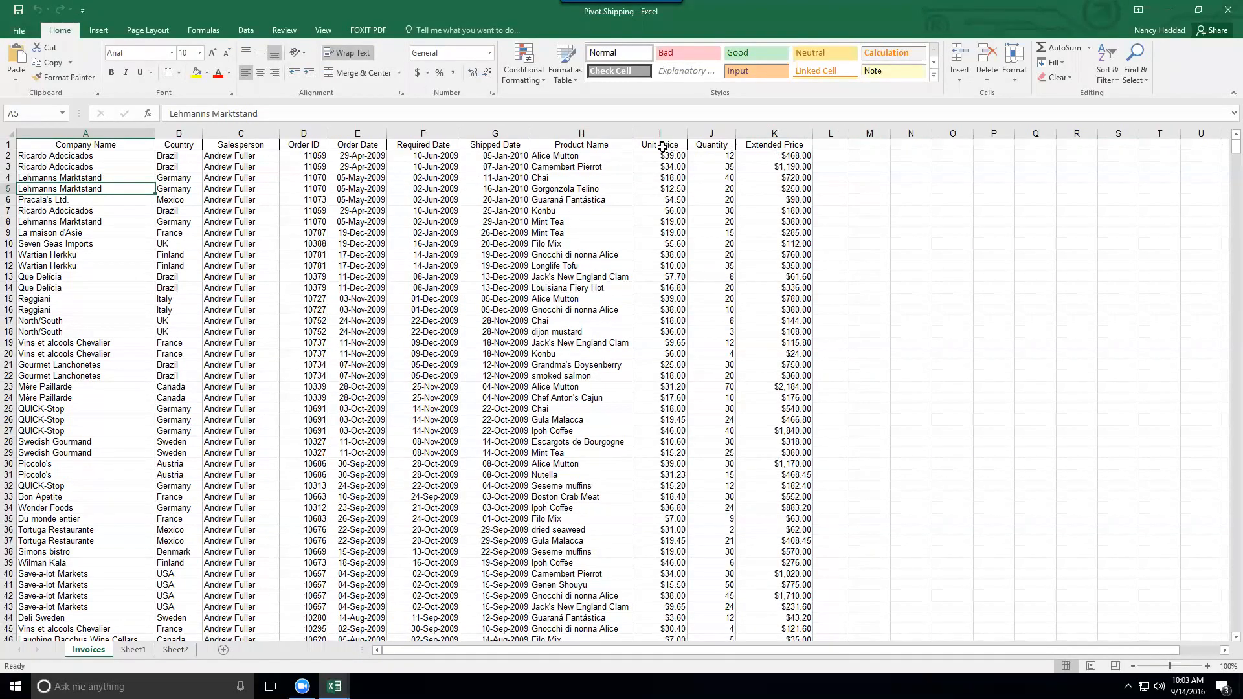
Fill the header row of the Invoices sheet with yellow.
{"action": "left_click", "coordinate": [8, 144]}
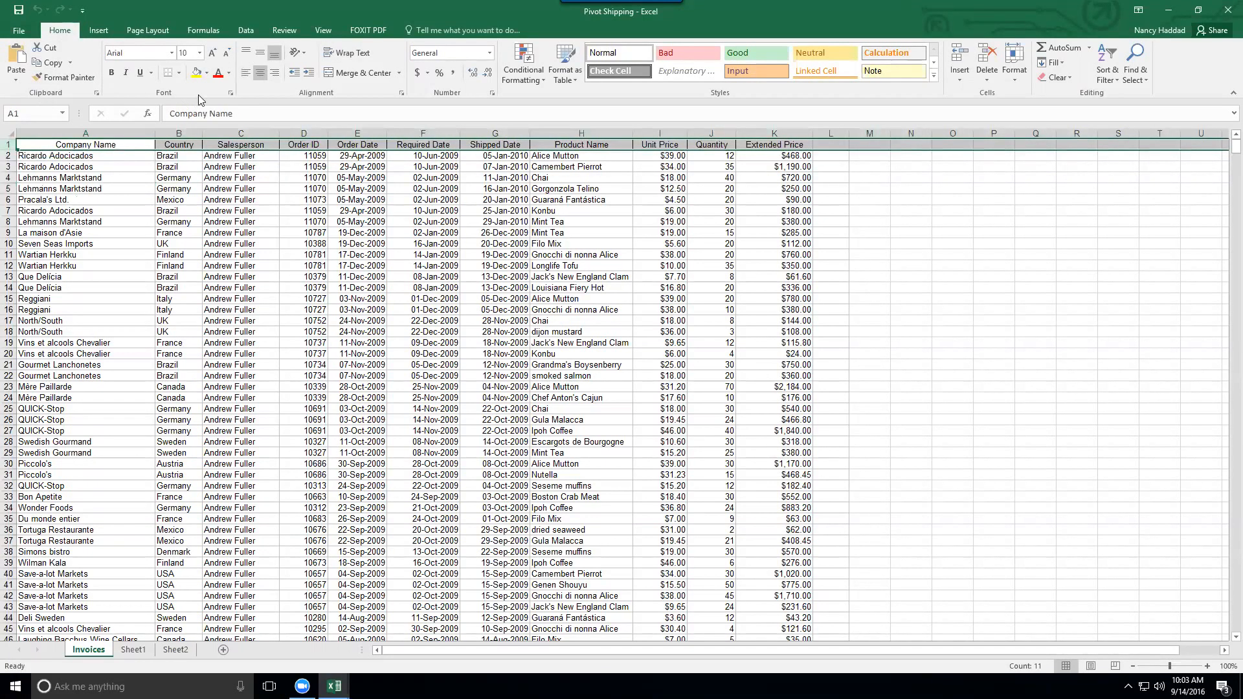
{"action": "left_click", "coordinate": [196, 73]}
{"action": "left_click", "coordinate": [319, 284]}
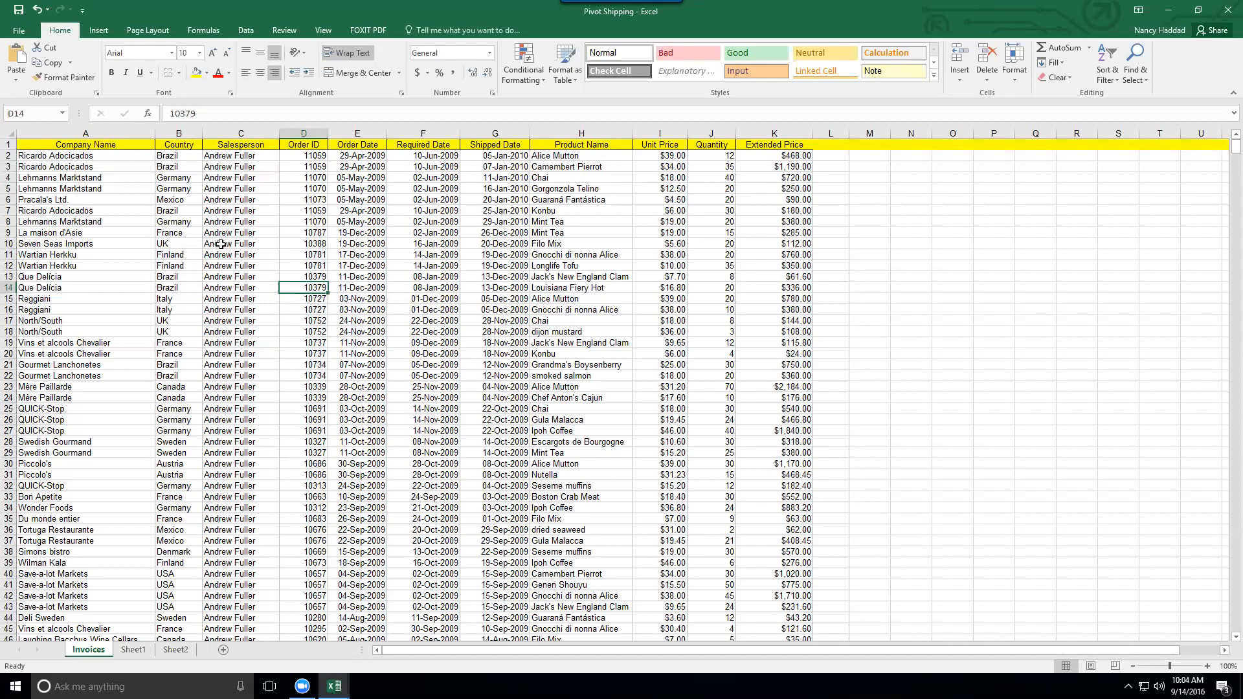
{"action": "left_click", "coordinate": [226, 245]}
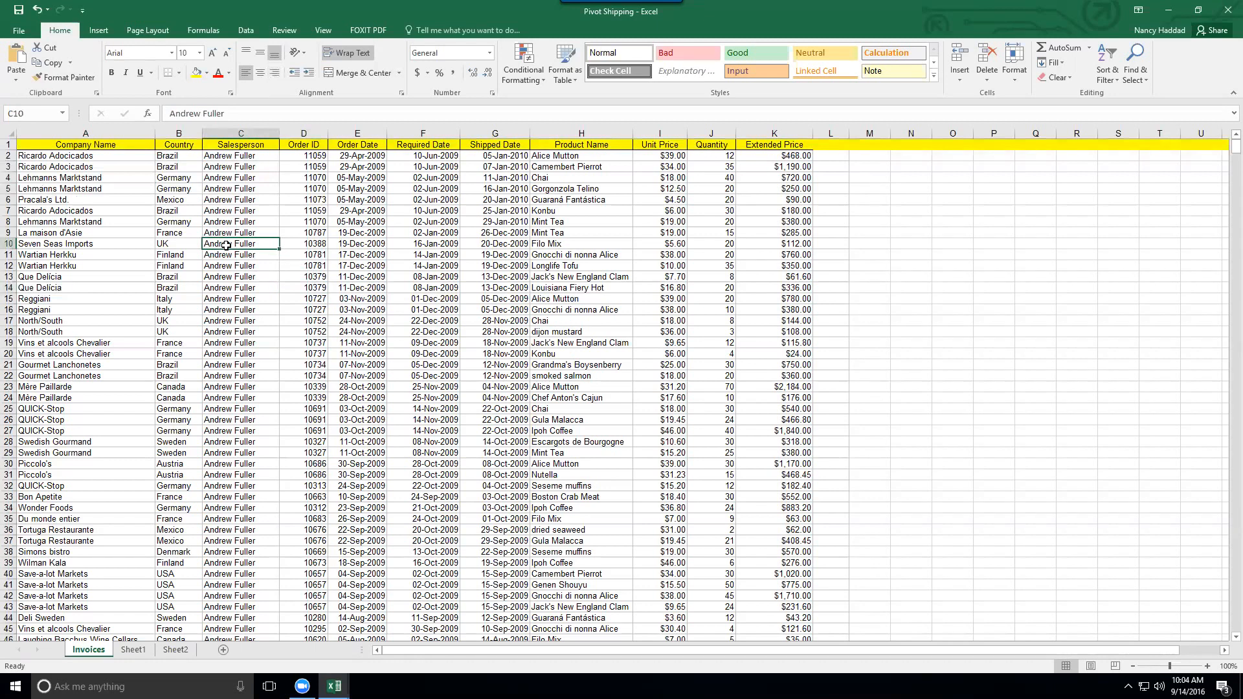
{"action": "left_click", "coordinate": [107, 144]}
{"action": "left_click", "coordinate": [187, 144]}
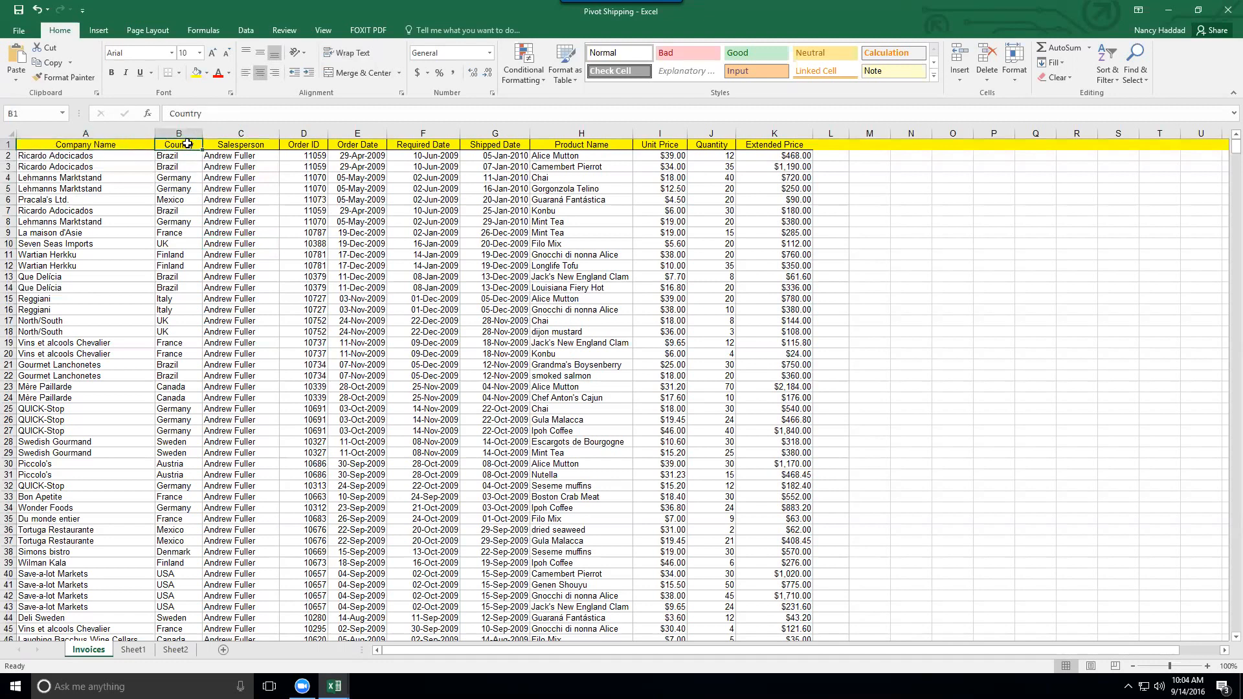
{"action": "left_click", "coordinate": [251, 146]}
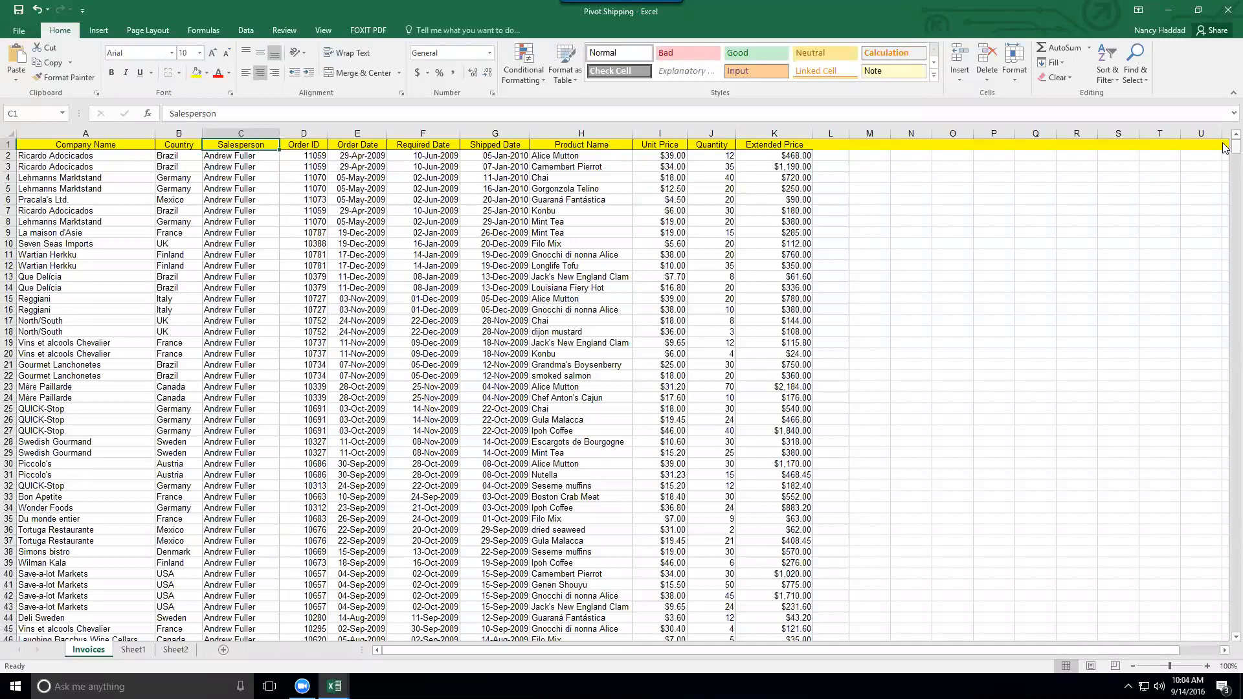
{"action": "mouse_move", "coordinate": [1223, 149]}
{"action": "left_mouse_down"}
{"action": "mouse_move", "coordinate": [1235, 368]}
{"action": "mouse_move", "coordinate": [1235, 147]}
{"action": "left_mouse_up"}
{"action": "left_click", "coordinate": [304, 213]}
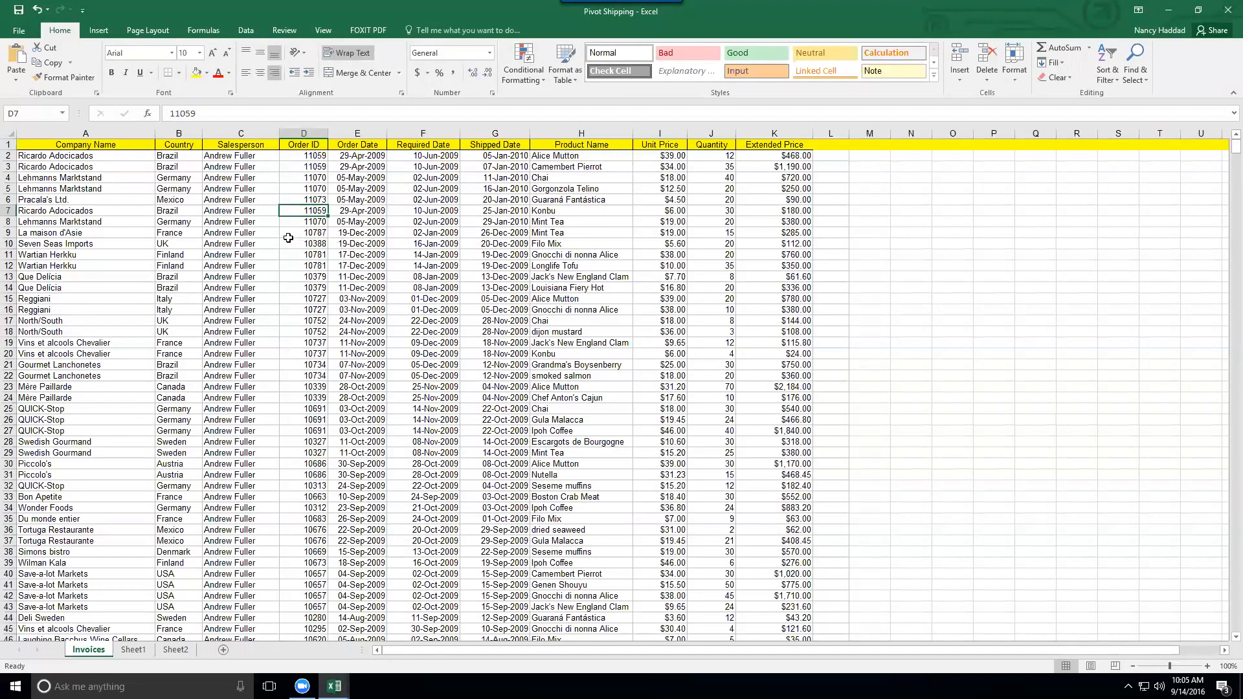
Sort the invoice data by Company Name from A to Z.
{"action": "left_click", "coordinate": [86, 211]}
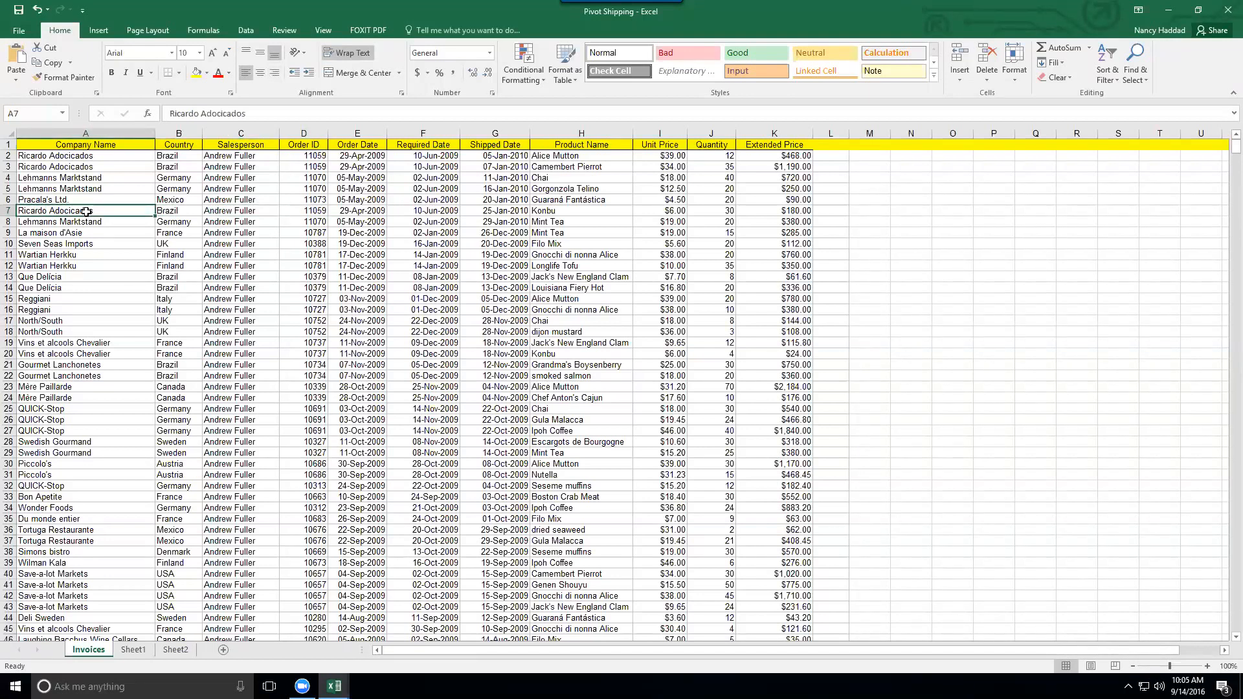
{"action": "left_click", "coordinate": [1108, 57]}
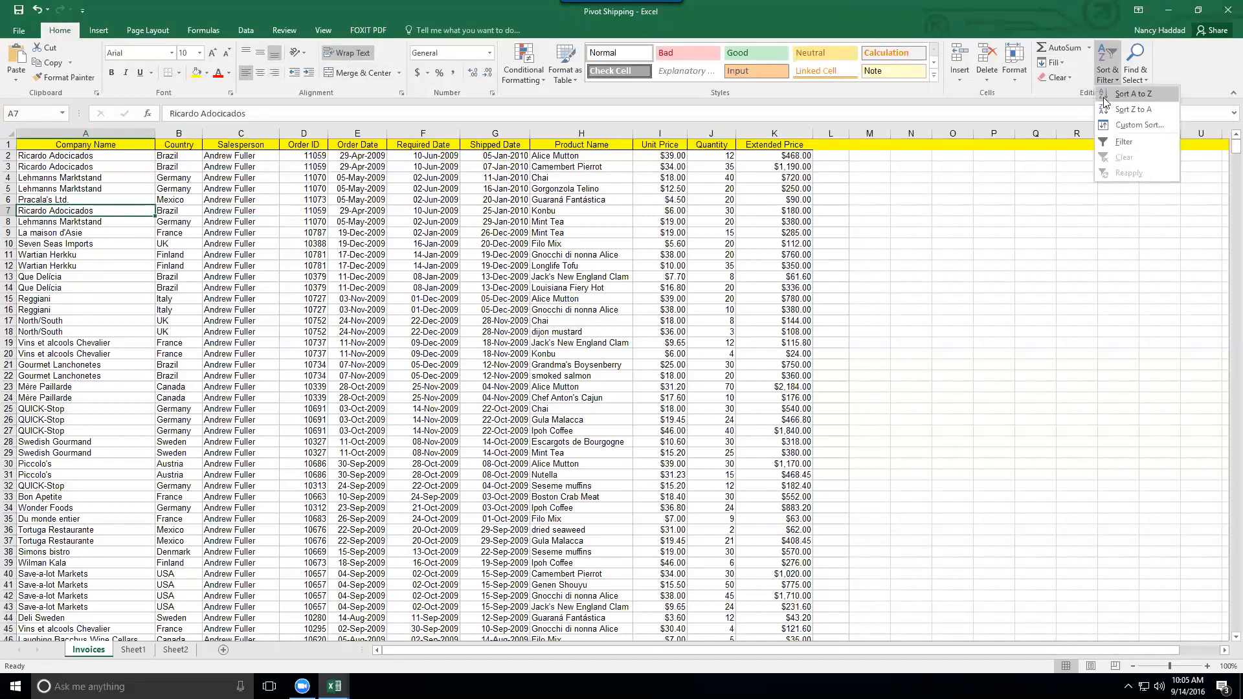
{"action": "left_click", "coordinate": [1129, 94]}
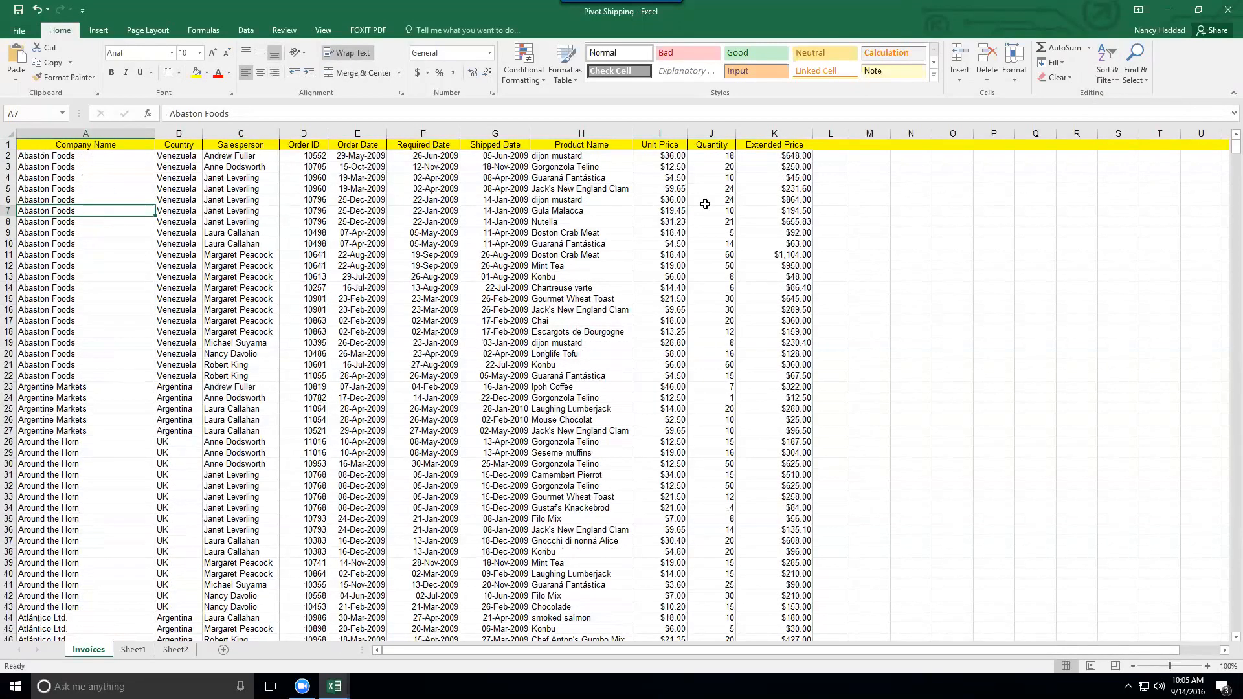
Sort the invoice data by Quantity from largest to smallest.
{"action": "left_click_drag", "start_coordinate": [706, 167], "coordinate": [706, 160]}
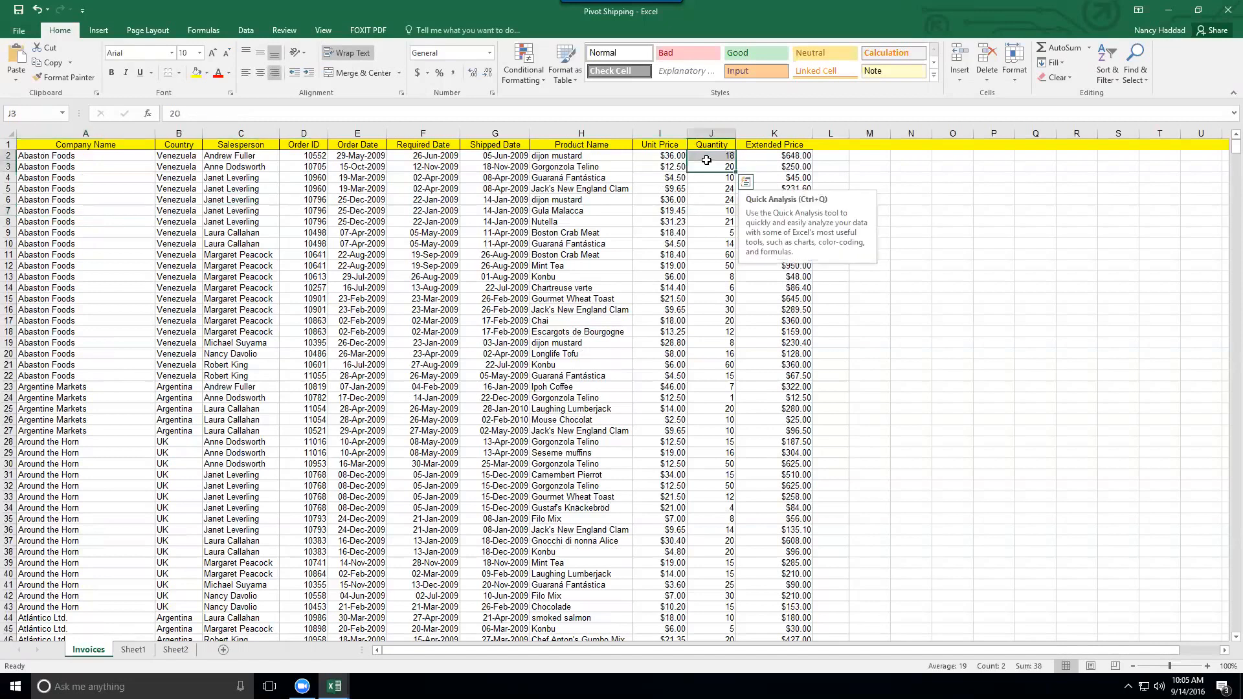
{"action": "left_click", "coordinate": [710, 158]}
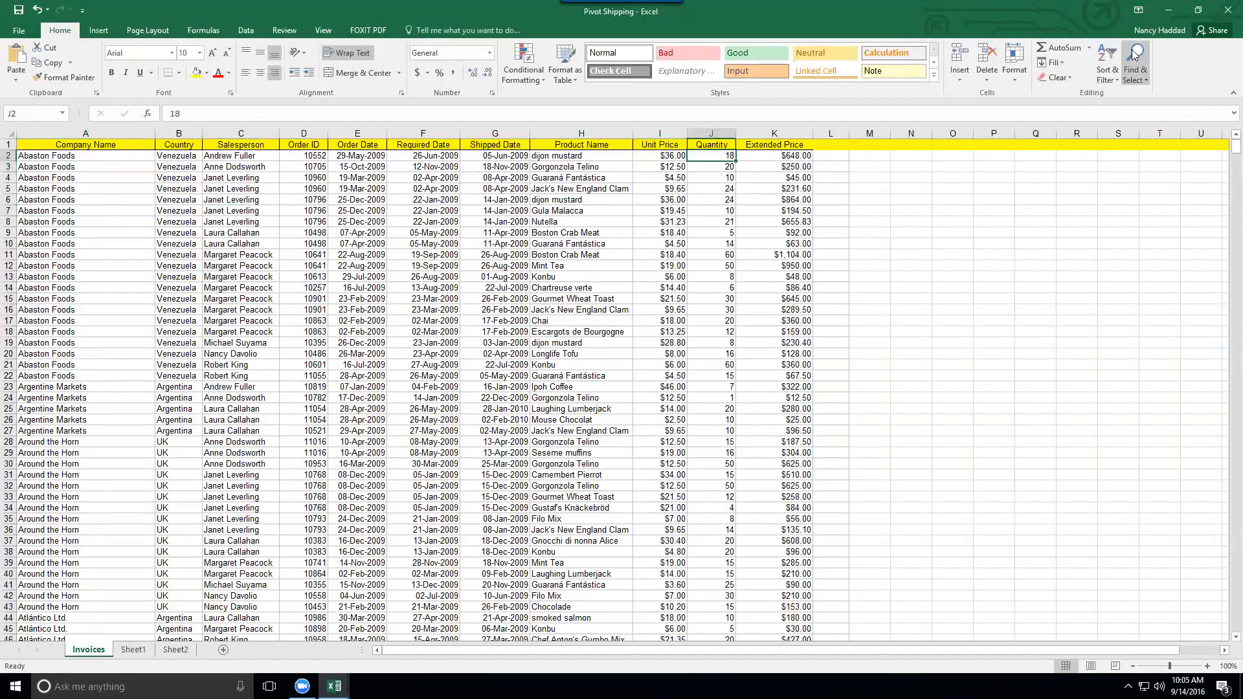
{"action": "left_click", "coordinate": [1107, 65]}
{"action": "left_click", "coordinate": [1106, 109]}
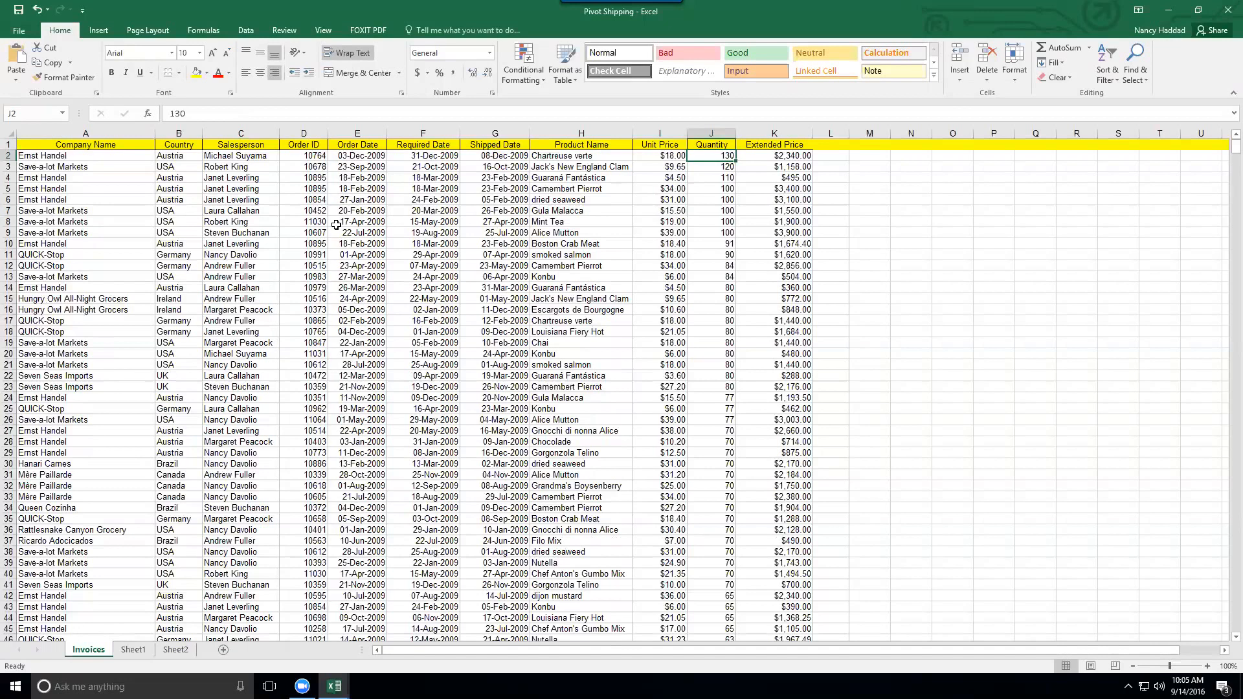
Start a custom sort of the invoice data with Salesperson, A to Z, as the first level.
{"action": "left_click", "coordinate": [1104, 76]}
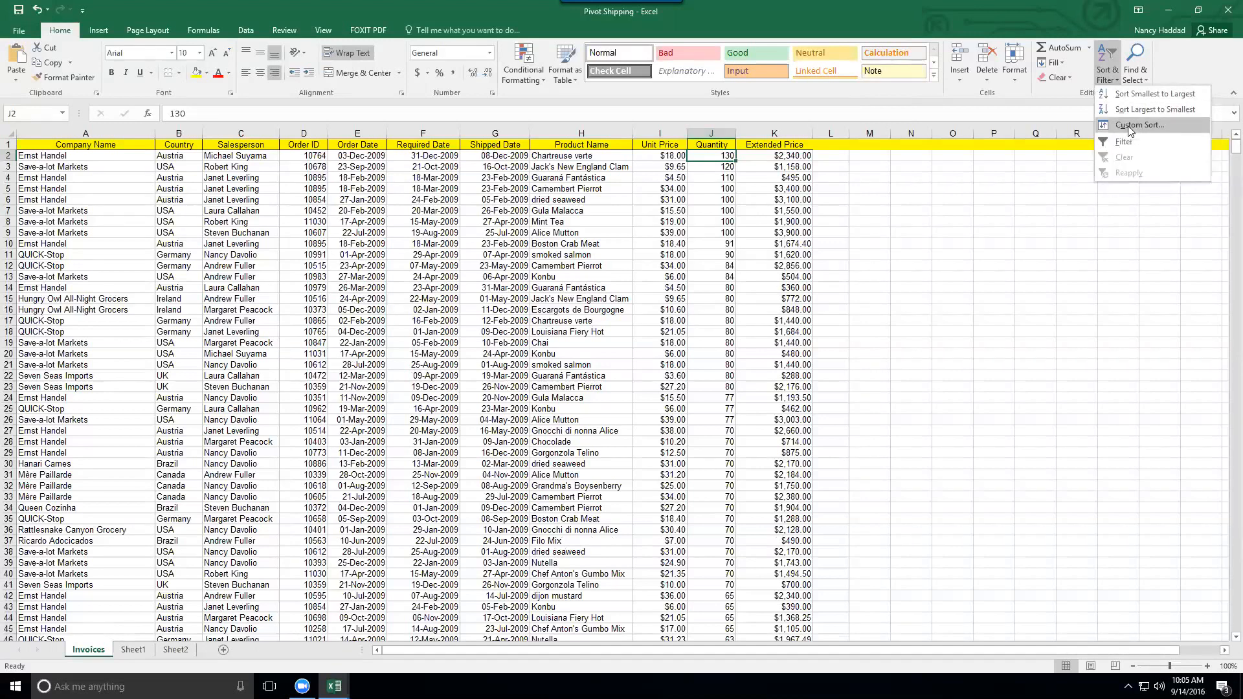
{"action": "left_click", "coordinate": [1130, 126]}
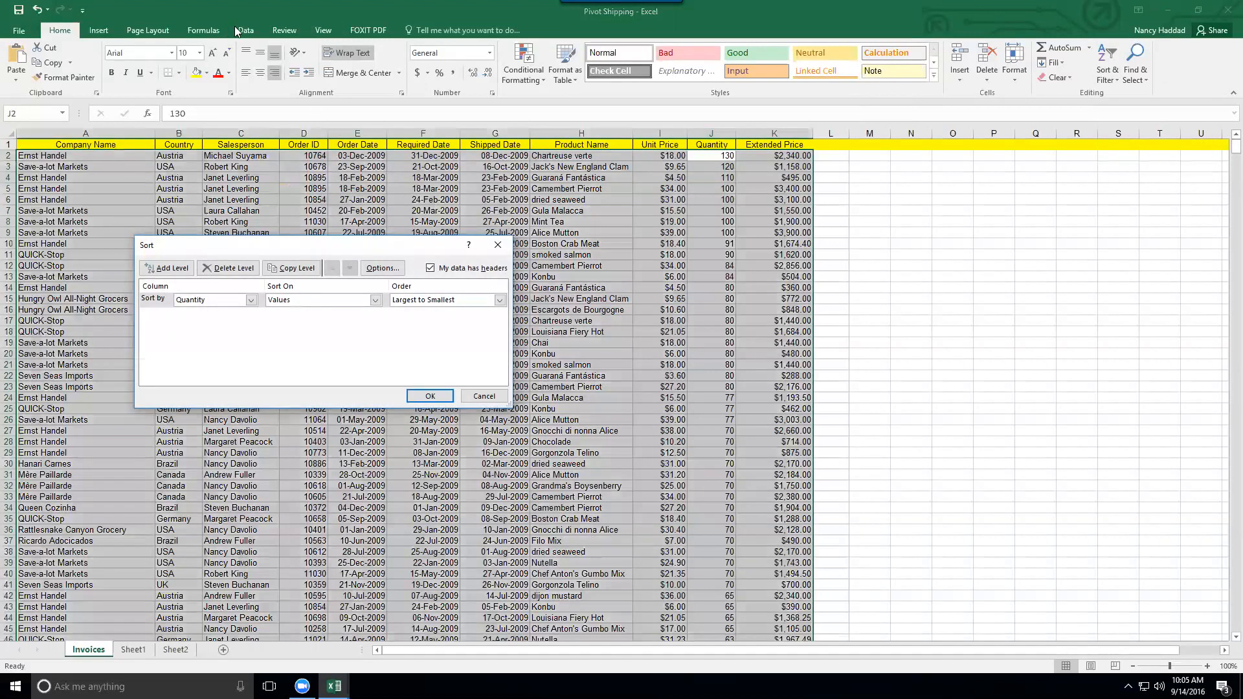
{"action": "left_click", "coordinate": [251, 299]}
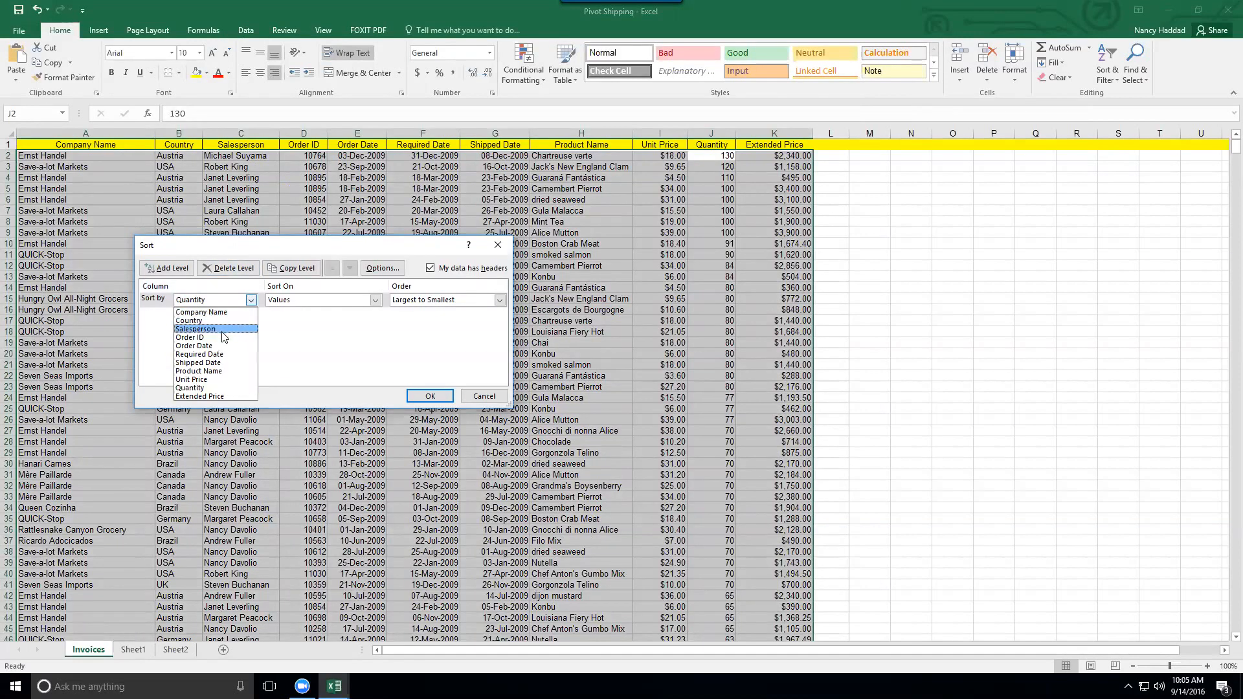
{"action": "left_click", "coordinate": [223, 329]}
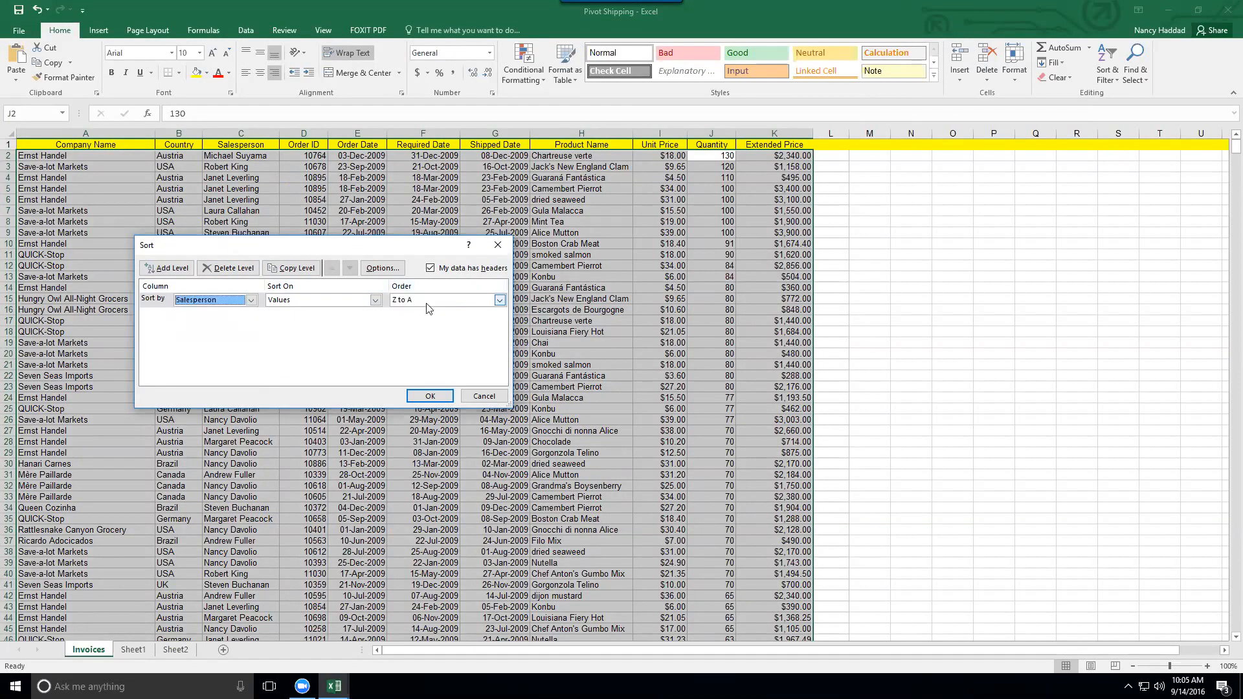
{"action": "left_click", "coordinate": [500, 300]}
{"action": "left_click", "coordinate": [489, 318]}
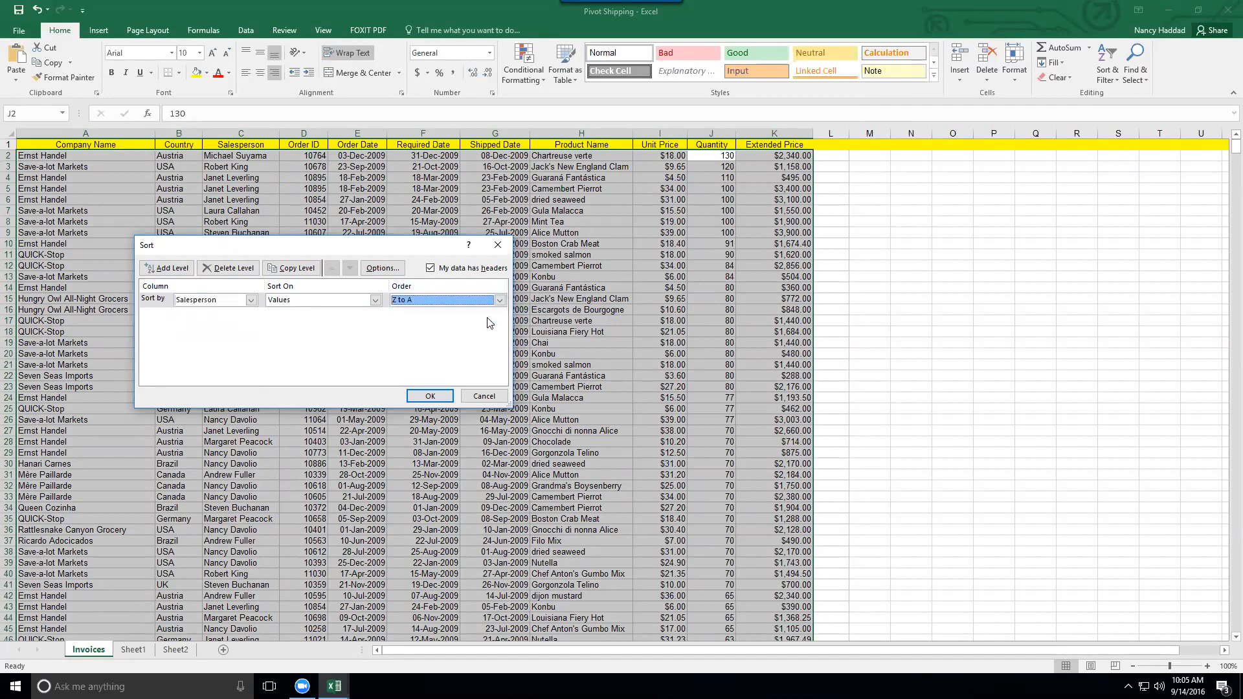
{"action": "left_click", "coordinate": [500, 300]}
{"action": "left_click", "coordinate": [497, 312]}
Add a second sort level on Shipped Date, ordered Newest to Oldest.
{"action": "left_click", "coordinate": [186, 271]}
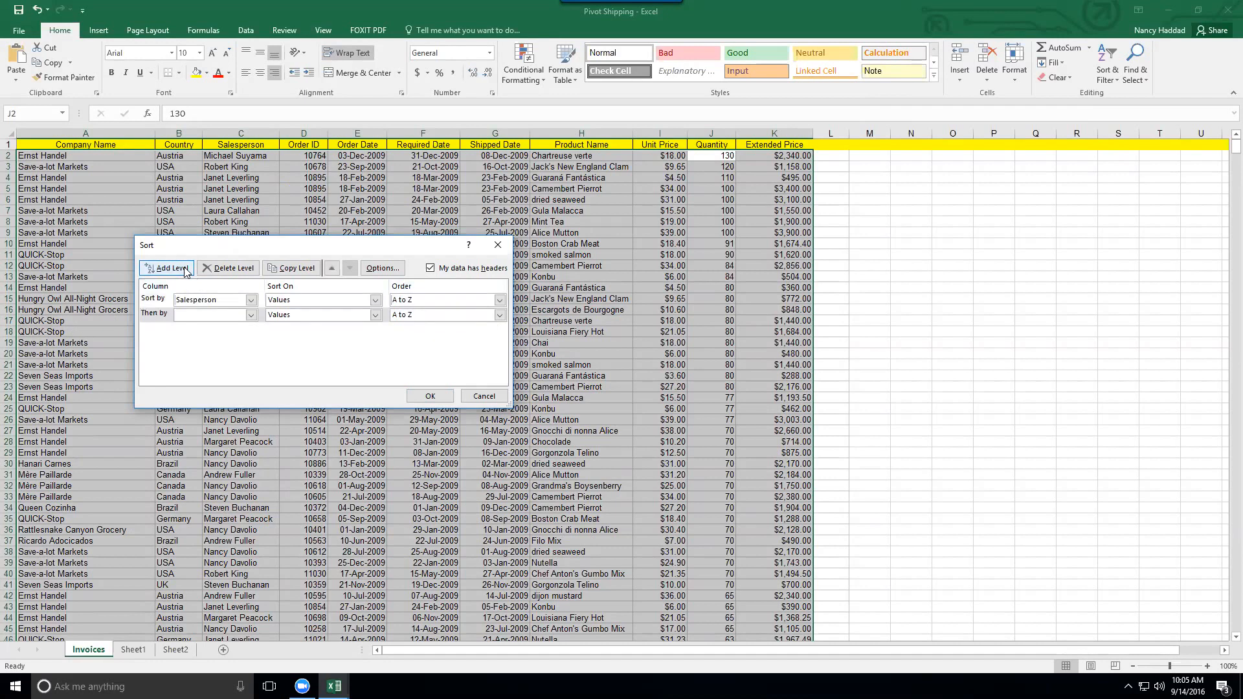
{"action": "left_click", "coordinate": [251, 315]}
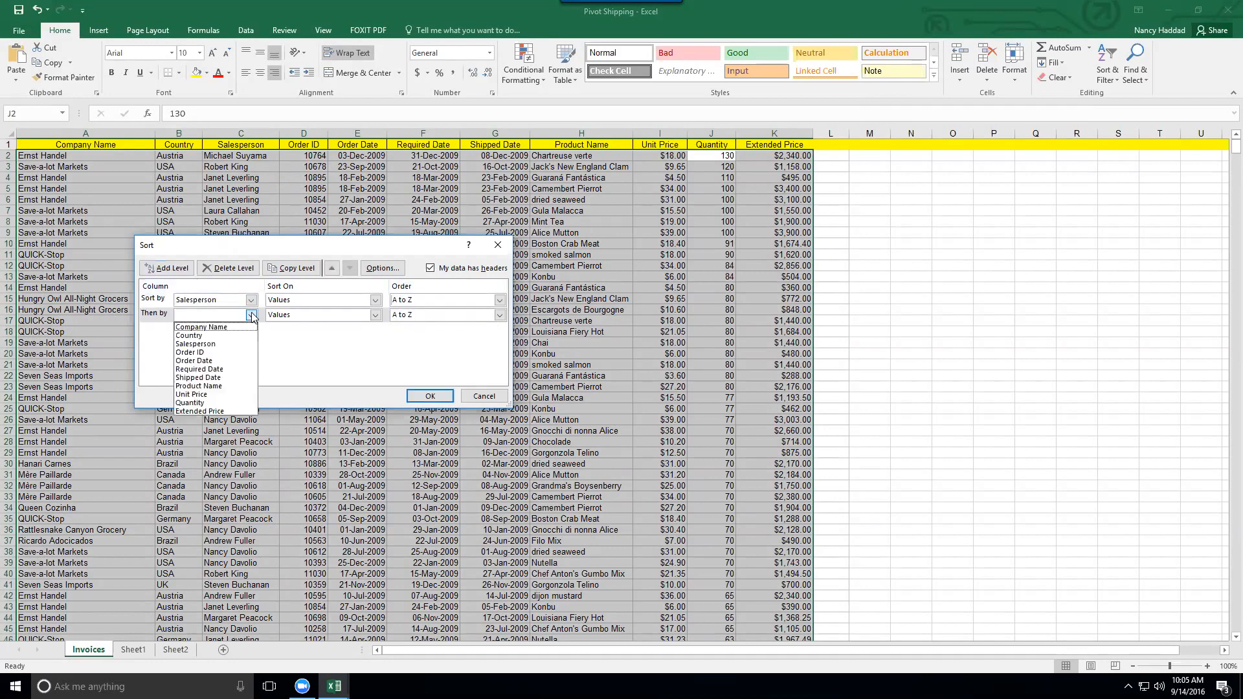
{"action": "left_click", "coordinate": [203, 378]}
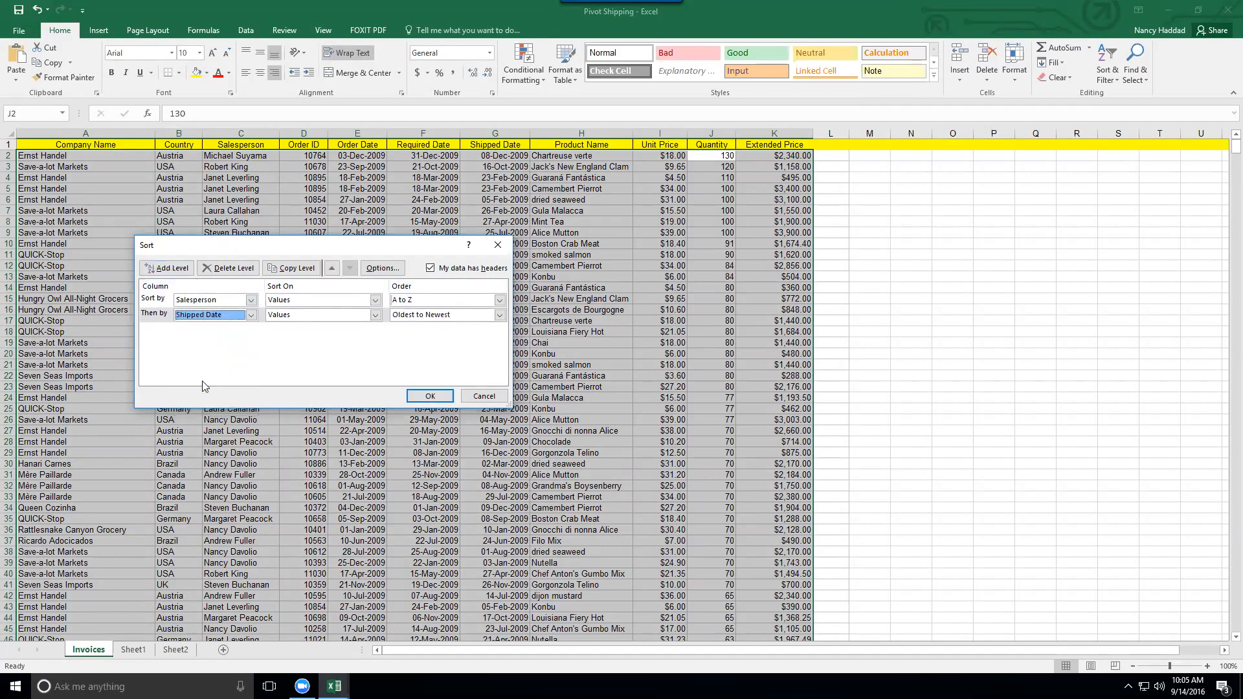
{"action": "left_click", "coordinate": [499, 315]}
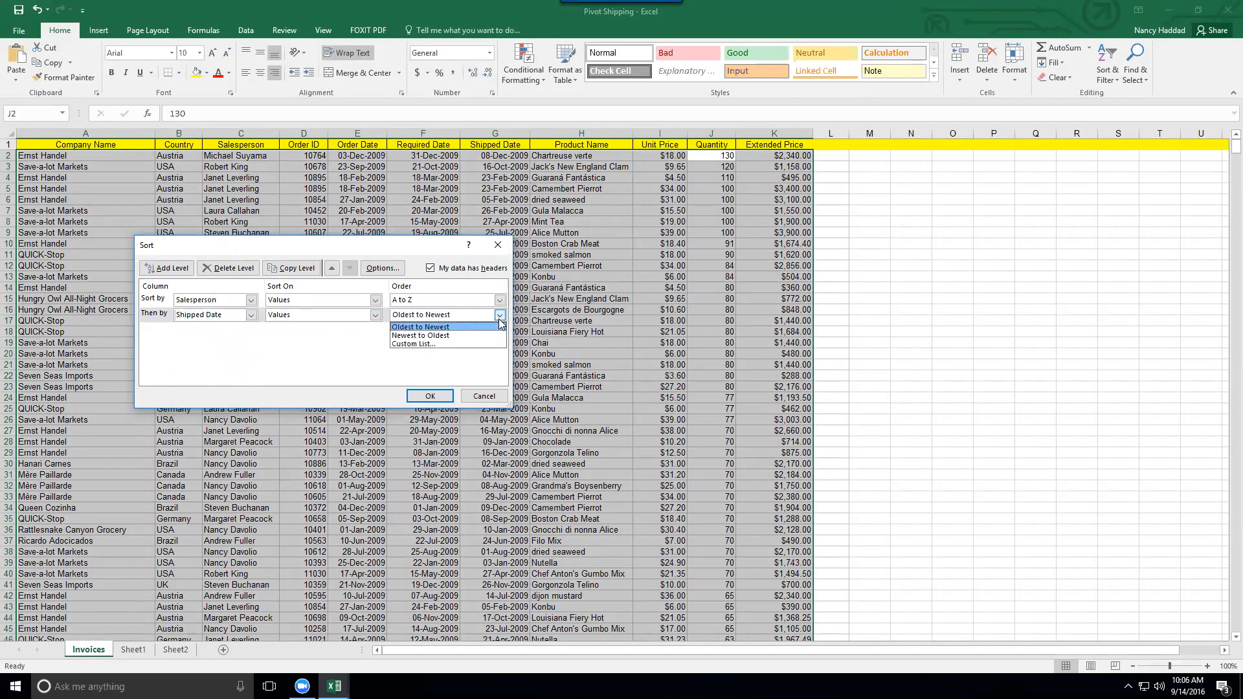
{"action": "left_click", "coordinate": [446, 335]}
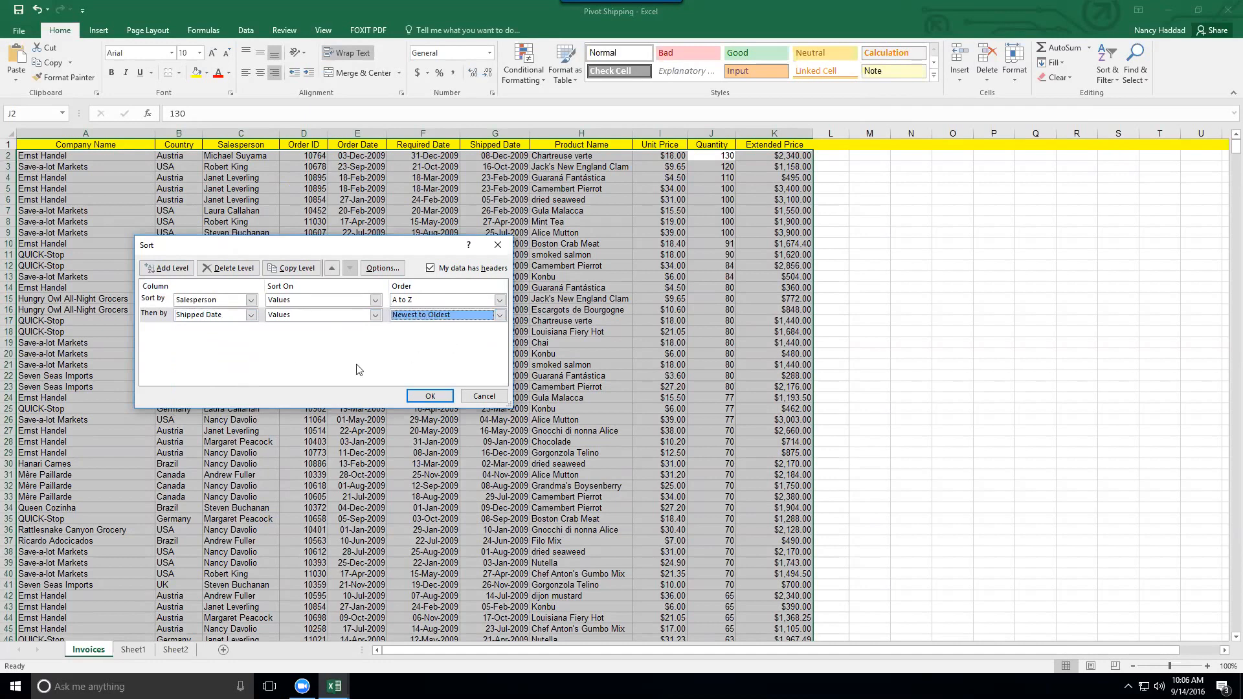
Change the second sort level to Product Name, ordered A to Z.
{"action": "left_click", "coordinate": [249, 315]}
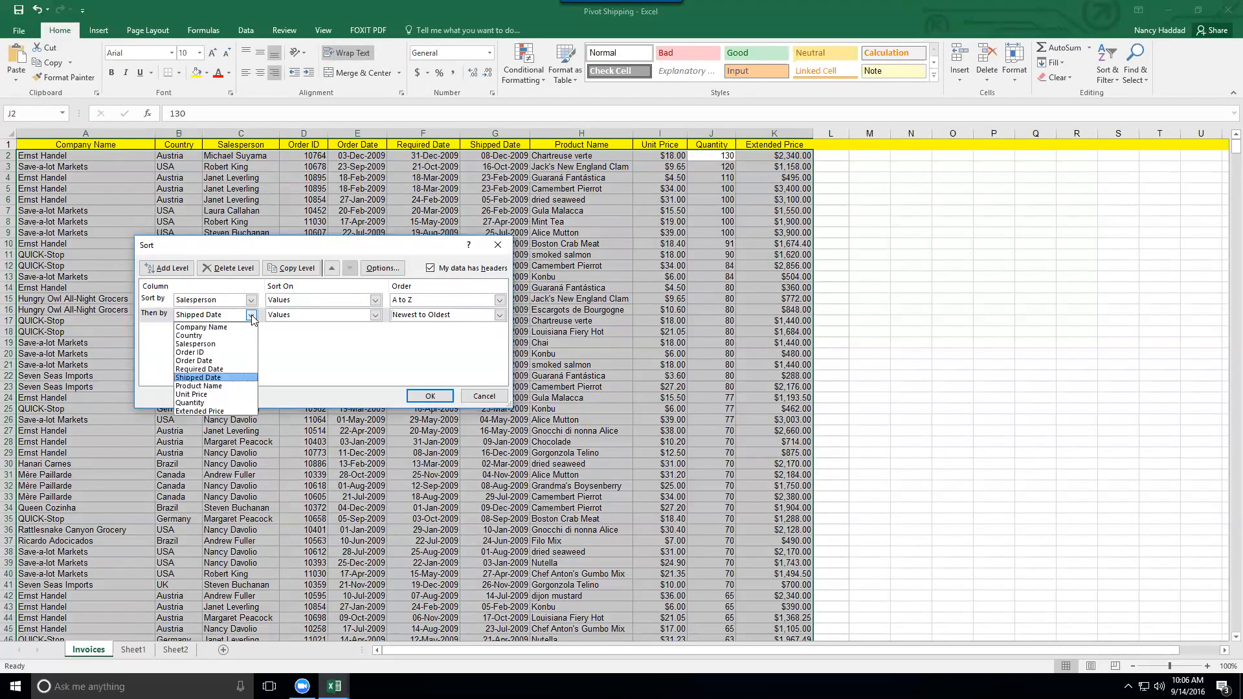
{"action": "left_click", "coordinate": [233, 386]}
{"action": "left_click", "coordinate": [499, 315]}
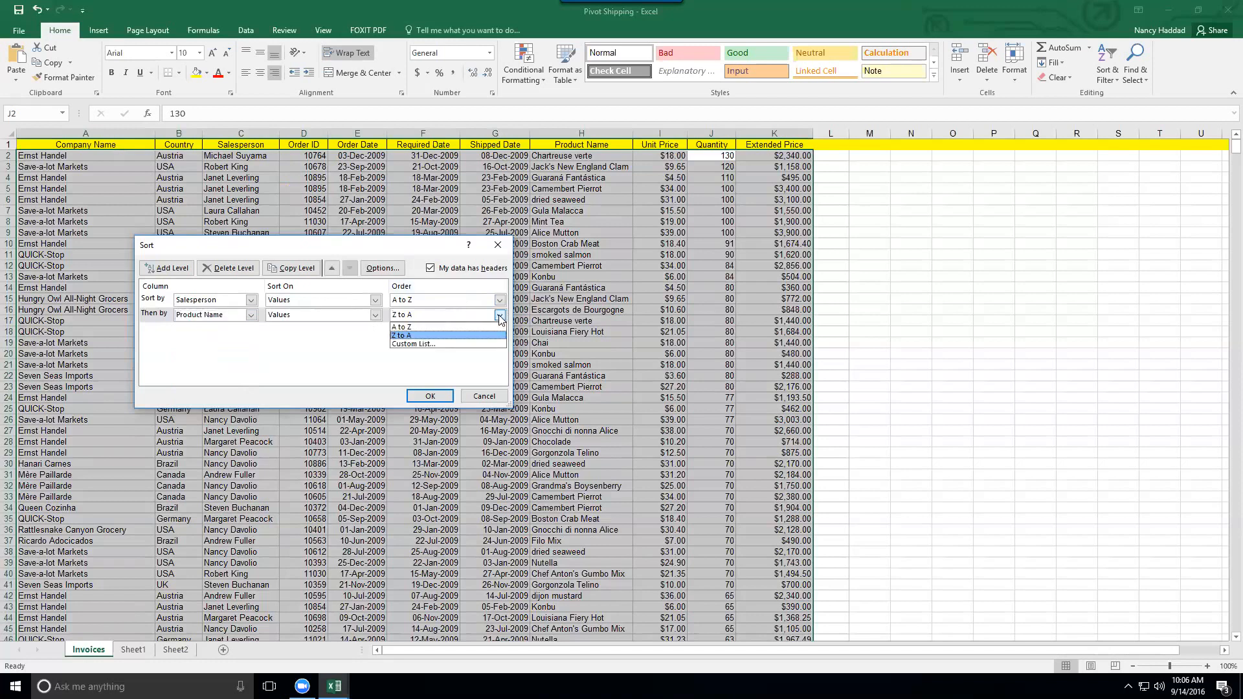
{"action": "left_click", "coordinate": [414, 324]}
Add a third sort level on Quantity, Smallest to Largest, and apply the custom sort.
{"action": "left_click", "coordinate": [167, 267]}
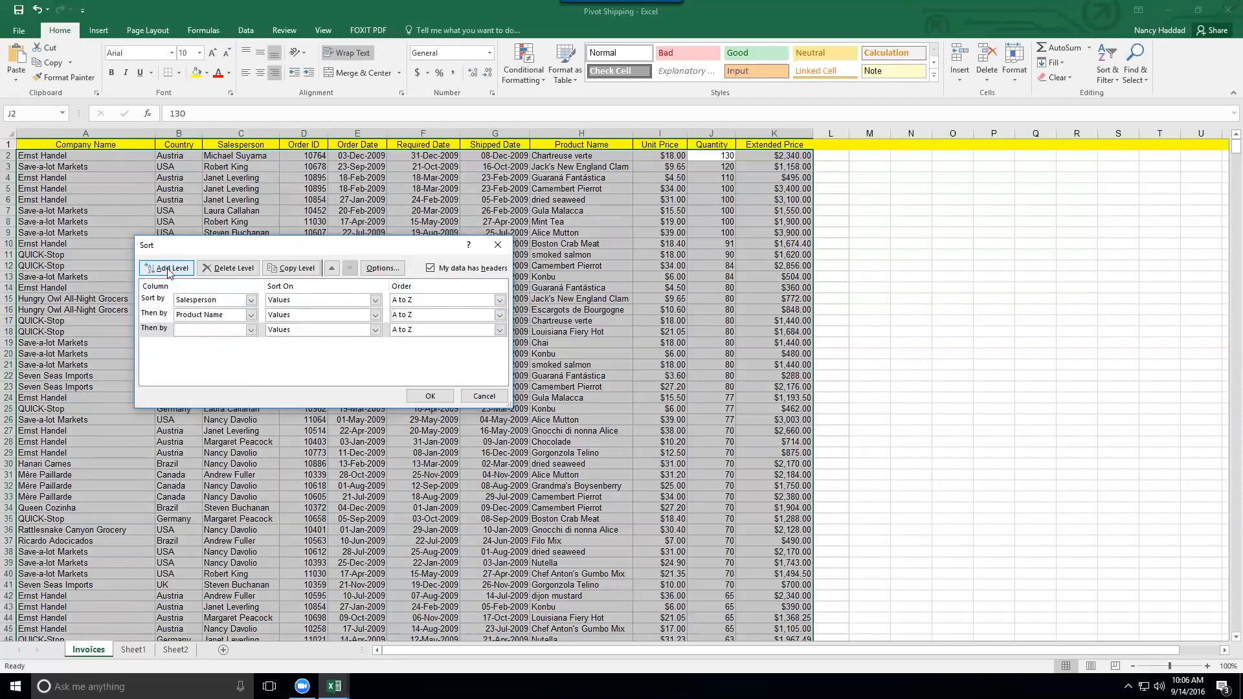
{"action": "left_click", "coordinate": [250, 330]}
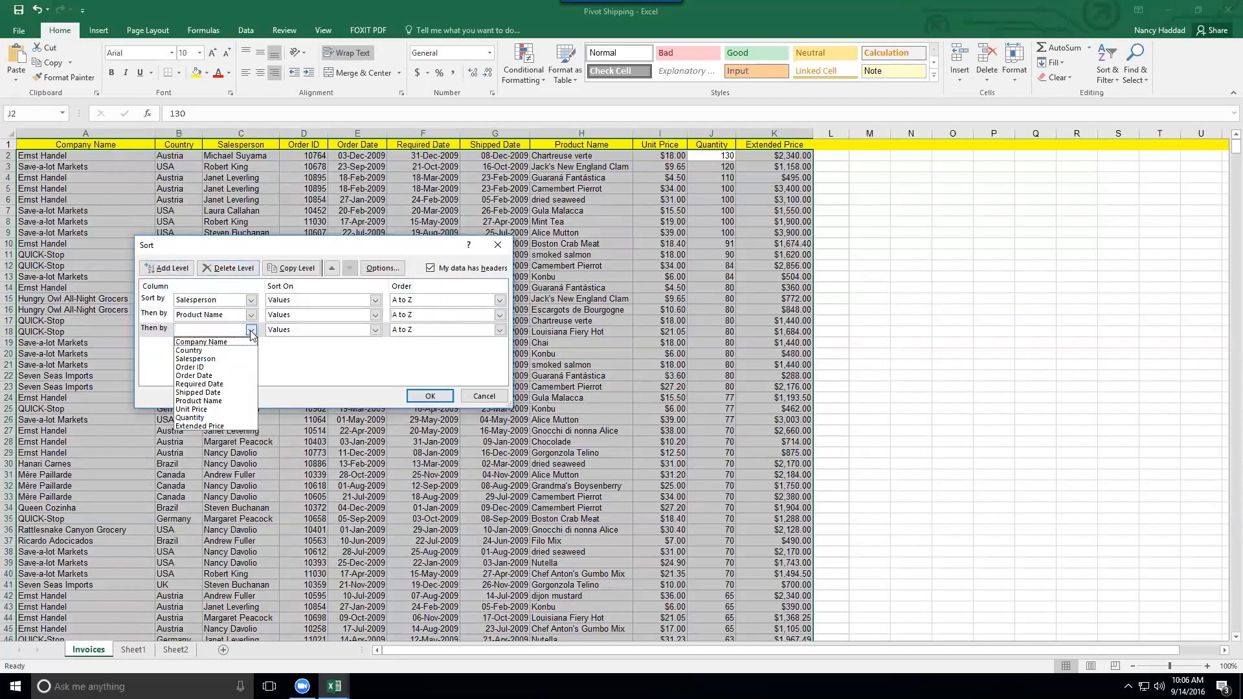
{"action": "left_click", "coordinate": [209, 417]}
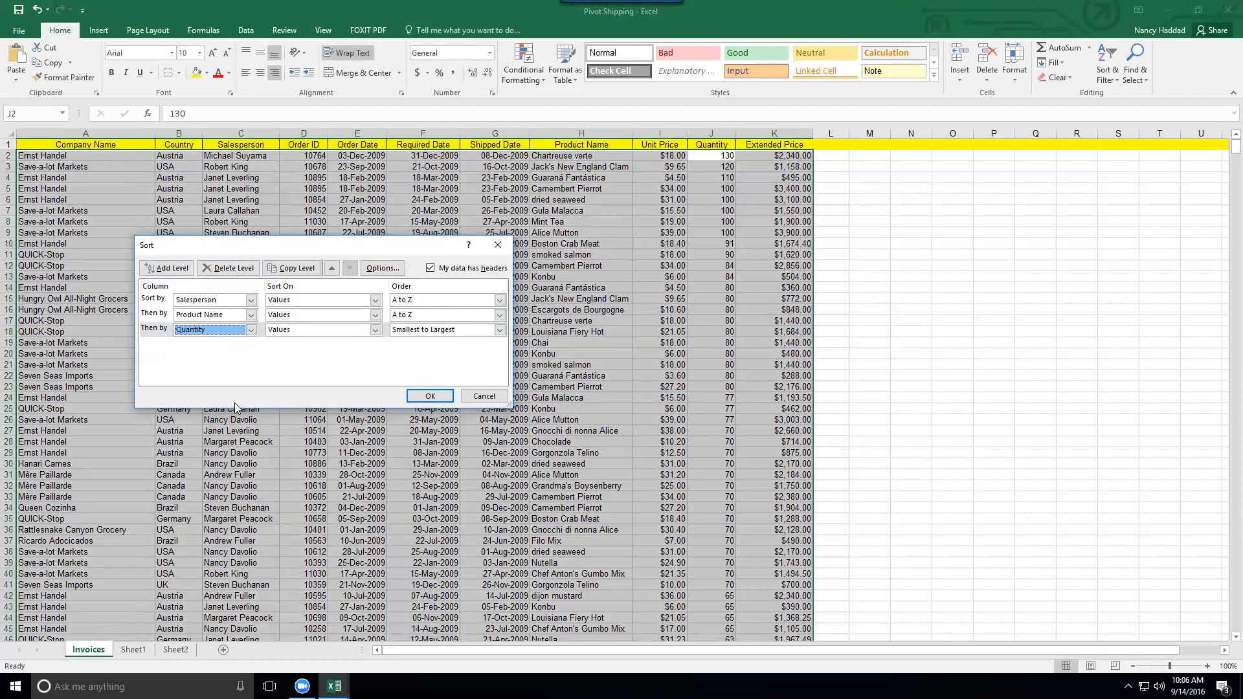
{"action": "left_click", "coordinate": [422, 398]}
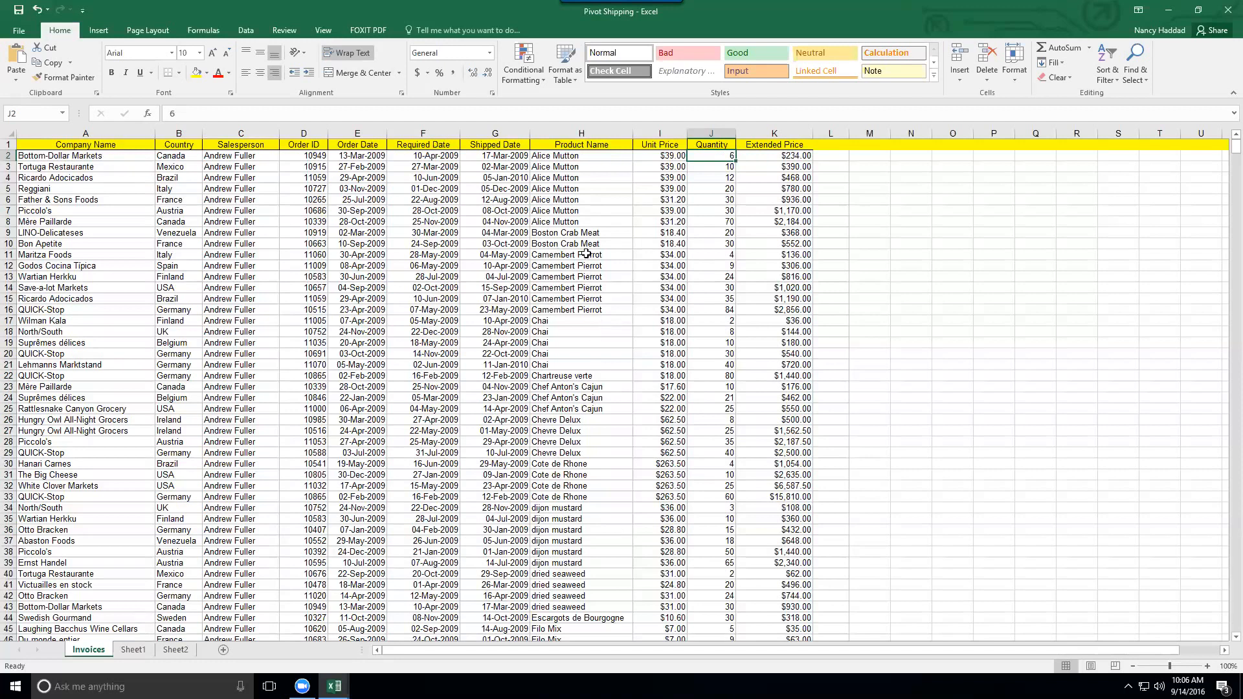
{"action": "left_click", "coordinate": [712, 178]}
{"action": "left_click_drag", "start_coordinate": [710, 254], "coordinate": [710, 308]}
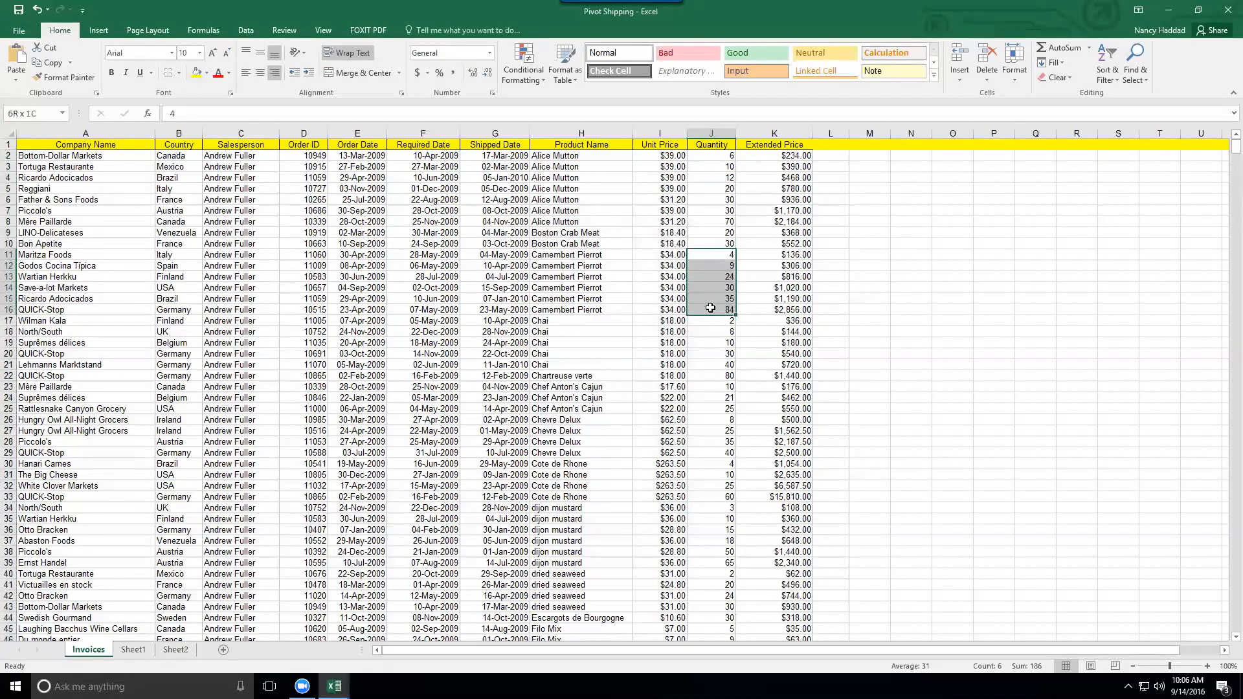
{"action": "left_click", "coordinate": [358, 331]}
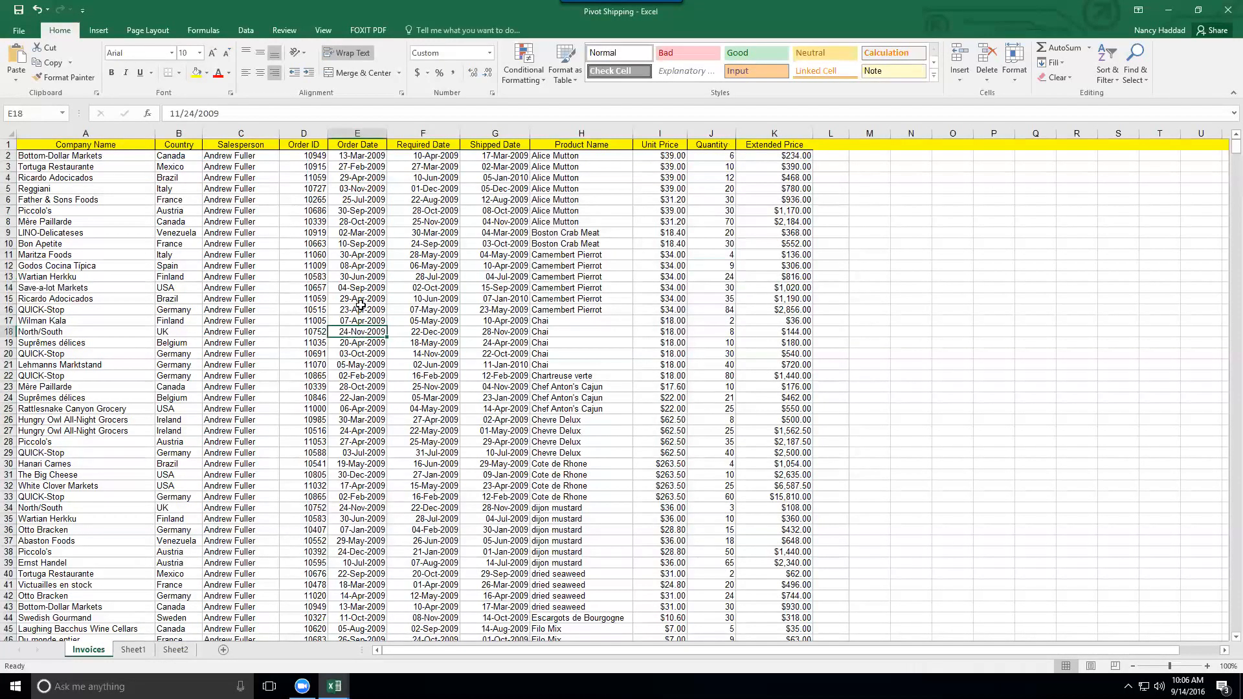
Open the custom sort settings to review the sort levels and close them without changing anything.
{"action": "left_click", "coordinate": [247, 30]}
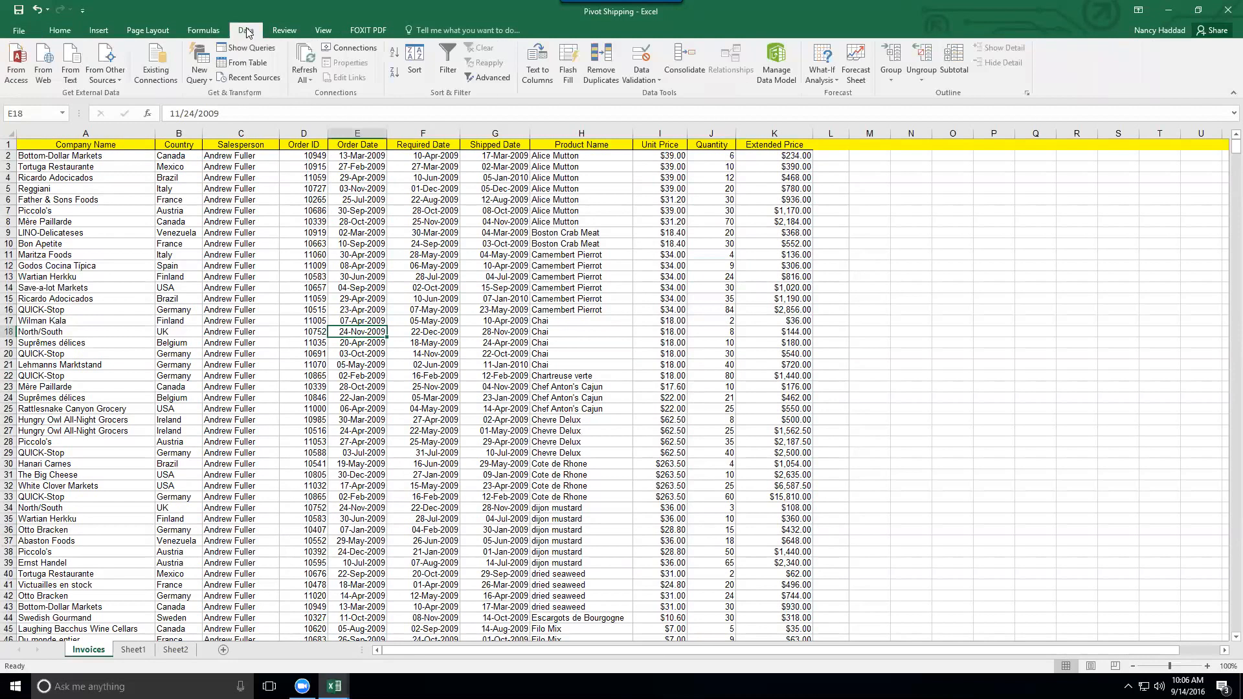
{"action": "left_click", "coordinate": [419, 62]}
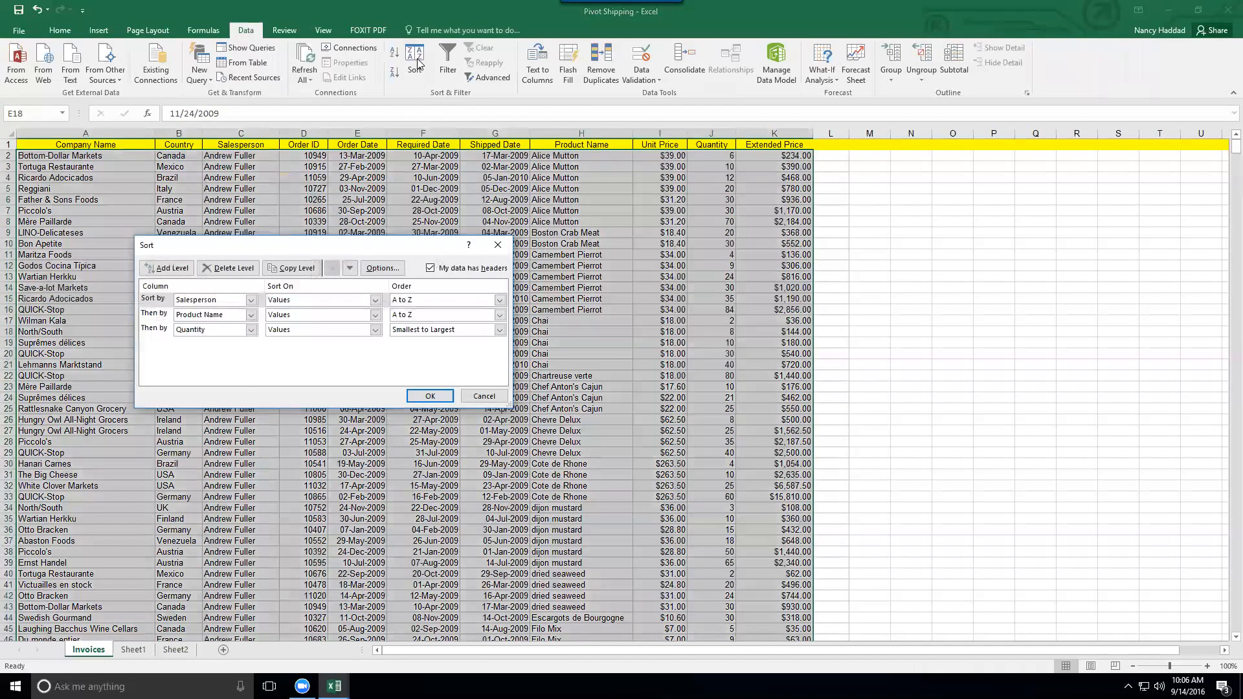
{"action": "left_click", "coordinate": [483, 397]}
Turn on filtering for the column headers of the invoice data.
{"action": "left_click", "coordinate": [425, 266]}
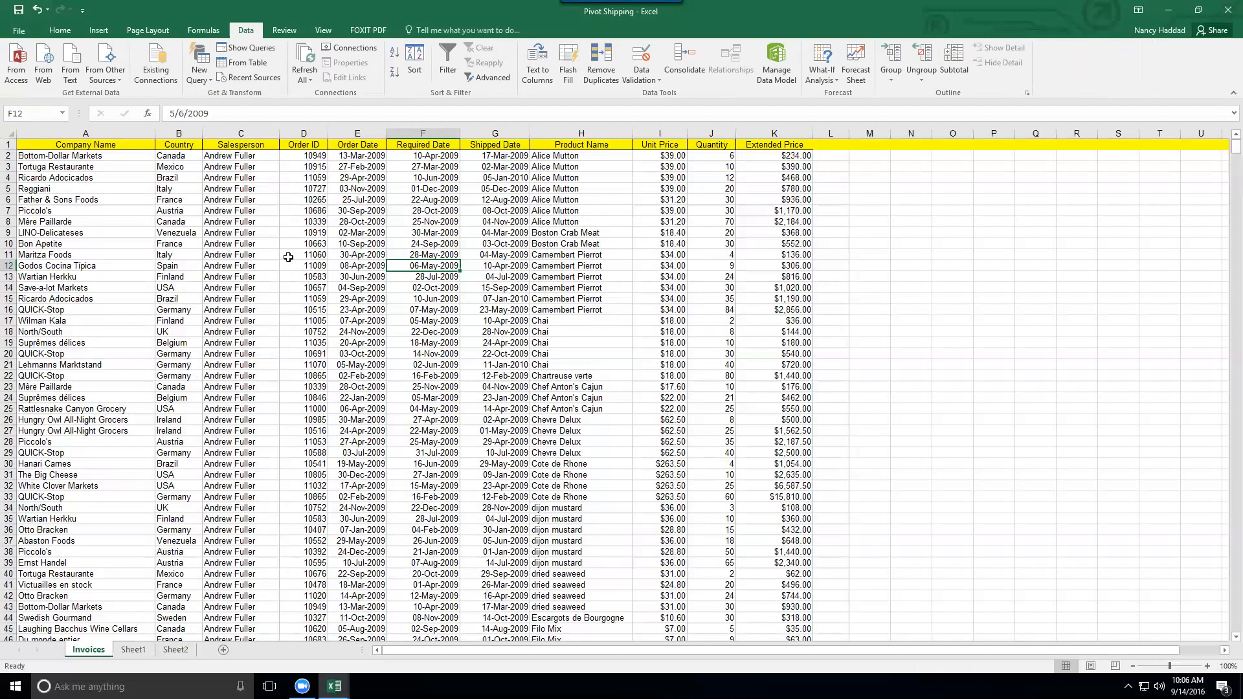
{"action": "left_click", "coordinate": [198, 291]}
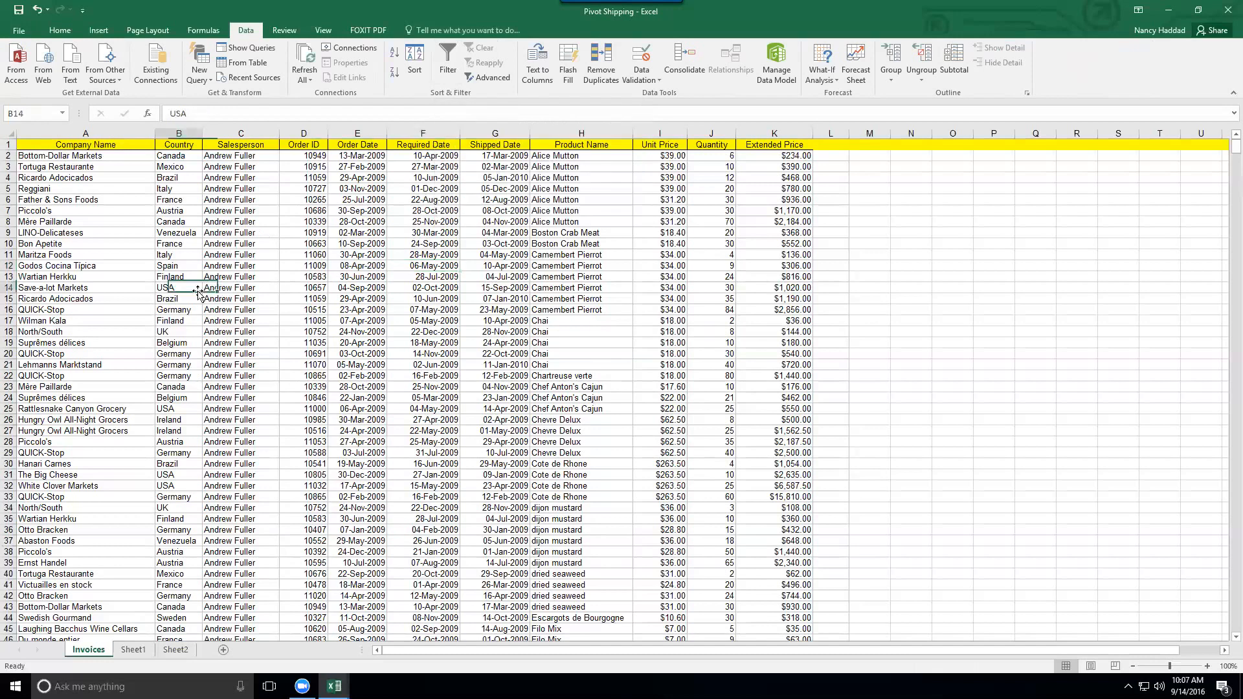
{"action": "left_click", "coordinate": [448, 63]}
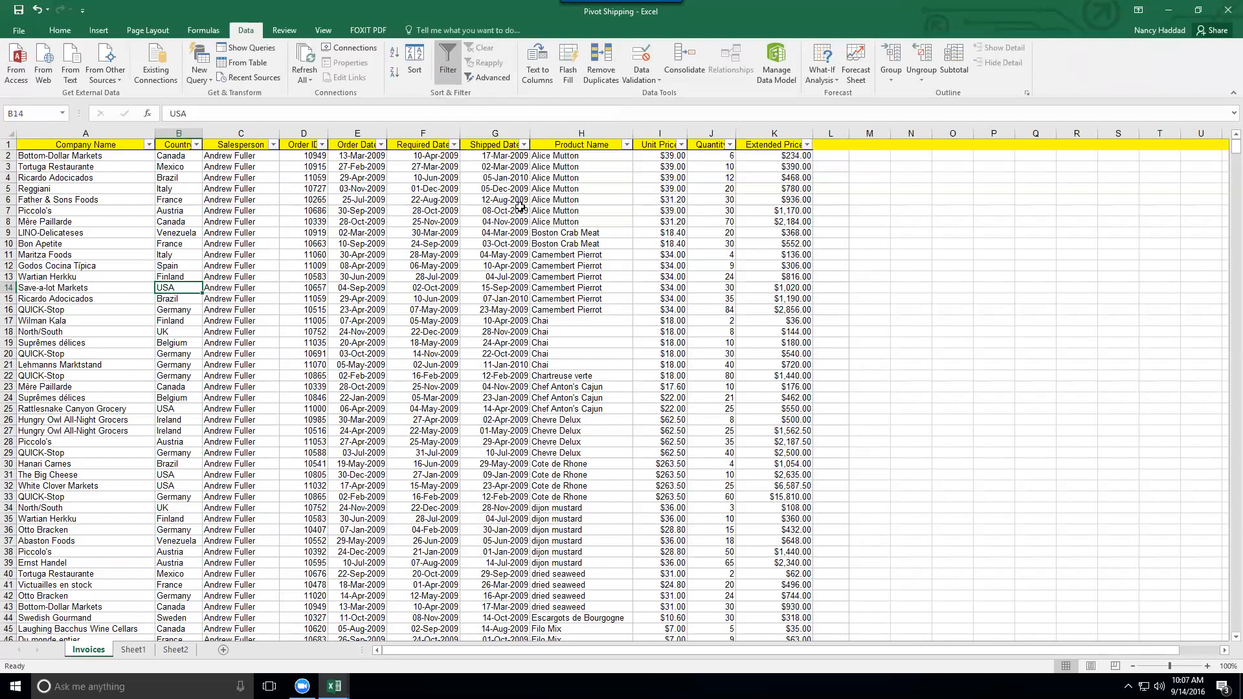
Filter the Product Name column so that only Chai is selected.
{"action": "left_click", "coordinate": [627, 145]}
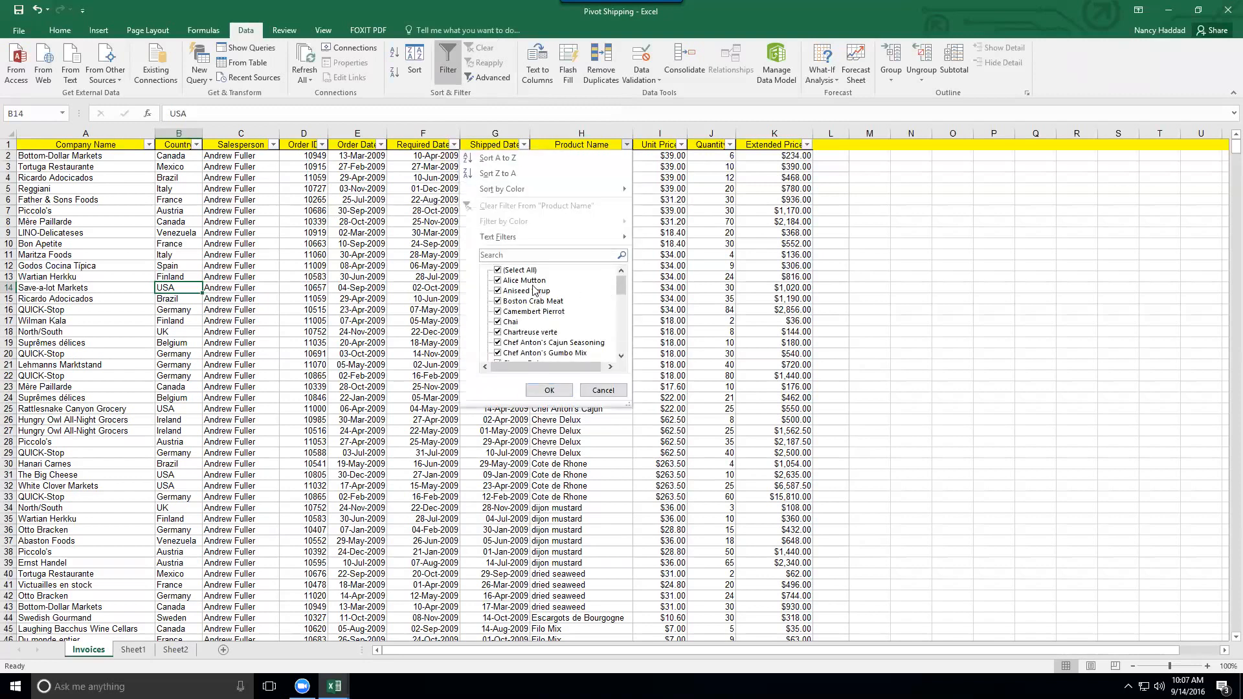
{"action": "mouse_move", "coordinate": [620, 286]}
{"action": "left_mouse_down"}
{"action": "mouse_move", "coordinate": [613, 345]}
{"action": "mouse_move", "coordinate": [619, 275]}
{"action": "left_mouse_up"}
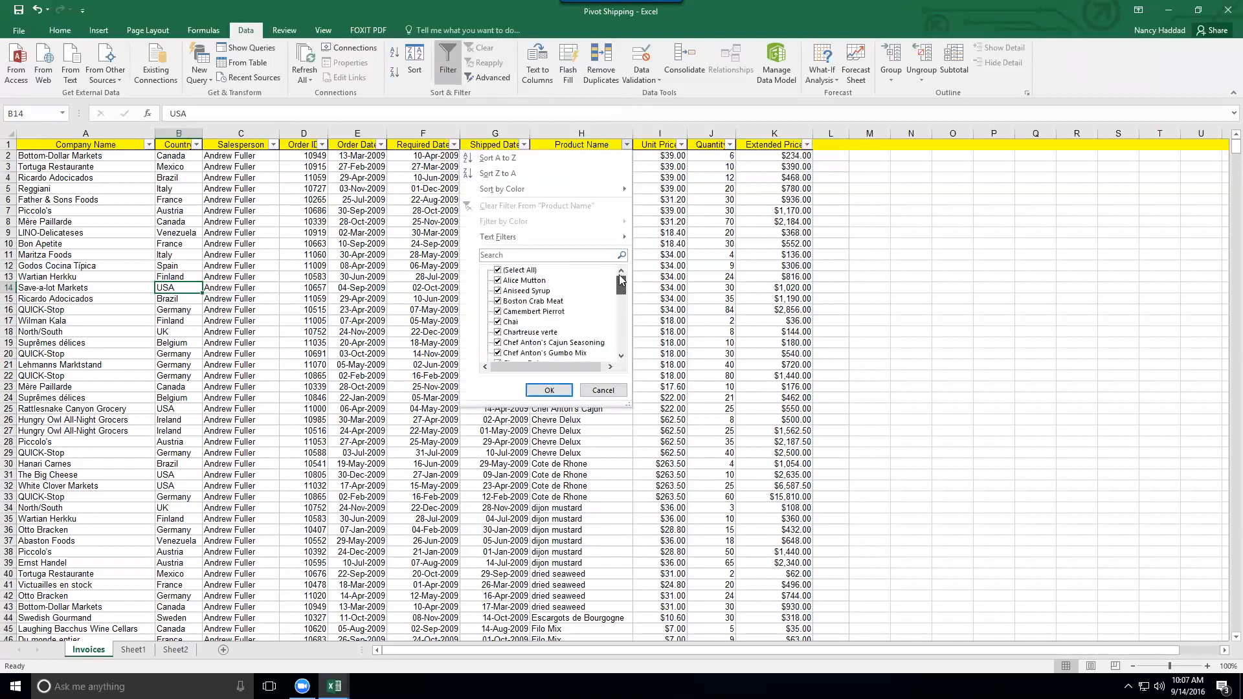
{"action": "left_click", "coordinate": [497, 271]}
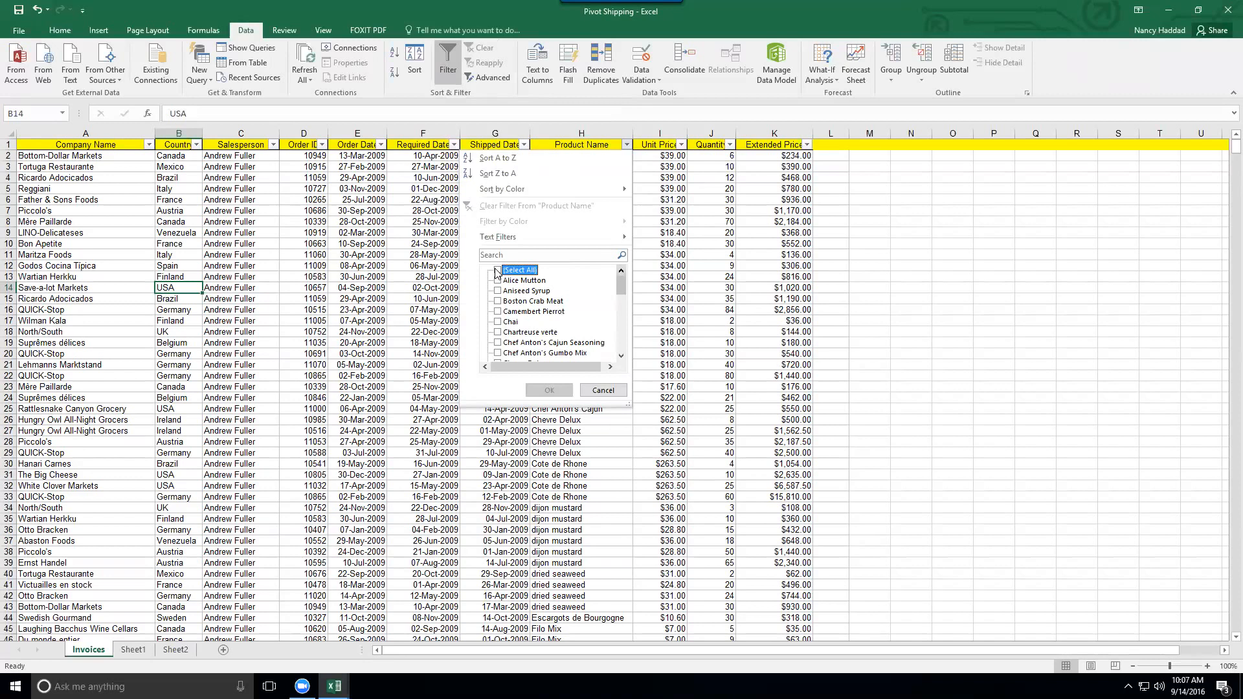
{"action": "left_click", "coordinate": [497, 322]}
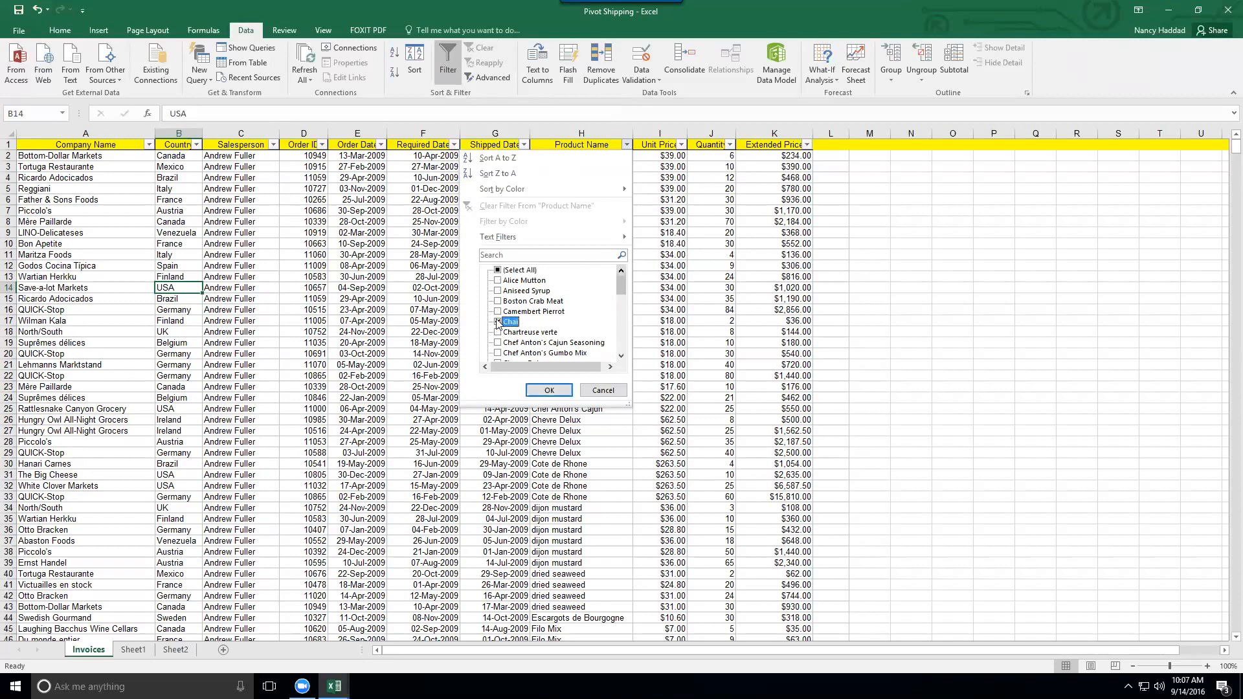
{"action": "left_click", "coordinate": [549, 391]}
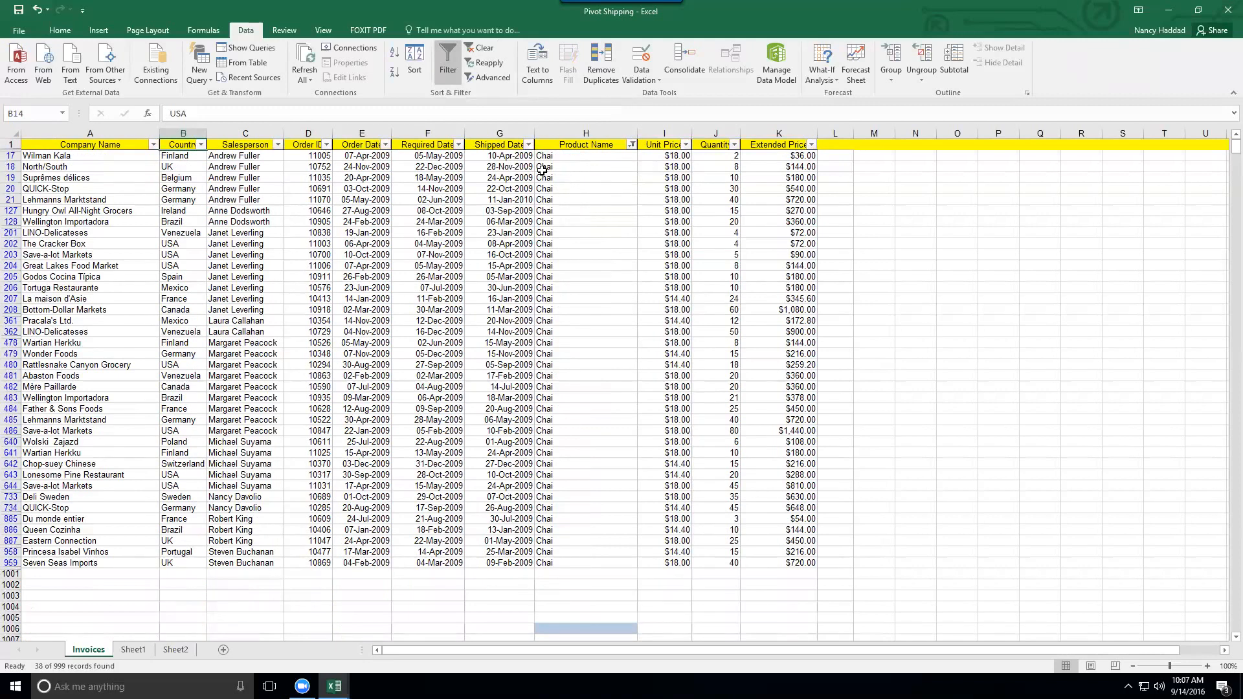
Add Mint Tea to the Product Name filter alongside Chai.
{"action": "left_click", "coordinate": [631, 145]}
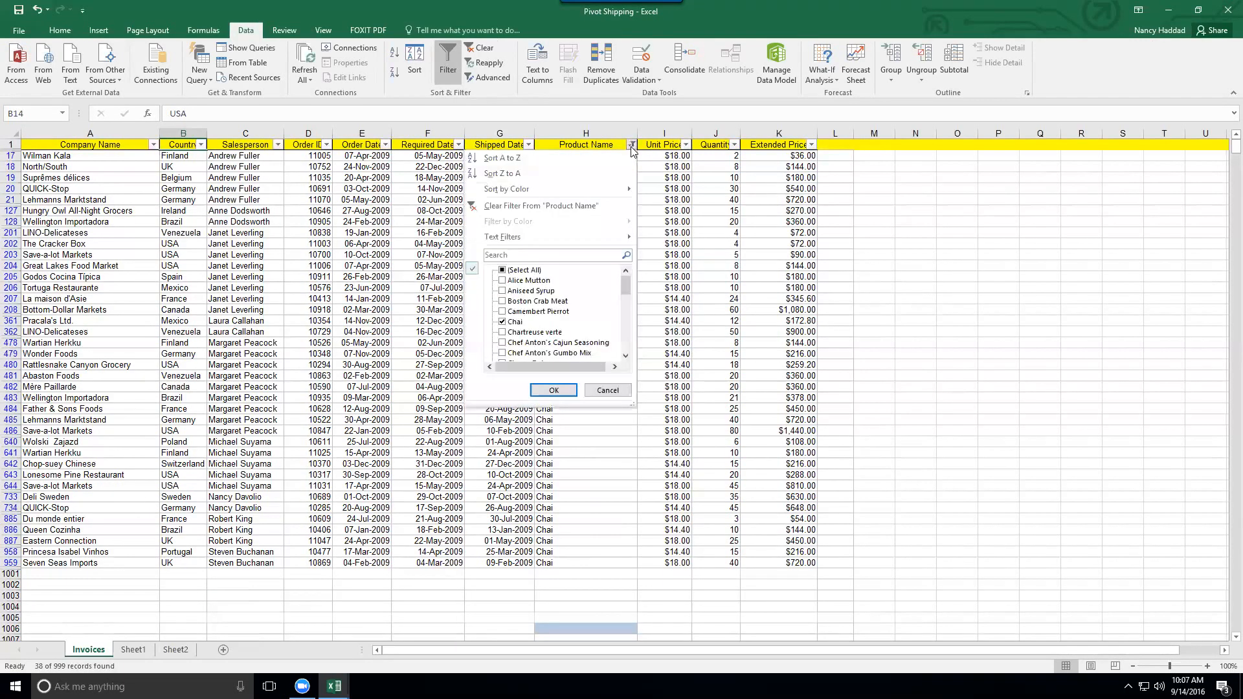
{"action": "left_click_drag", "start_coordinate": [626, 289], "coordinate": [630, 356]}
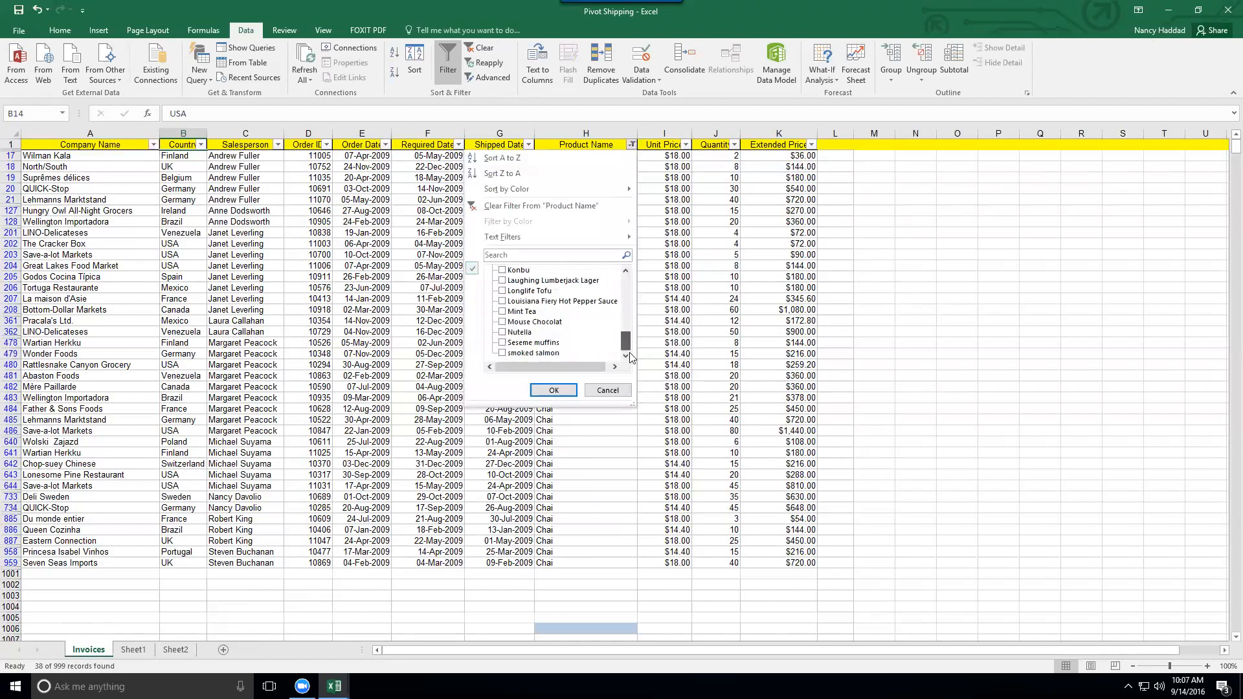
{"action": "left_click", "coordinate": [504, 313]}
{"action": "left_click", "coordinate": [553, 390]}
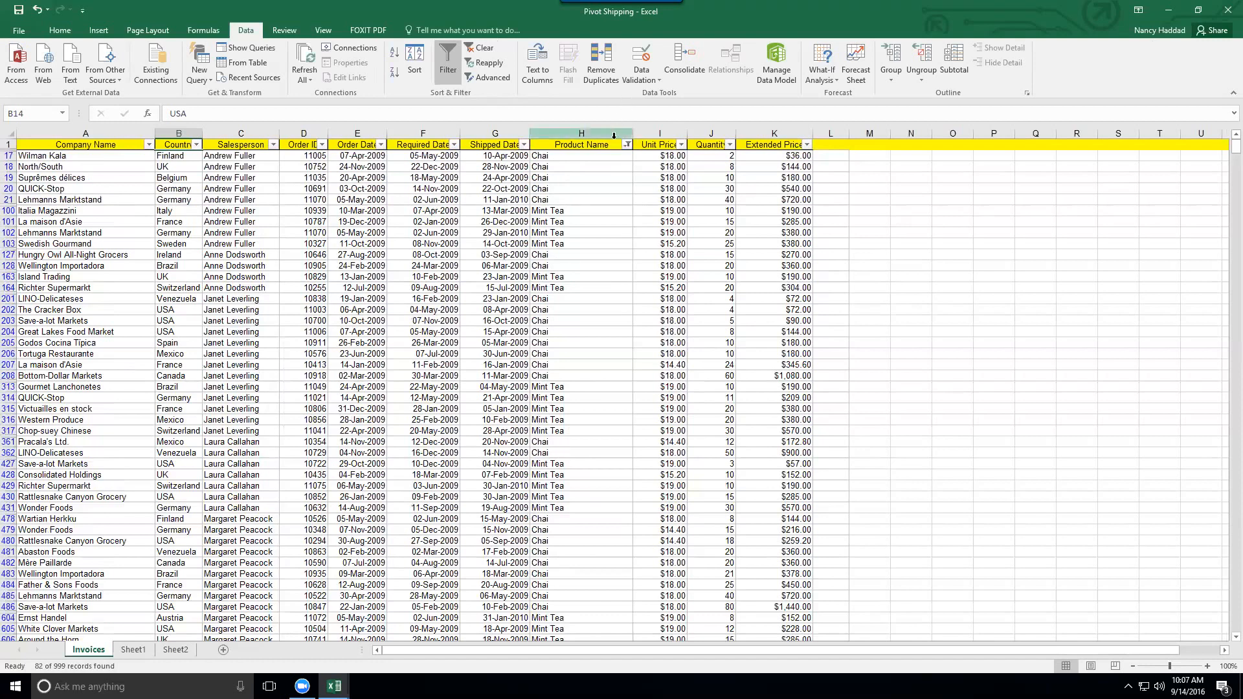
Filter the Unit Price column with a number filter for values greater than 15.
{"action": "left_click", "coordinate": [681, 145]}
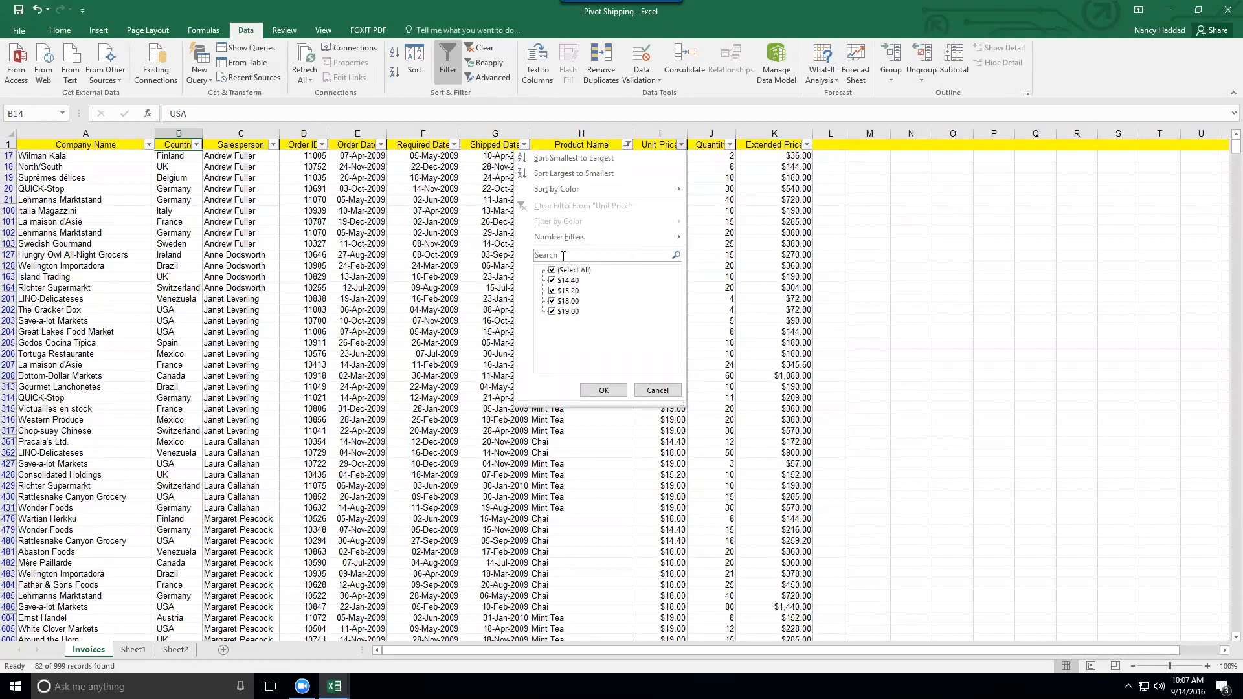
{"action": "mouse_move", "coordinate": [554, 241]}
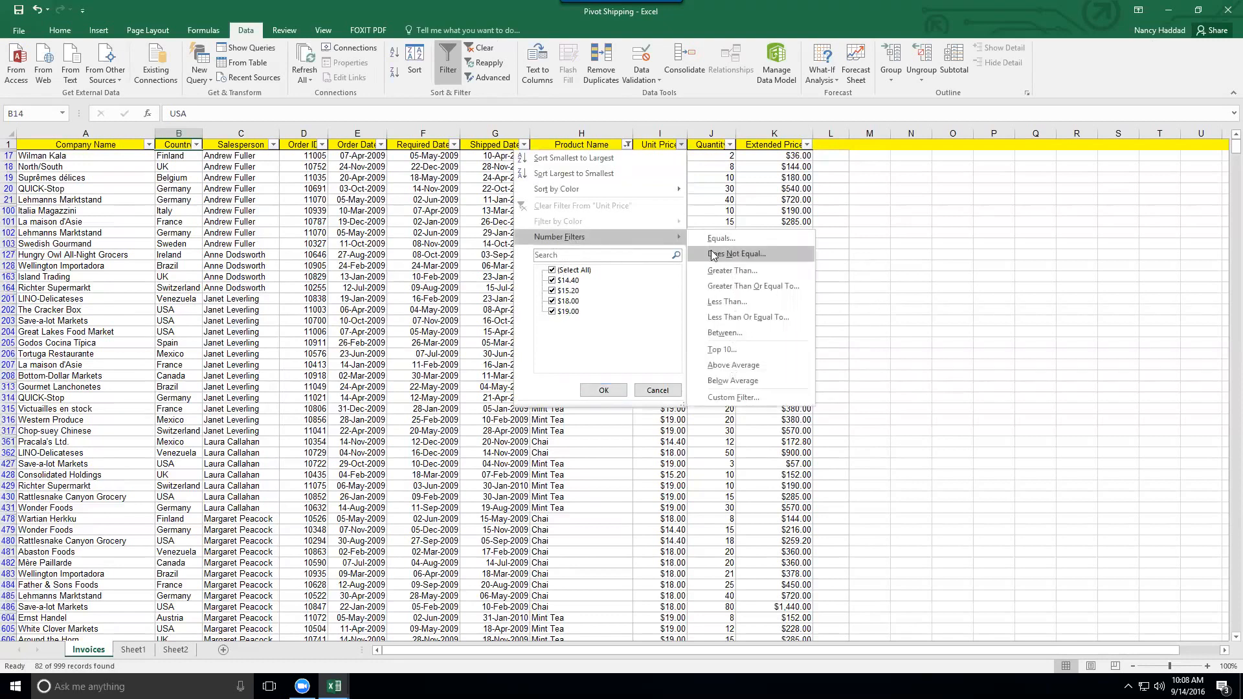
{"action": "left_click", "coordinate": [718, 272]}
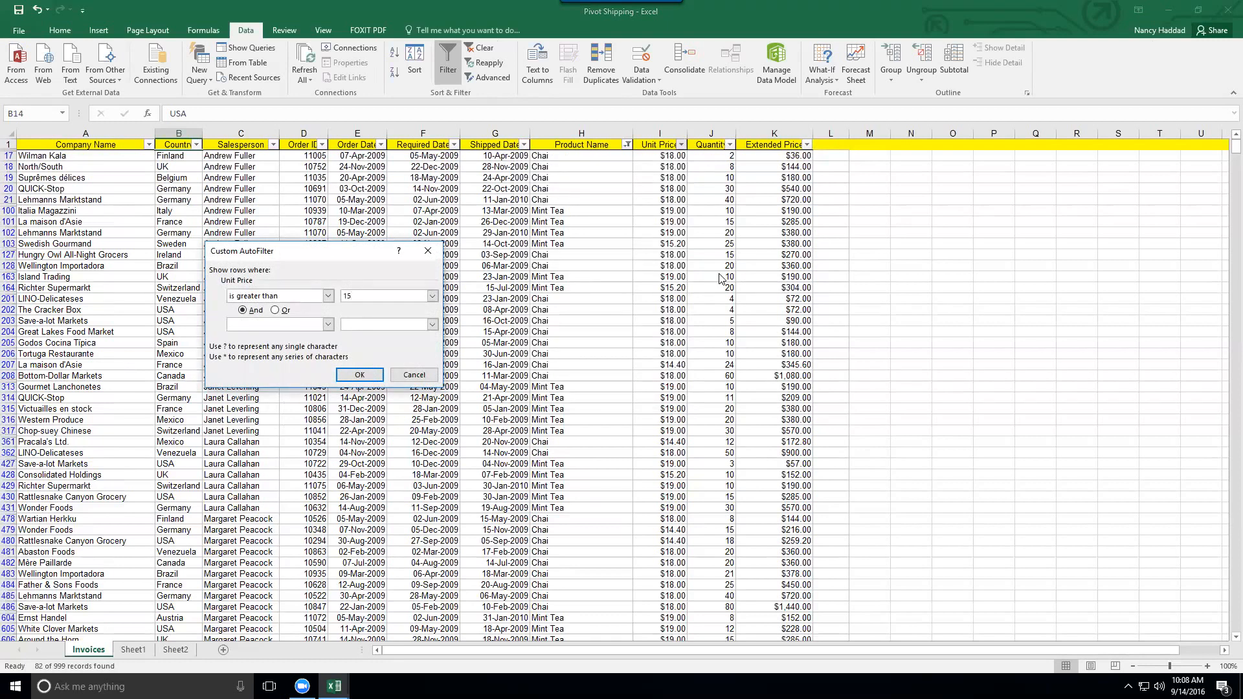
{"action": "key", "text": "Return"}
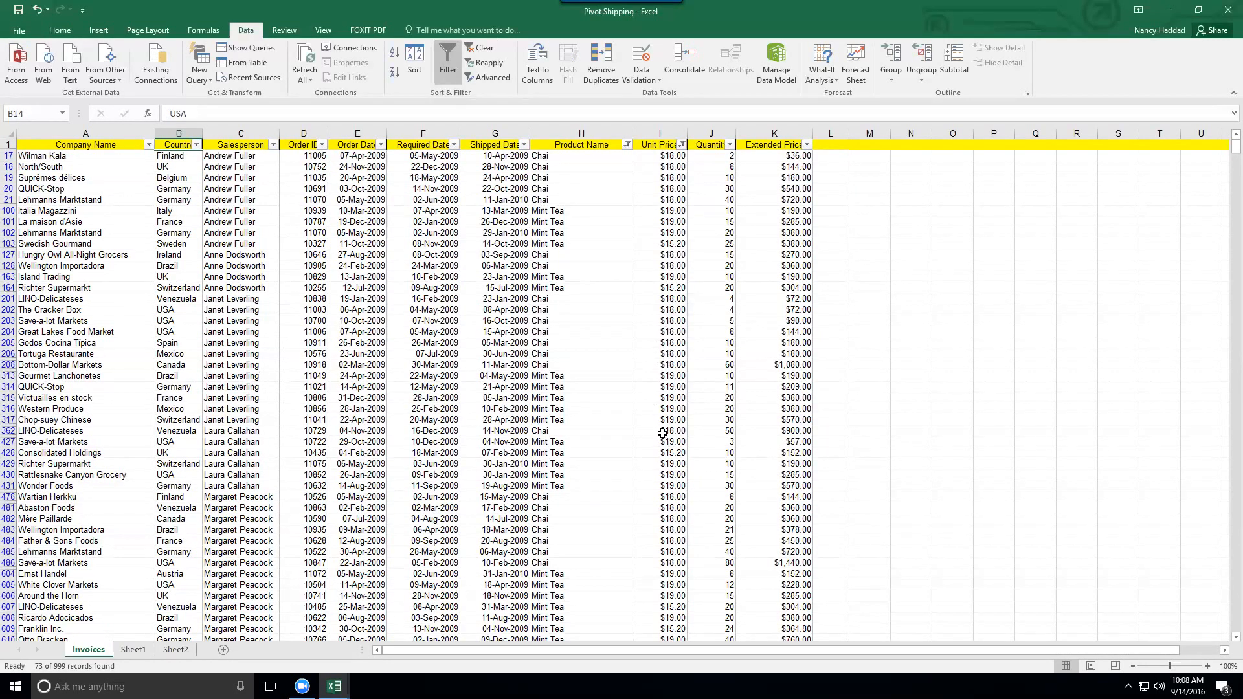
Apply a Greater Than number filter to the Quantity column.
{"action": "left_click", "coordinate": [730, 145]}
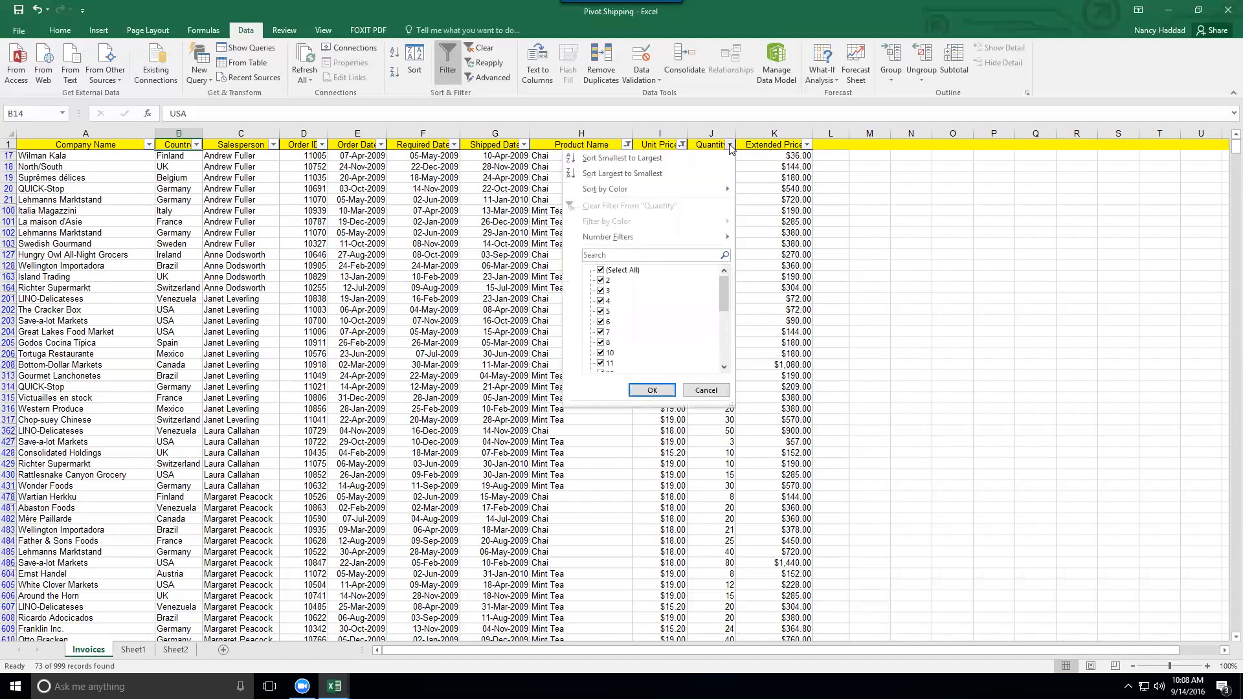
{"action": "mouse_move", "coordinate": [659, 232]}
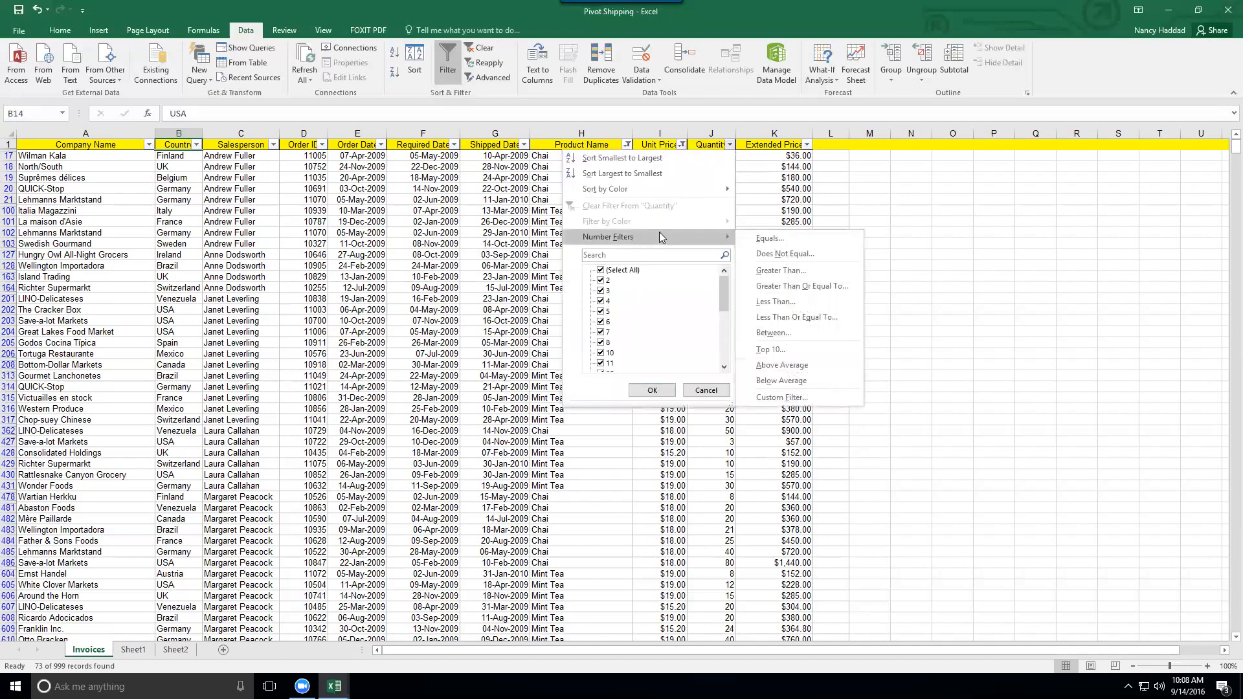
{"action": "left_click", "coordinate": [767, 272]}
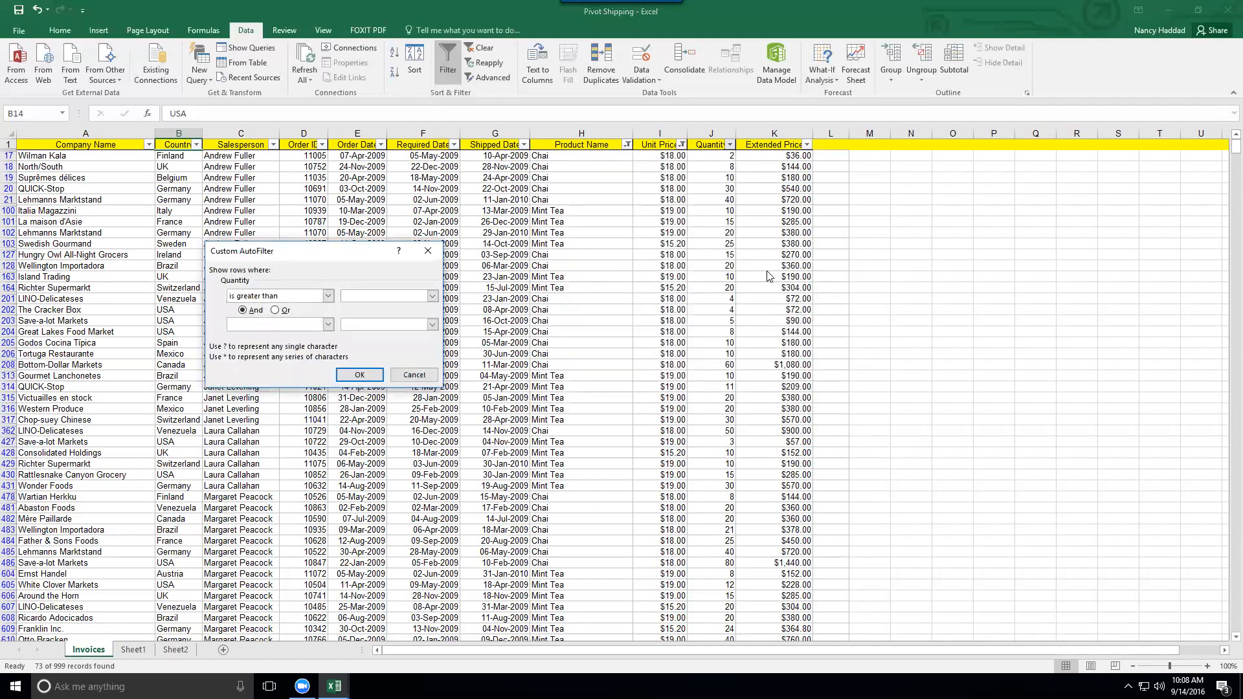
{"action": "key", "text": "Return"}
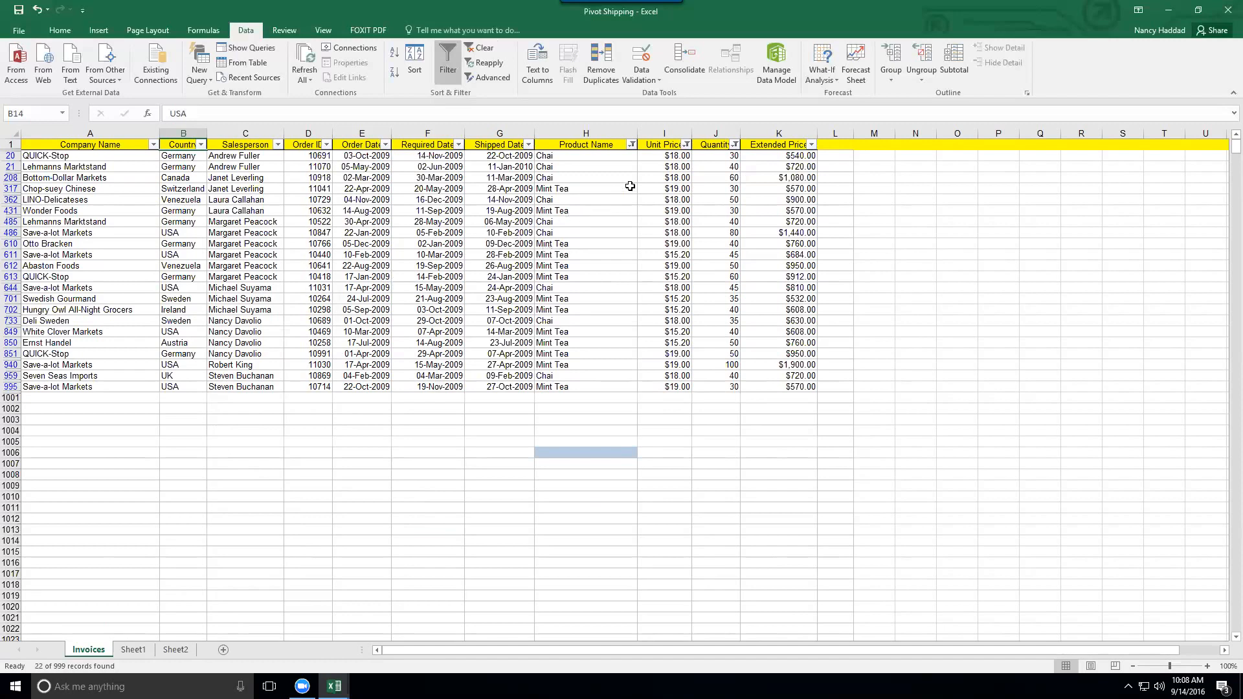
Clear the Quantity filter and all remaining filters on the invoice data.
{"action": "left_click", "coordinate": [735, 144]}
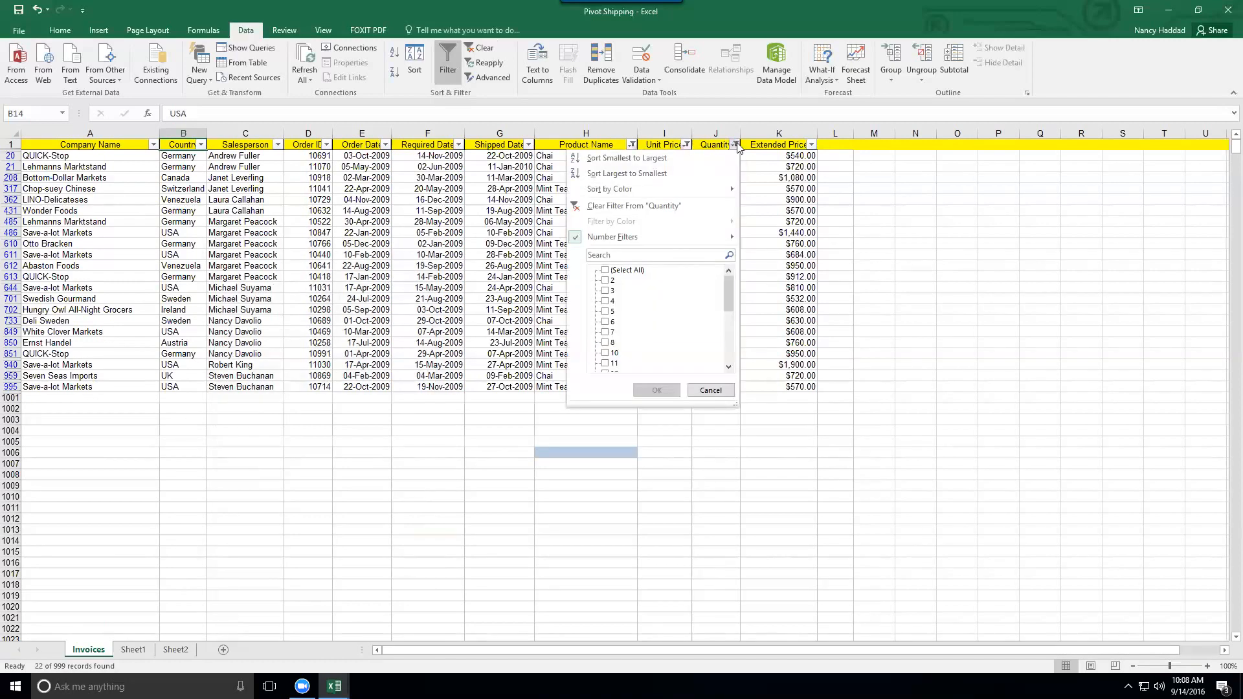
{"action": "left_click", "coordinate": [660, 206]}
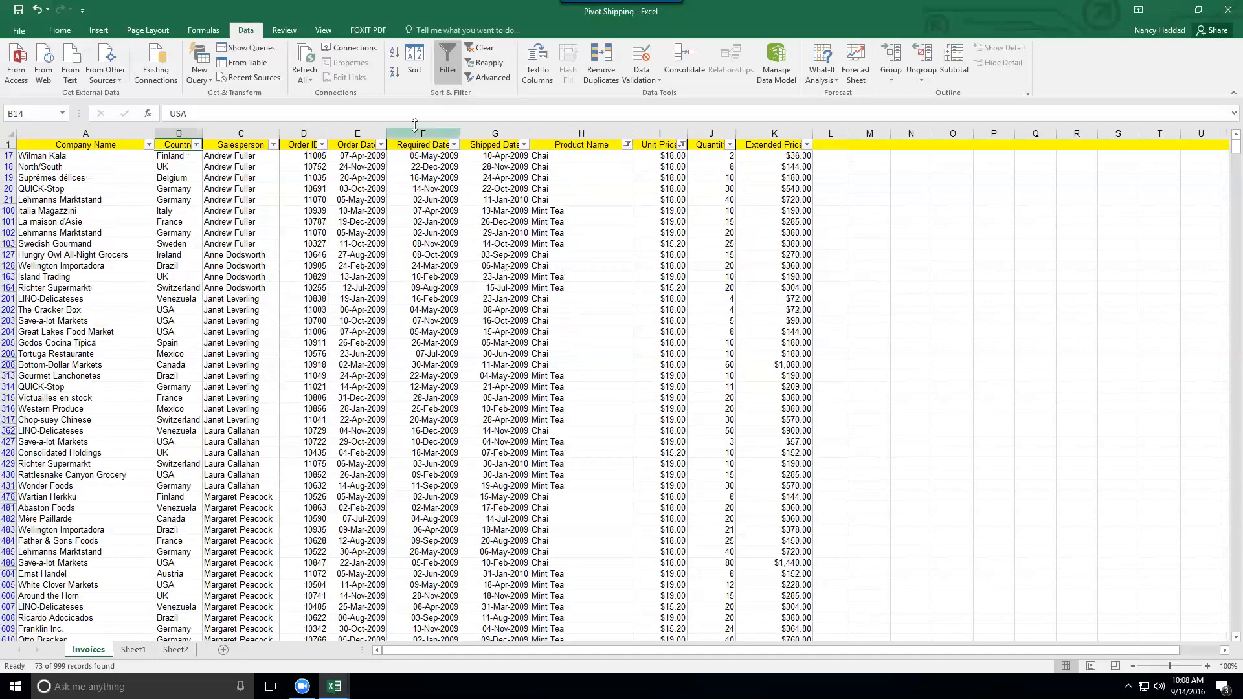
{"action": "left_click", "coordinate": [482, 49]}
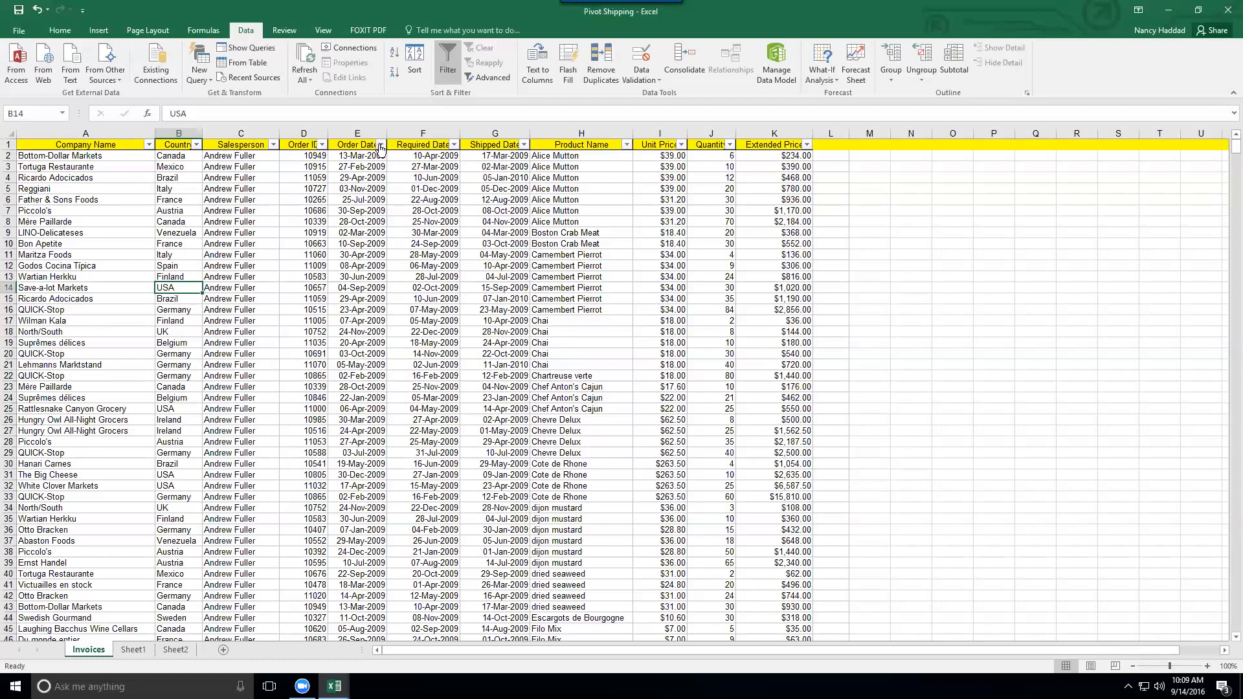
Filter Order Date with a Between date filter starting on or after 5/1/09, and clear that filter.
{"action": "left_click", "coordinate": [380, 144]}
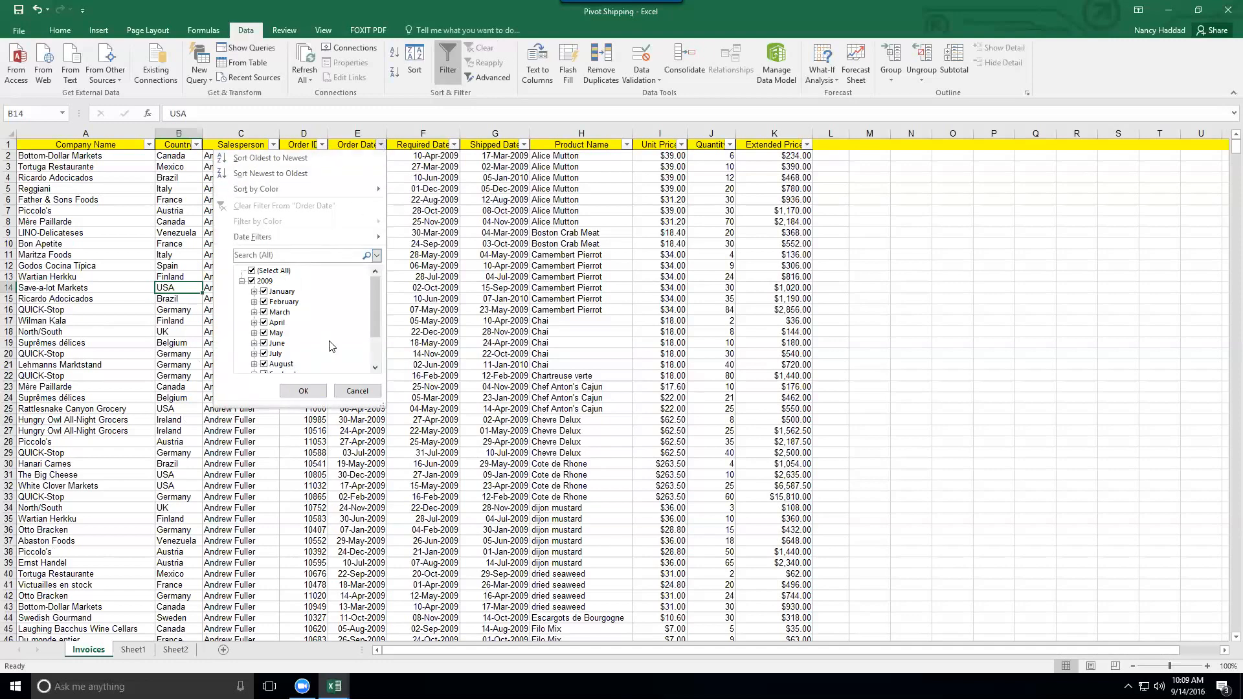
{"action": "scroll", "coordinate": [372, 301], "scroll_direction": "down", "scroll_amount": 2}
{"action": "scroll", "coordinate": [371, 303], "scroll_direction": "up", "scroll_amount": 2}
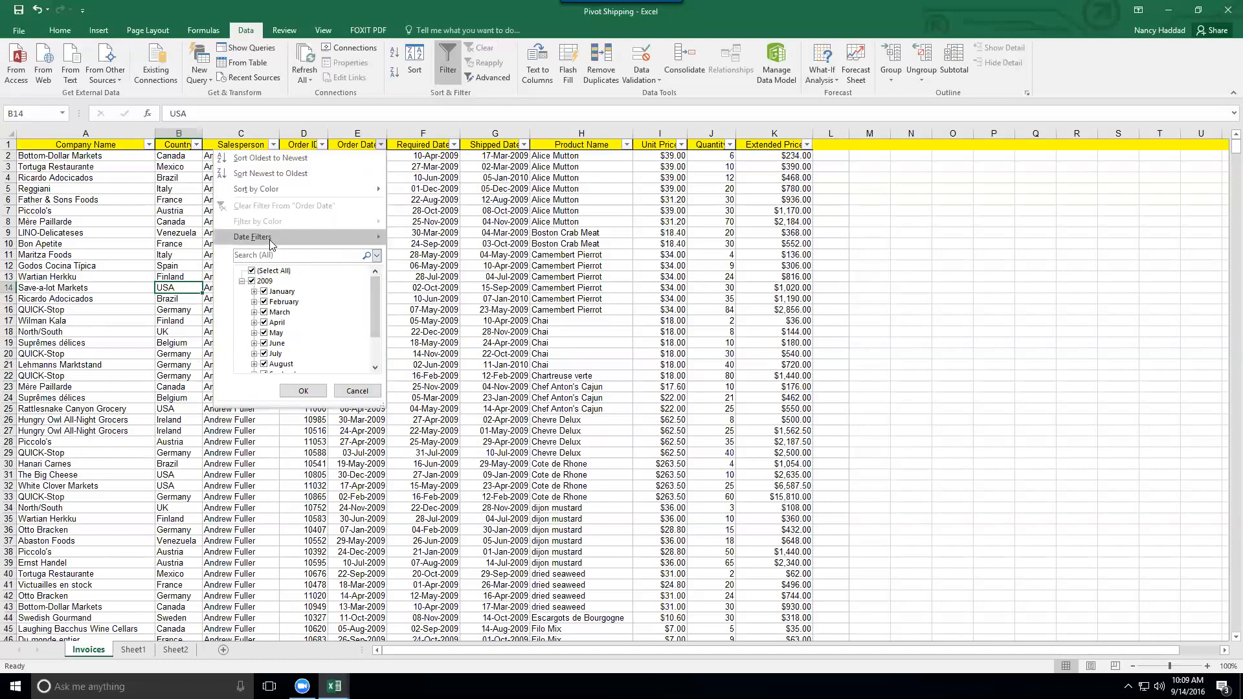
{"action": "mouse_move", "coordinate": [271, 243]}
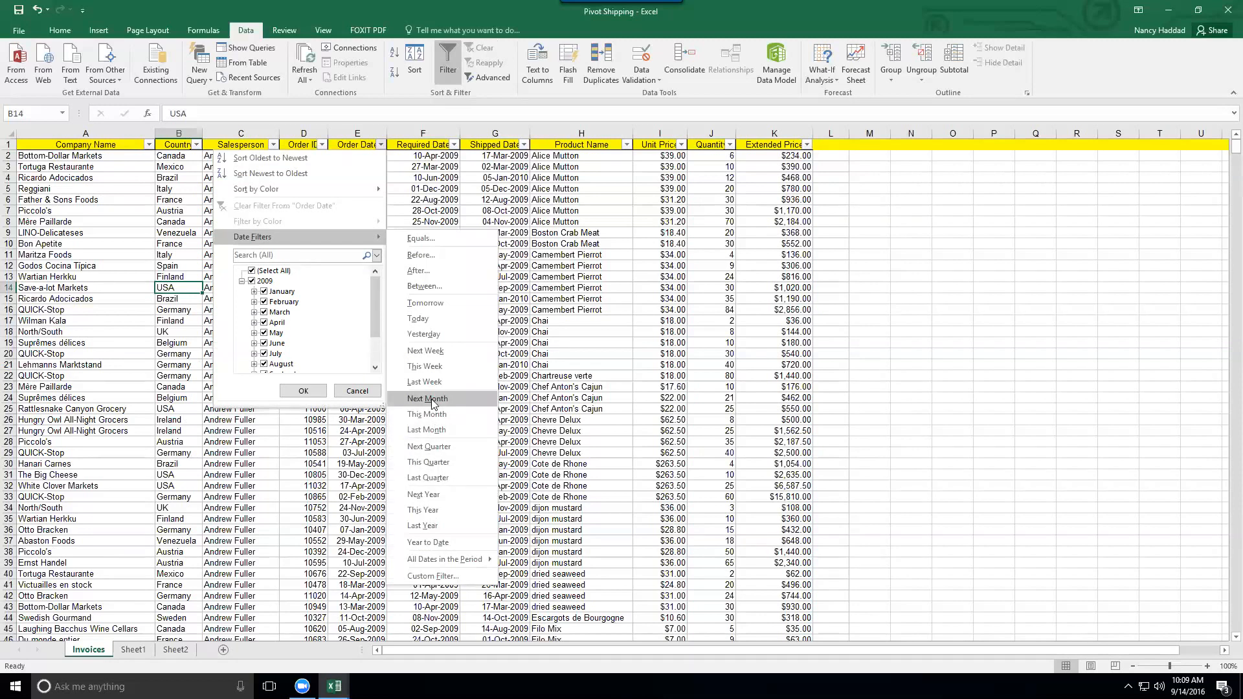
{"action": "left_click", "coordinate": [433, 288]}
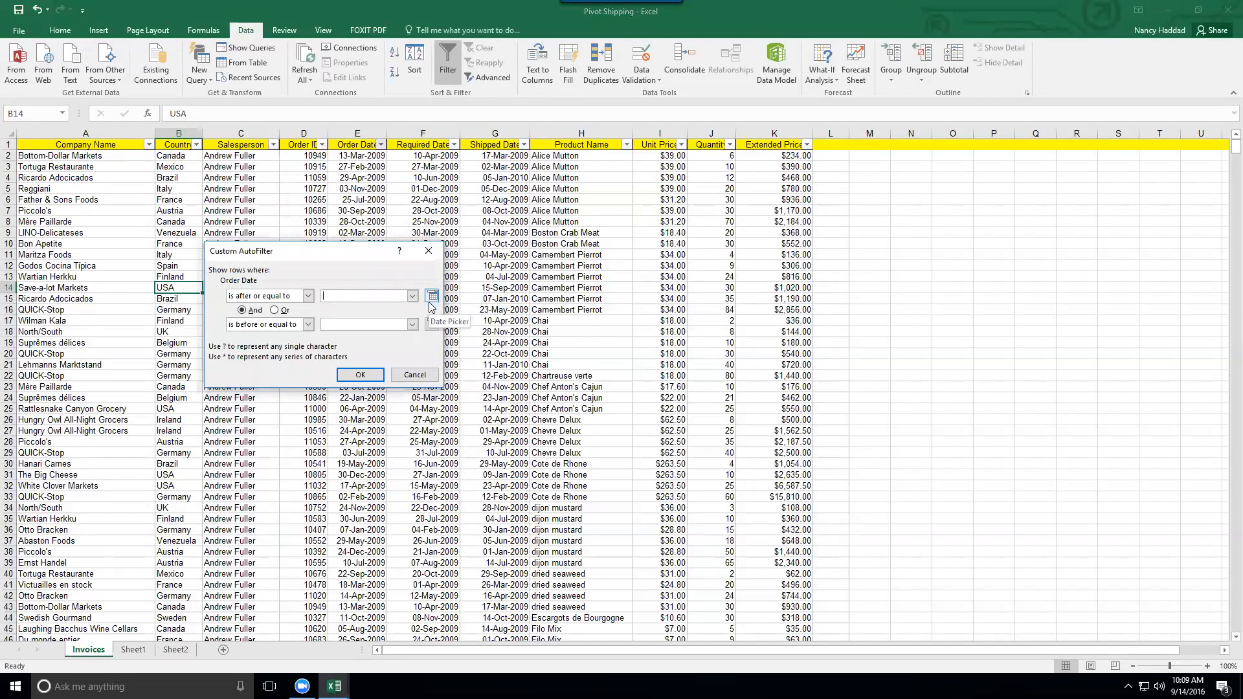
{"action": "type", "text": "5/1/09"}
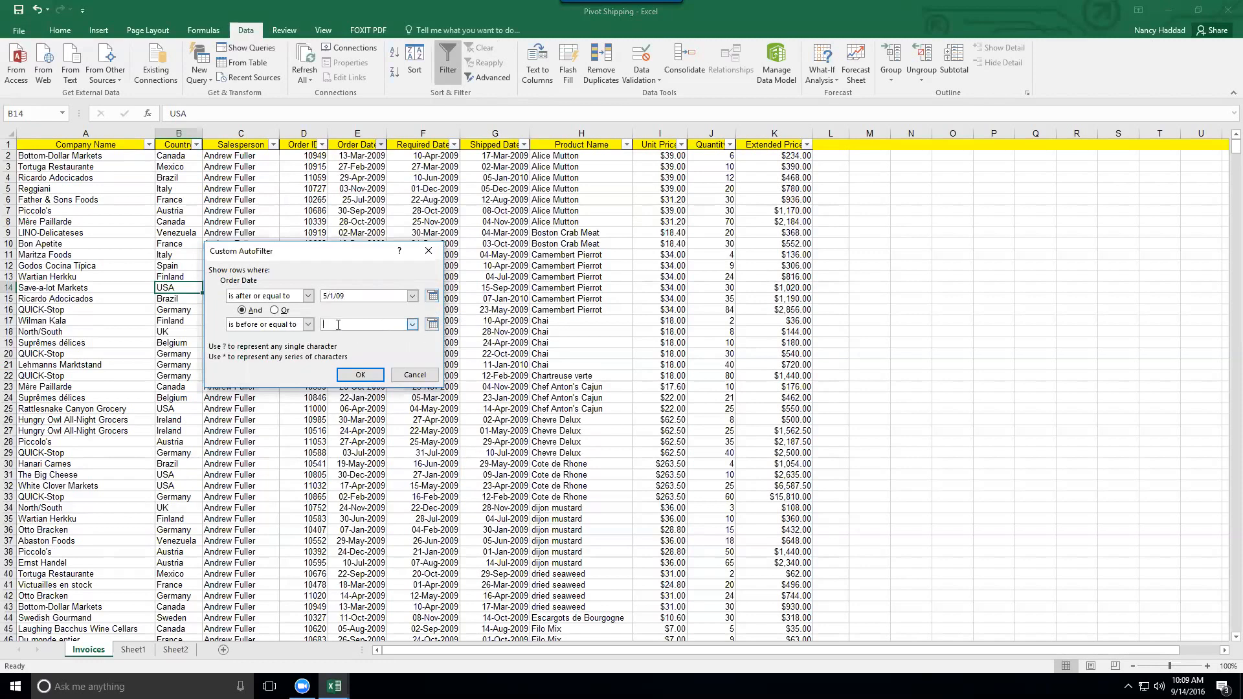
{"action": "left_click", "coordinate": [339, 326]}
{"action": "left_click", "coordinate": [362, 375]}
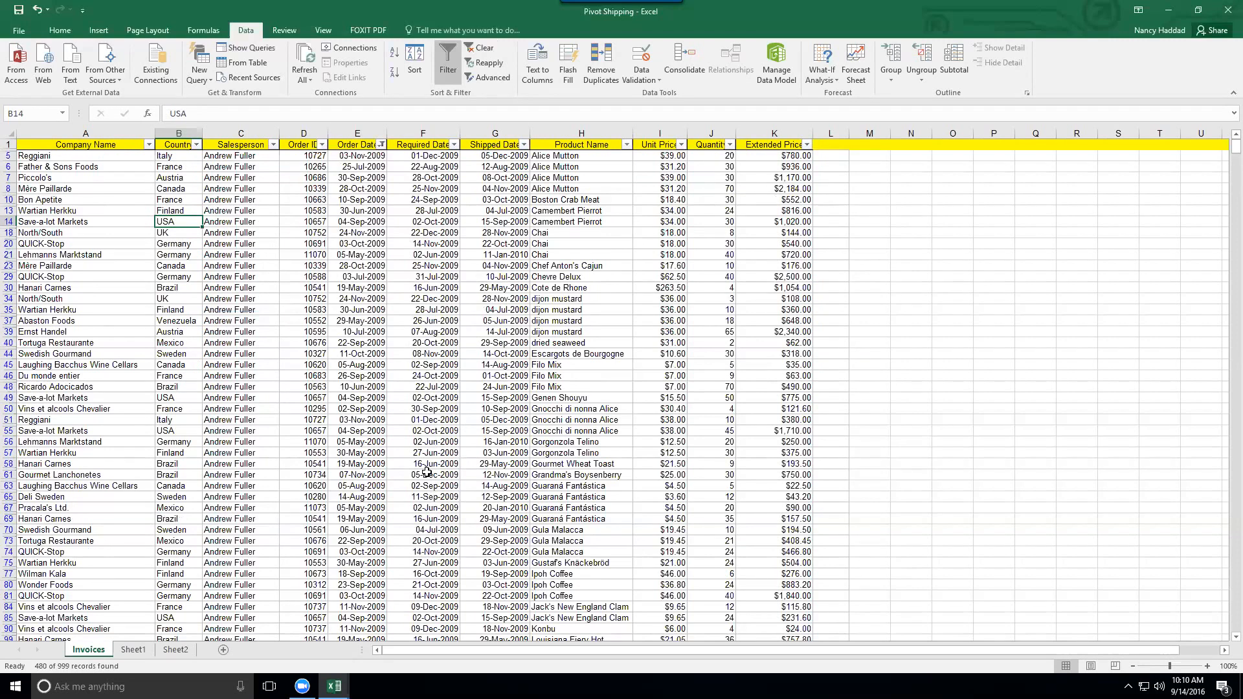
{"action": "left_click", "coordinate": [382, 145]}
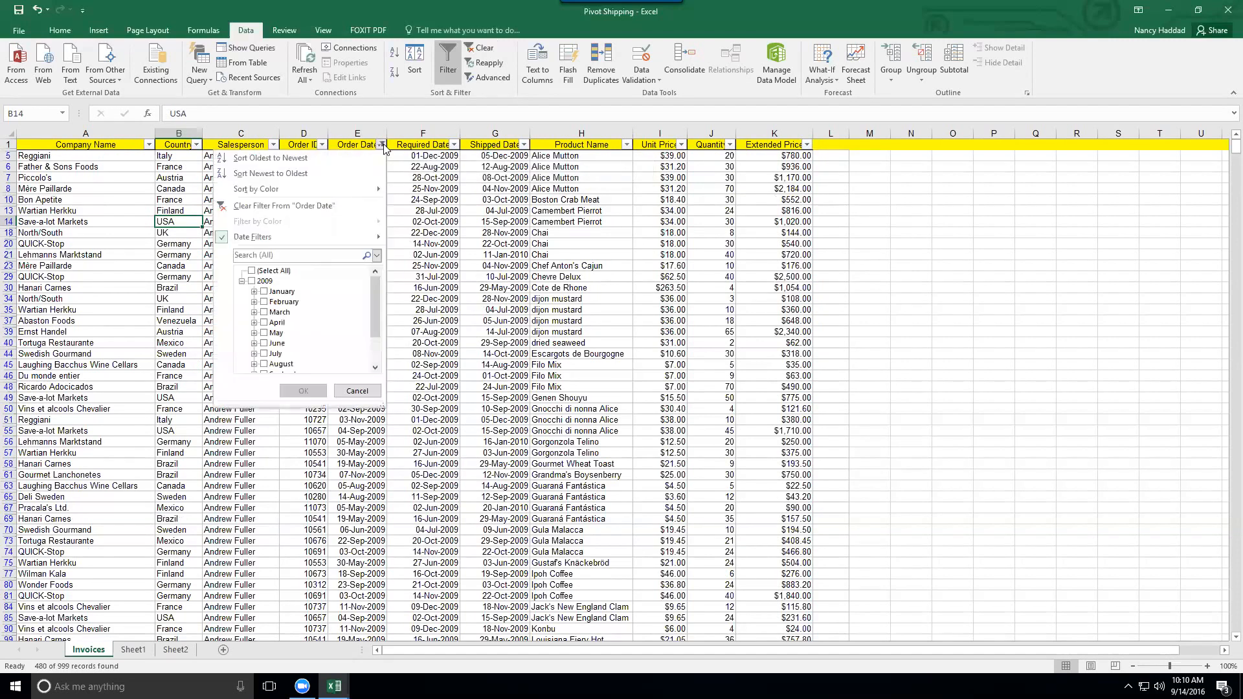
{"action": "left_click", "coordinate": [331, 205]}
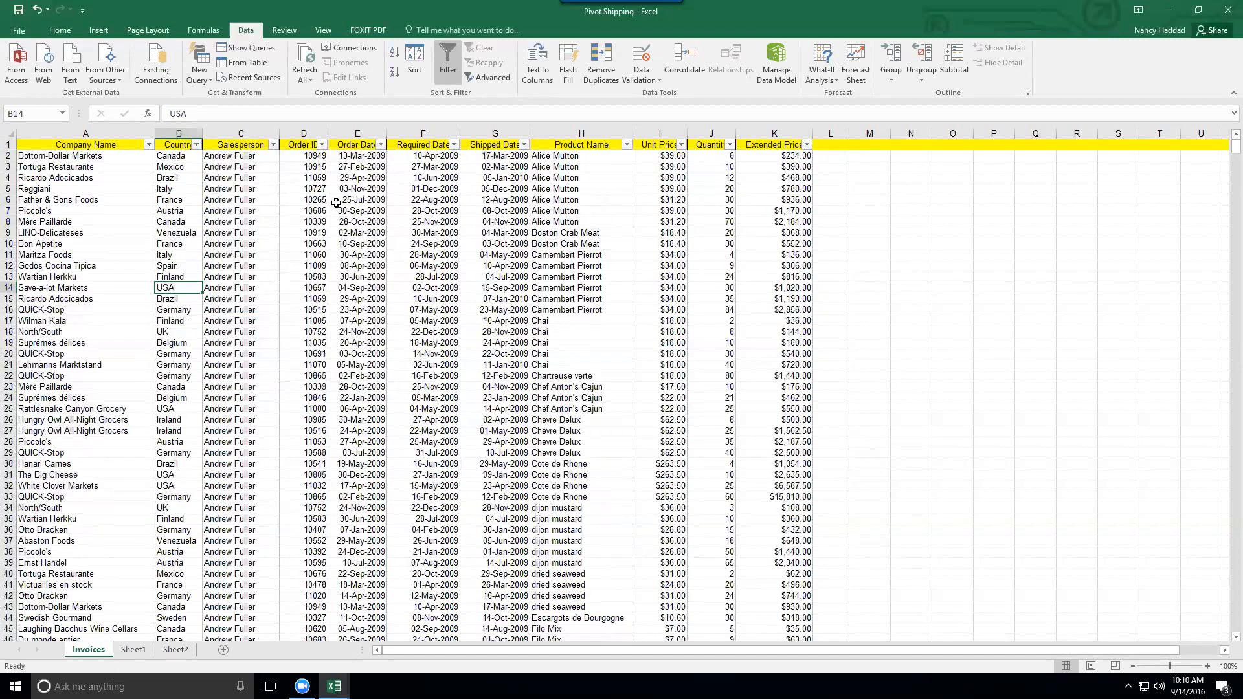
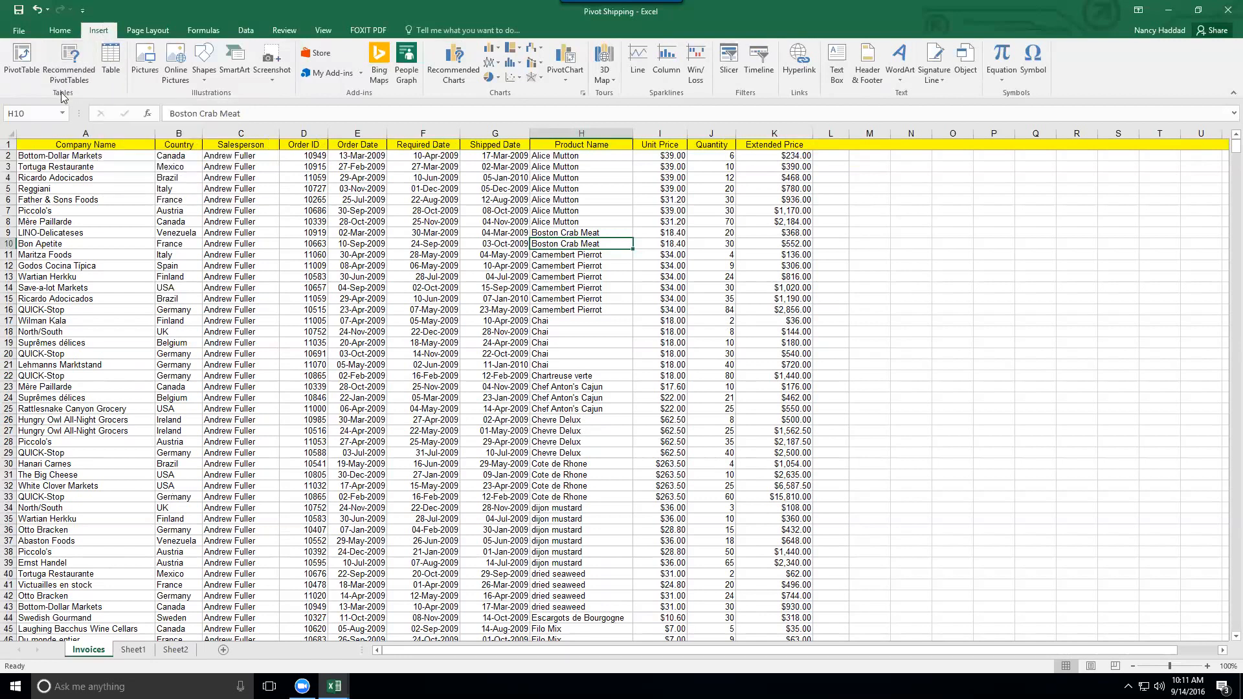
Convert the invoice range A1:K1000 into a table with headers.
{"action": "left_click", "coordinate": [111, 61]}
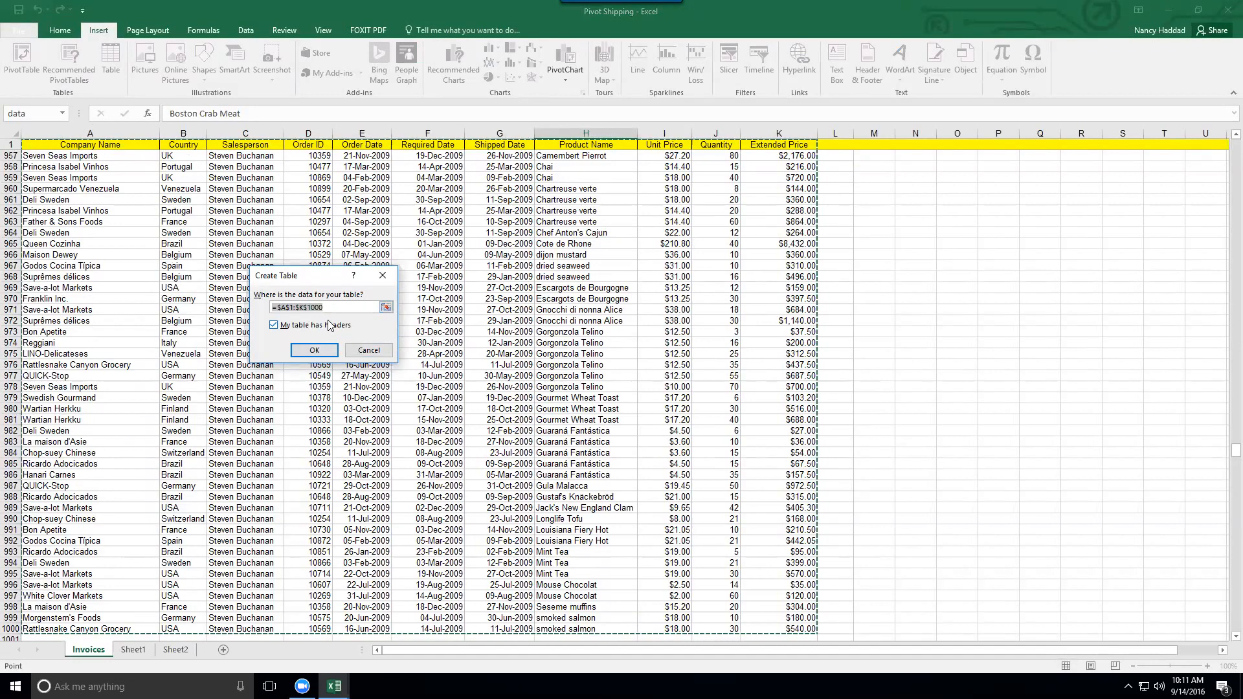
{"action": "left_click", "coordinate": [310, 350]}
{"action": "left_click", "coordinate": [539, 365]}
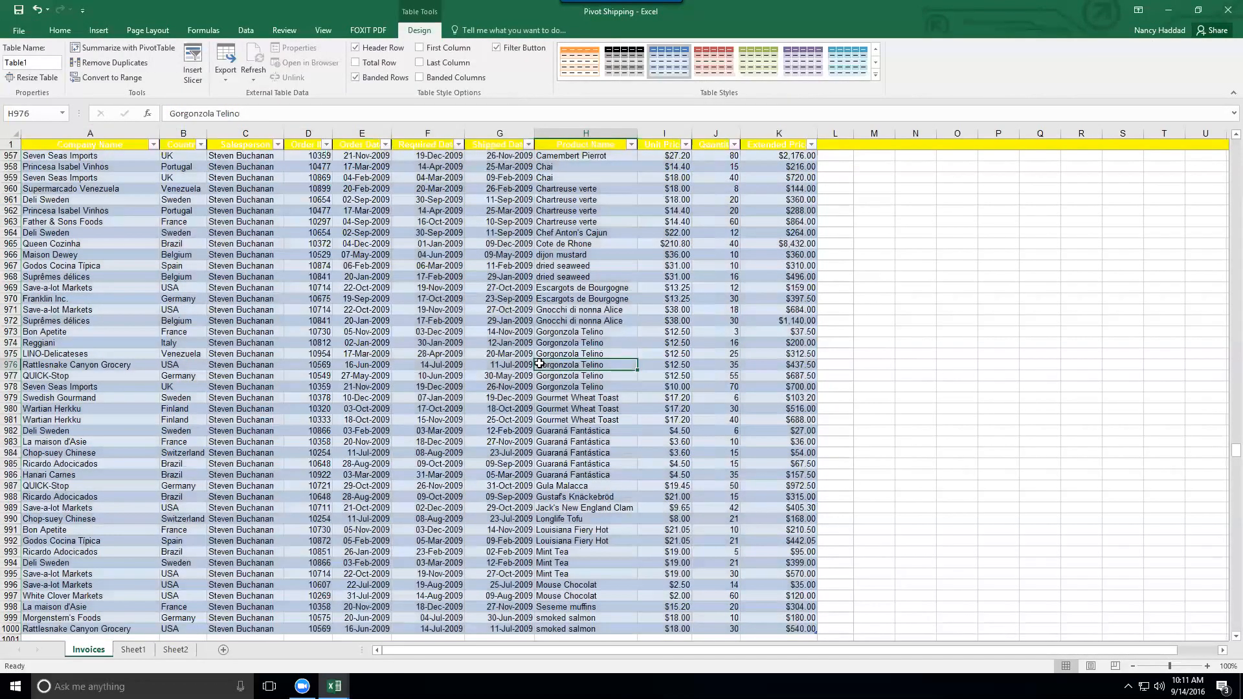
Remove the fill colour from header row 1 of the invoice table.
{"action": "left_click_drag", "start_coordinate": [1225, 450], "coordinate": [1205, 145]}
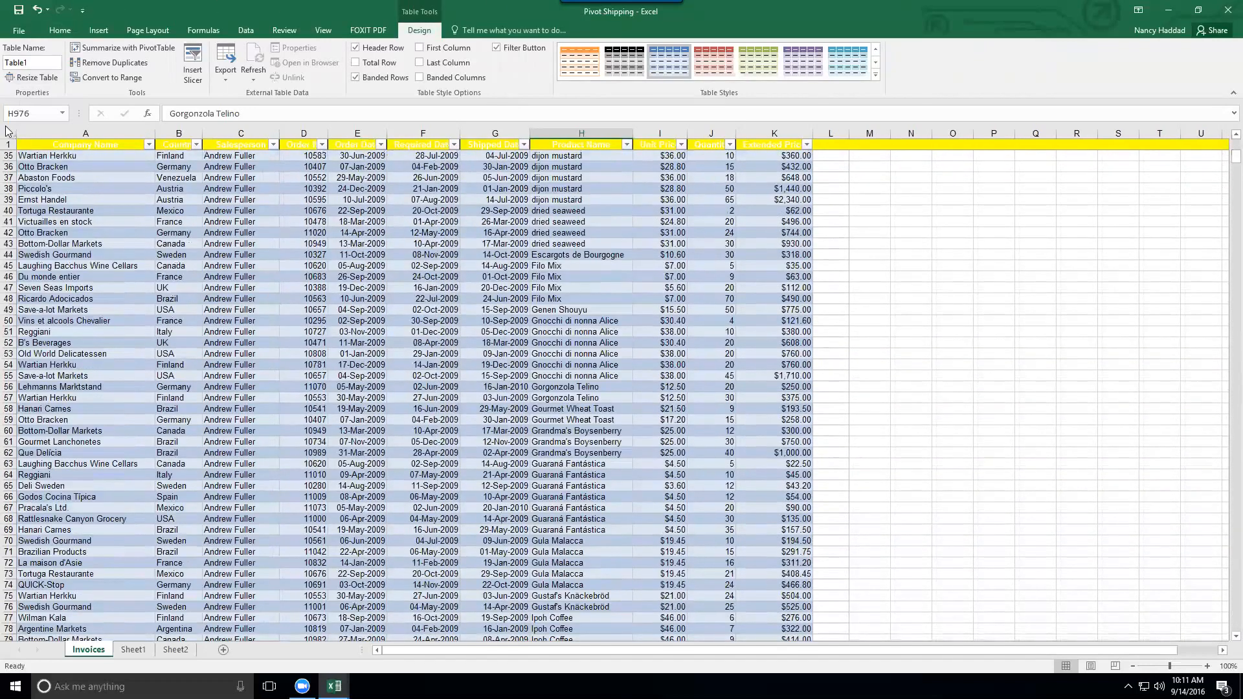
{"action": "left_click", "coordinate": [8, 142]}
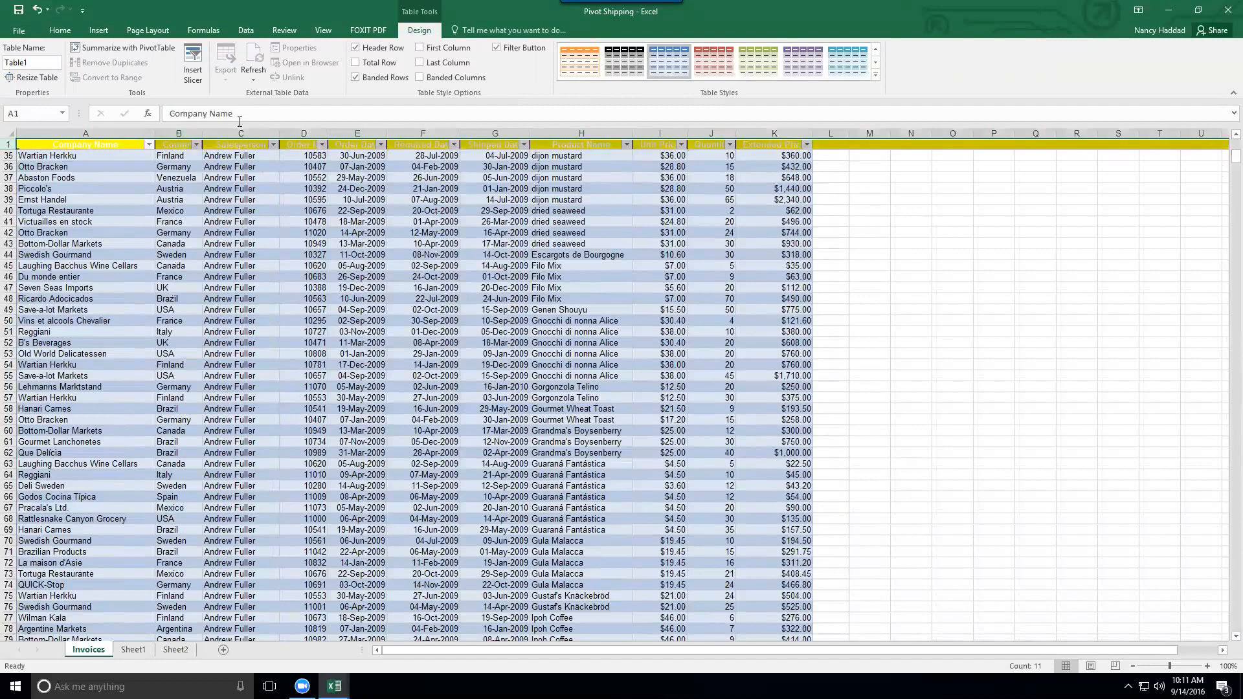
{"action": "left_click", "coordinate": [60, 30]}
{"action": "left_click", "coordinate": [207, 72]}
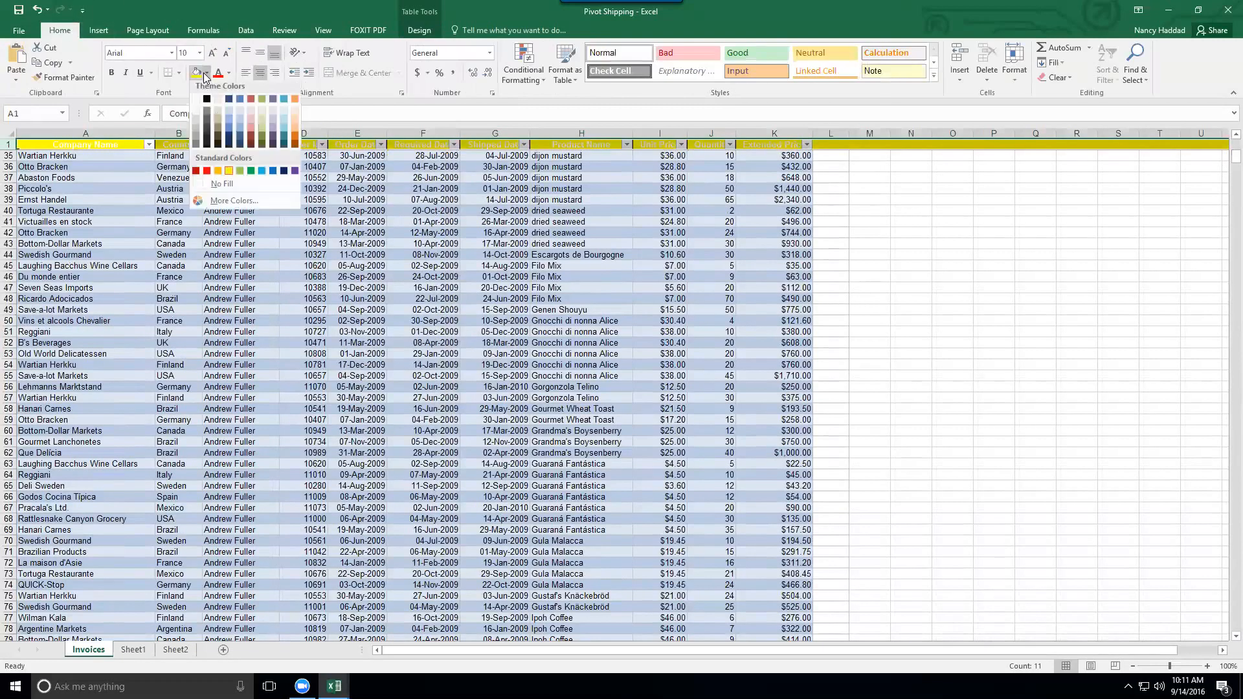
{"action": "left_click", "coordinate": [213, 187]}
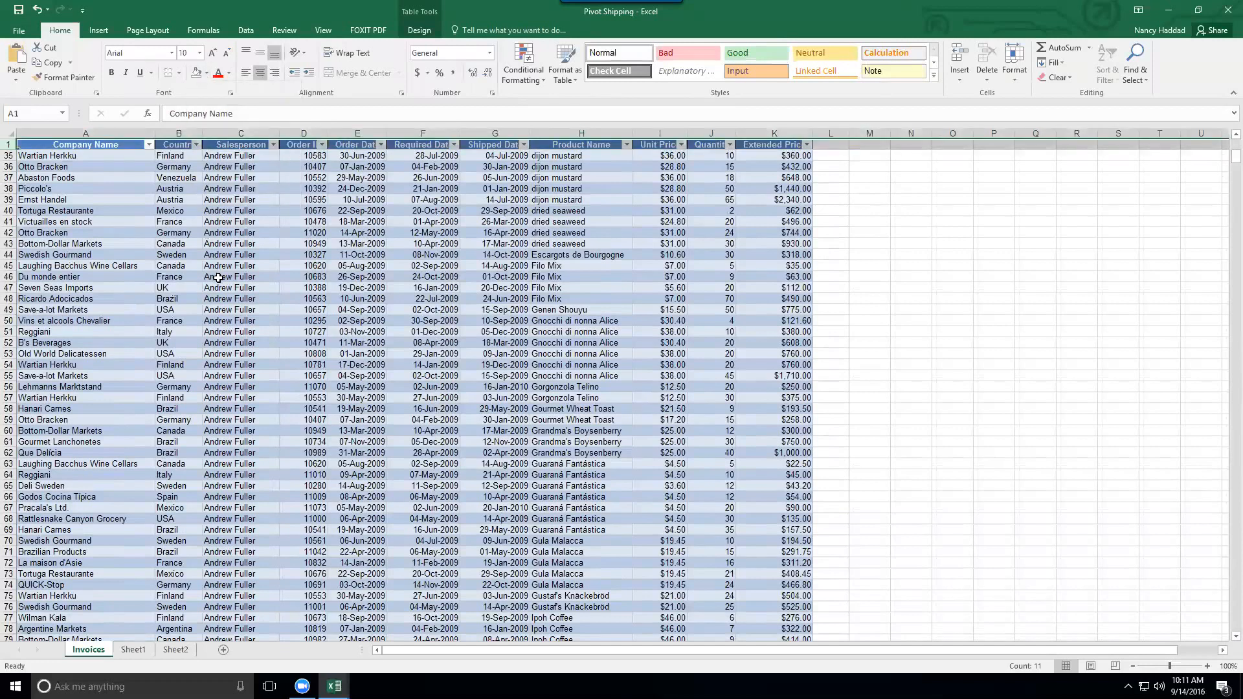
{"action": "left_click", "coordinate": [218, 277]}
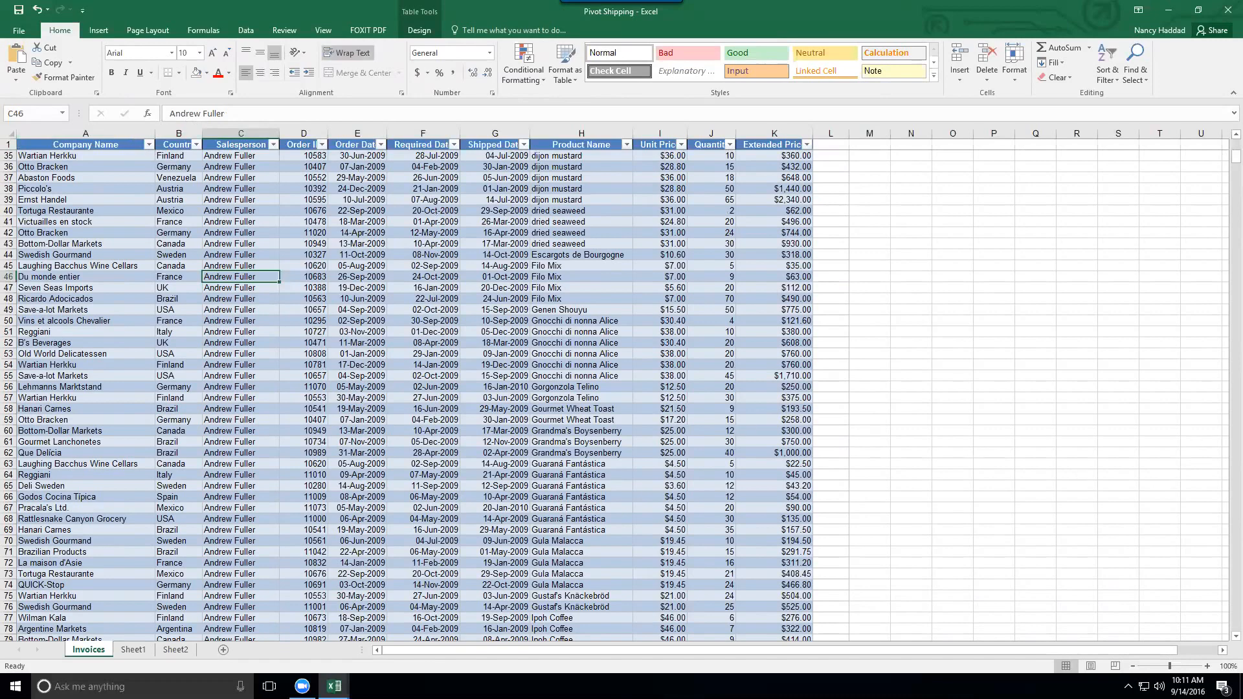
{"action": "mouse_move", "coordinate": [1223, 158]}
{"action": "left_mouse_down"}
{"action": "mouse_move", "coordinate": [1214, 217]}
{"action": "mouse_move", "coordinate": [1223, 148]}
{"action": "left_mouse_up"}
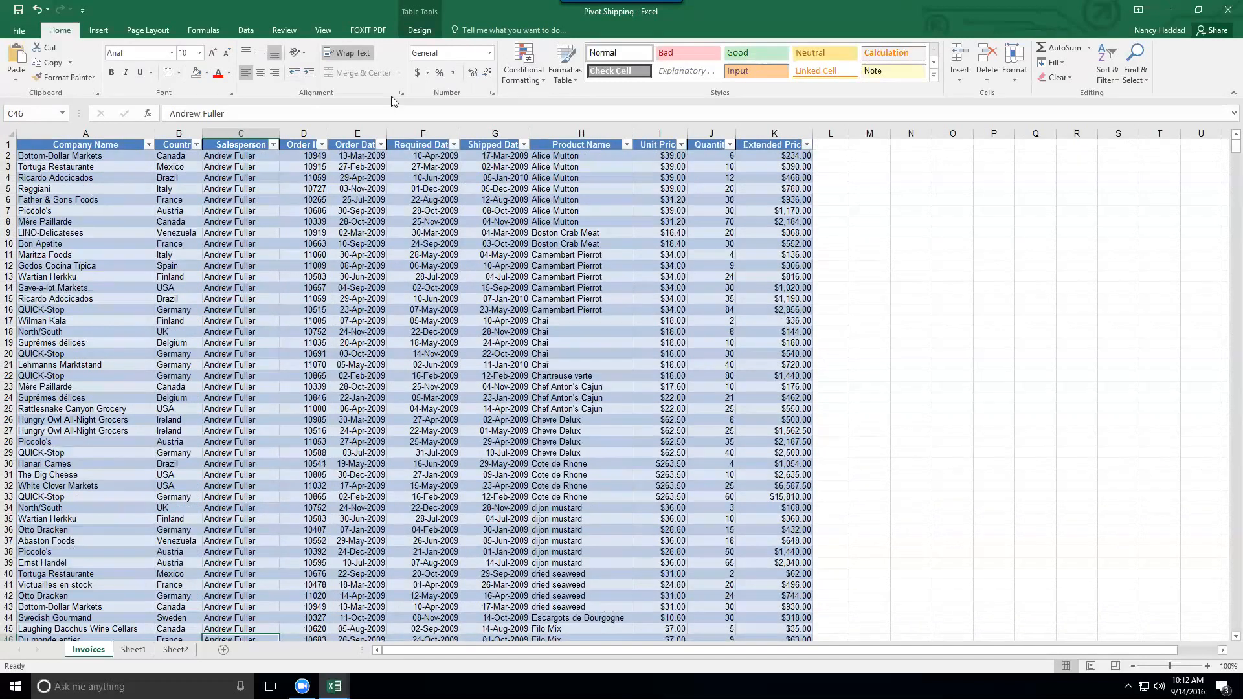
{"action": "left_click", "coordinate": [319, 34]}
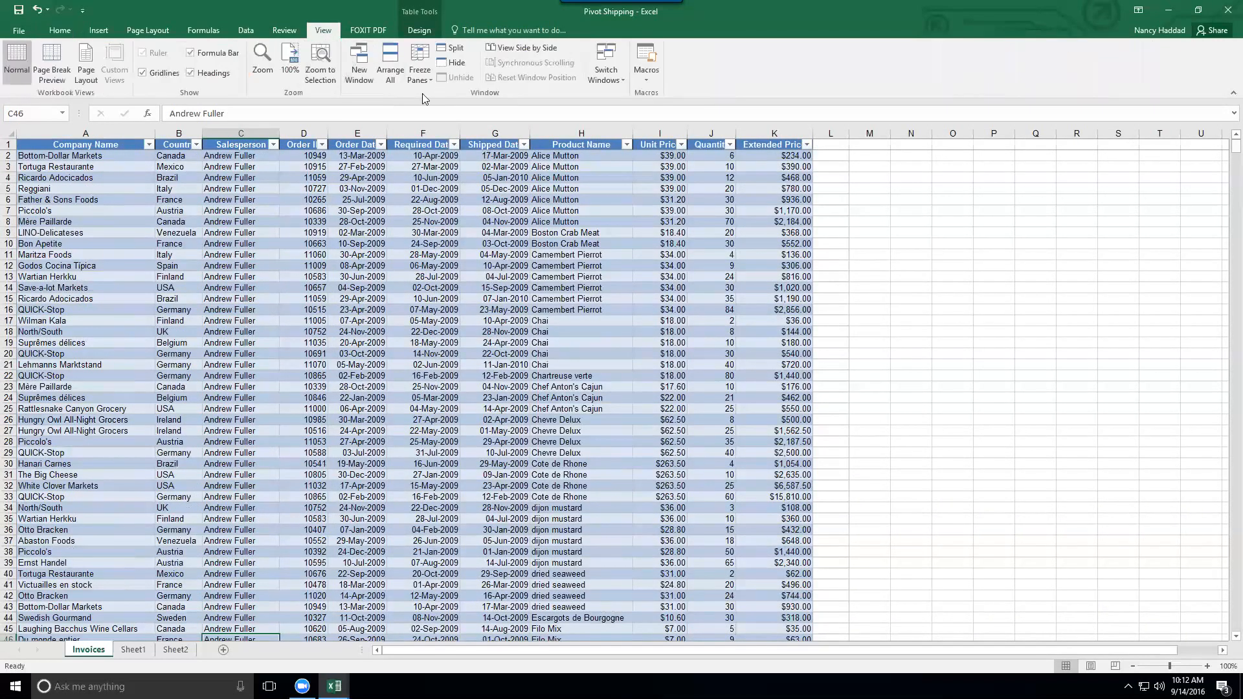
{"action": "left_click", "coordinate": [245, 30]}
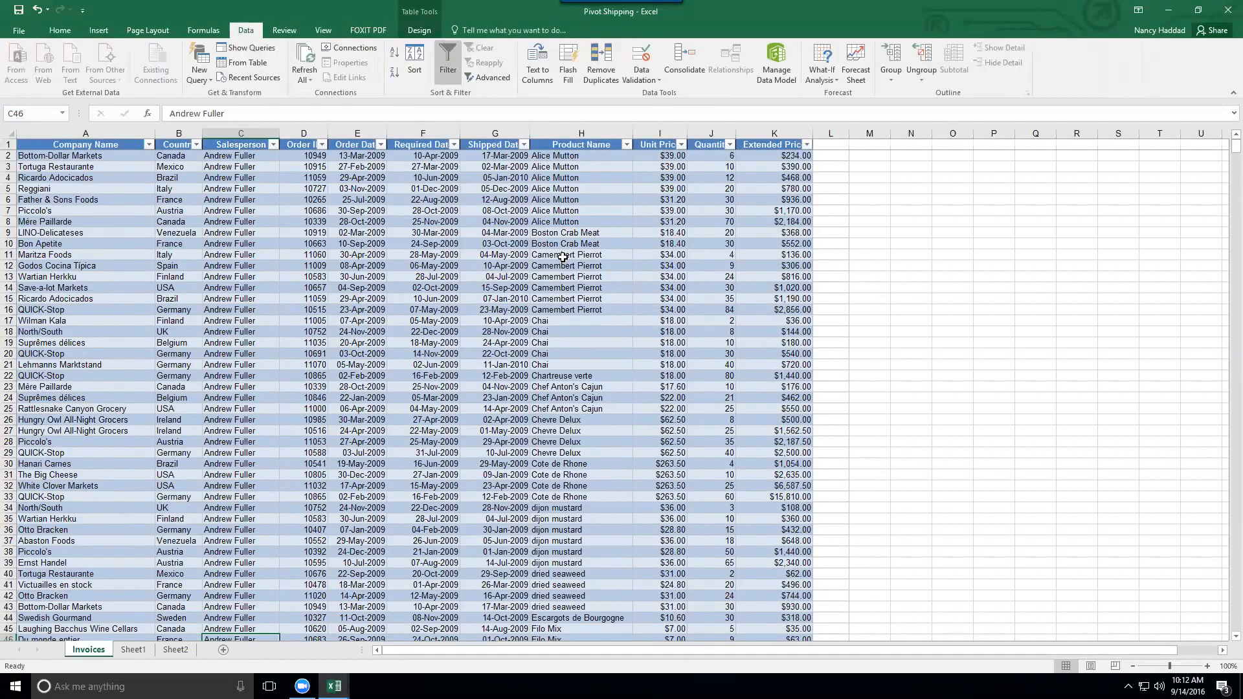
{"action": "left_click", "coordinate": [447, 221]}
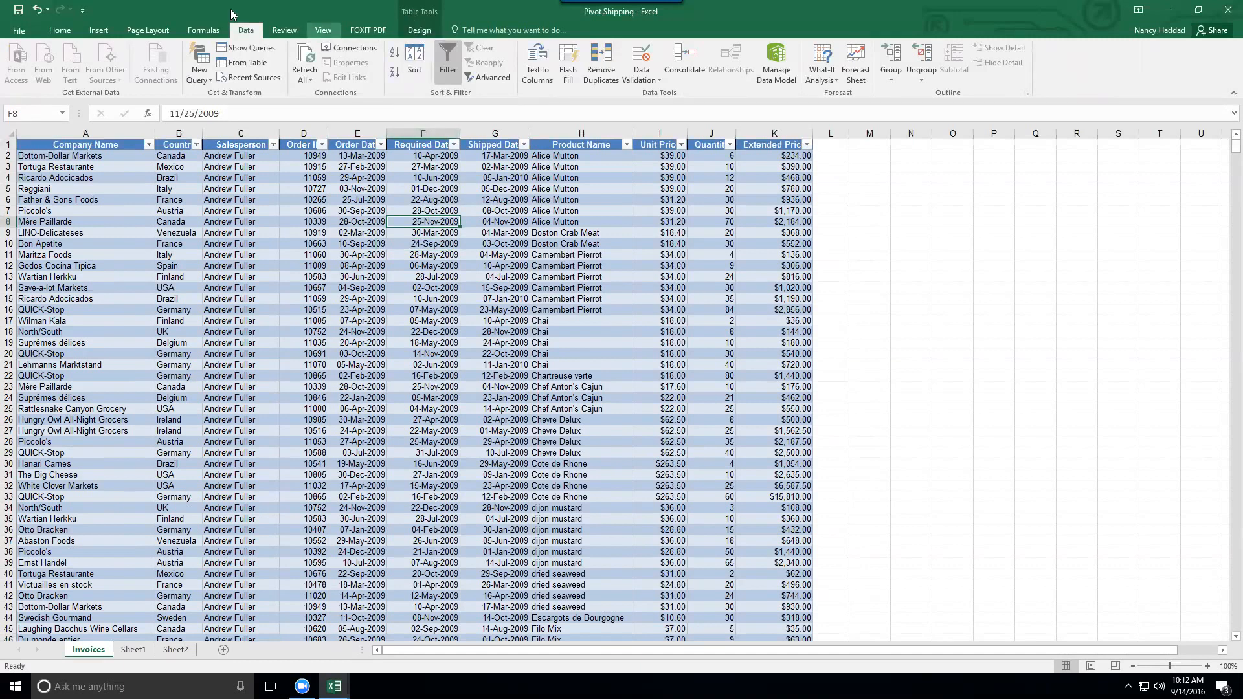
{"action": "left_click", "coordinate": [413, 30]}
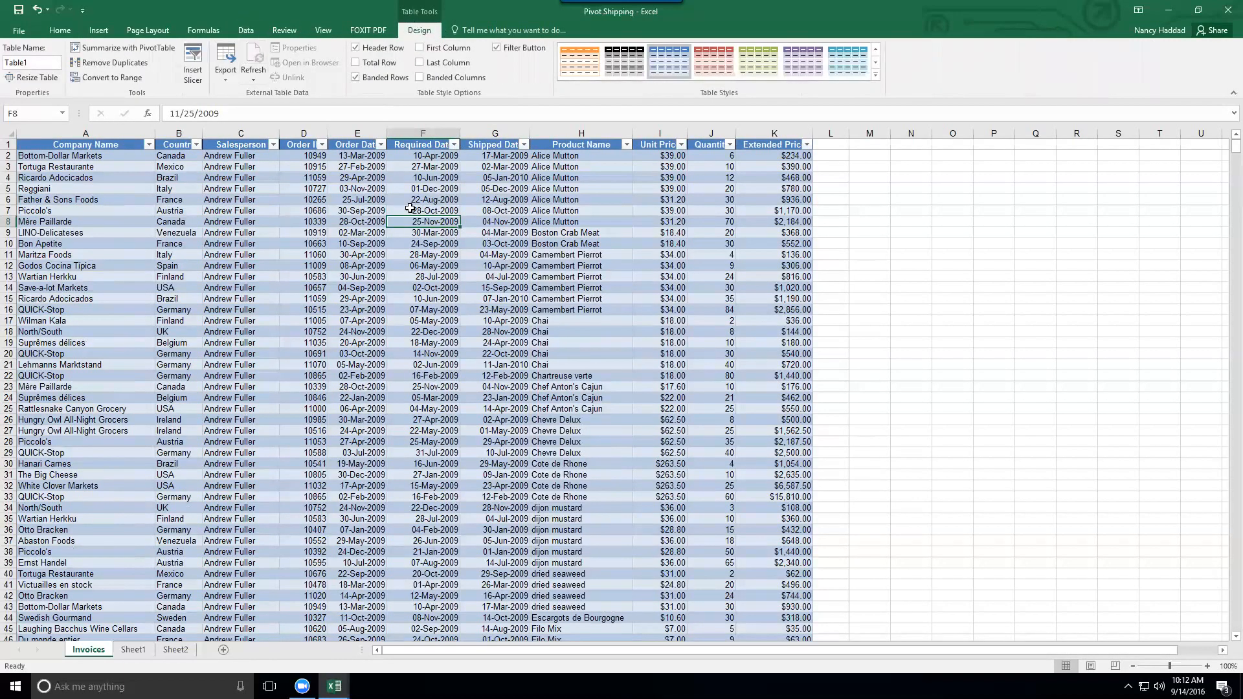
{"action": "left_click", "coordinate": [999, 365]}
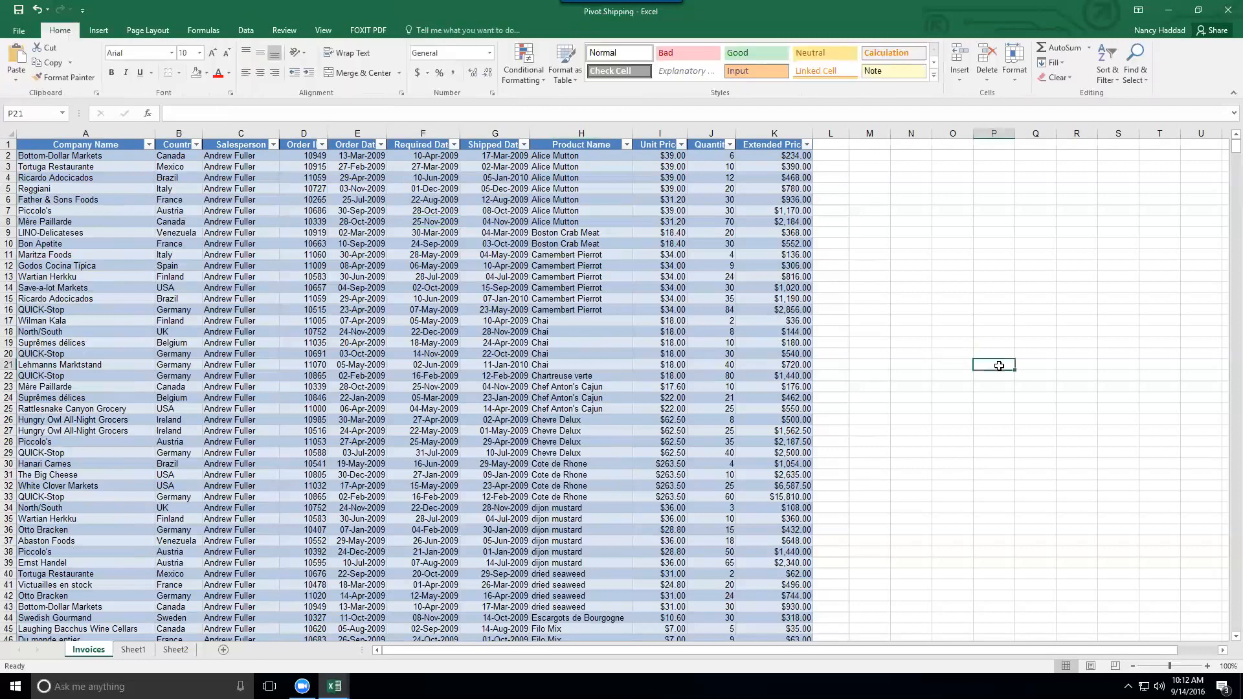
Apply the blue Medium table style with a solid header and light banded rows to the invoice table.
{"action": "left_click", "coordinate": [295, 200]}
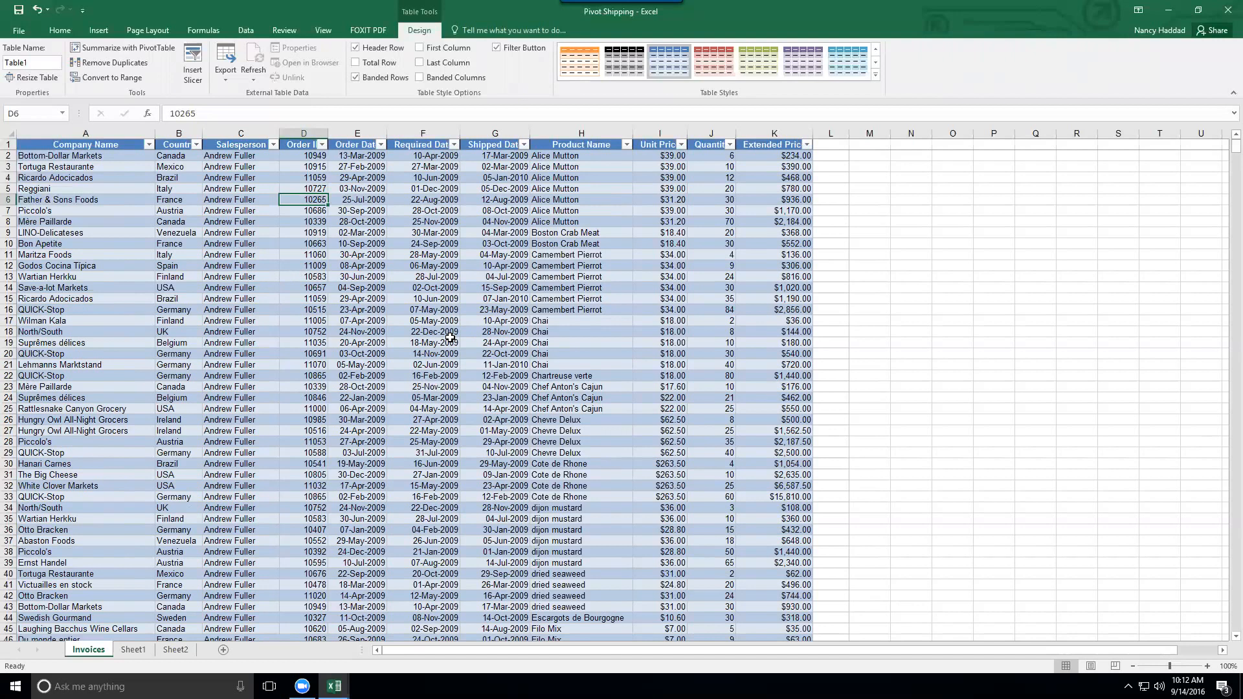
{"action": "left_click", "coordinate": [875, 77]}
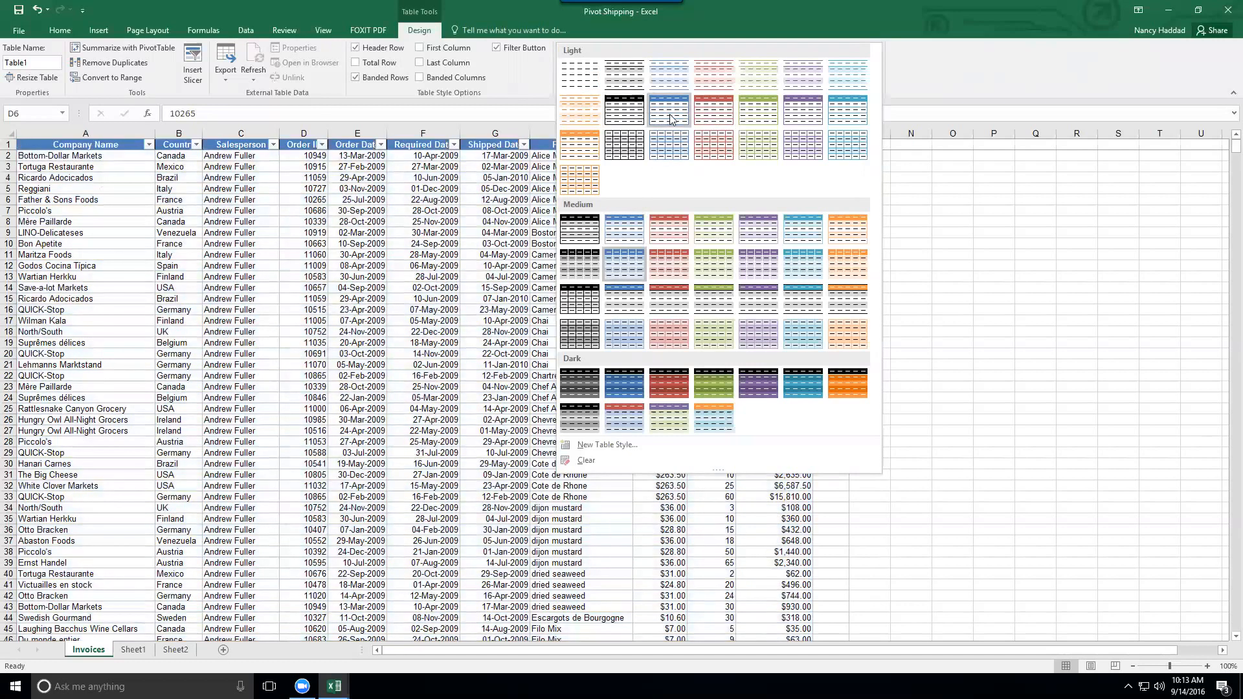
{"action": "left_click", "coordinate": [633, 240]}
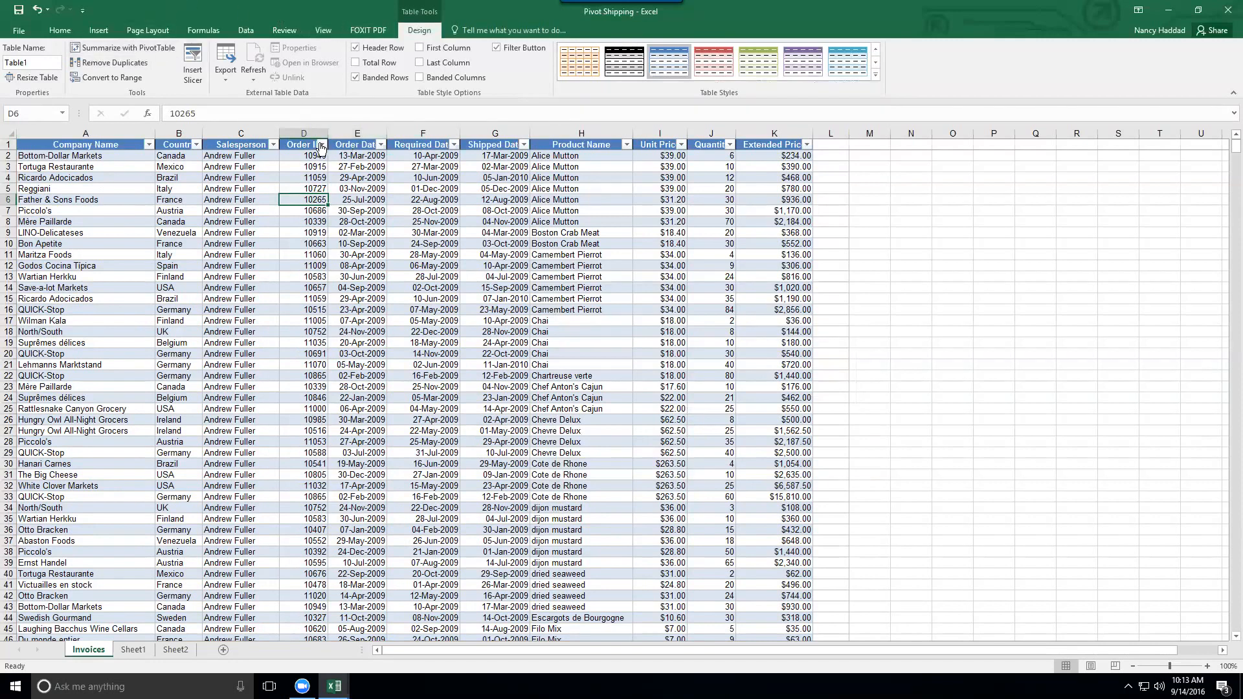
Filter the Salesperson column to show only the third salesperson in the list.
{"action": "left_click", "coordinate": [273, 144]}
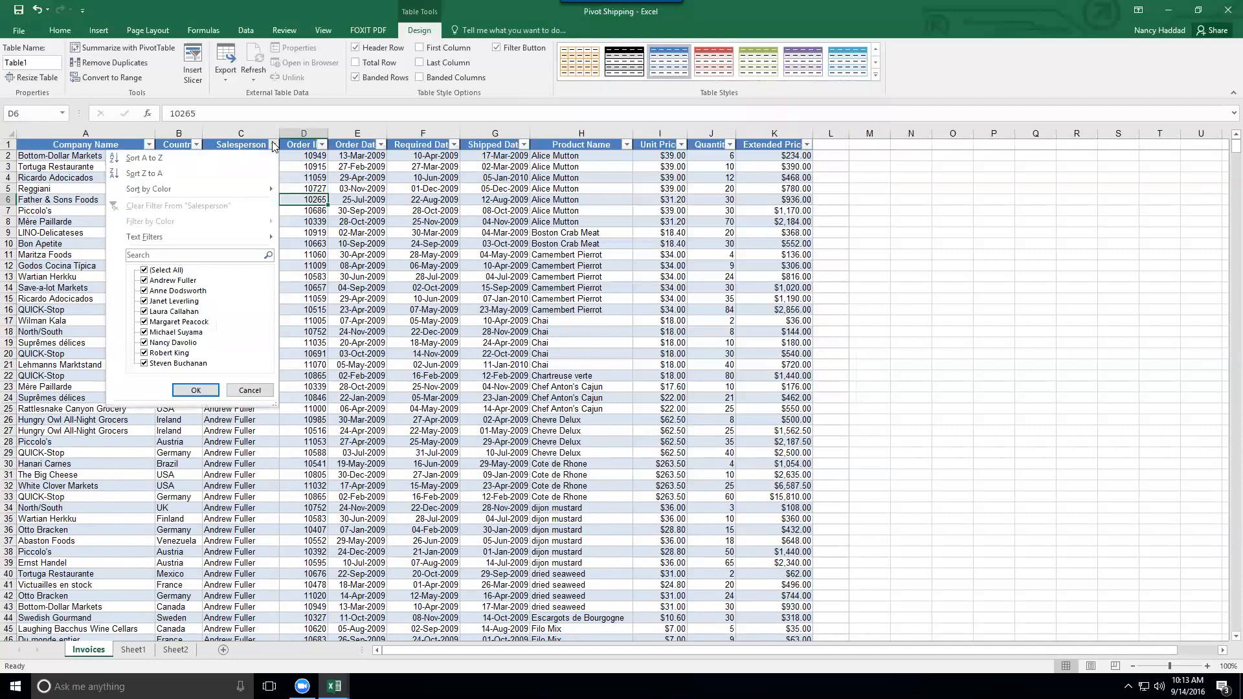
{"action": "left_click", "coordinate": [144, 270]}
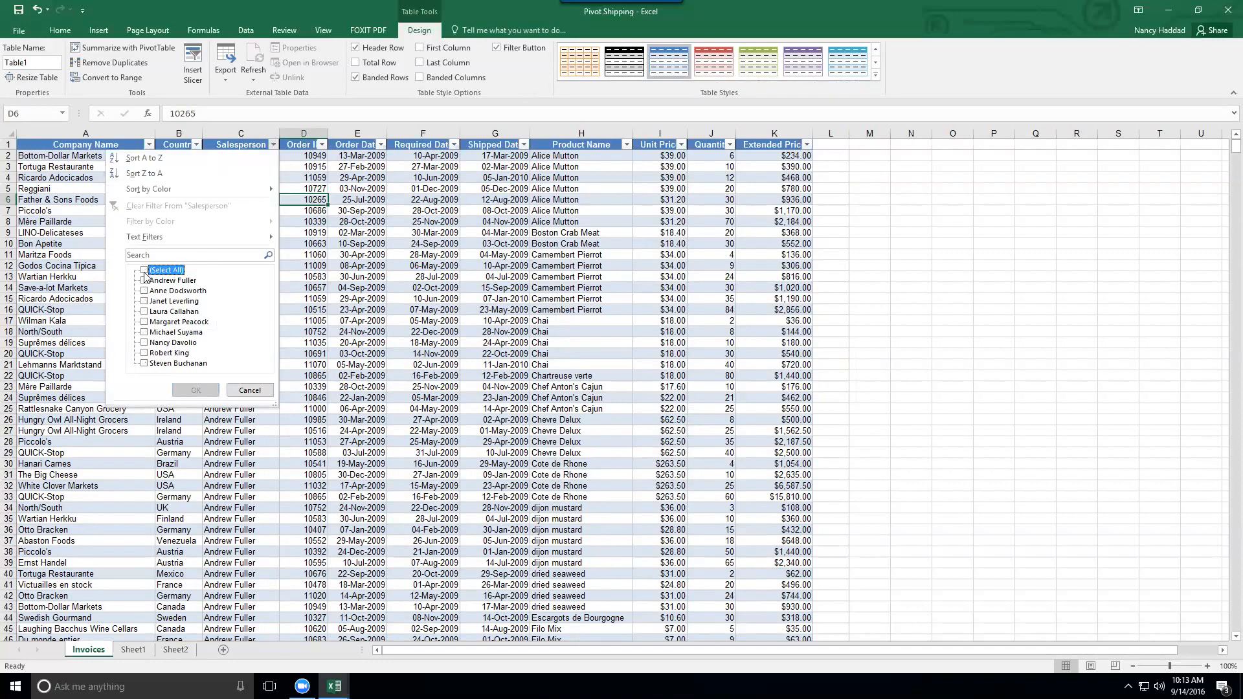
{"action": "left_click", "coordinate": [145, 301]}
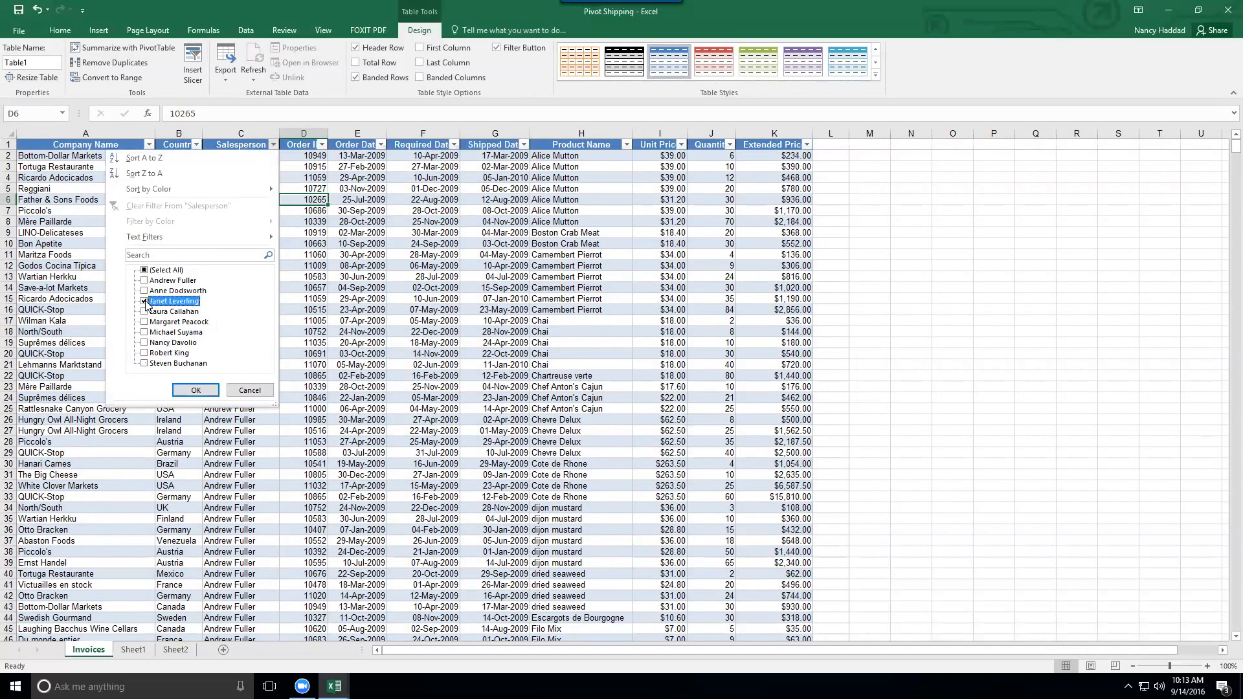
{"action": "left_click", "coordinate": [196, 390]}
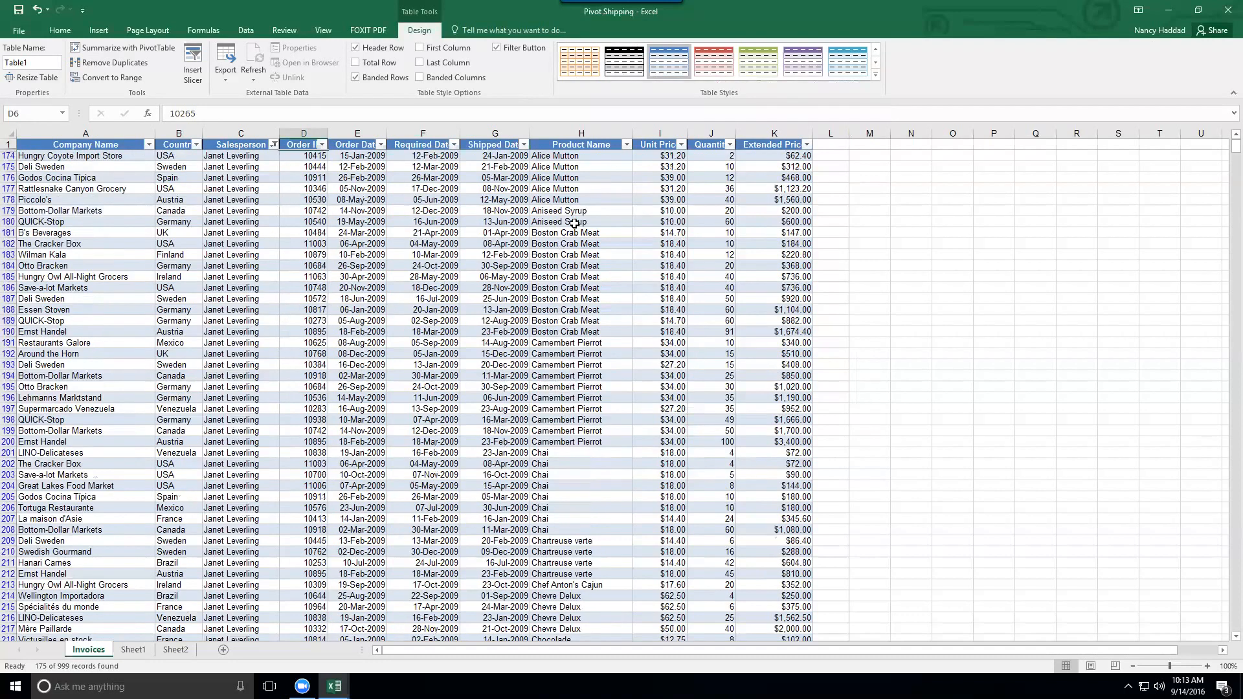
Filter the Product Name column to Boston Crab Meat, Camembert Pierrot and Chai only.
{"action": "left_click", "coordinate": [626, 144]}
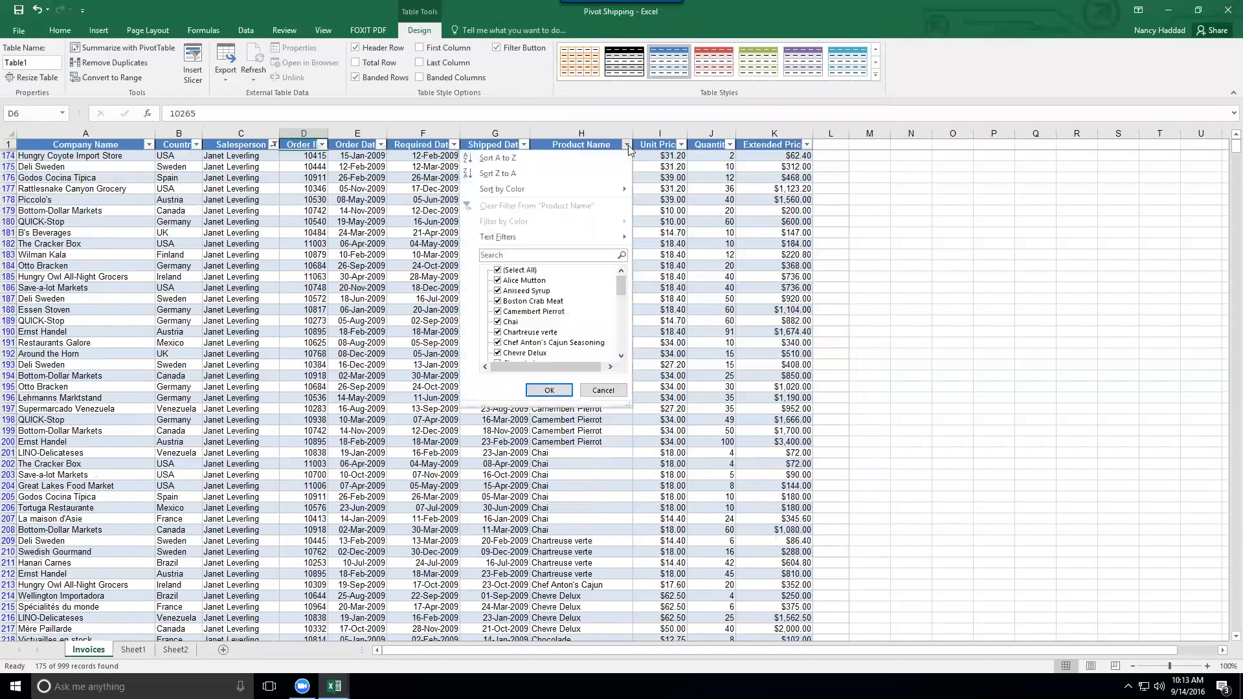
{"action": "left_click", "coordinate": [497, 269]}
{"action": "left_click", "coordinate": [497, 301]}
{"action": "left_click", "coordinate": [498, 312]}
{"action": "left_click", "coordinate": [497, 322]}
{"action": "left_click", "coordinate": [548, 390]}
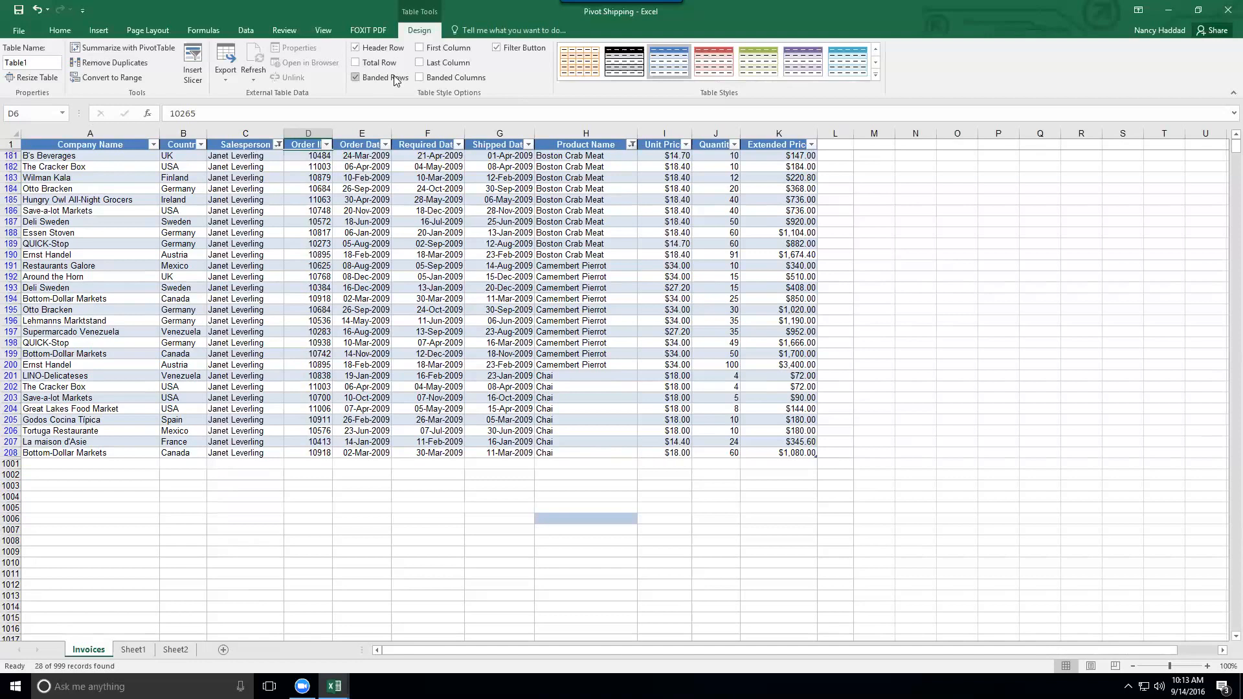
Turn on First Column and Last Column emphasis for the invoice table and add a Total Row.
{"action": "left_click", "coordinate": [420, 48]}
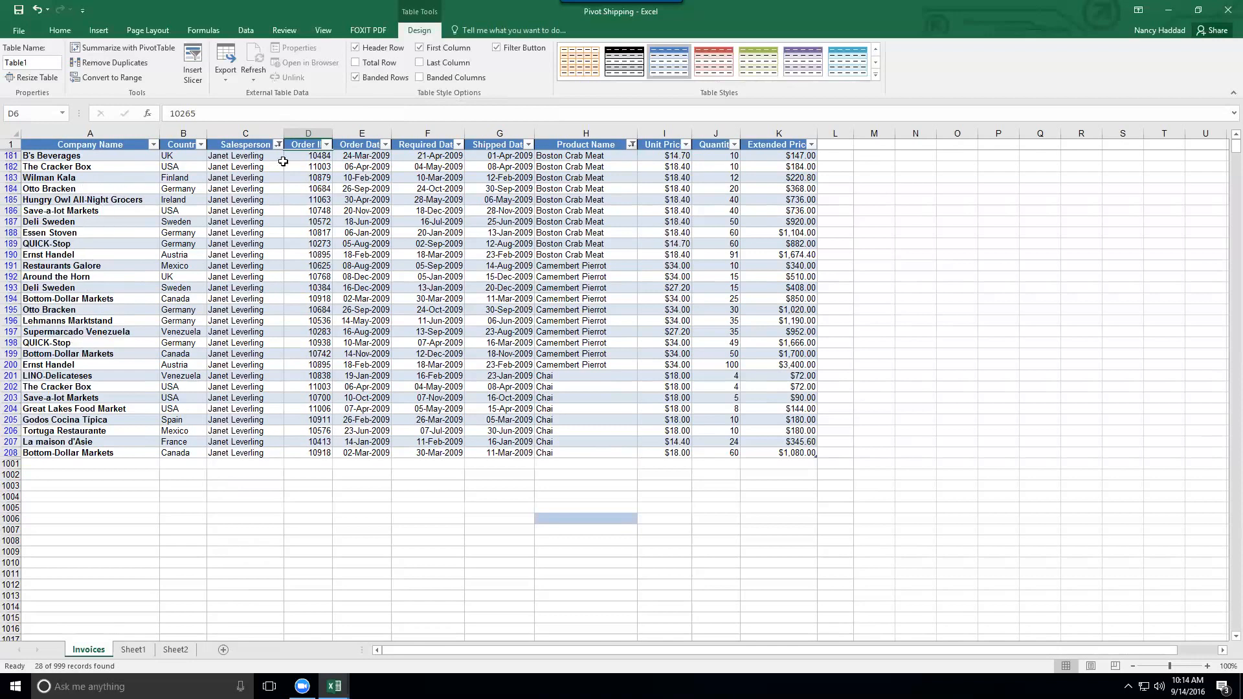
{"action": "left_click", "coordinate": [447, 64]}
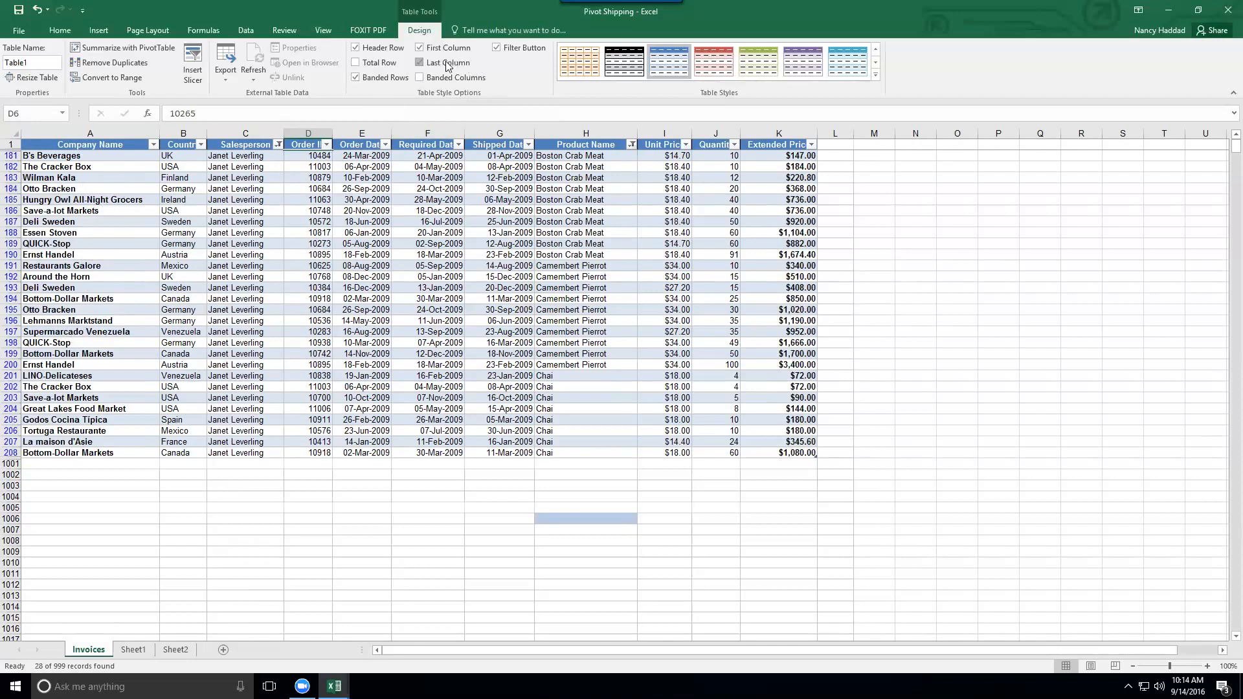
{"action": "left_click", "coordinate": [392, 190]}
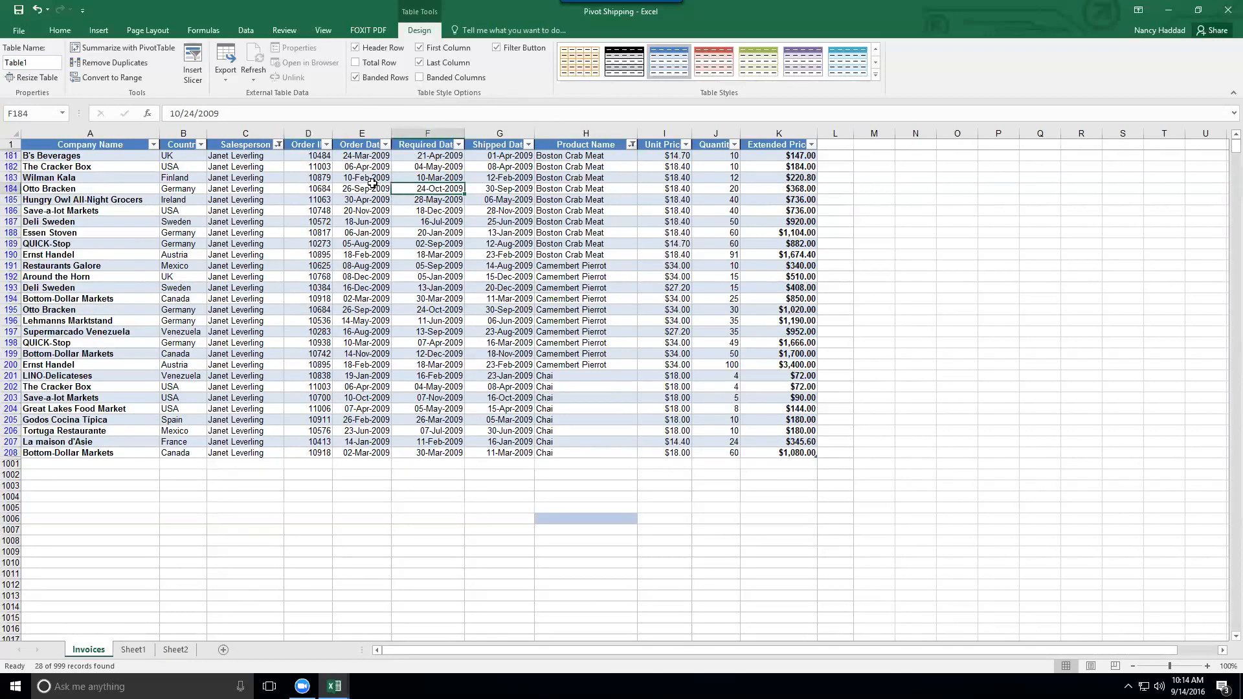
{"action": "left_click", "coordinate": [355, 63]}
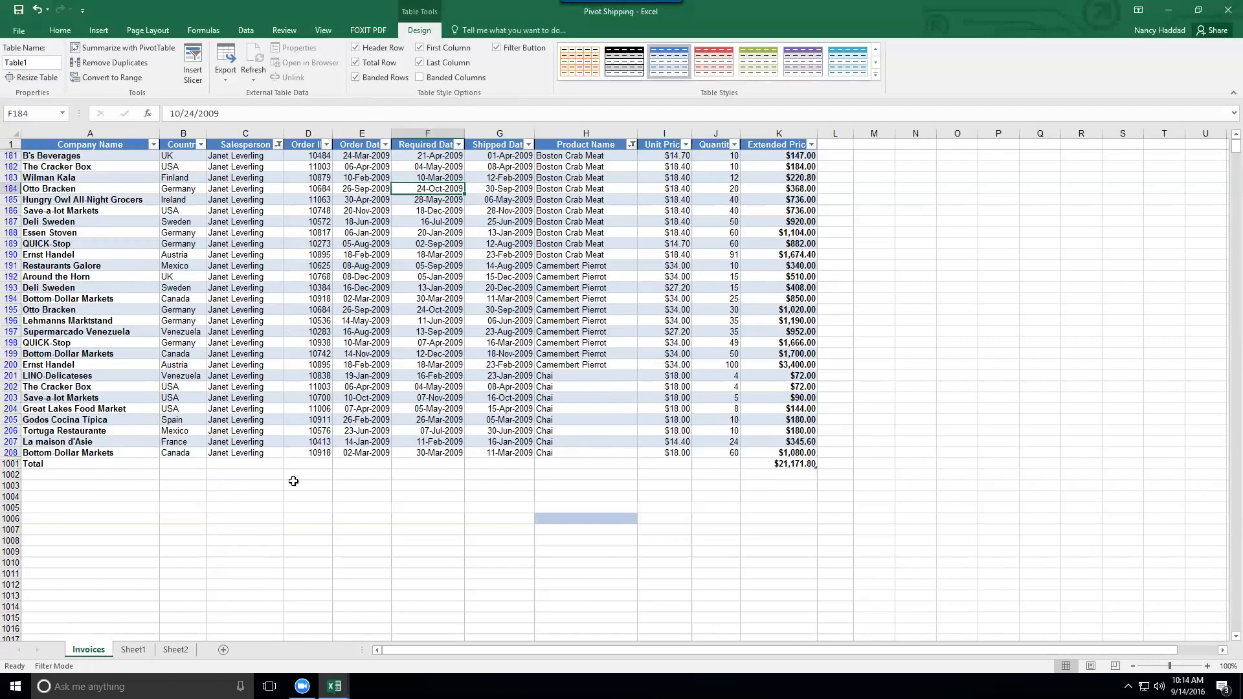
Clear the filters from the Salesperson and Product Name columns of the invoice table.
{"action": "left_click", "coordinate": [278, 144]}
{"action": "left_click", "coordinate": [247, 203]}
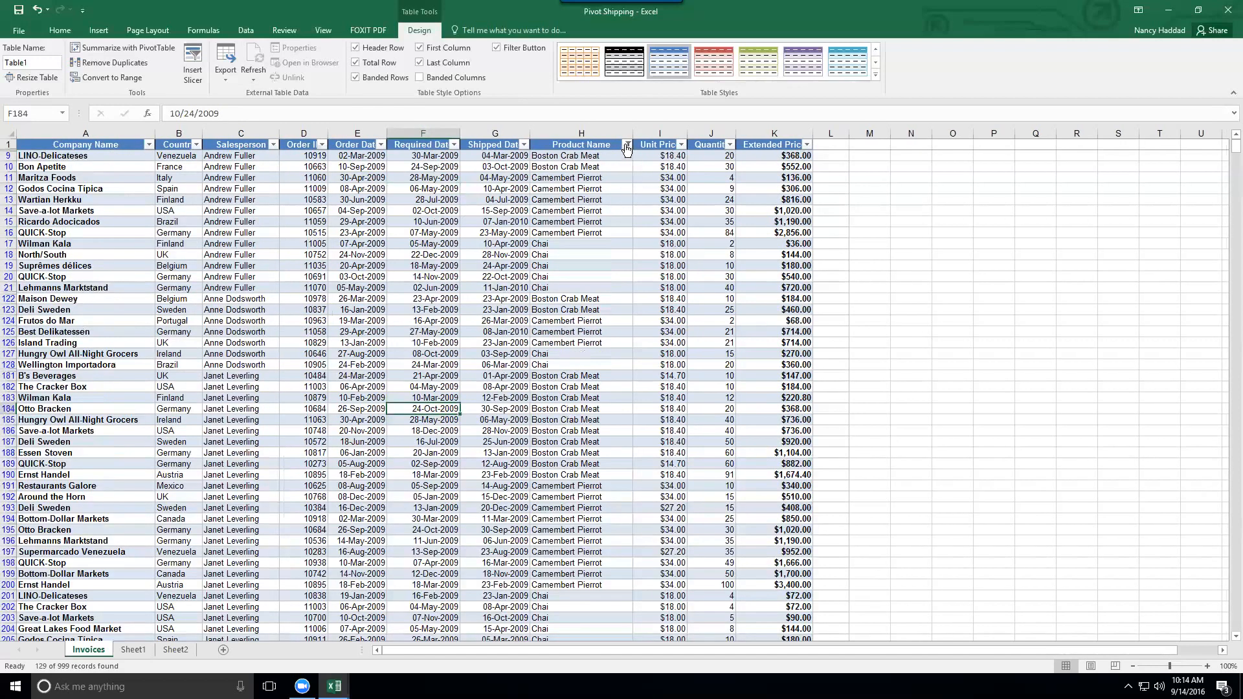
{"action": "left_click", "coordinate": [627, 147]}
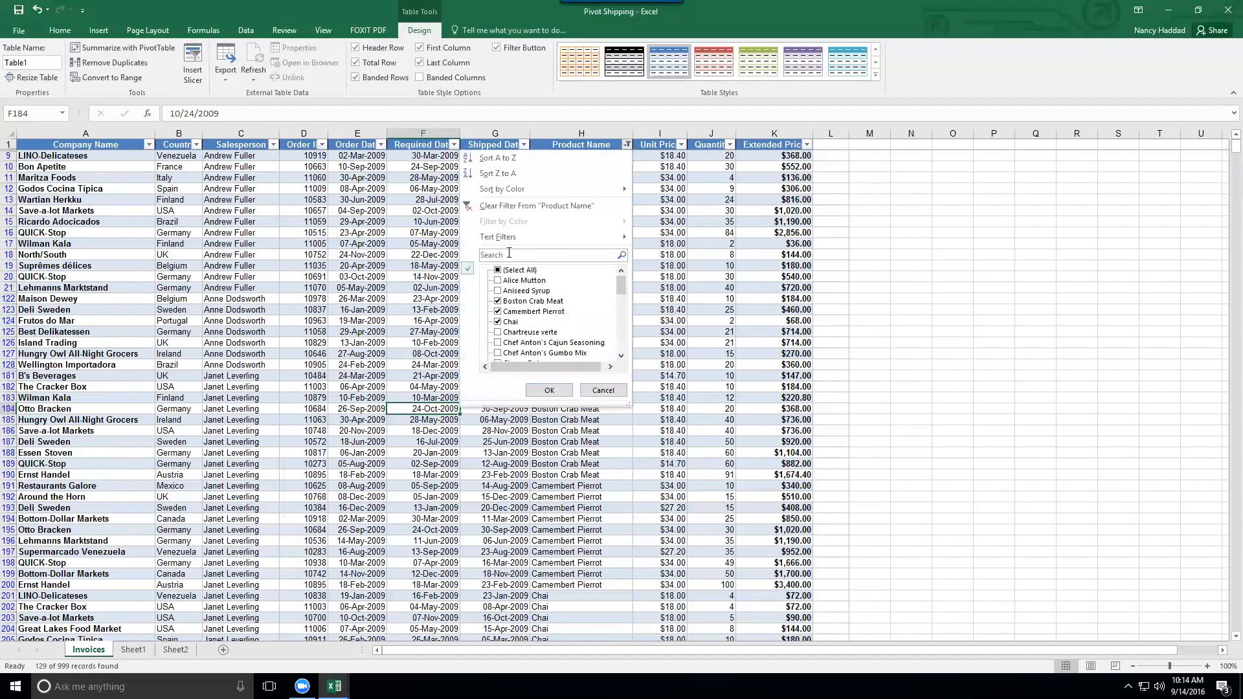
{"action": "left_click", "coordinate": [502, 206]}
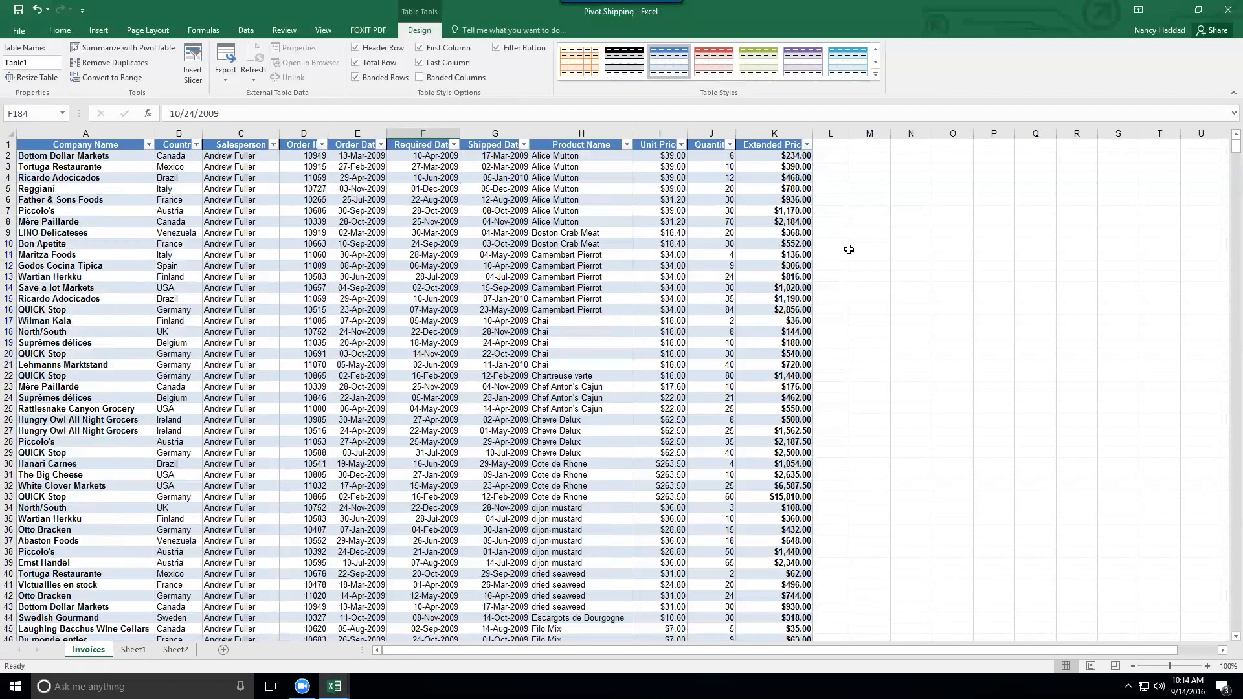
Set the Quantity cell of the total row at the end of the invoice table to calculate the Average.
{"action": "left_click", "coordinate": [576, 189]}
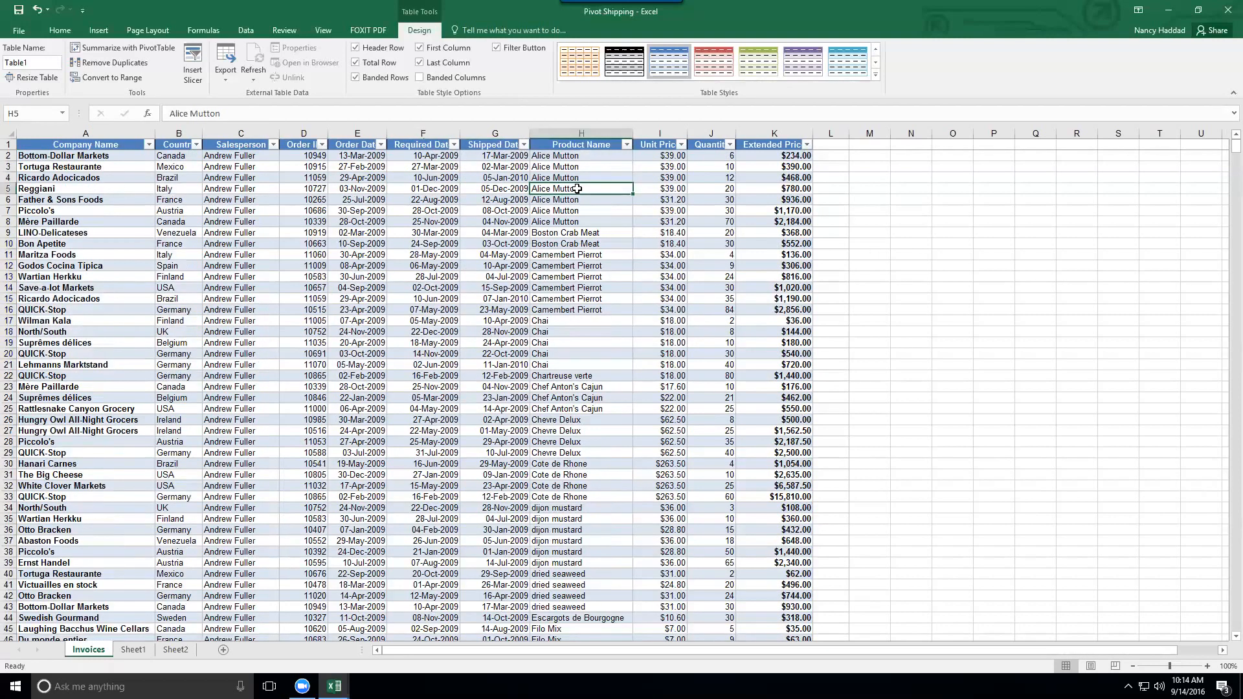
{"action": "key", "text": "ctrl+Down"}
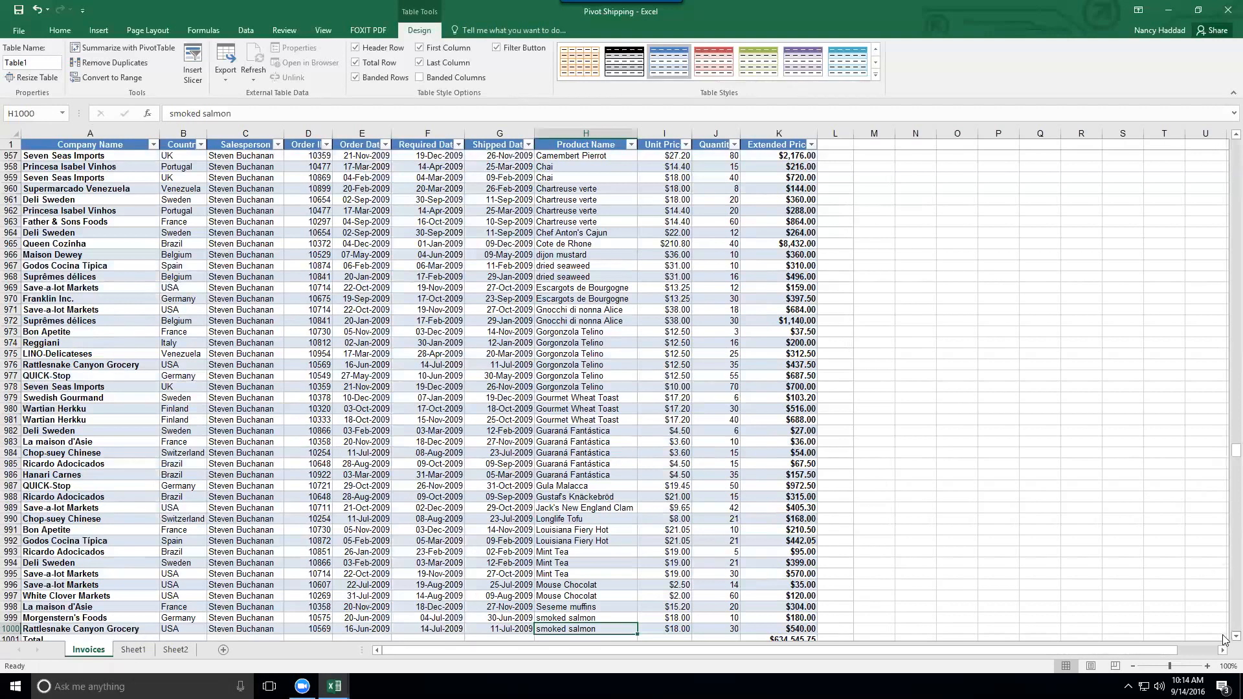
{"action": "scroll", "coordinate": [1223, 640], "scroll_direction": "down", "scroll_amount": 2}
{"action": "left_click", "coordinate": [487, 563]}
{"action": "left_click", "coordinate": [767, 562]}
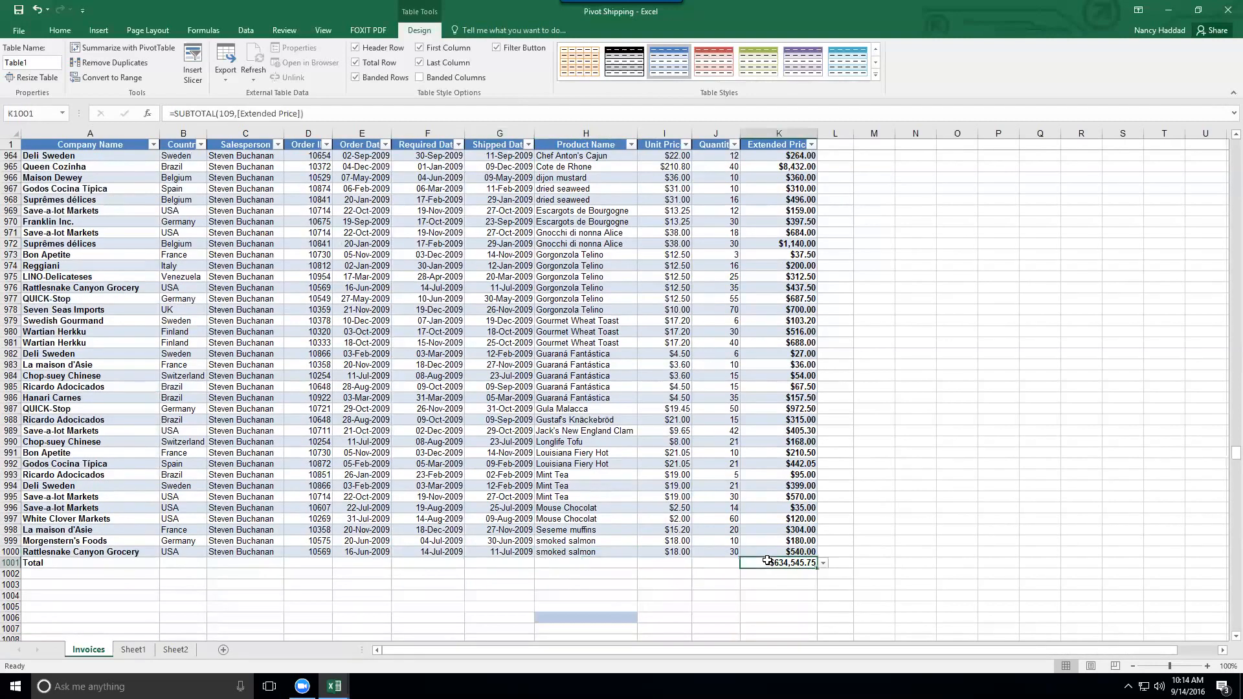
{"action": "left_click", "coordinate": [703, 562]}
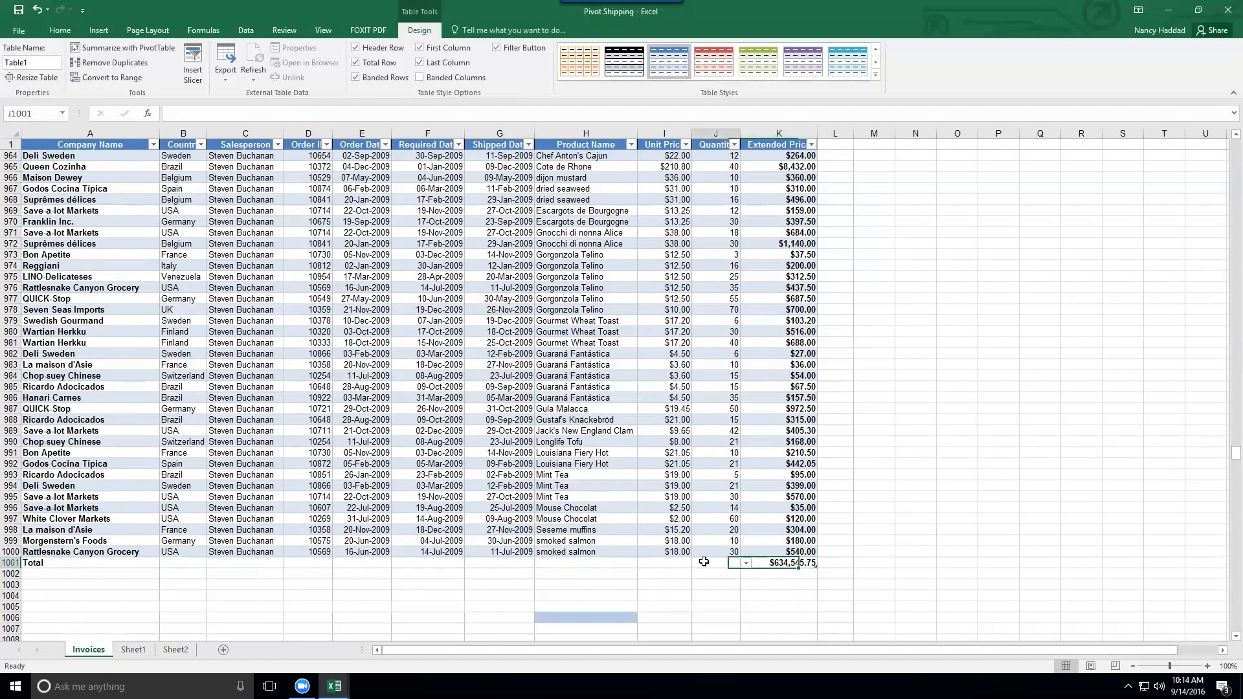
{"action": "left_click", "coordinate": [745, 563]}
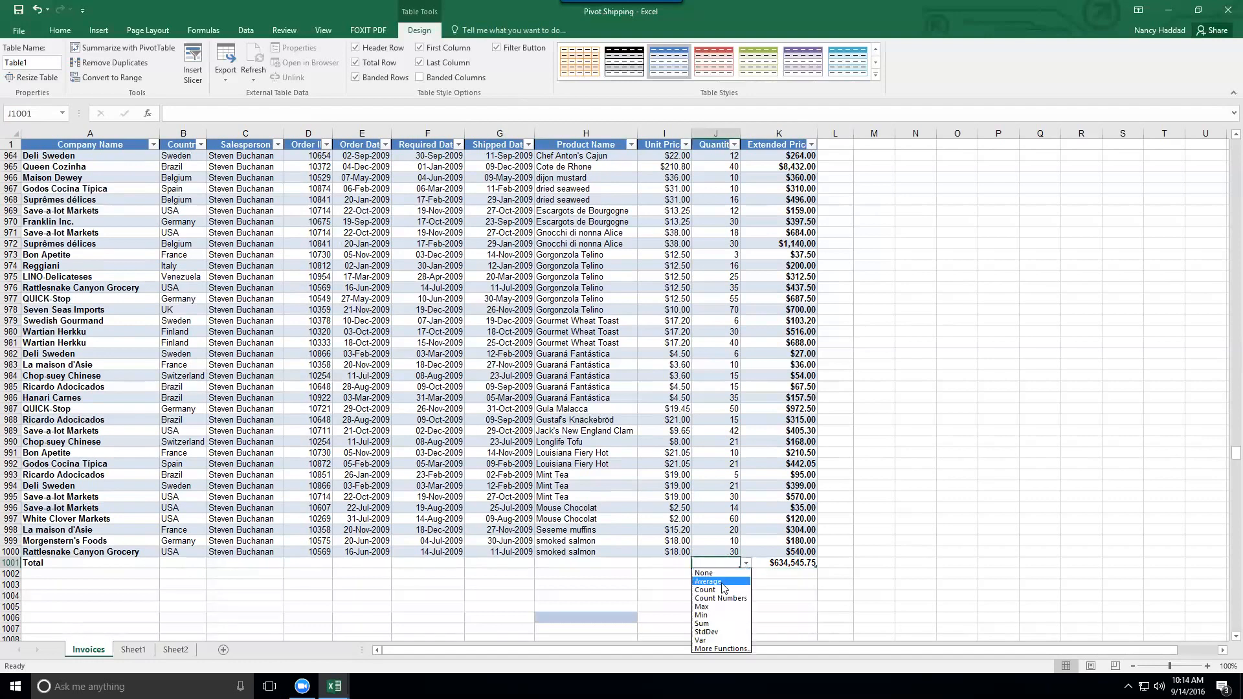
{"action": "left_click", "coordinate": [723, 581]}
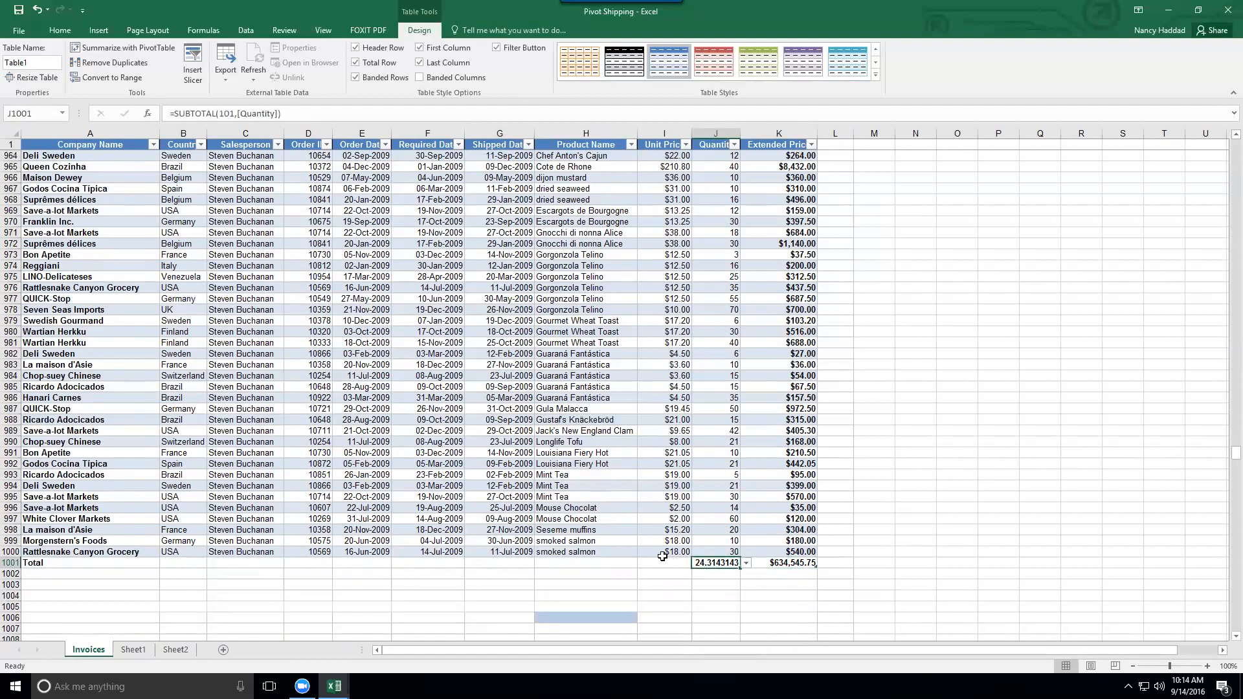
Set the total row to calculate the Average for Unit Price and the Count for Shipped Date.
{"action": "left_click", "coordinate": [663, 562]}
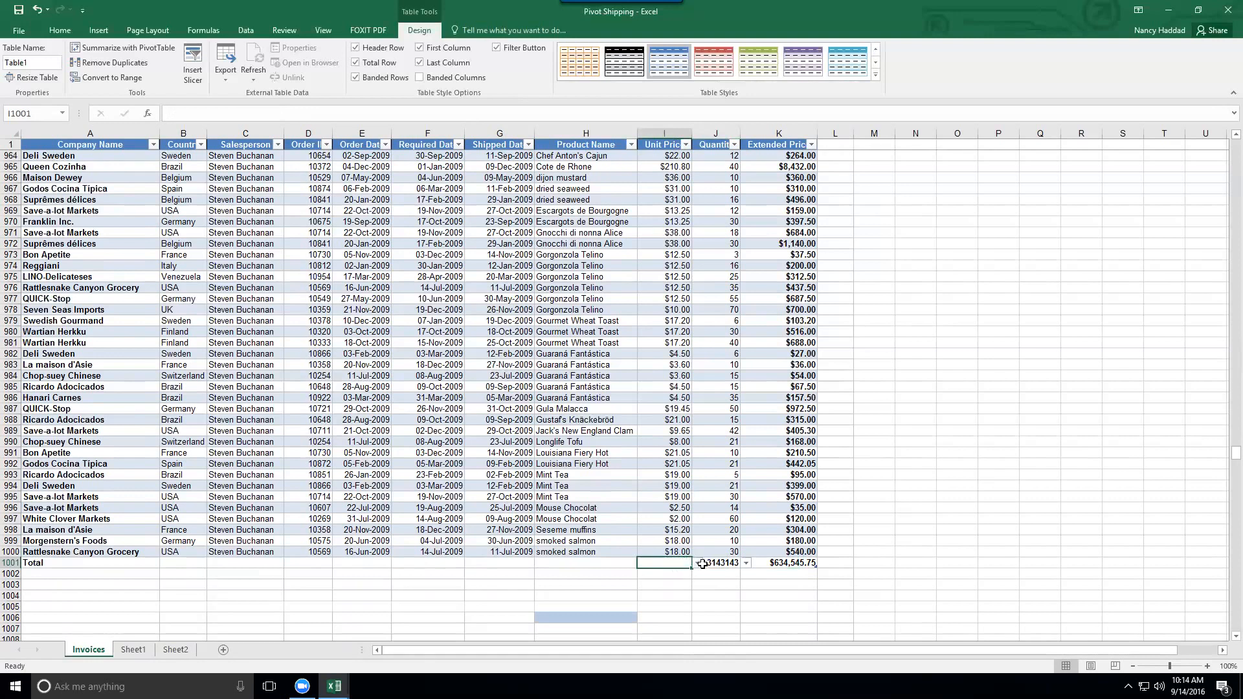
{"action": "left_click", "coordinate": [698, 564]}
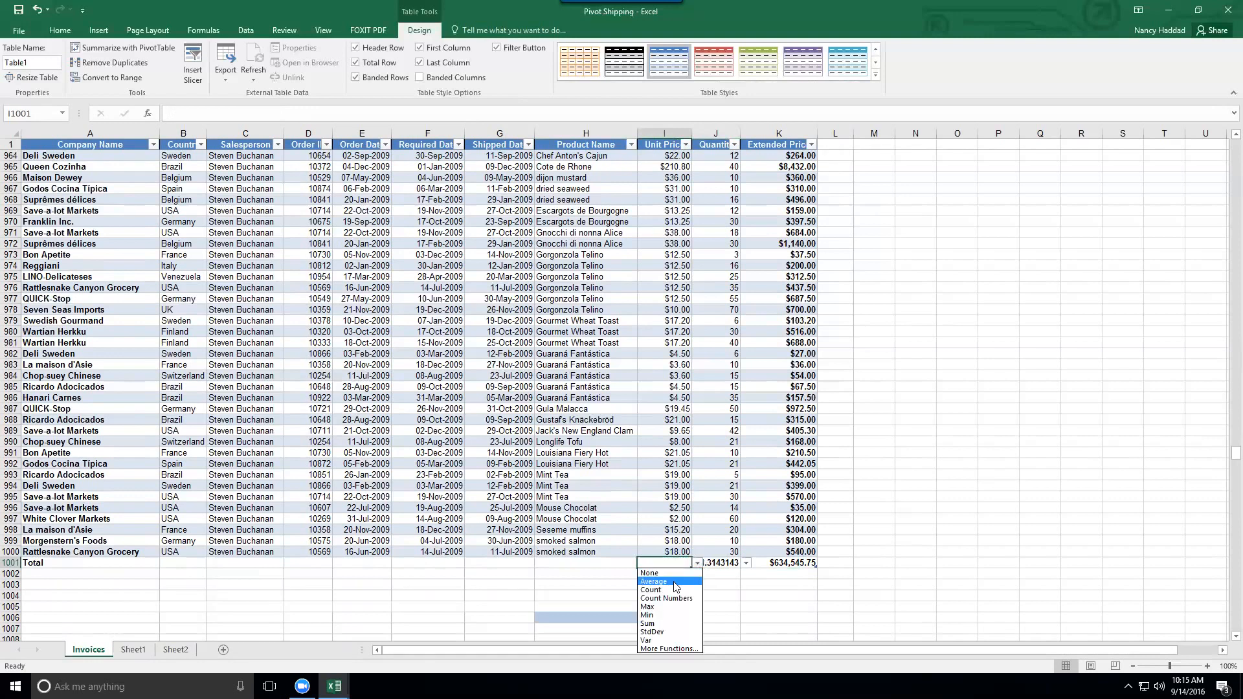
{"action": "left_click", "coordinate": [676, 582]}
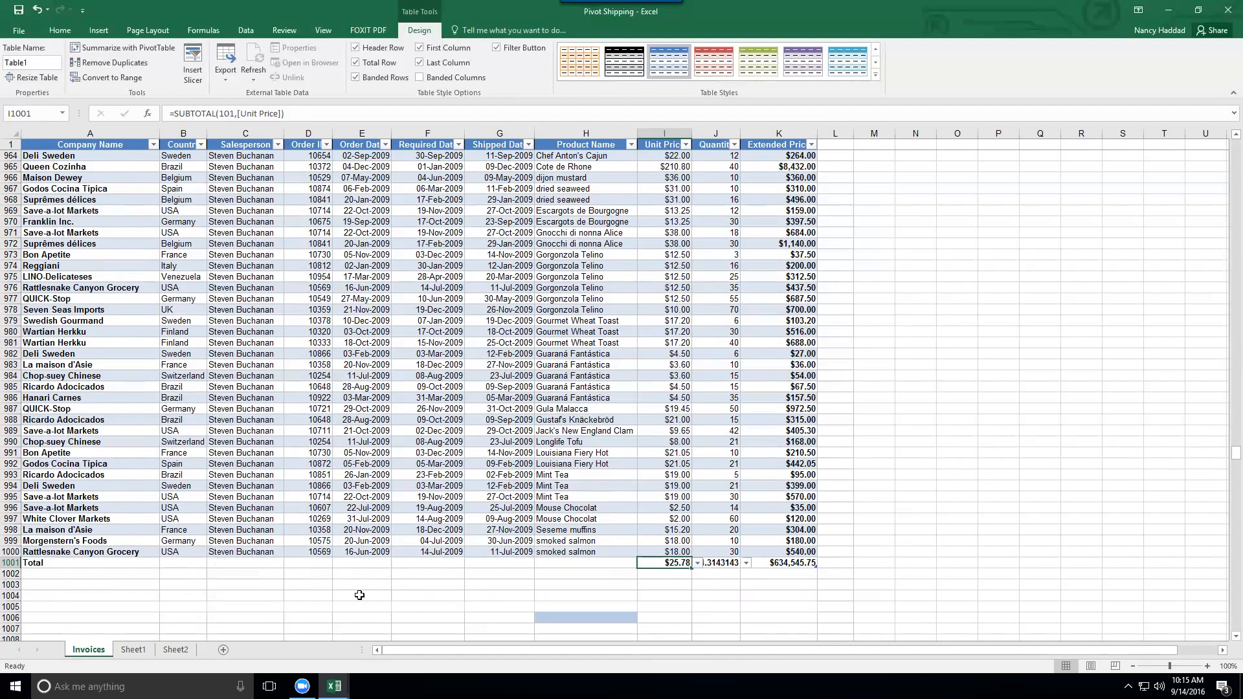
{"action": "left_click", "coordinate": [466, 562]}
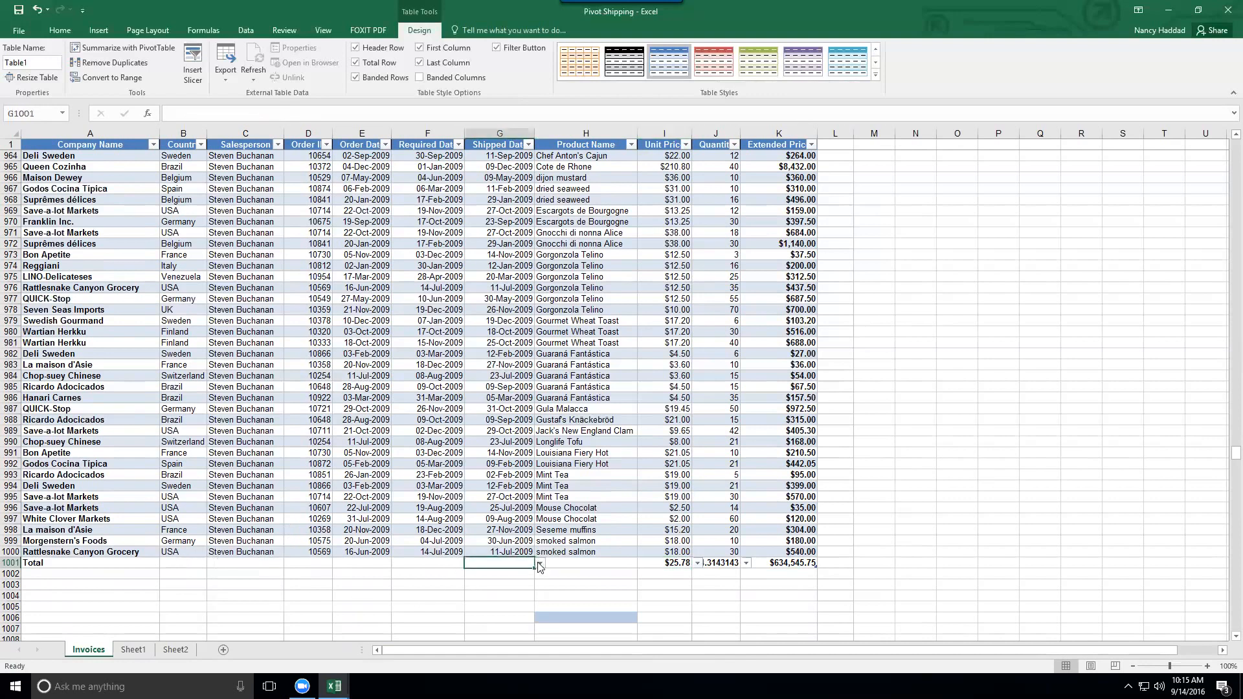
{"action": "left_click", "coordinate": [540, 562]}
{"action": "left_click", "coordinate": [523, 589]}
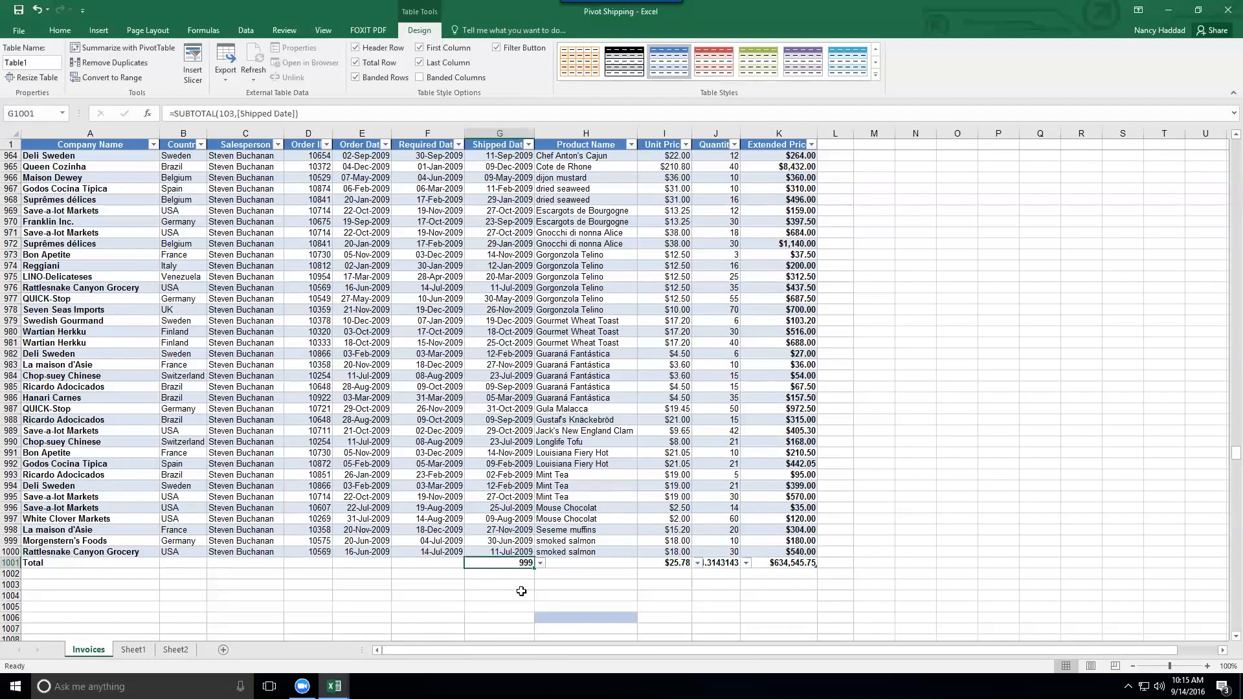
Remove the Total Row from the invoice table.
{"action": "left_click", "coordinate": [620, 439]}
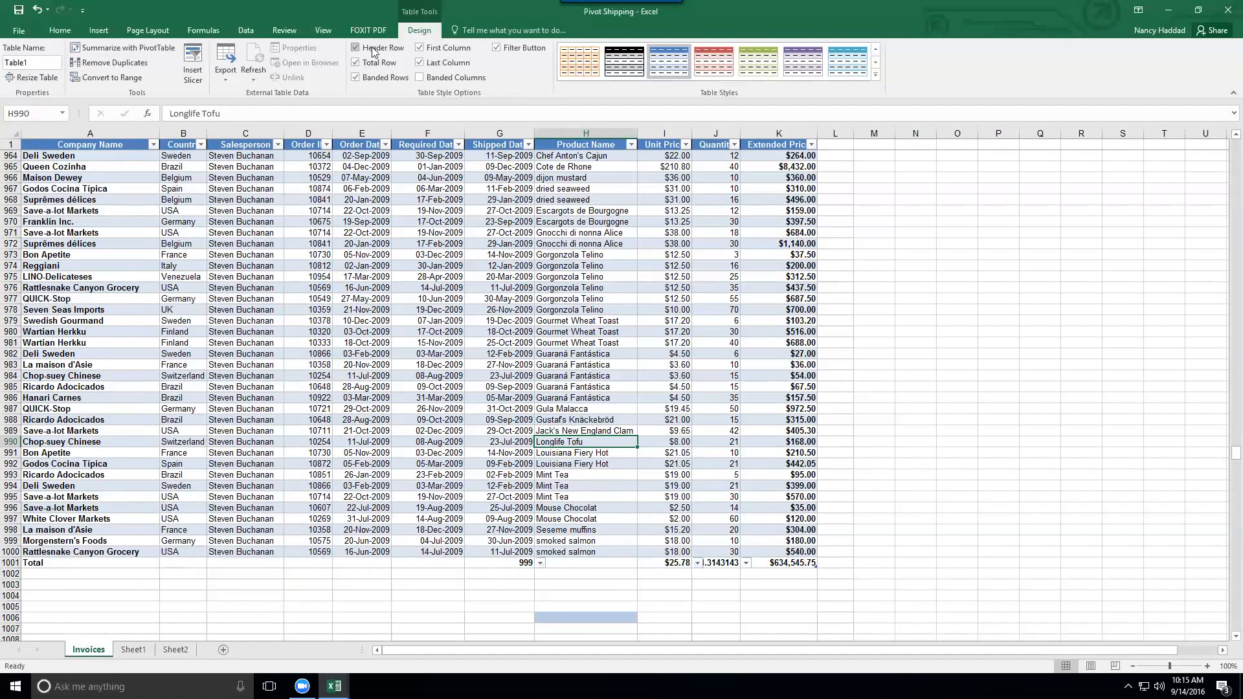
{"action": "left_click", "coordinate": [355, 63]}
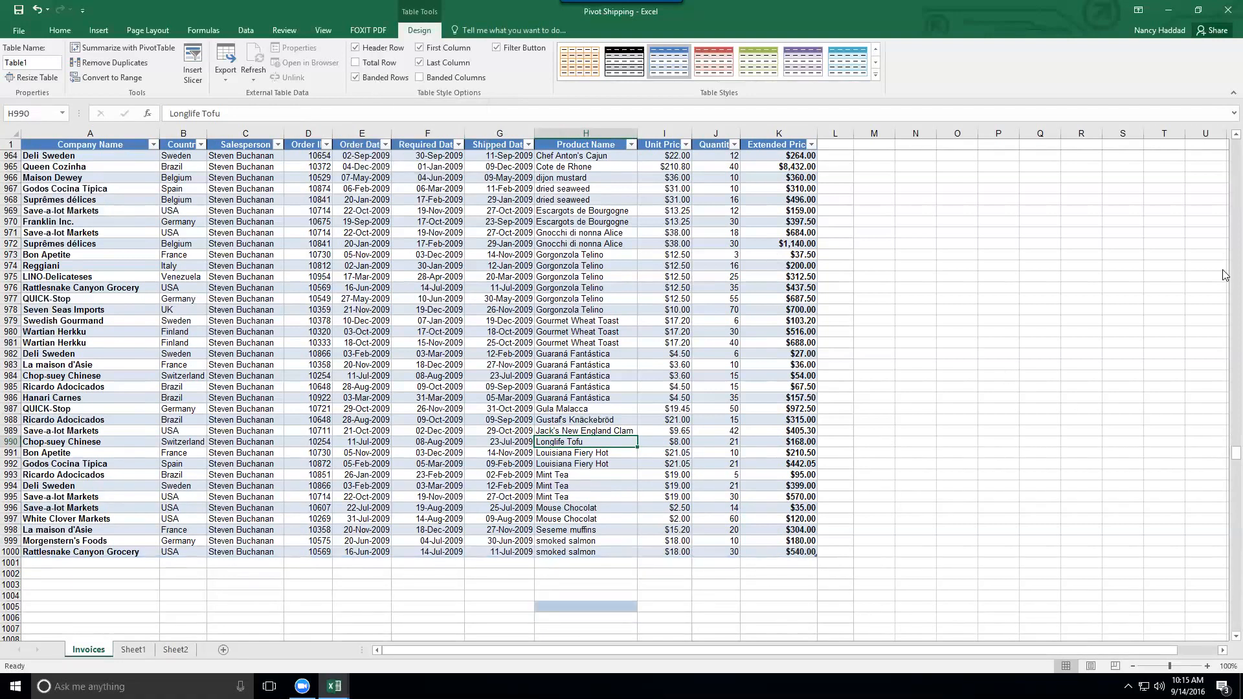
Remove duplicate rows from the invoice table, comparing only the Company Name, Salesperson and Order Date columns.
{"action": "key", "text": "ctrl+Home"}
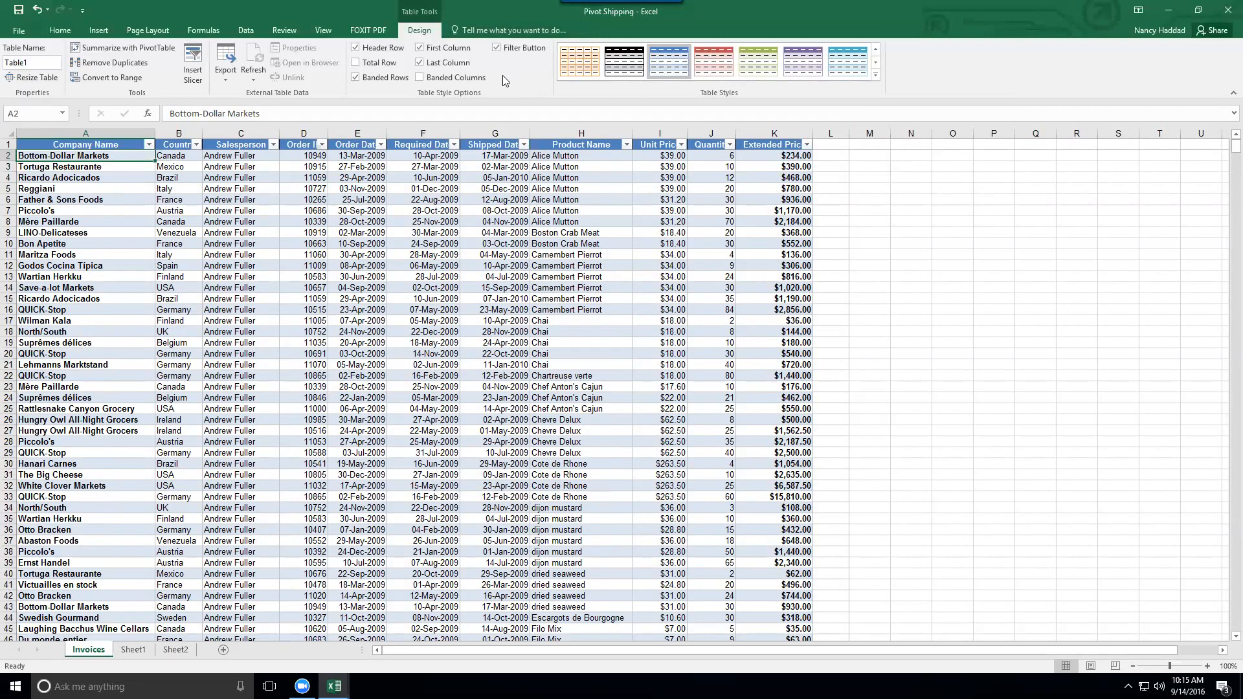
{"action": "left_click", "coordinate": [269, 241]}
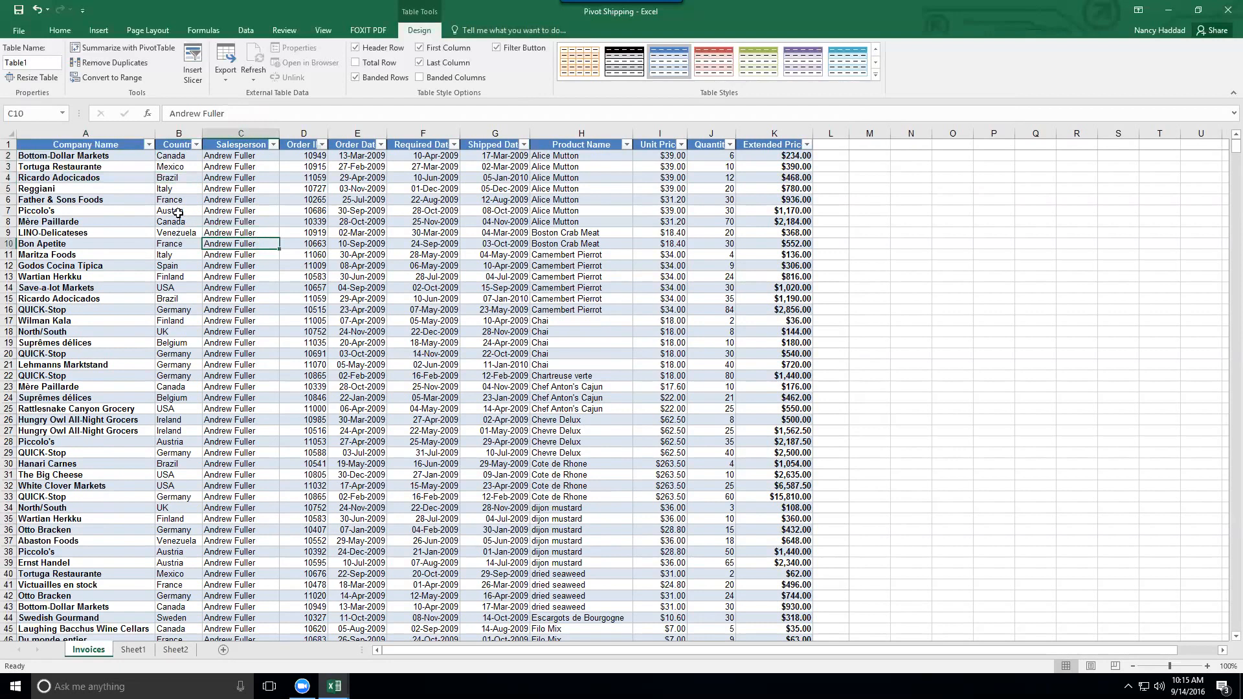
{"action": "left_click", "coordinate": [113, 63]}
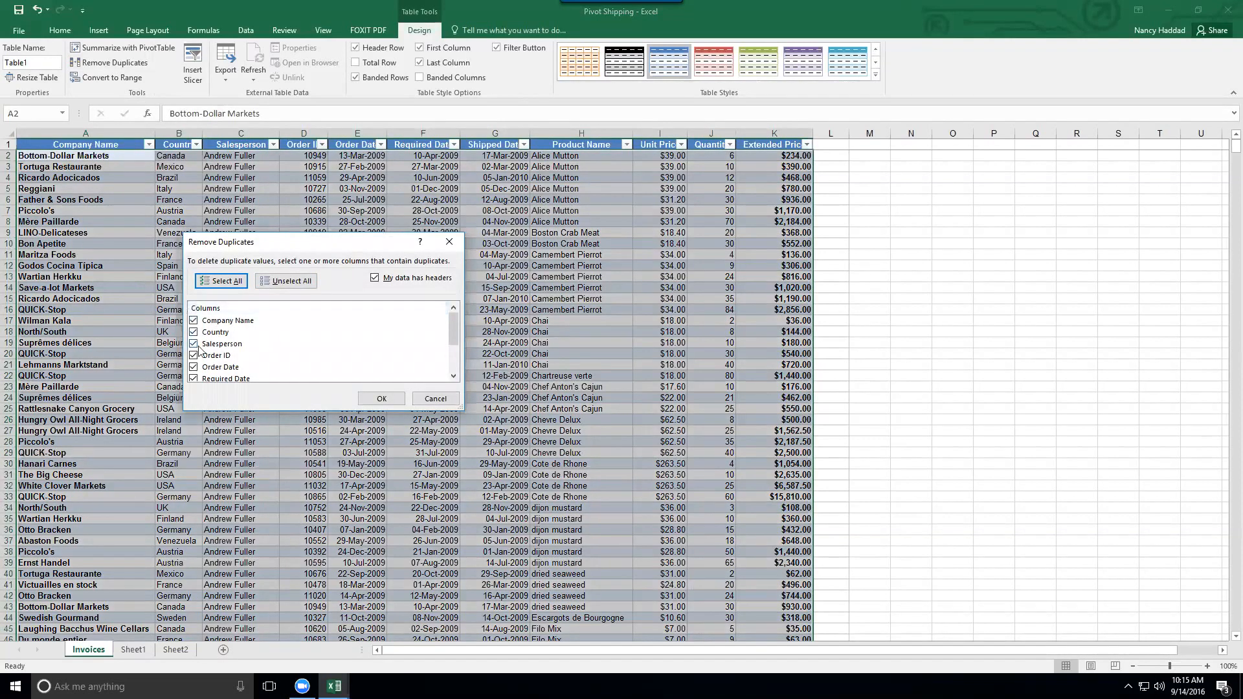
{"action": "mouse_move", "coordinate": [453, 331]}
{"action": "left_mouse_down"}
{"action": "mouse_move", "coordinate": [453, 355]}
{"action": "mouse_move", "coordinate": [457, 309]}
{"action": "left_mouse_up"}
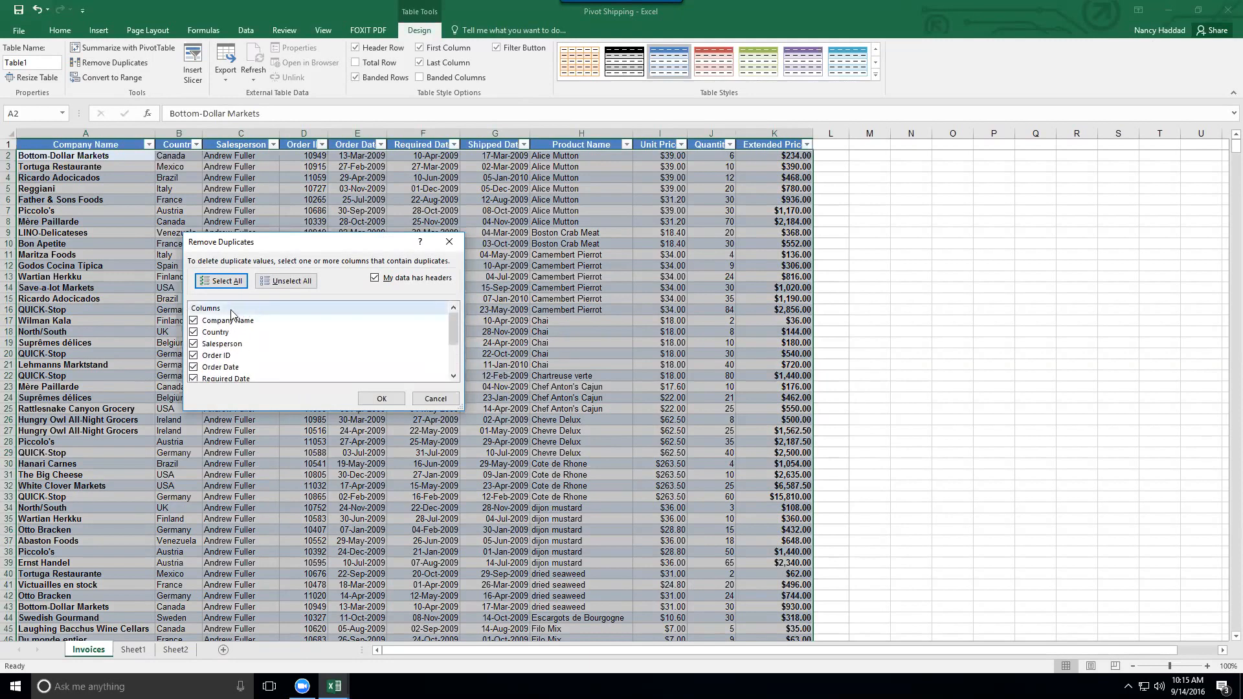
{"action": "left_click", "coordinate": [274, 283]}
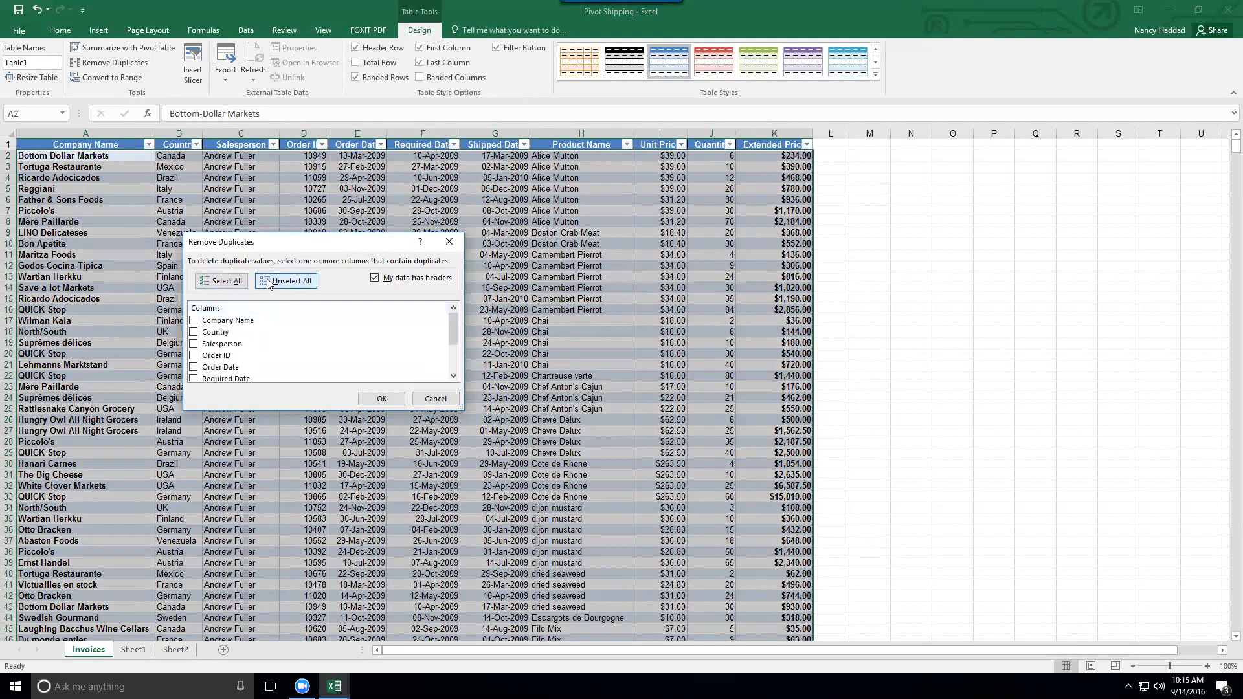
{"action": "left_click", "coordinate": [194, 345]}
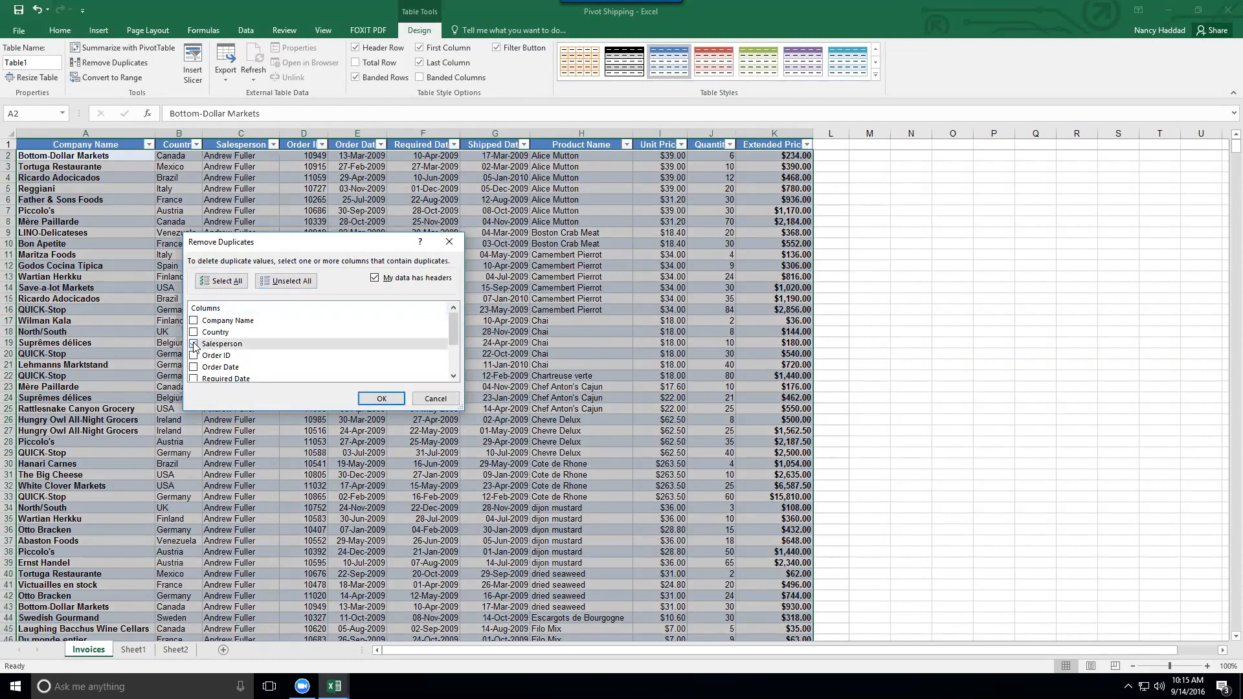
{"action": "left_click", "coordinate": [193, 367]}
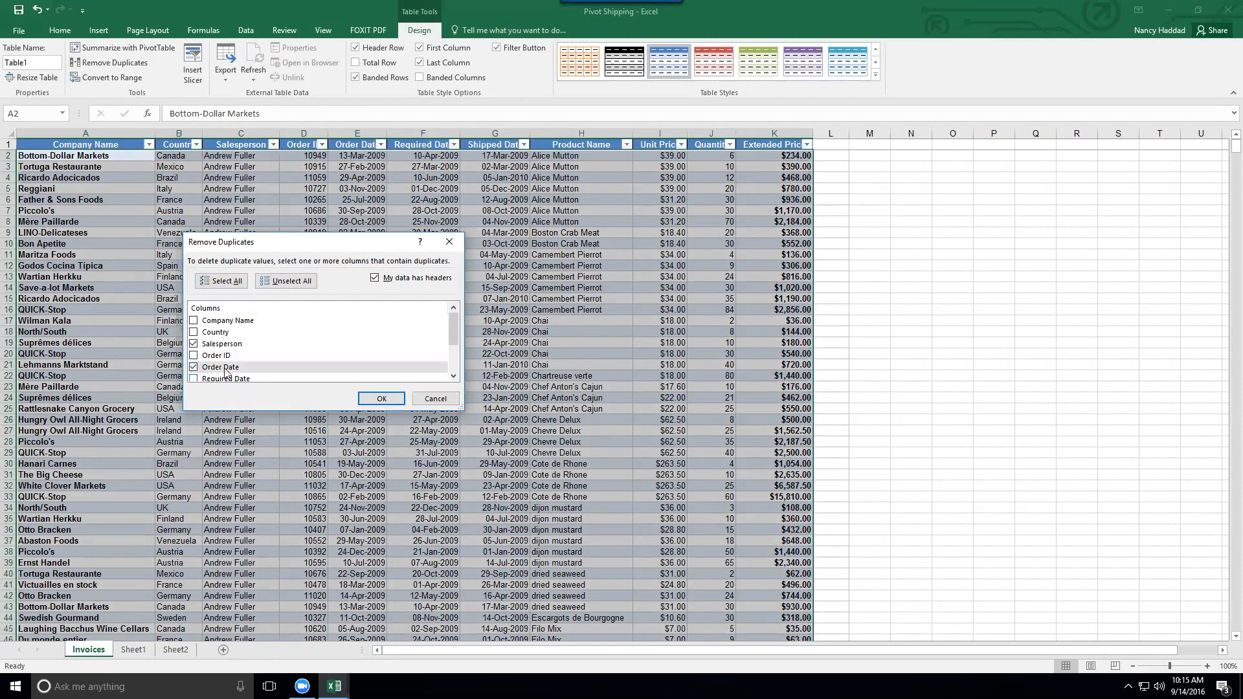
{"action": "left_click", "coordinate": [193, 321]}
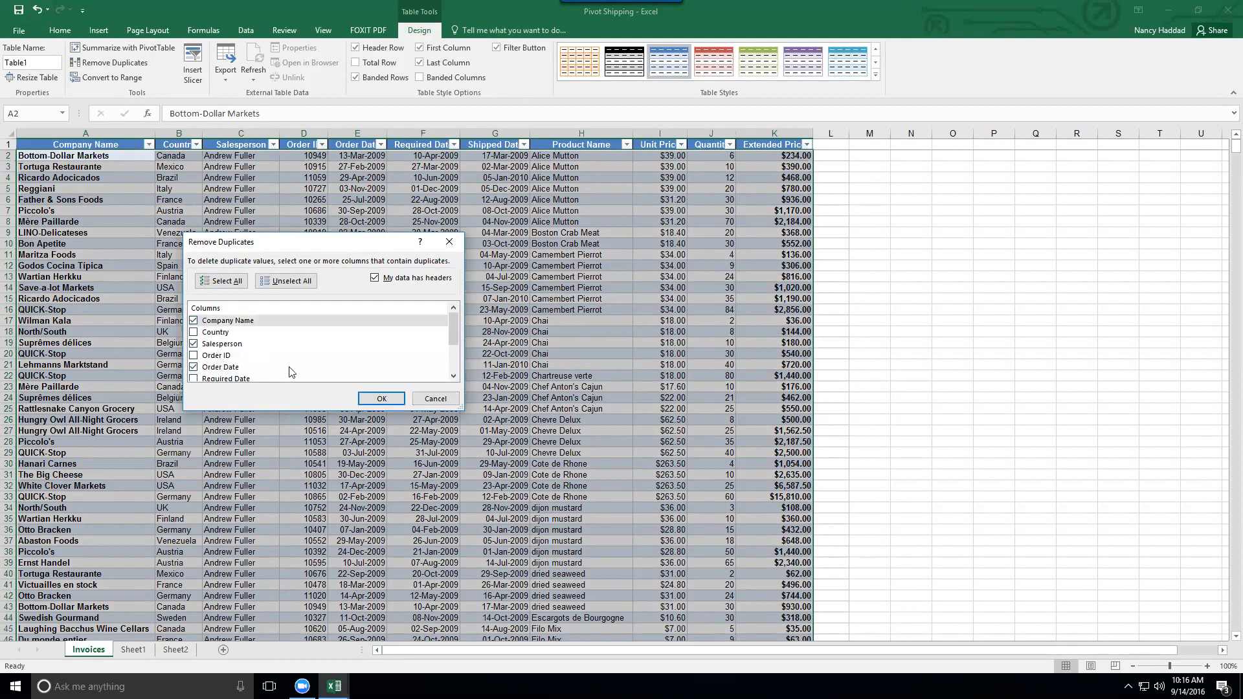
{"action": "left_click", "coordinate": [381, 399]}
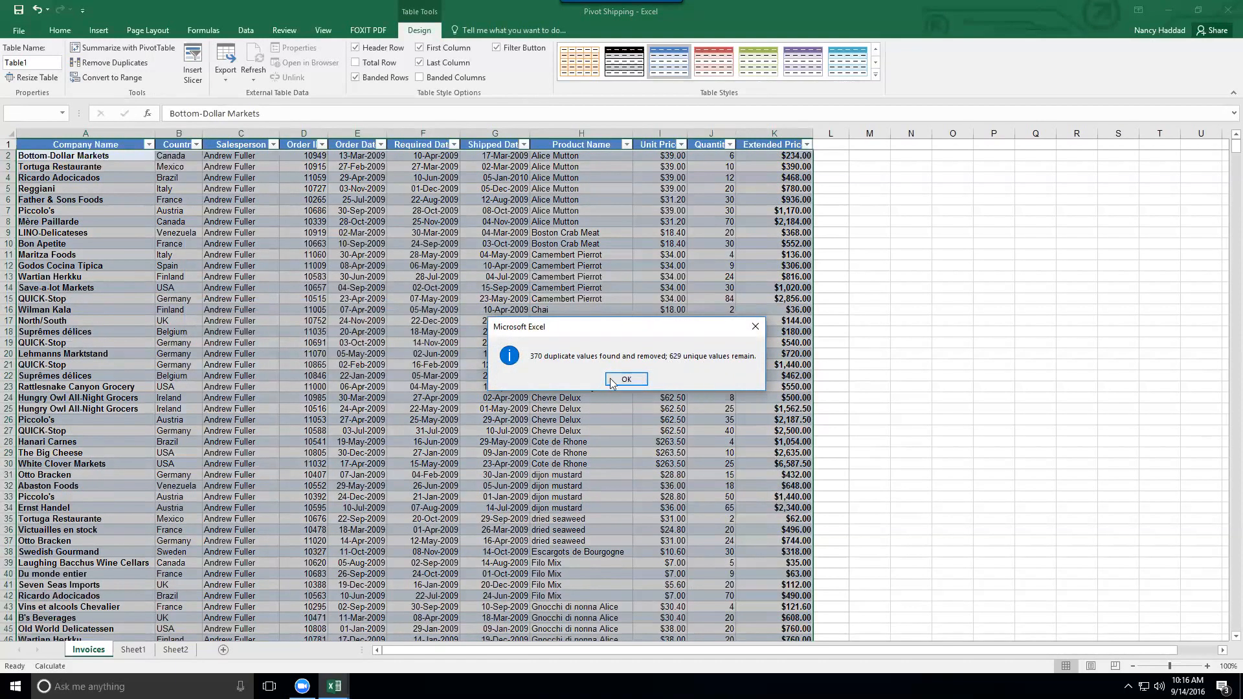
{"action": "left_click", "coordinate": [625, 380]}
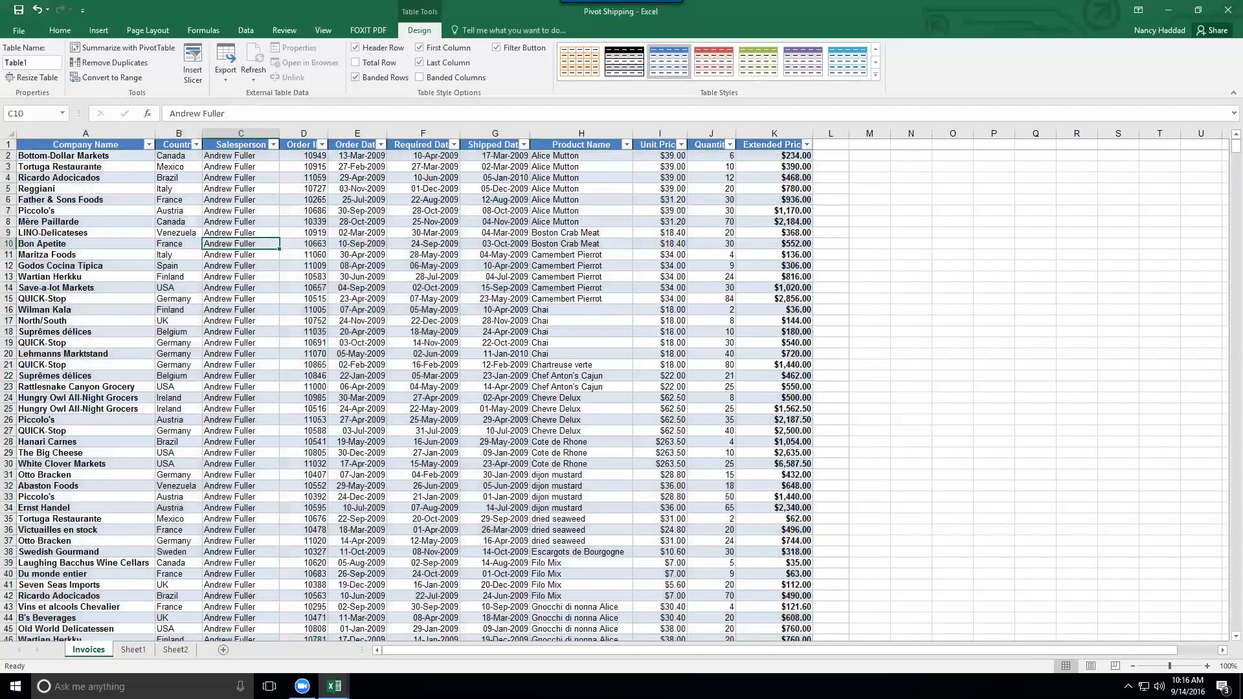
Examine the last rows of the invoice table and return to its beginning.
{"action": "key", "text": "Home"}
{"action": "key", "text": "Down"}
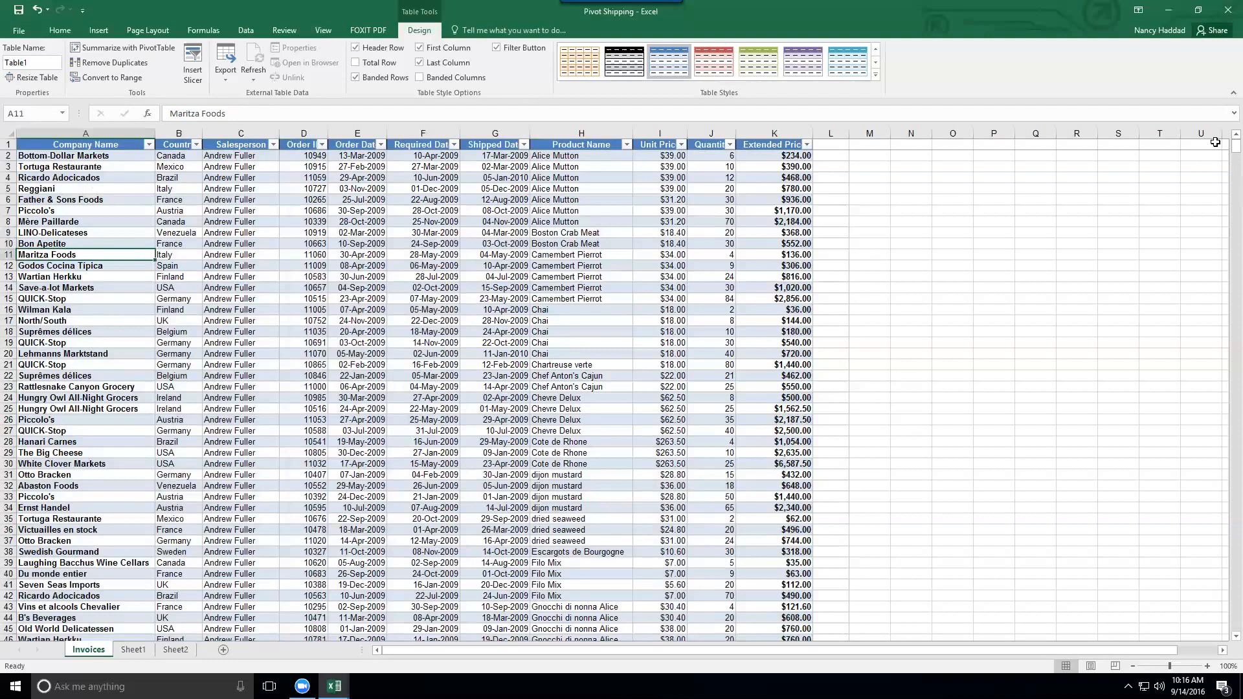
{"action": "key", "text": "End"}
{"action": "key", "text": "Down"}
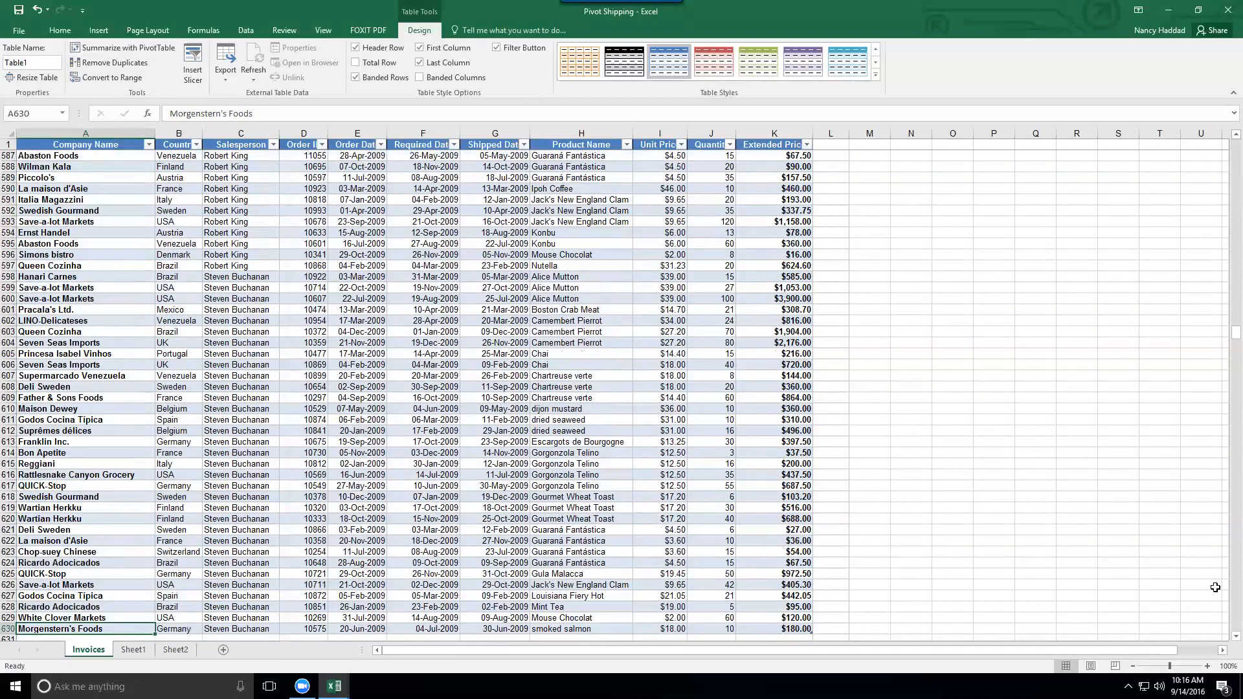
{"action": "scroll", "coordinate": [1223, 633], "scroll_direction": "down", "scroll_amount": 1}
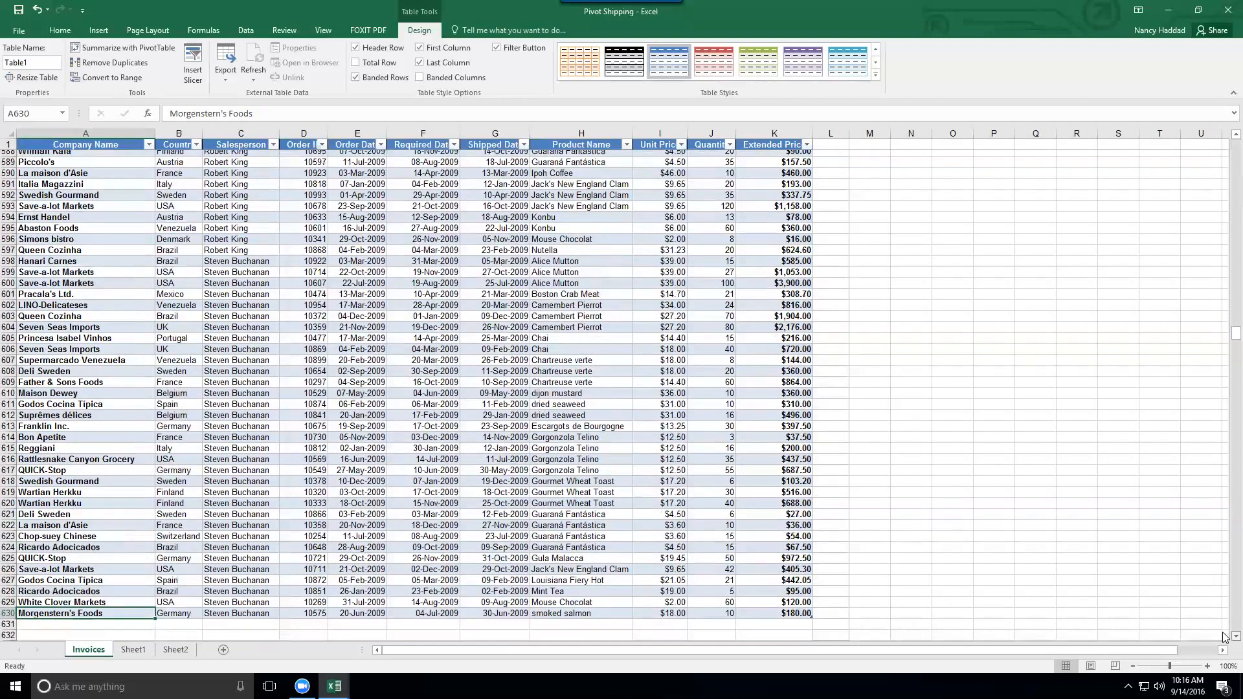
{"action": "scroll", "coordinate": [1223, 636], "scroll_direction": "down", "scroll_amount": 1}
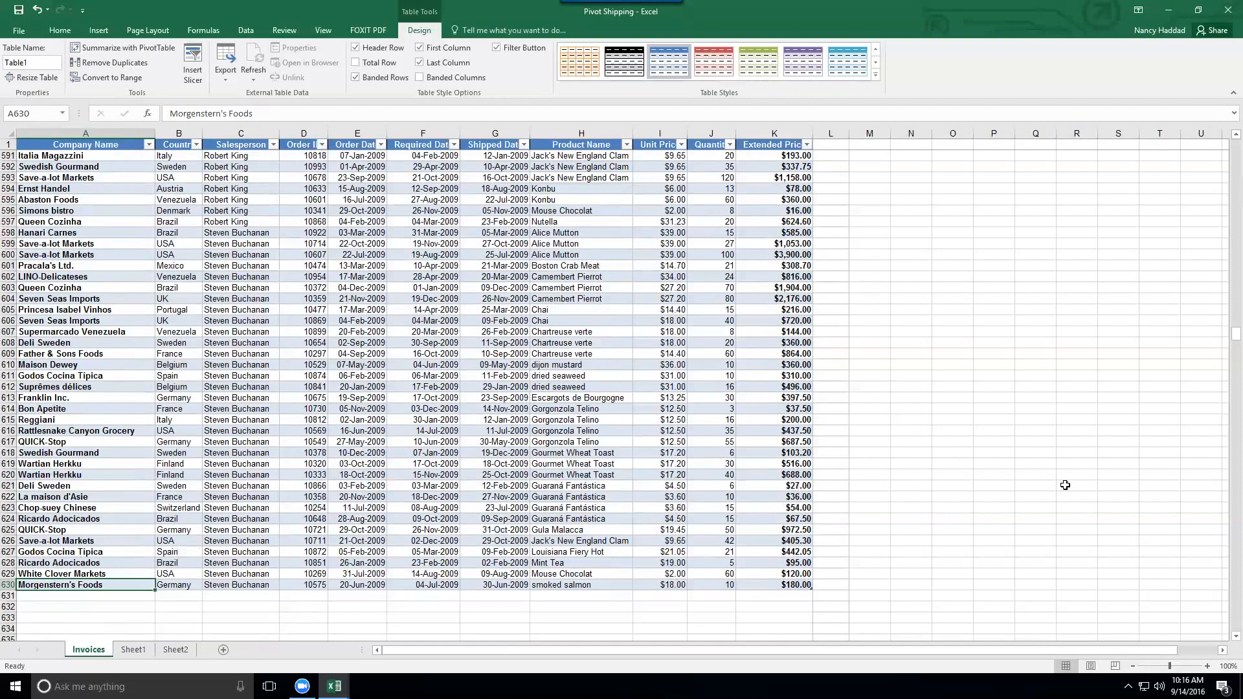
{"action": "key", "text": "ctrl+Home"}
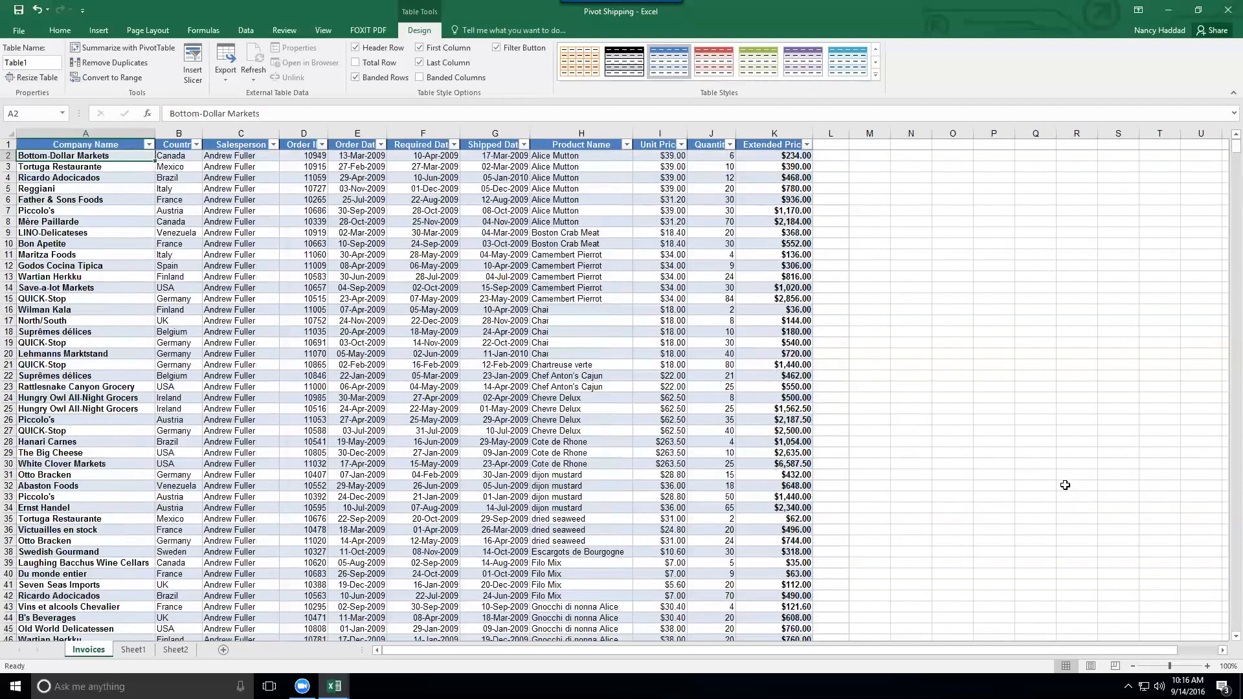
Apply the plain, uncoloured Light table style to the invoice table and convert it to a normal range.
{"action": "left_click", "coordinate": [276, 274]}
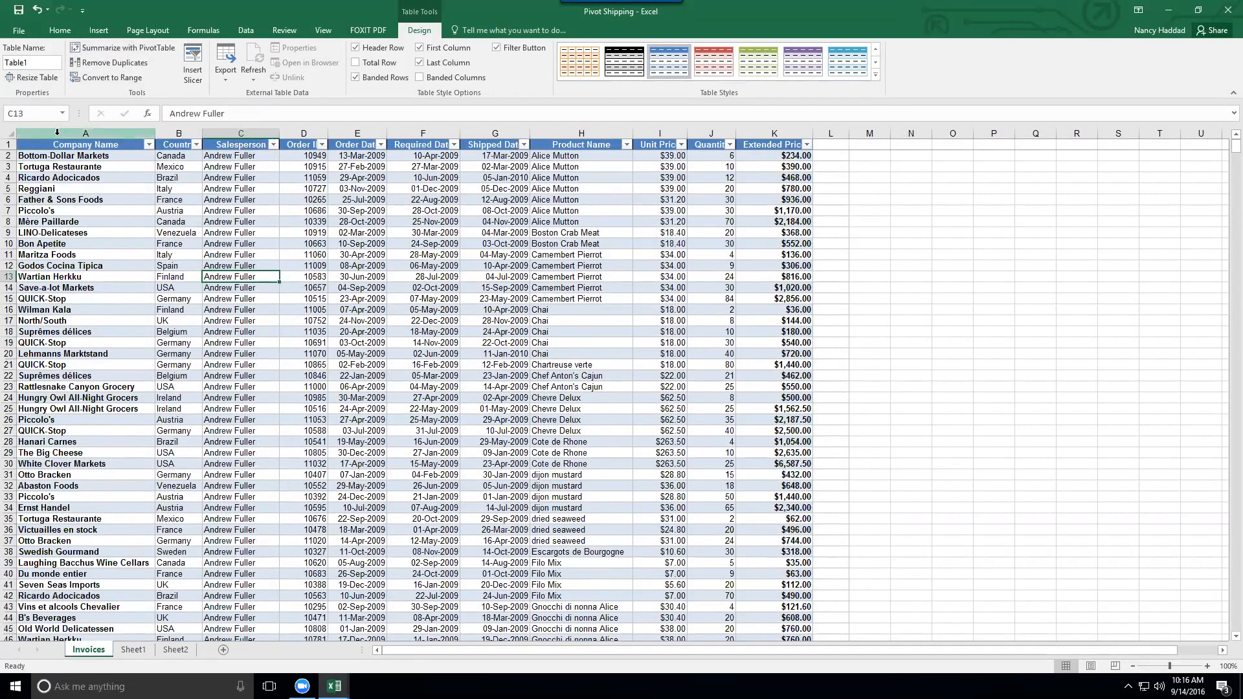
{"action": "left_click", "coordinate": [225, 243]}
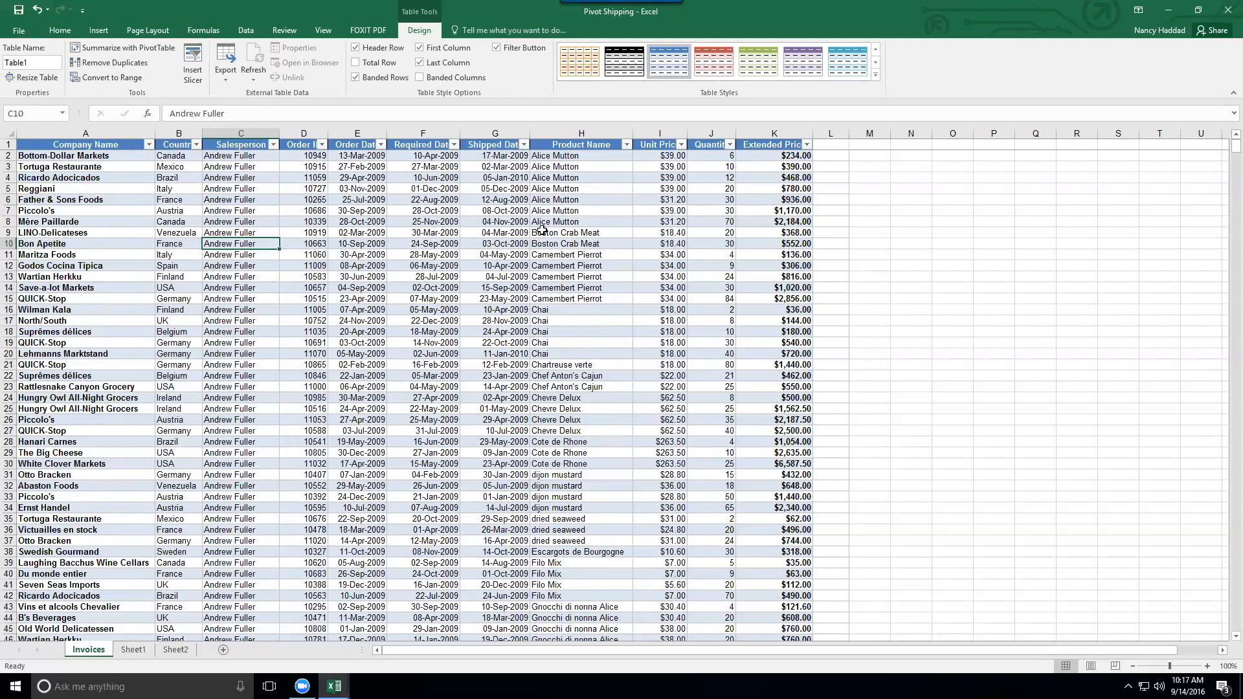
{"action": "left_click", "coordinate": [877, 75]}
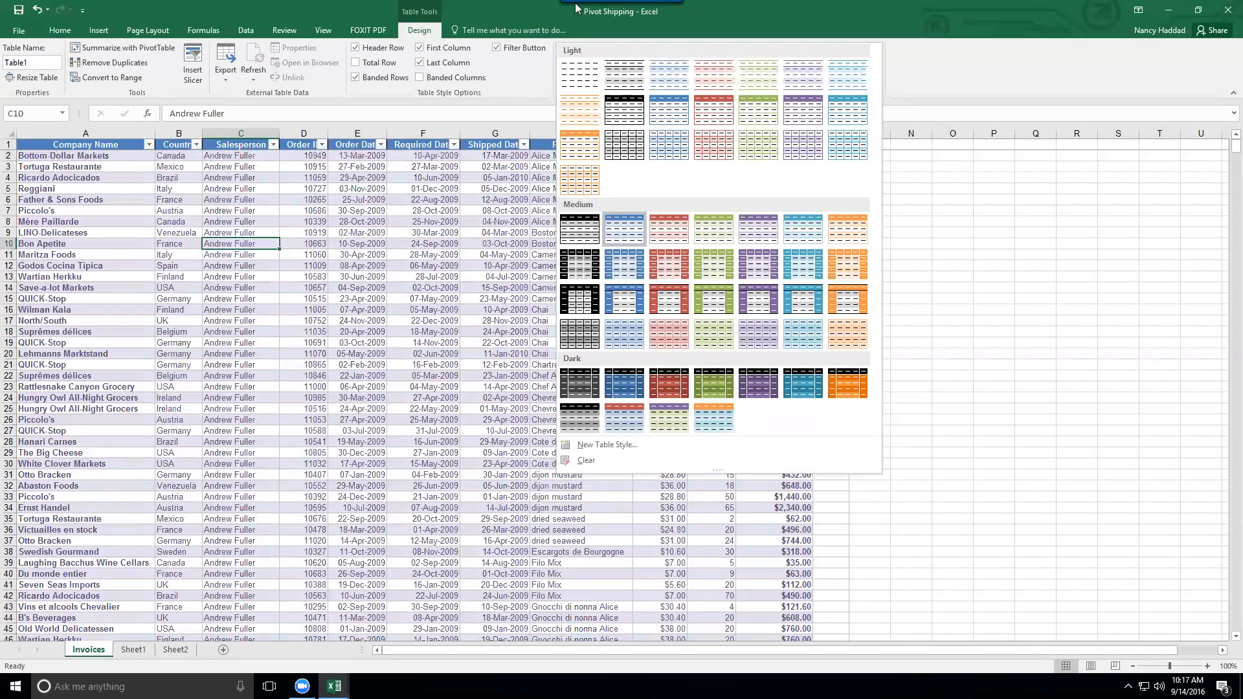
{"action": "left_click", "coordinate": [570, 77]}
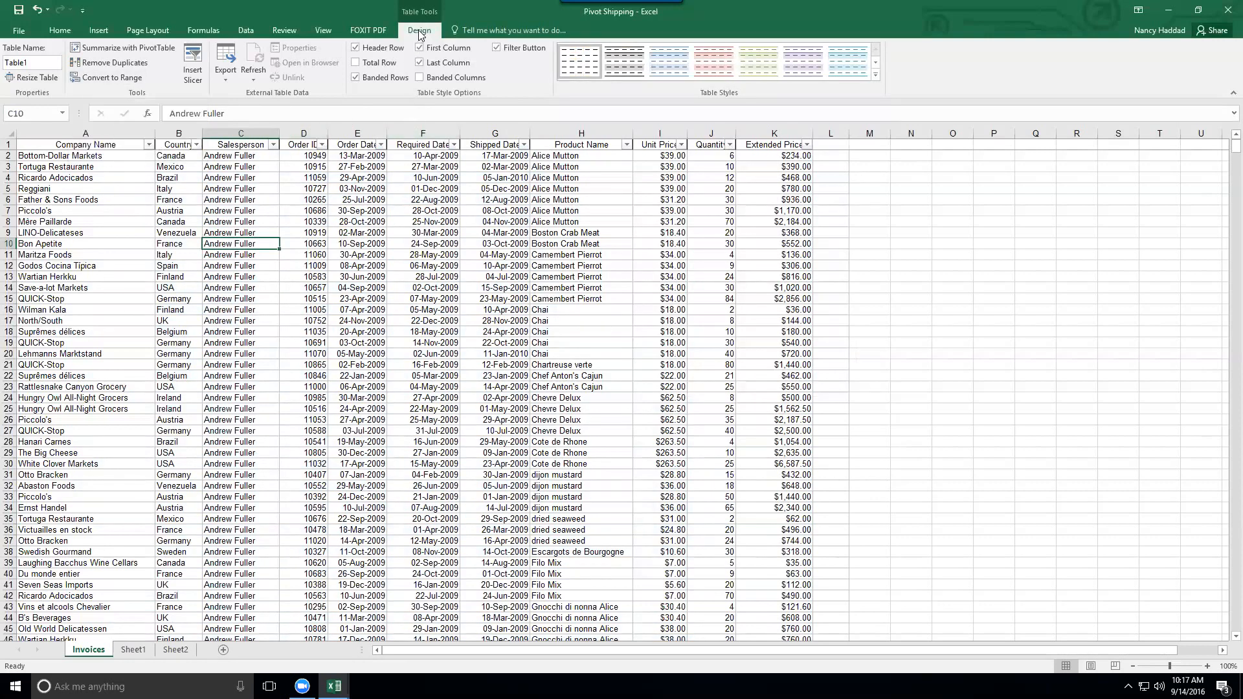
{"action": "left_click", "coordinate": [121, 78]}
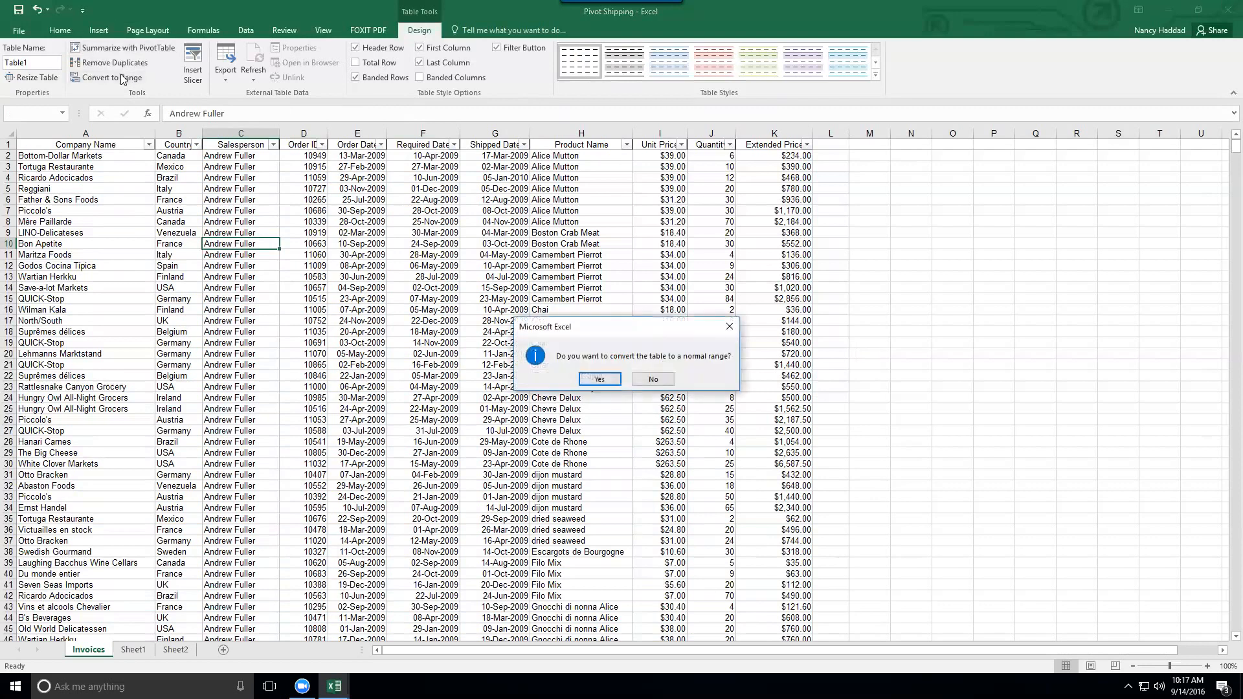
{"action": "left_click", "coordinate": [594, 381]}
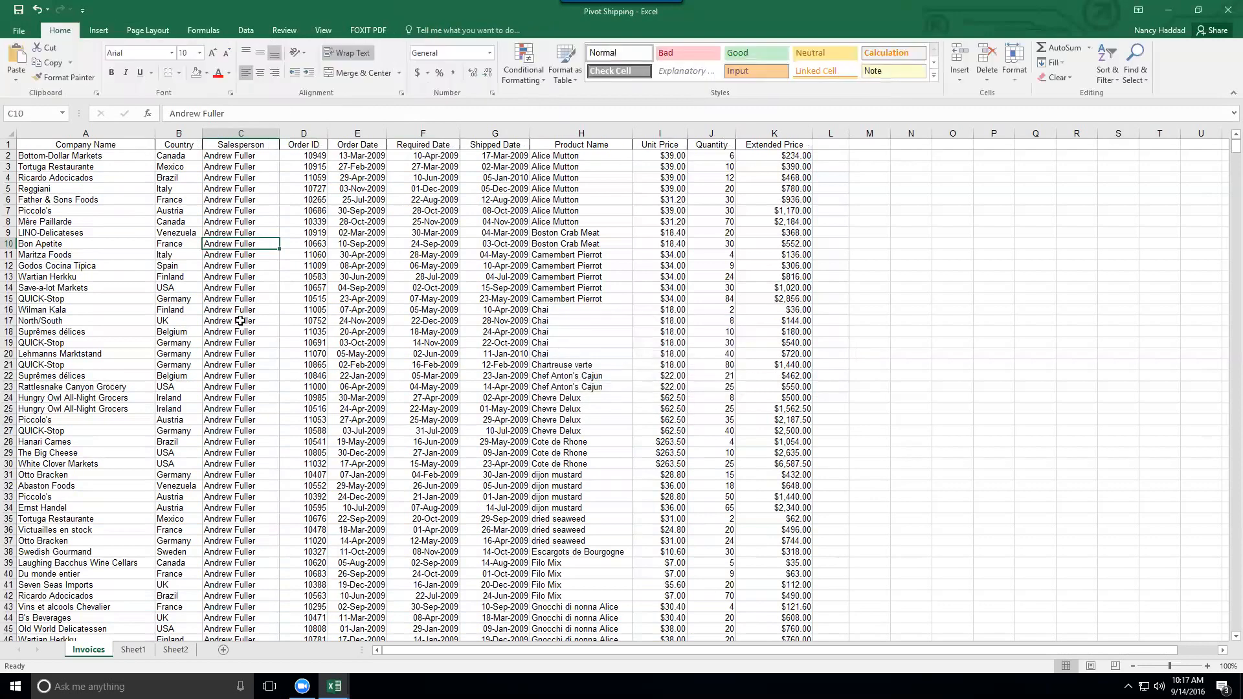
{"action": "left_click", "coordinate": [324, 352]}
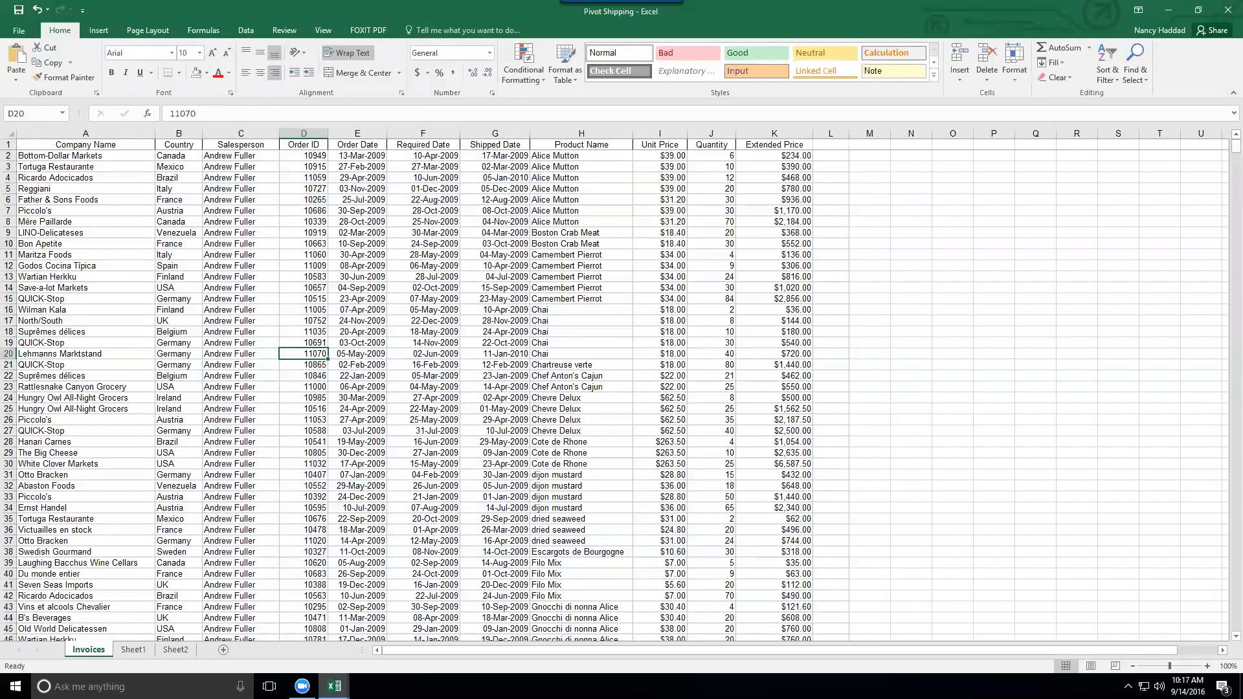
Switch to the Employee Info workbook and set its zoom to 110%.
{"action": "mouse_move", "coordinate": [334, 686]}
{"action": "left_click", "coordinate": [276, 633]}
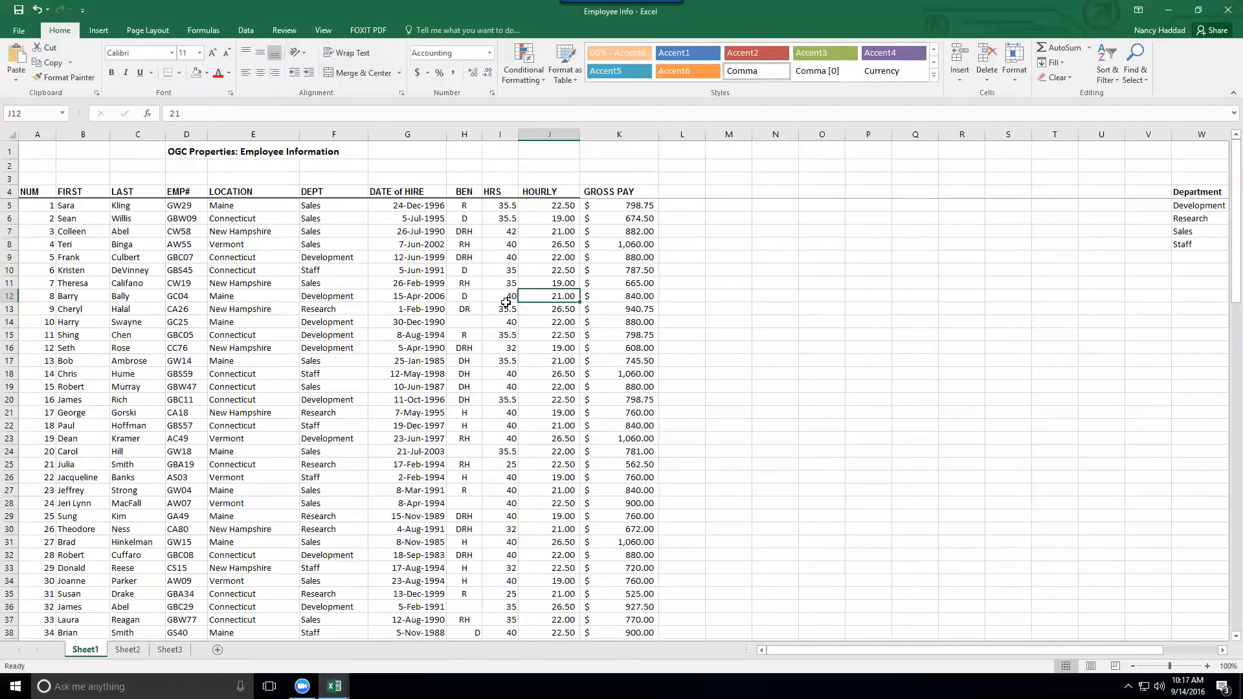
{"action": "left_click", "coordinate": [1208, 666]}
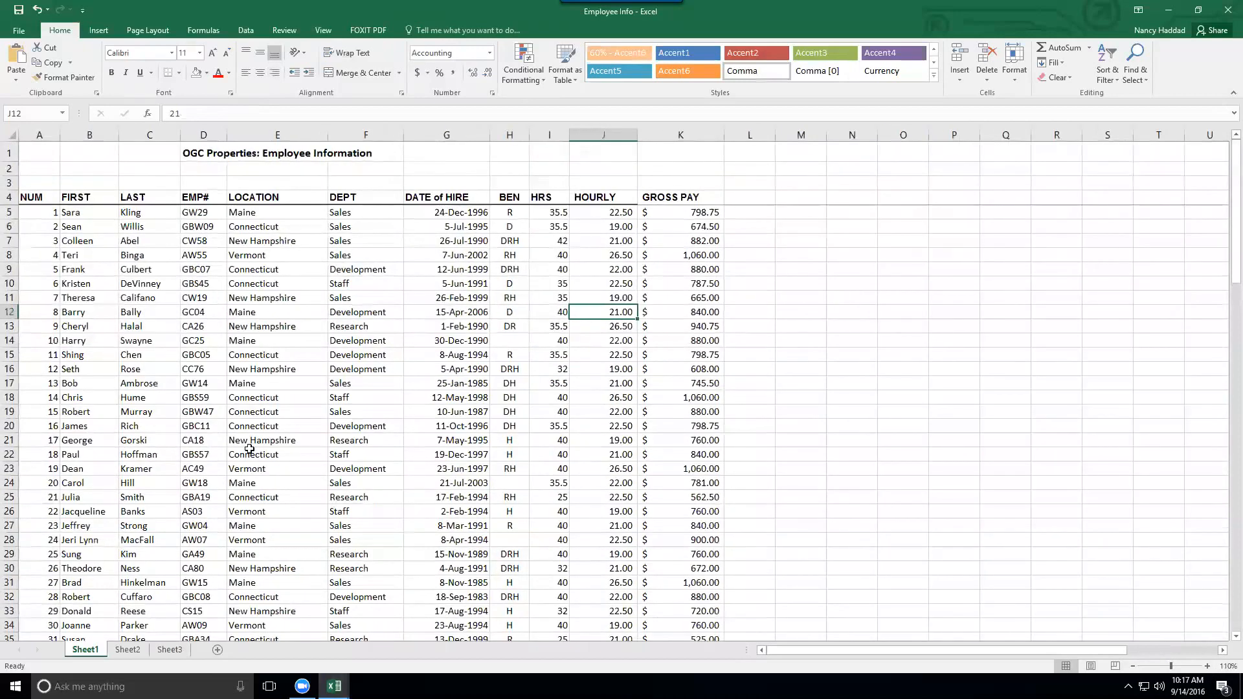
{"action": "left_click", "coordinate": [154, 313]}
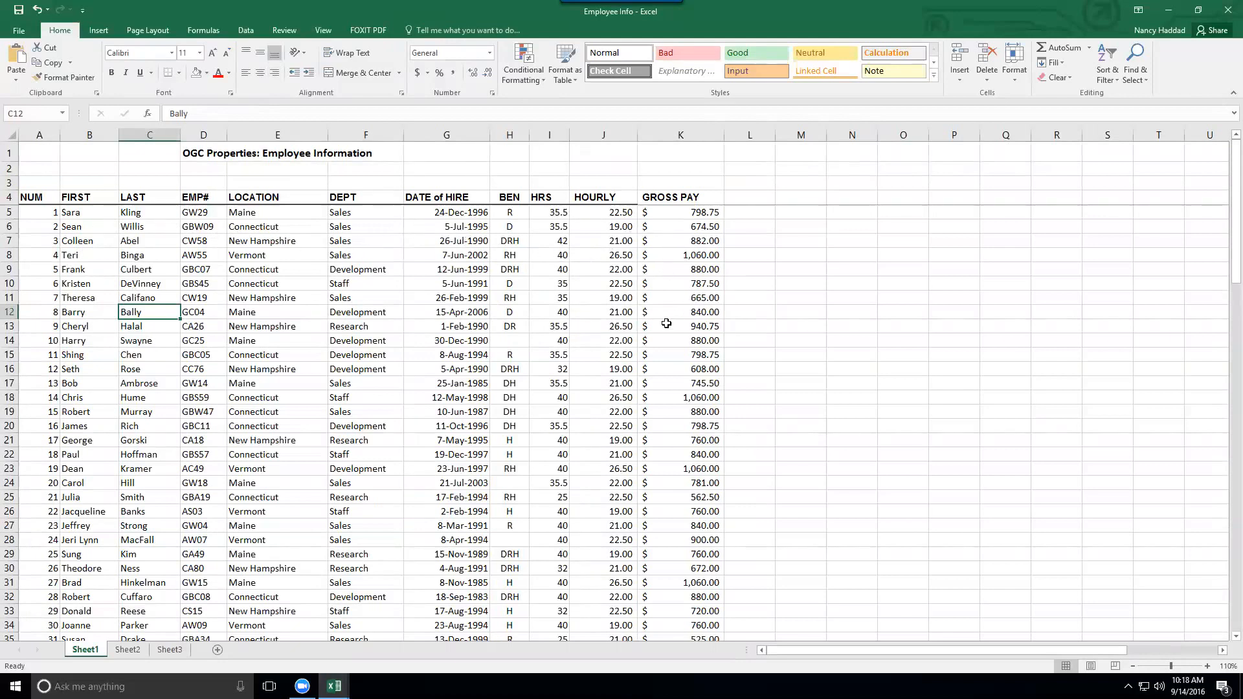
{"action": "left_click", "coordinate": [257, 282]}
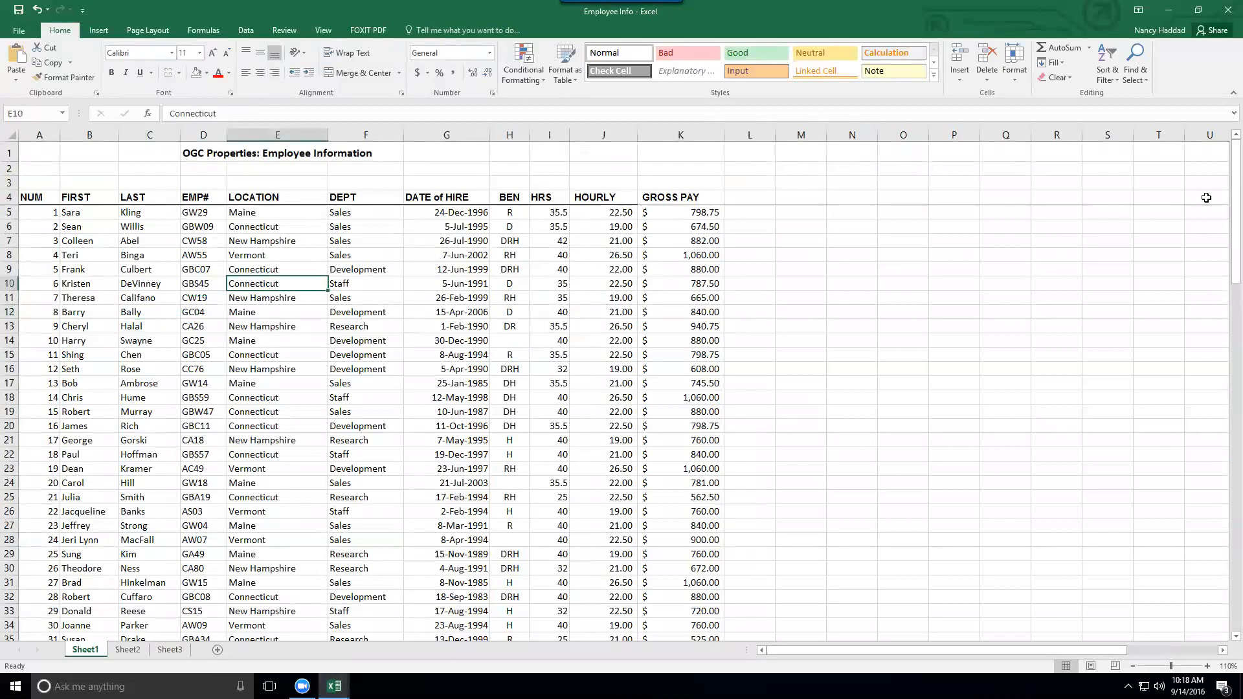
{"action": "mouse_move", "coordinate": [1234, 187]}
{"action": "left_mouse_down"}
{"action": "mouse_move", "coordinate": [1193, 554]}
{"action": "mouse_move", "coordinate": [1217, 188]}
{"action": "left_mouse_up"}
{"action": "left_click", "coordinate": [137, 329]}
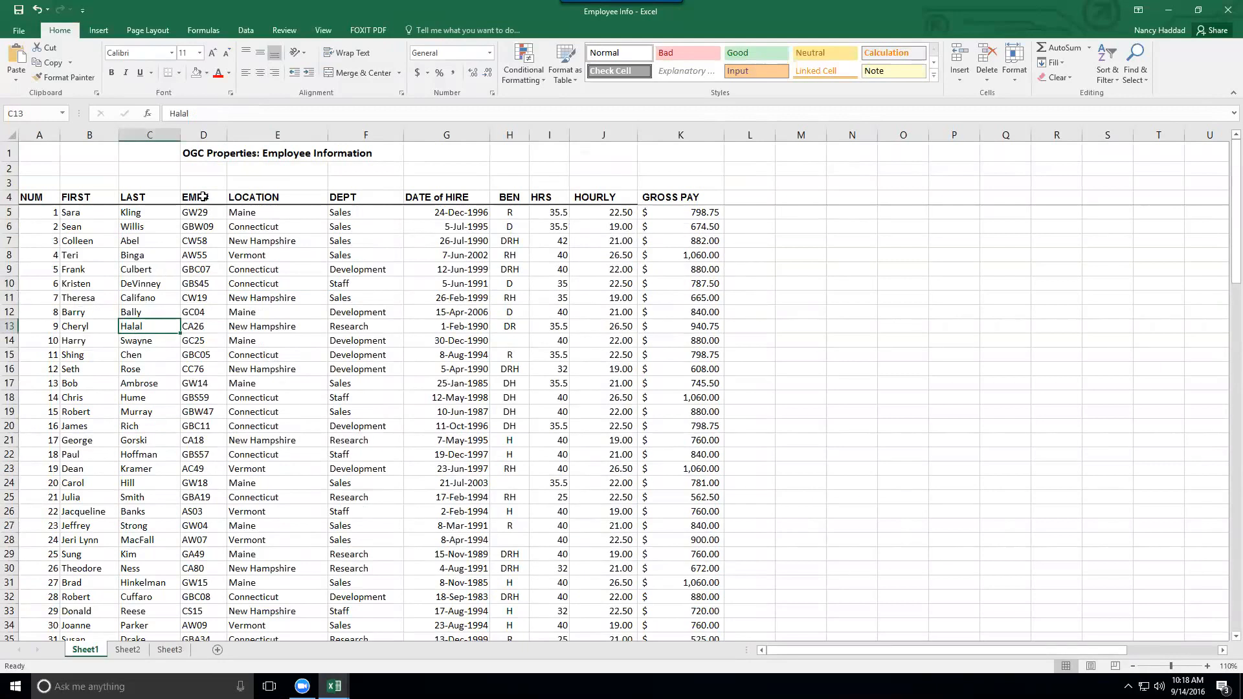
Sort the employee list by LOCATION in ascending order.
{"action": "left_click", "coordinate": [264, 231]}
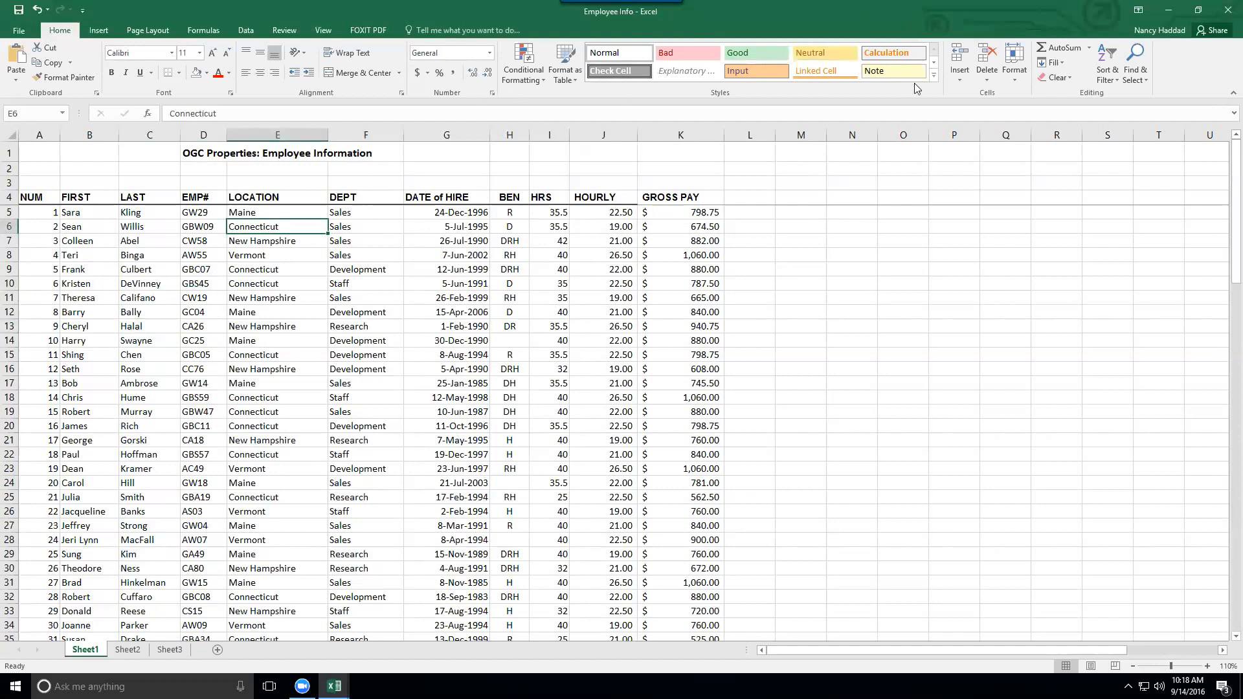
{"action": "left_click", "coordinate": [1101, 79]}
{"action": "left_click", "coordinate": [1109, 99]}
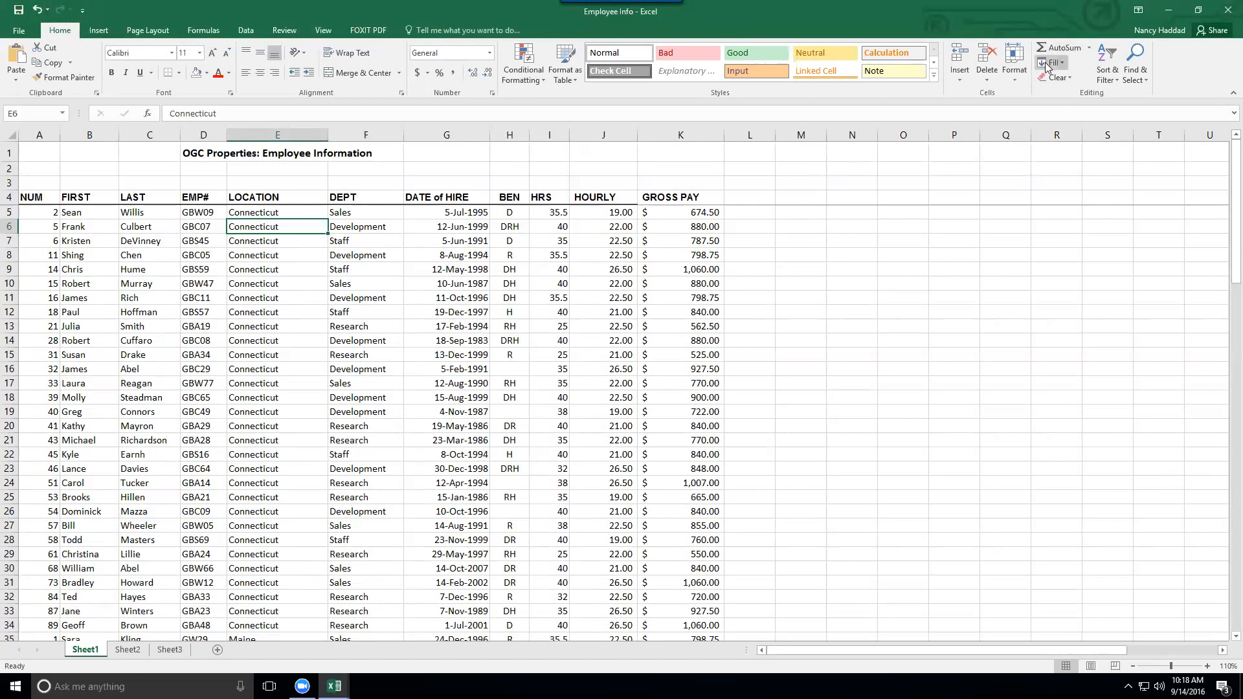
Add the Sort & Filter command to the Quick Access Toolbar.
{"action": "right_click", "coordinate": [1105, 56]}
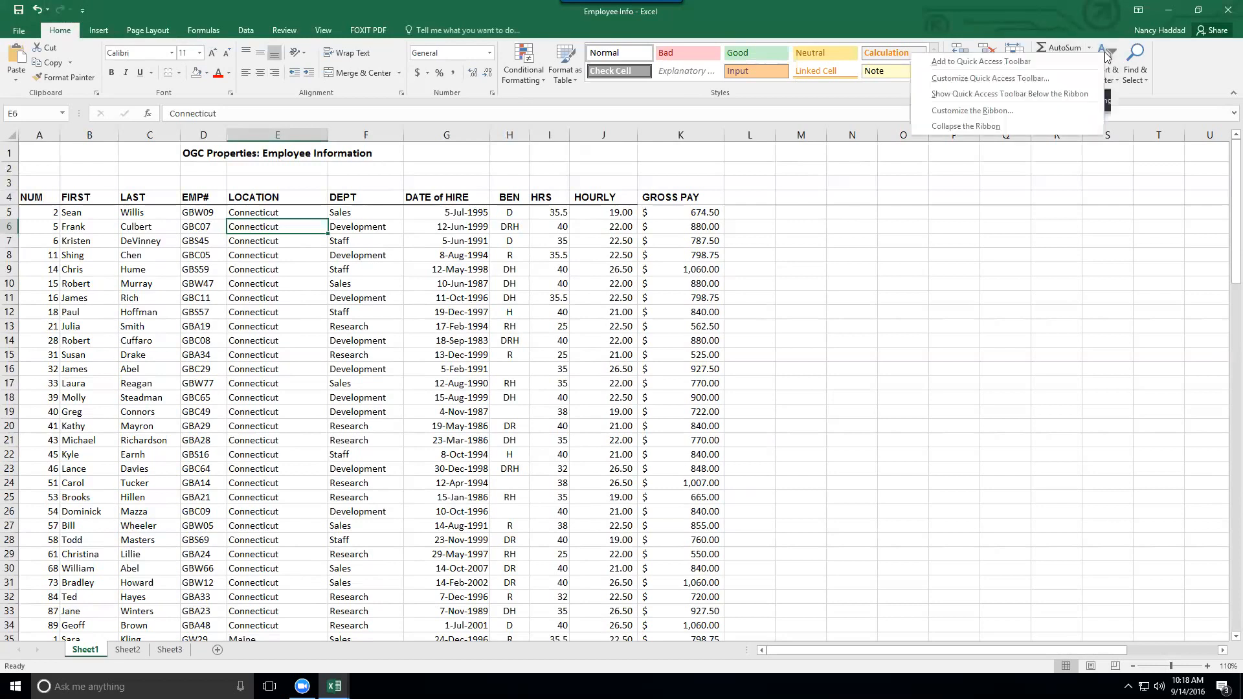
{"action": "left_click", "coordinate": [1041, 62]}
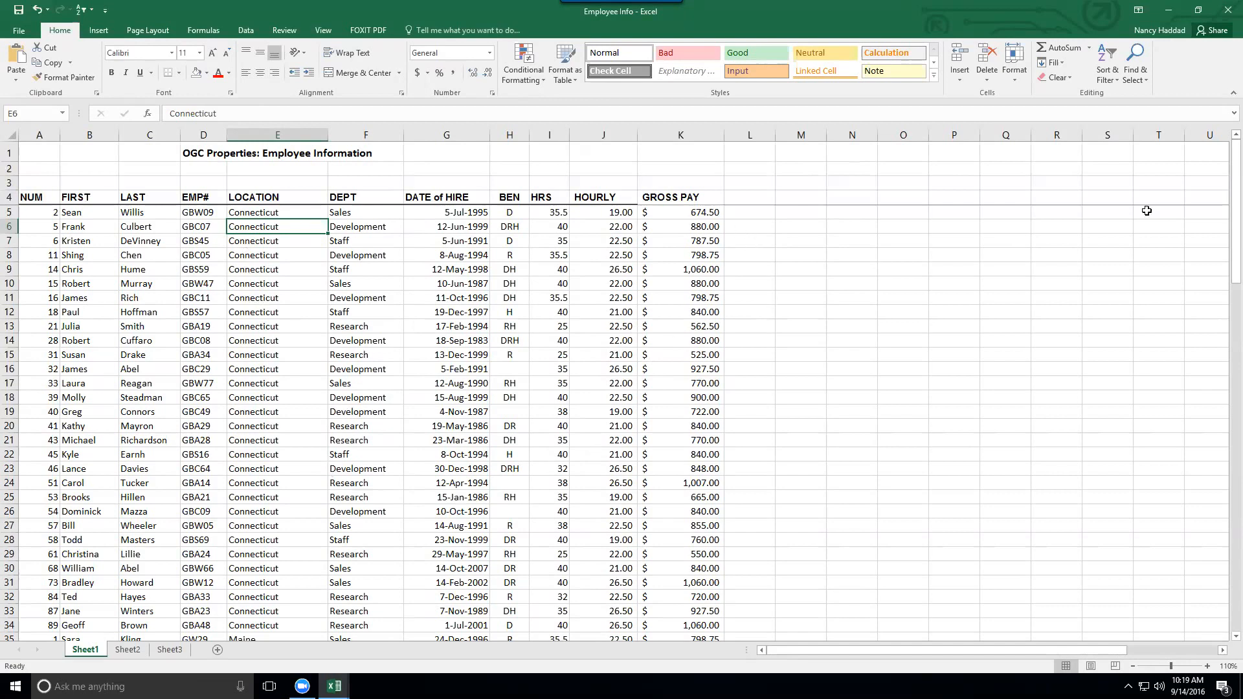
{"action": "left_click_drag", "start_coordinate": [1223, 184], "coordinate": [1222, 153]}
Add subtotals to the employee list that sum GROSS PAY at each change in LOCATION.
{"action": "left_click", "coordinate": [244, 31]}
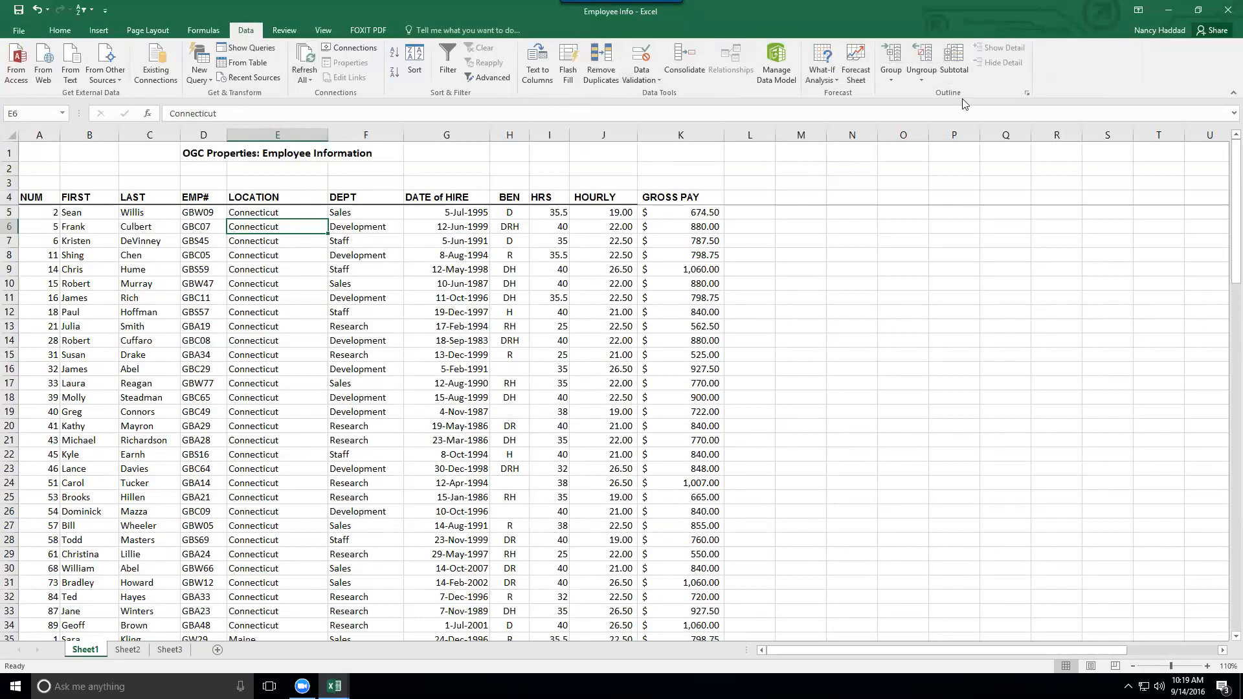
{"action": "left_click", "coordinate": [952, 67]}
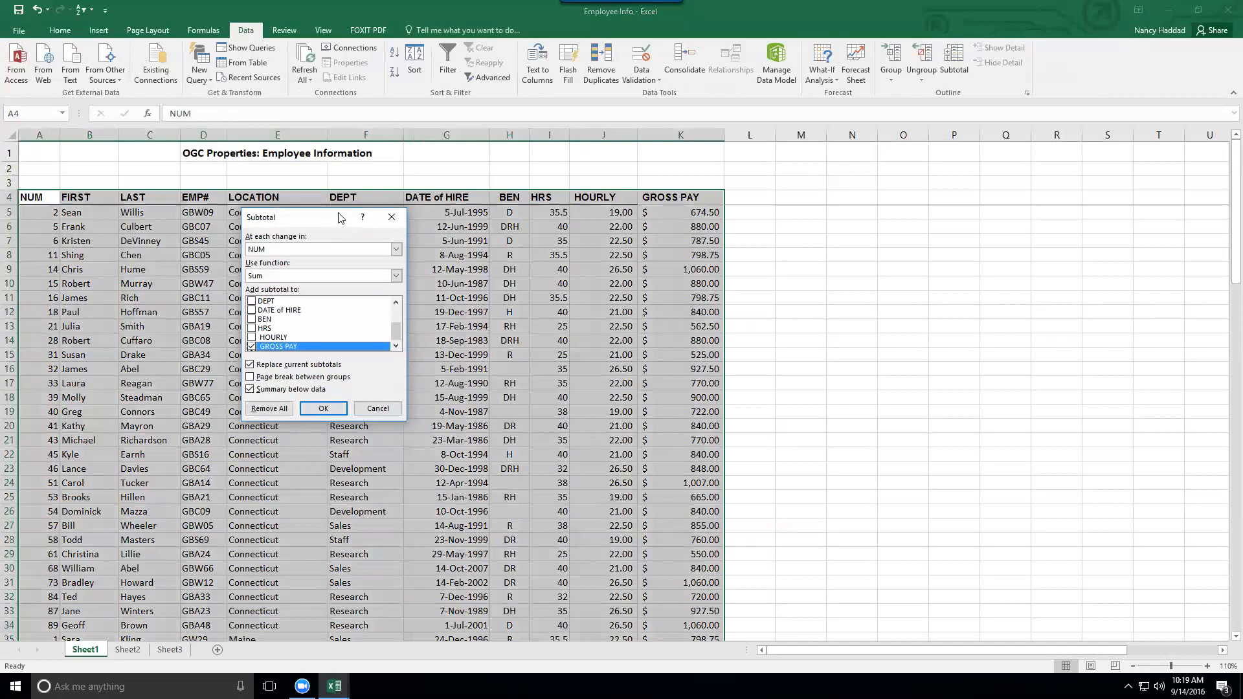
{"action": "left_click_drag", "start_coordinate": [339, 217], "coordinate": [833, 181]}
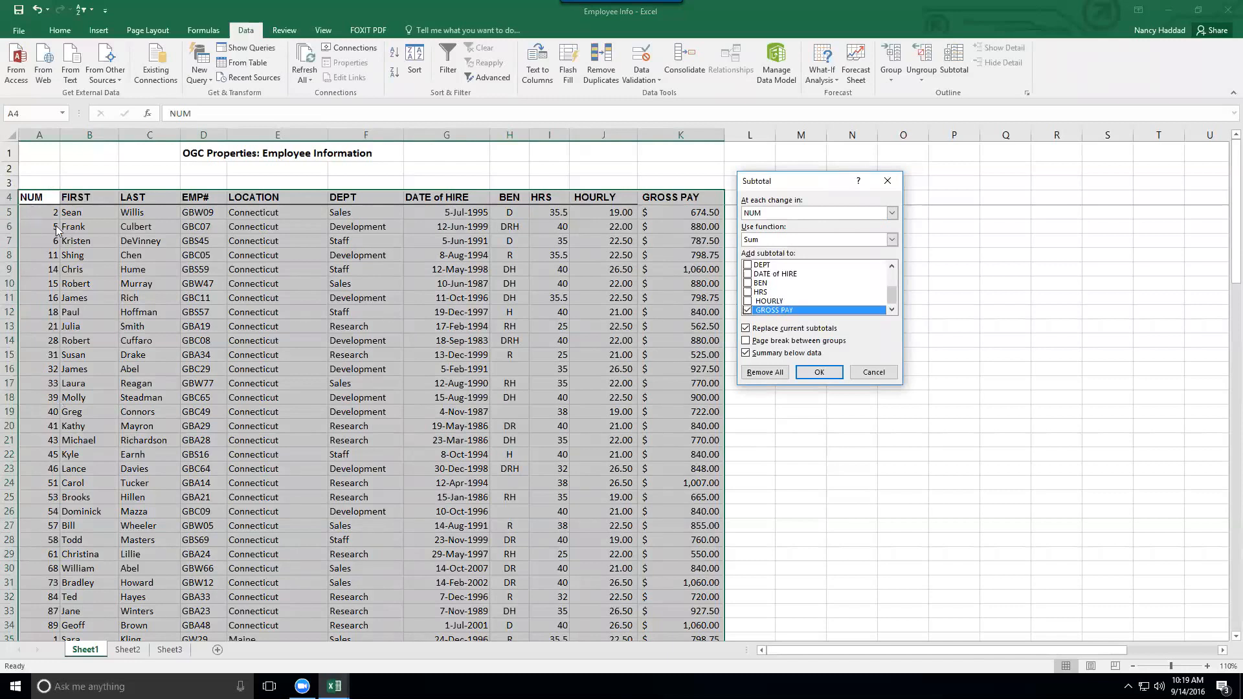
{"action": "left_click", "coordinate": [892, 213]}
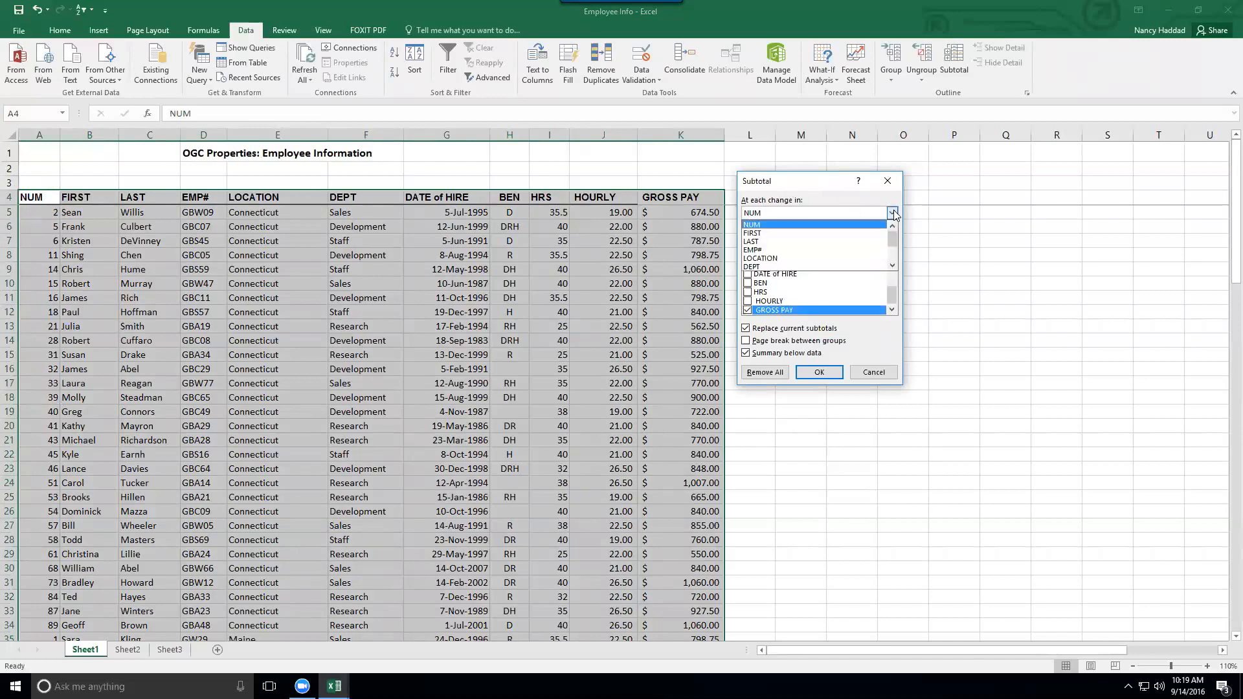
{"action": "left_click", "coordinate": [827, 266]}
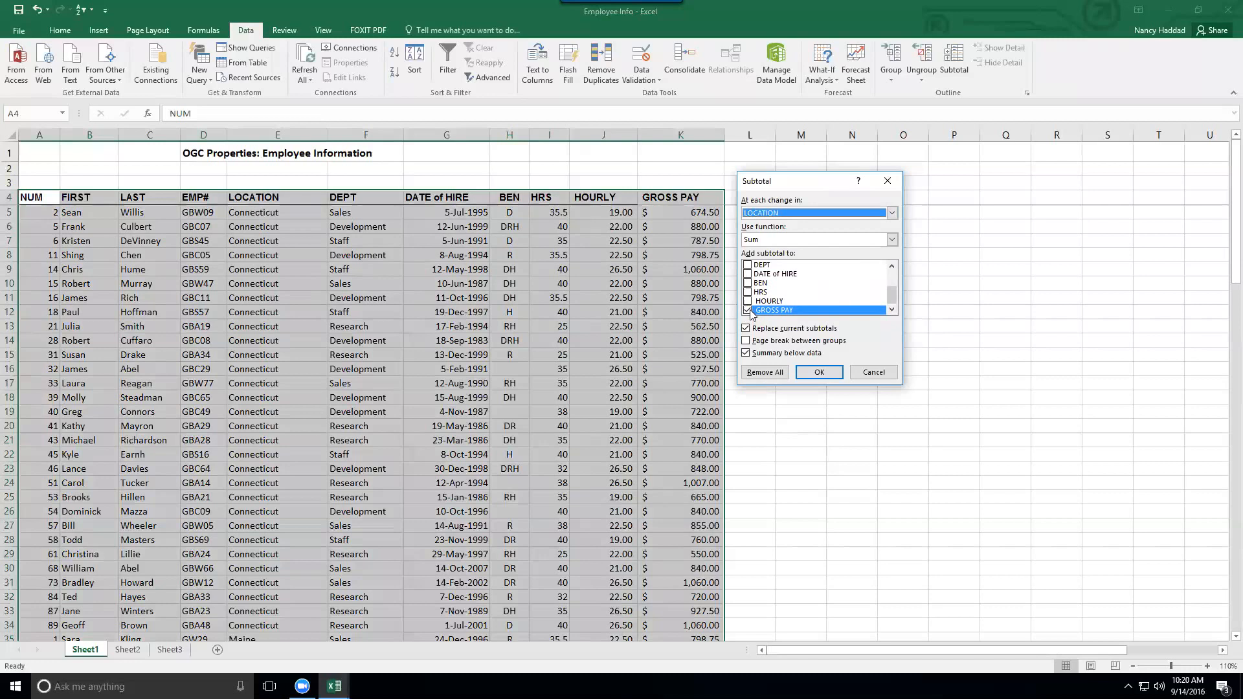
{"action": "left_click", "coordinate": [892, 240]}
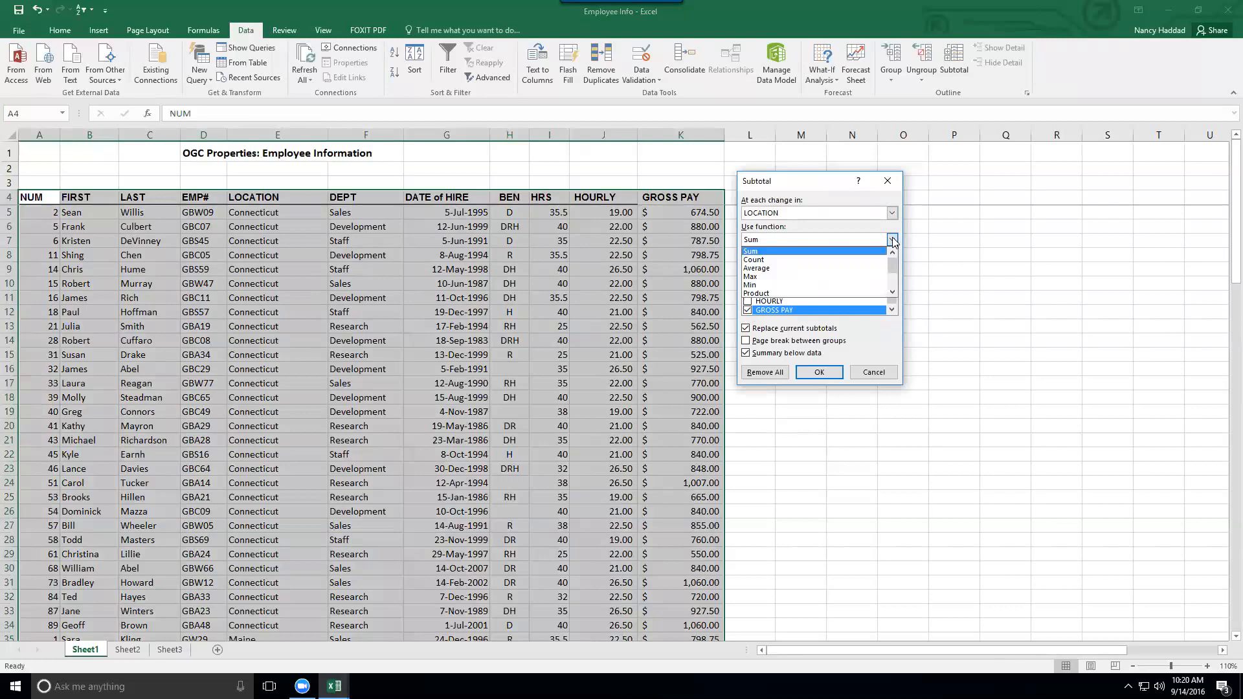
{"action": "left_click", "coordinate": [893, 285]}
{"action": "left_click_drag", "start_coordinate": [893, 285], "coordinate": [894, 256]}
{"action": "left_click", "coordinate": [839, 250]}
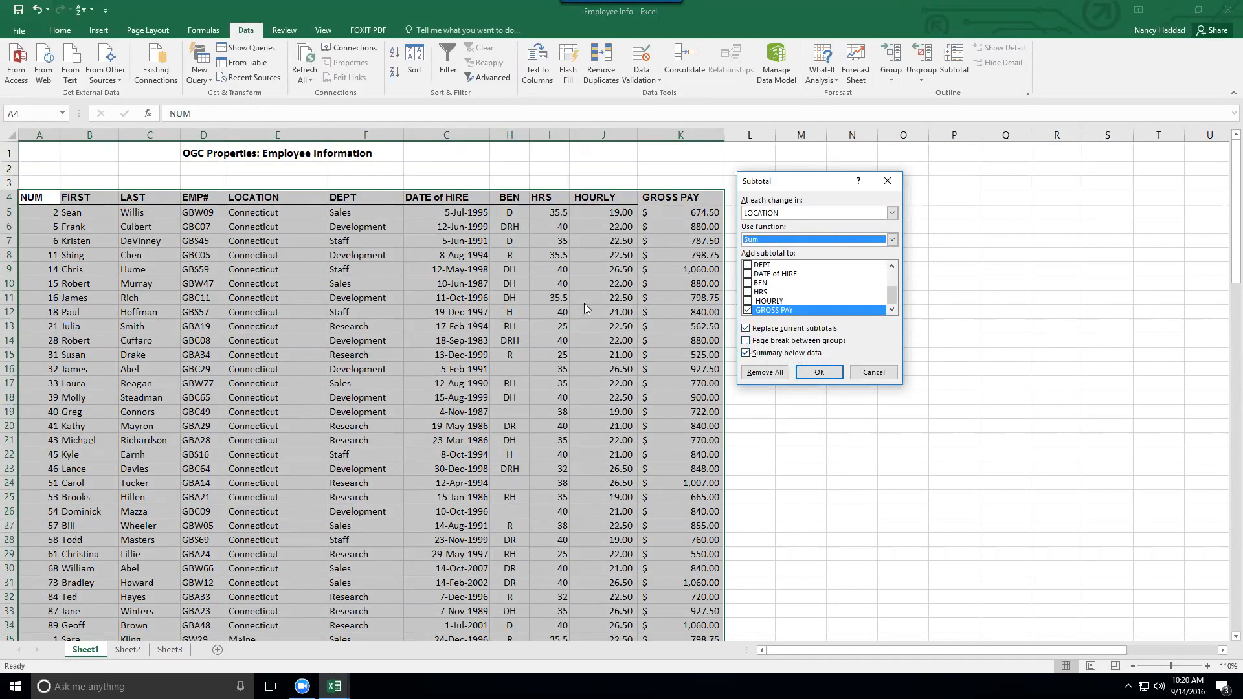
{"action": "left_click", "coordinate": [819, 374]}
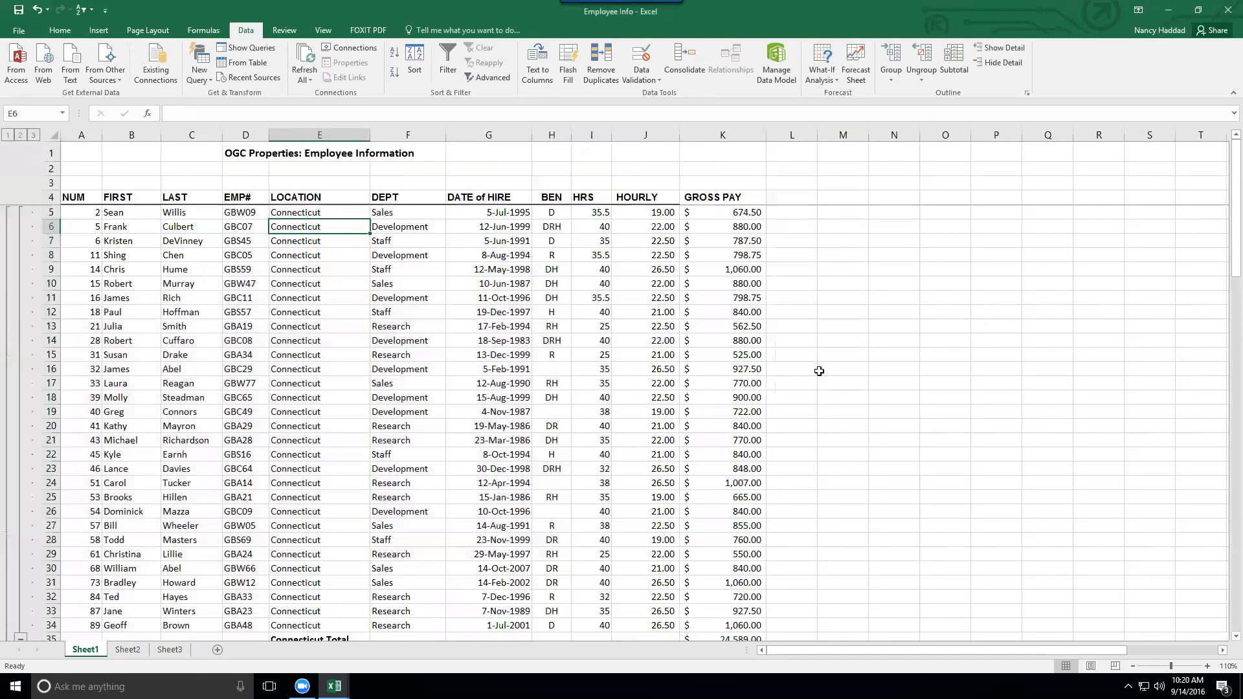
Review the subtotalled list down to the last row and inspect the Grand Total formula in GROSS PAY.
{"action": "left_click_drag", "start_coordinate": [1232, 161], "coordinate": [1222, 242]}
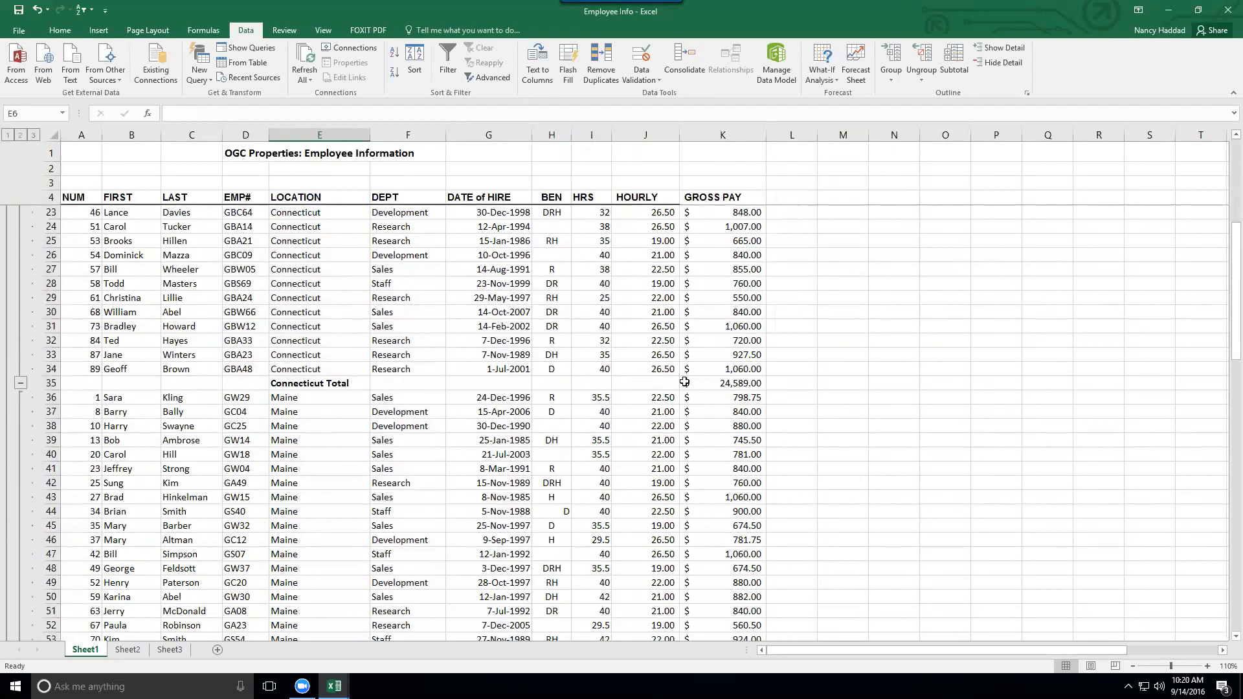
{"action": "left_click_drag", "start_coordinate": [1234, 280], "coordinate": [1210, 556]}
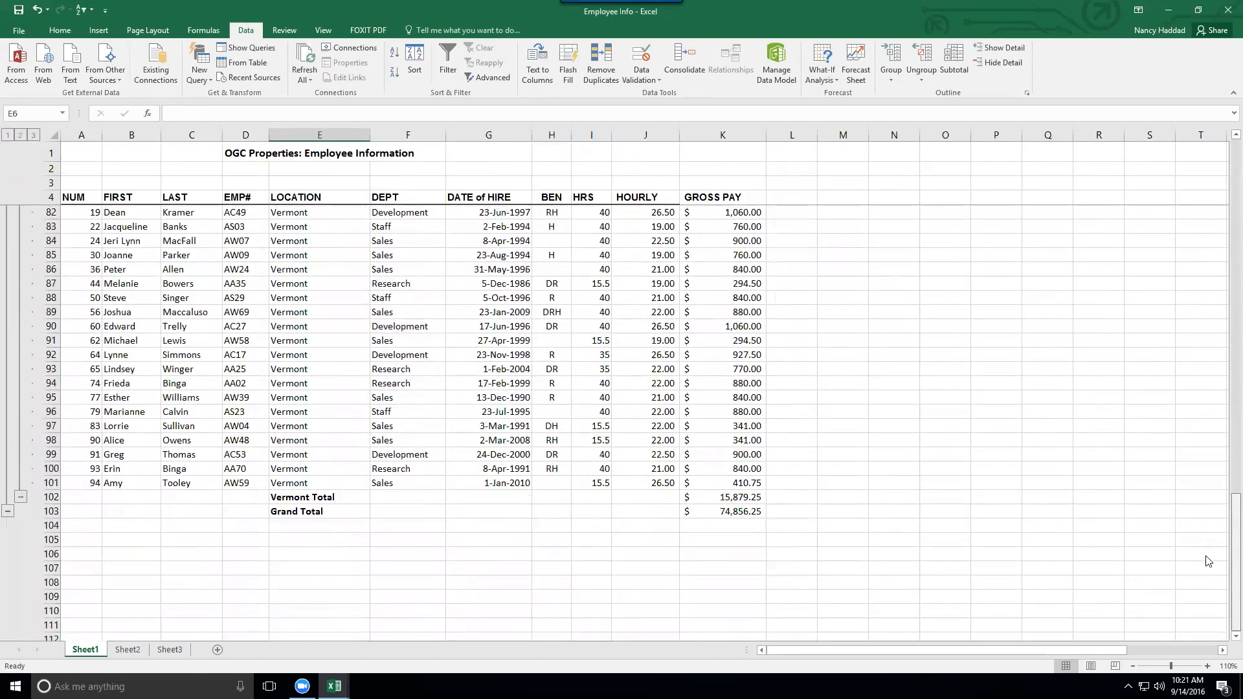
{"action": "left_click", "coordinate": [729, 513]}
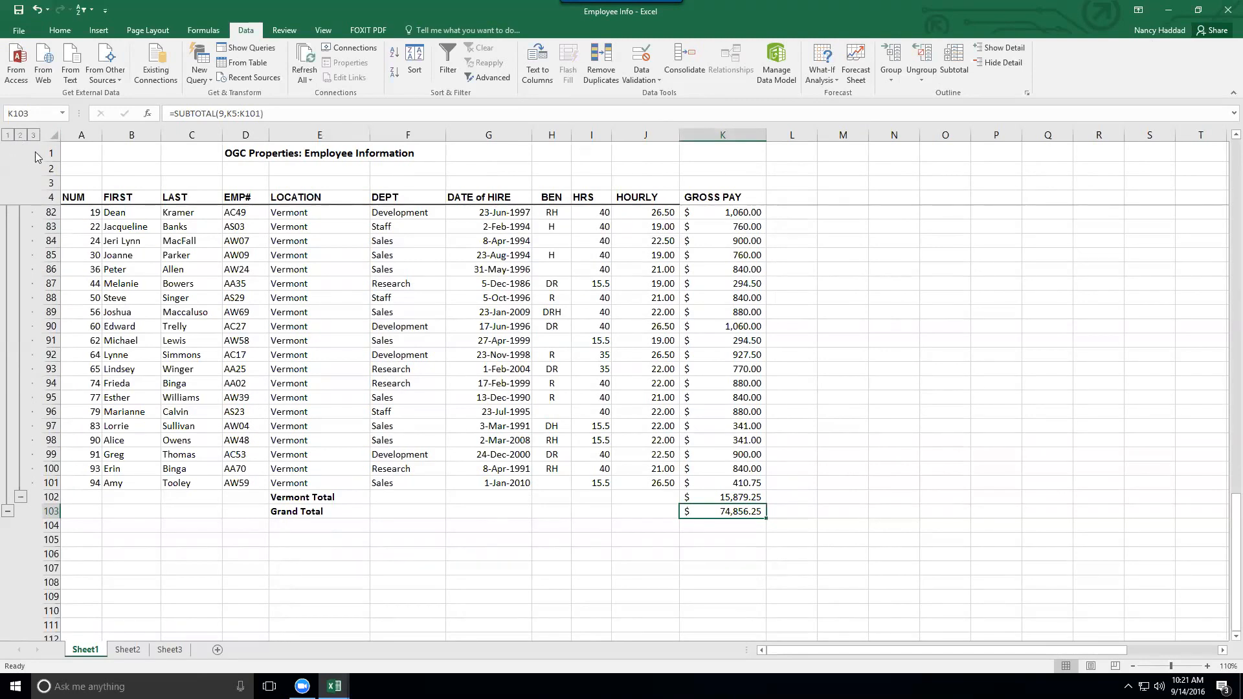
{"action": "scroll", "coordinate": [1223, 510], "scroll_direction": "up", "scroll_amount": 15}
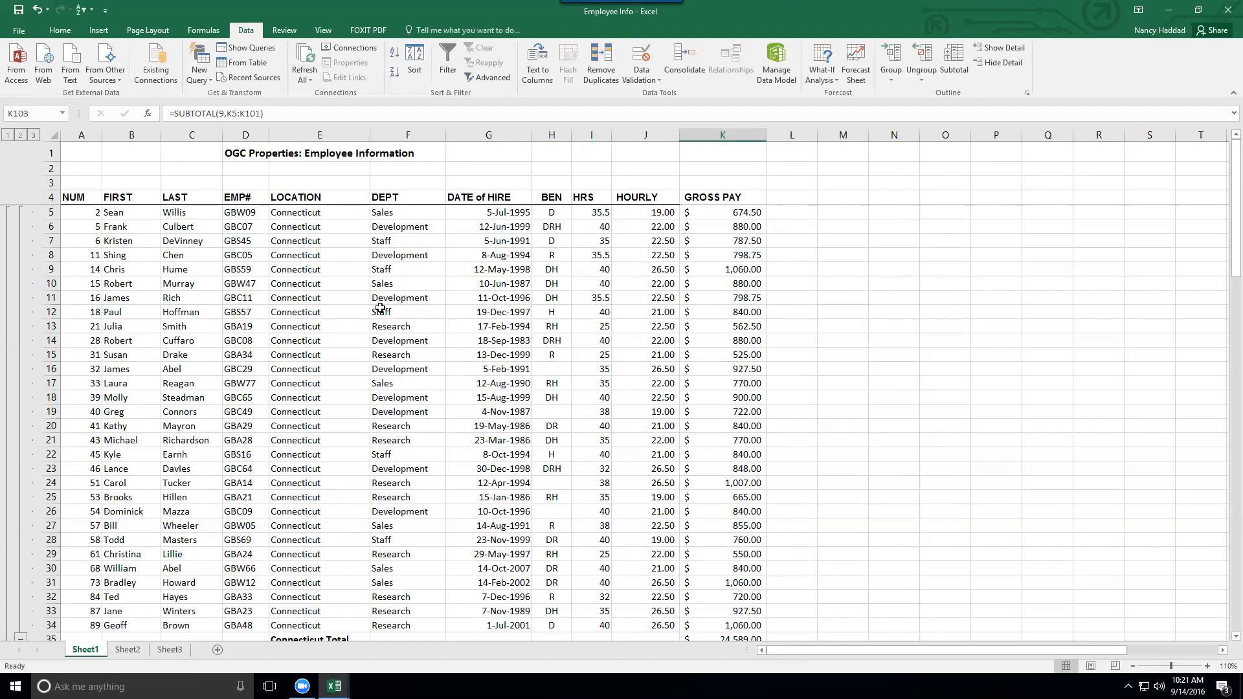
Collapse the outline to the location totals, checking the Maine detail rows and the grand-total-only level along the way.
{"action": "left_click", "coordinate": [20, 136]}
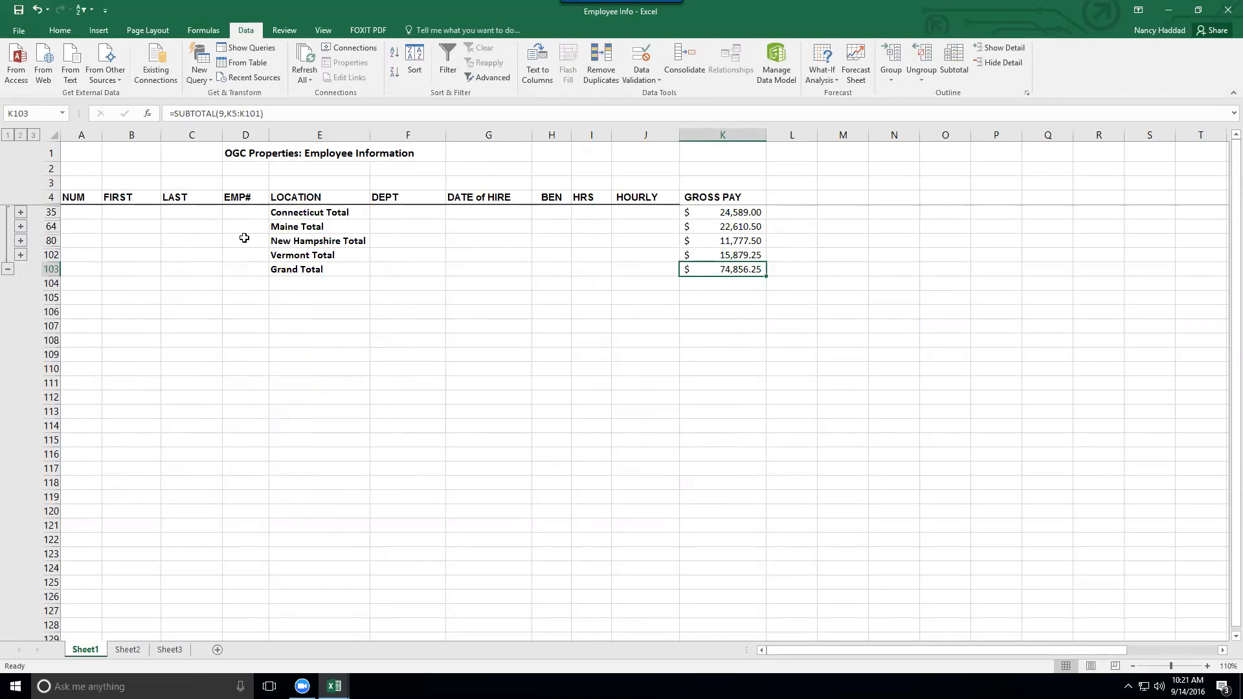
{"action": "left_click", "coordinate": [20, 227]}
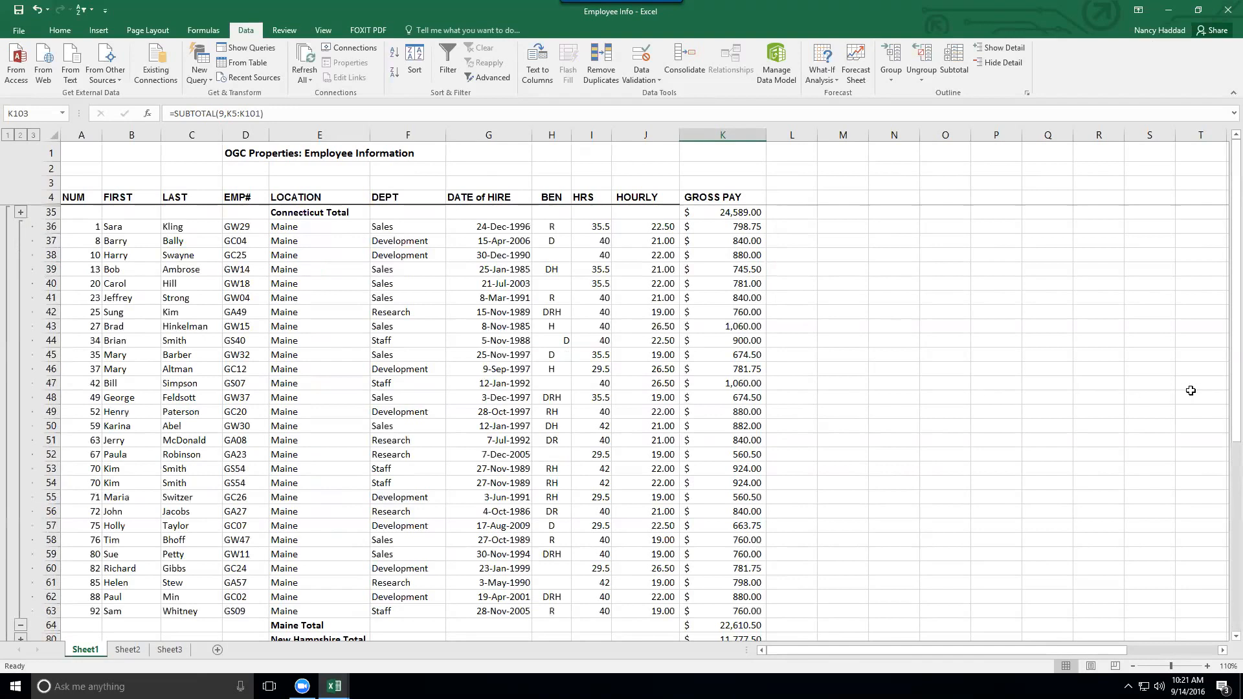
{"action": "scroll", "coordinate": [1225, 530], "scroll_direction": "down", "scroll_amount": 2}
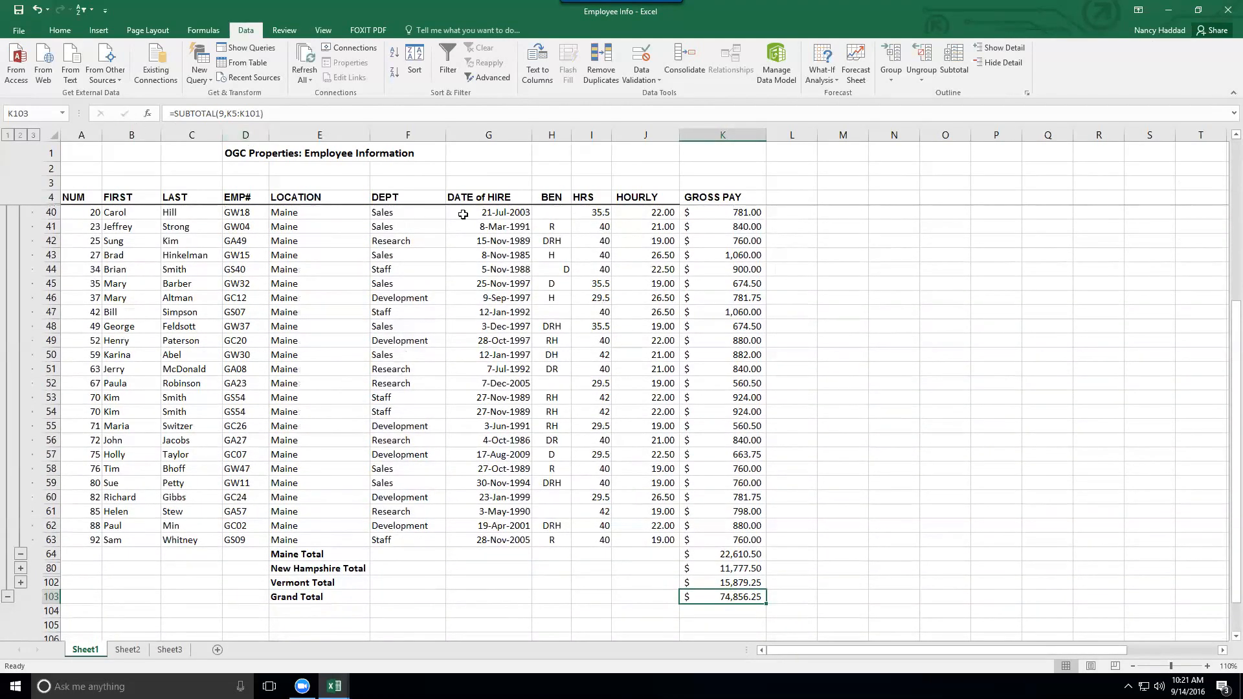
{"action": "left_click_drag", "start_coordinate": [1226, 381], "coordinate": [1225, 159]}
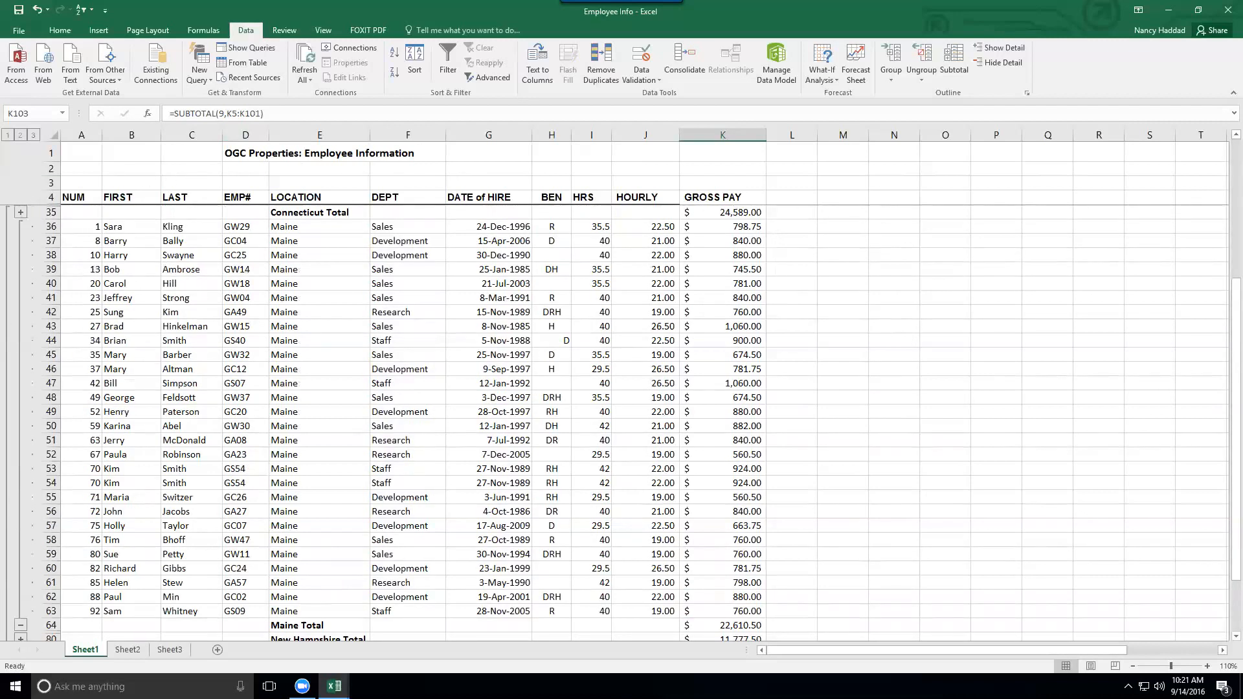
{"action": "left_click", "coordinate": [19, 625]}
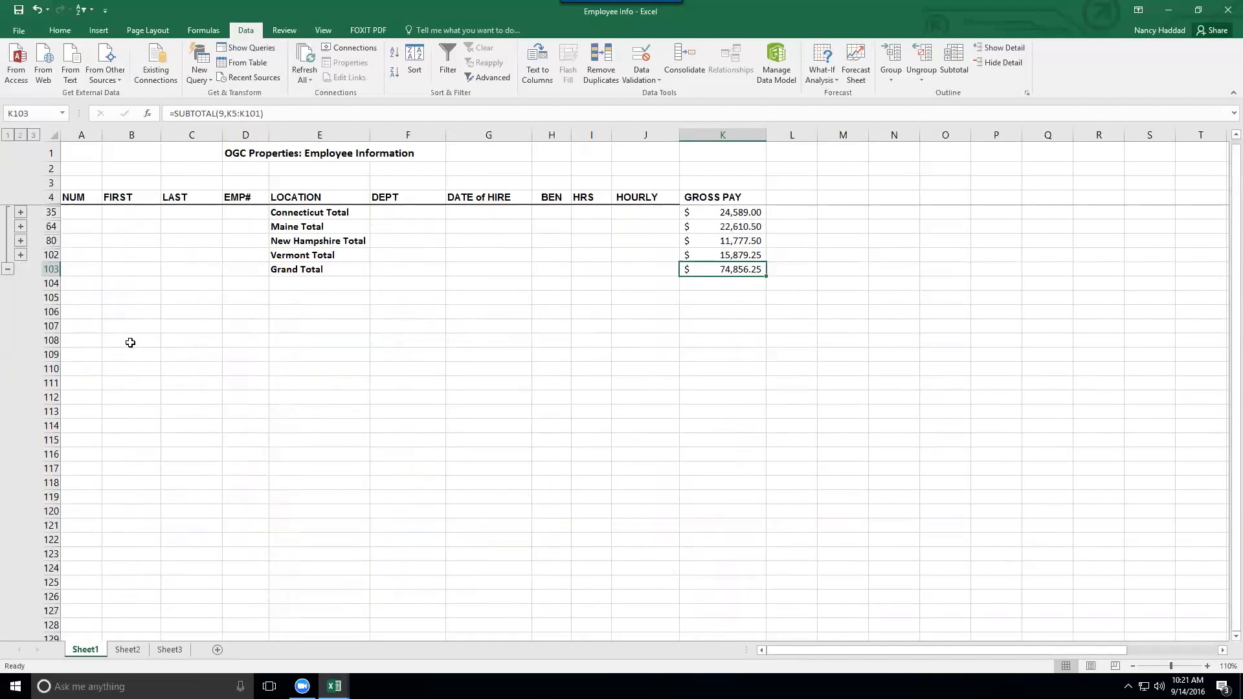
{"action": "left_click", "coordinate": [7, 135]}
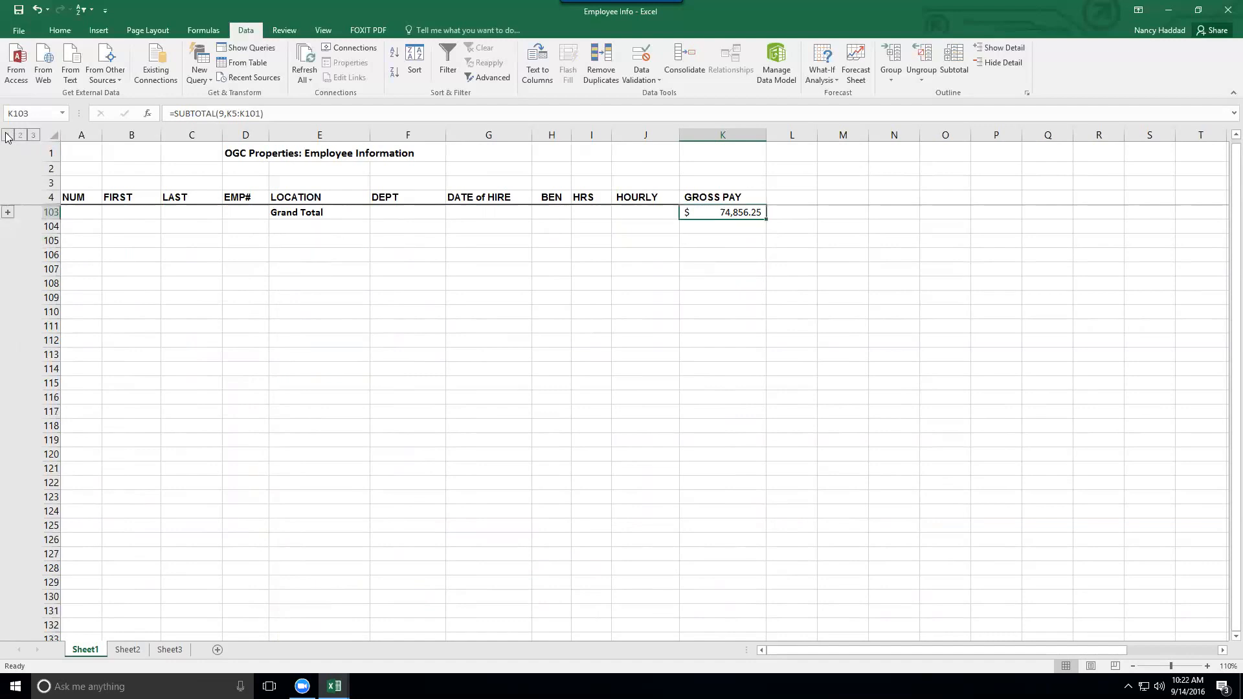
{"action": "left_click", "coordinate": [21, 135]}
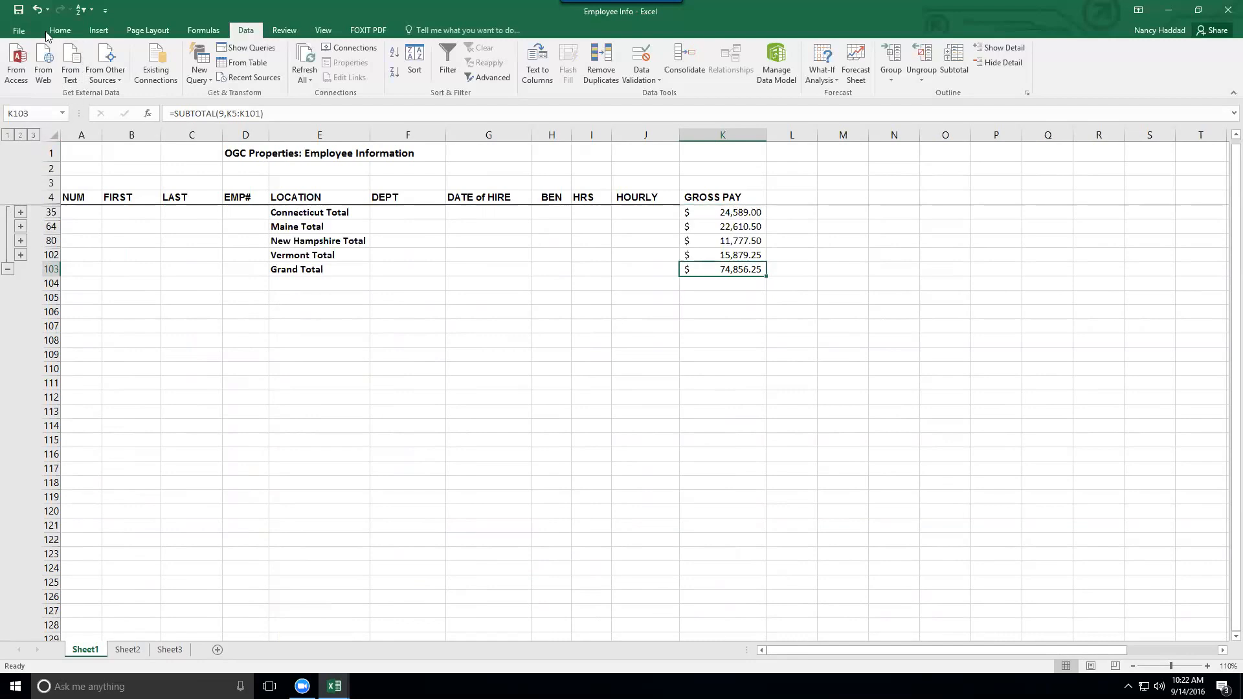
Set the print orientation to Landscape and preview the first two pages of the totals before returning to the sheet.
{"action": "left_click", "coordinate": [19, 30]}
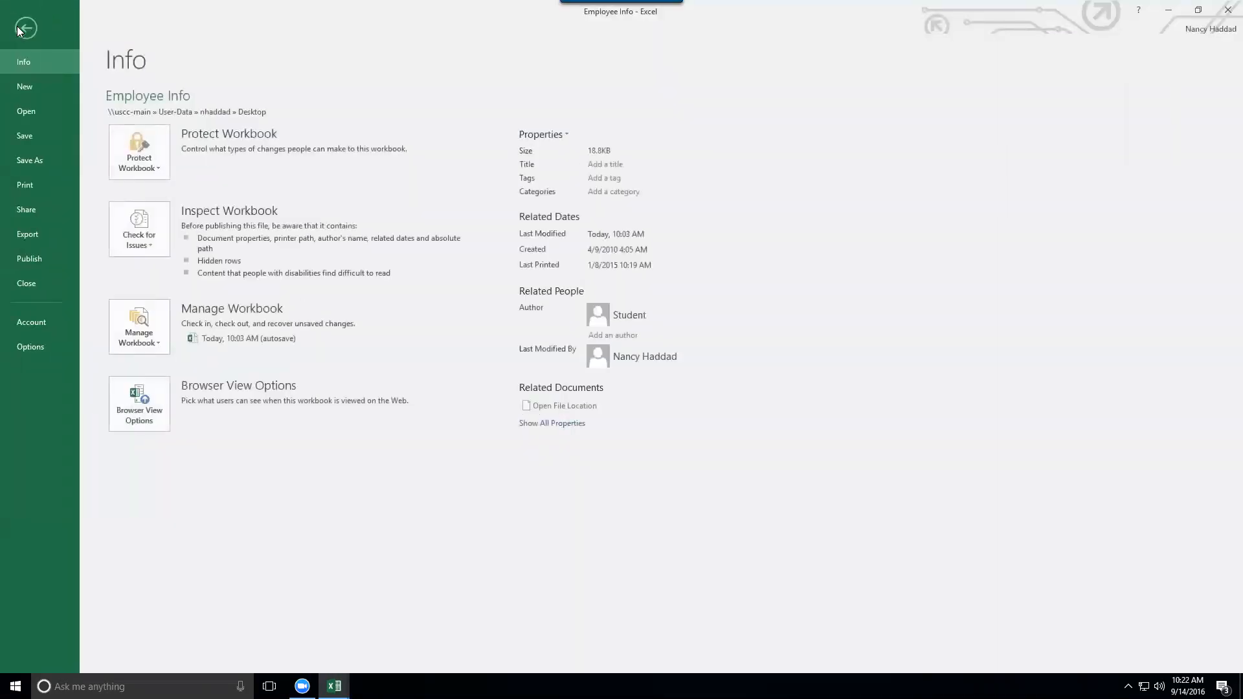
{"action": "left_click", "coordinate": [22, 198]}
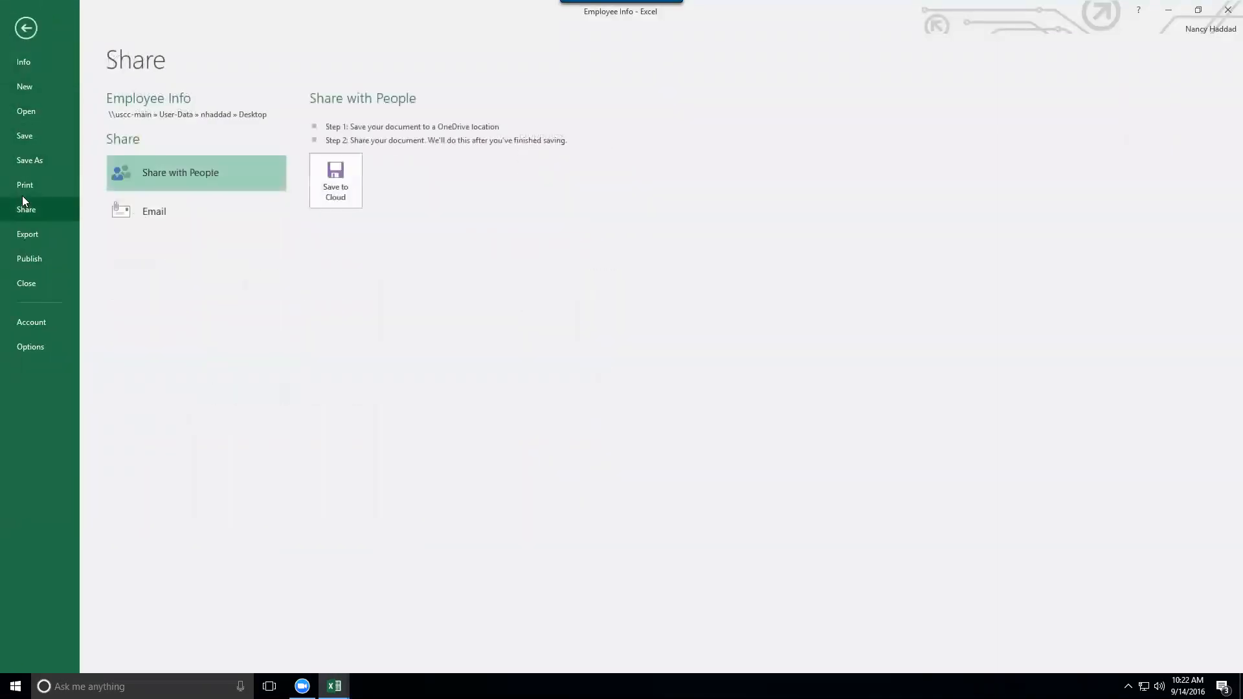
{"action": "left_click", "coordinate": [22, 186]}
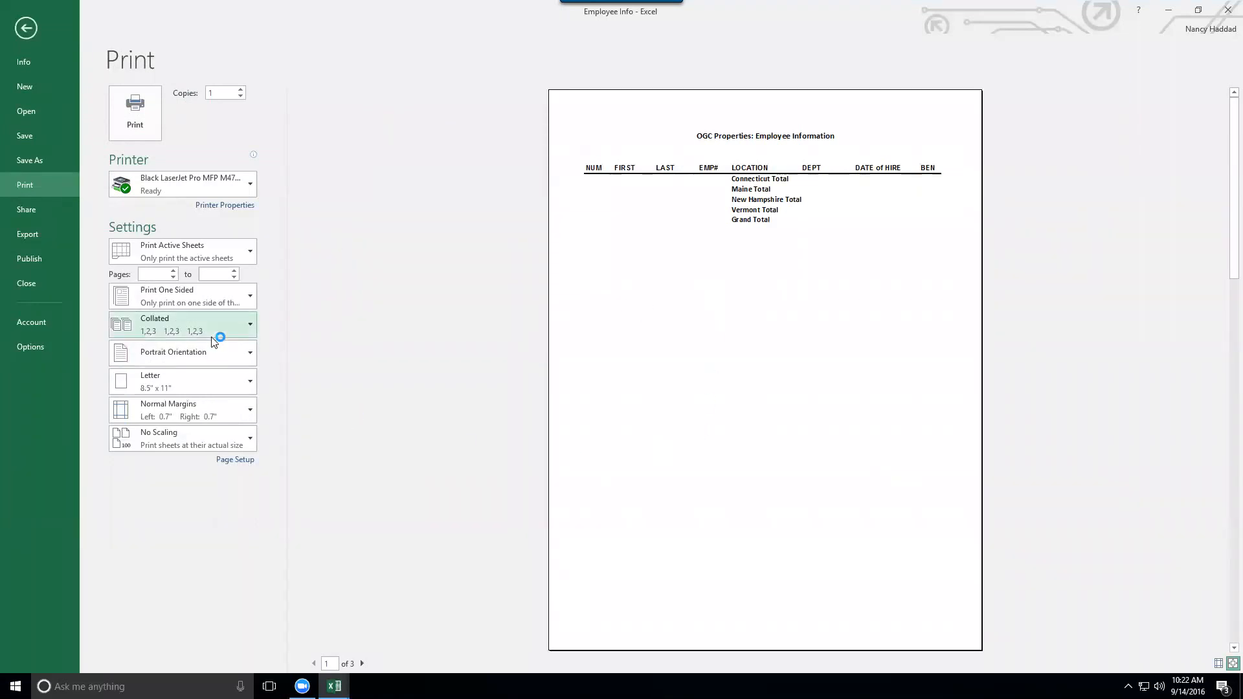
{"action": "left_click", "coordinate": [227, 356]}
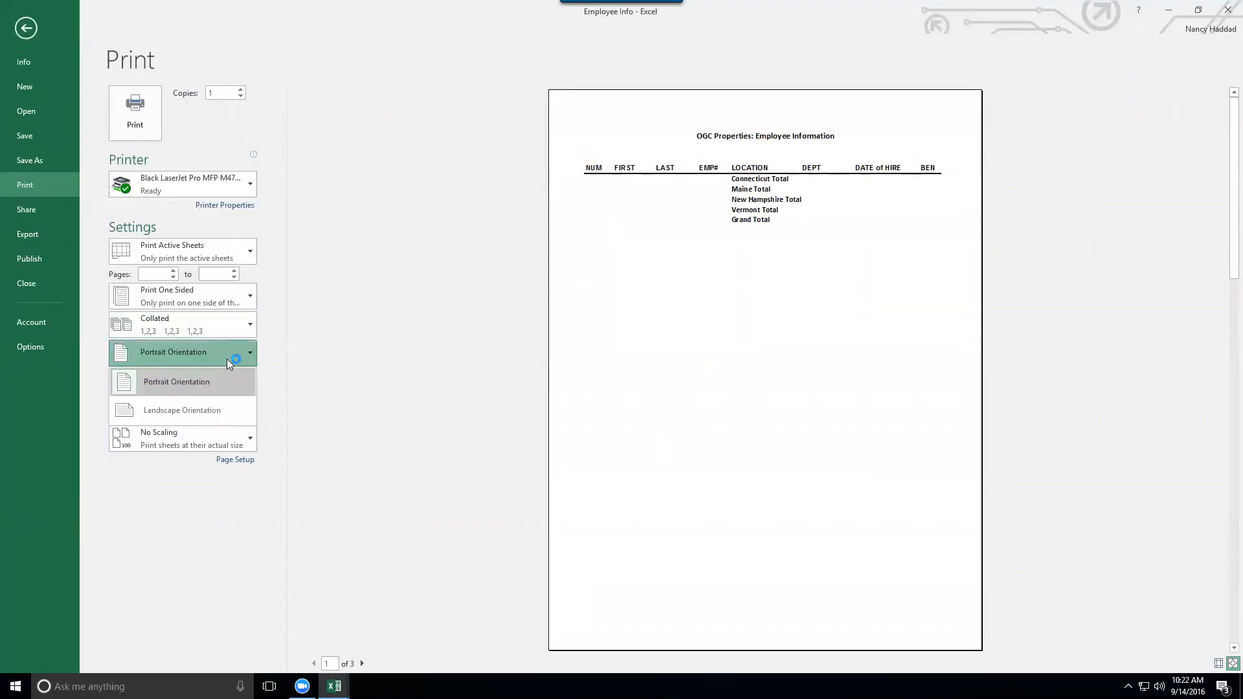
{"action": "left_click", "coordinate": [212, 411]}
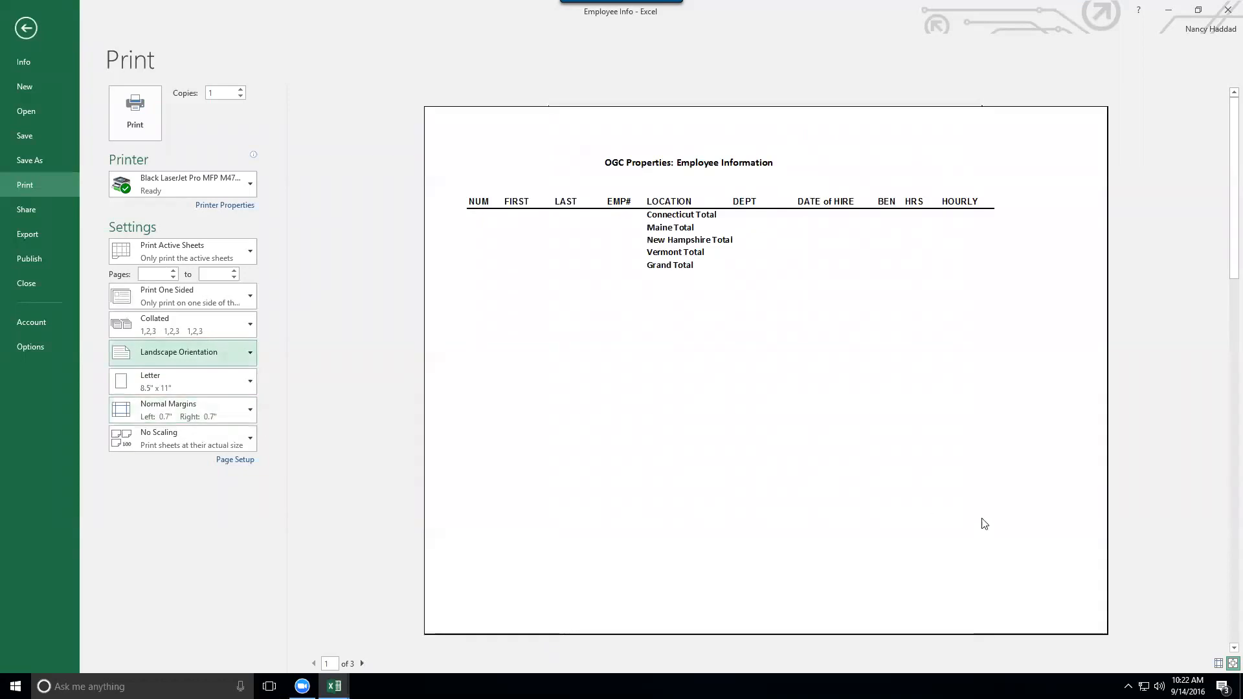
{"action": "left_click", "coordinate": [362, 663]}
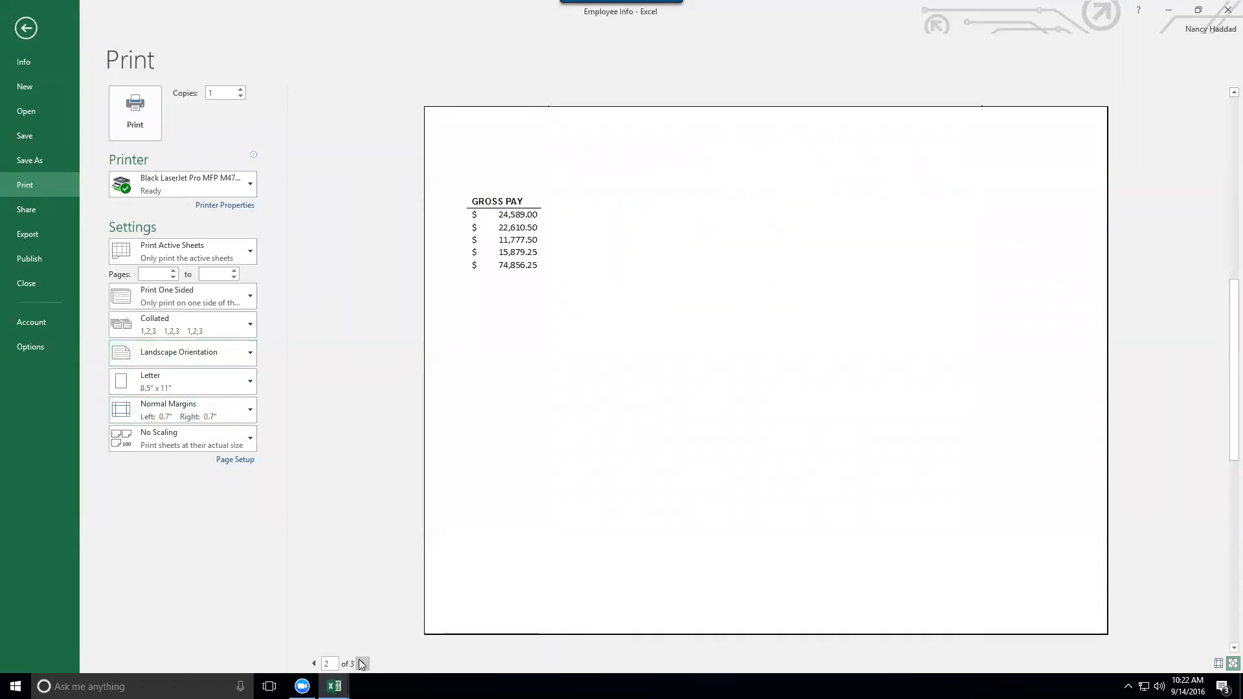
{"action": "left_click", "coordinate": [313, 663]}
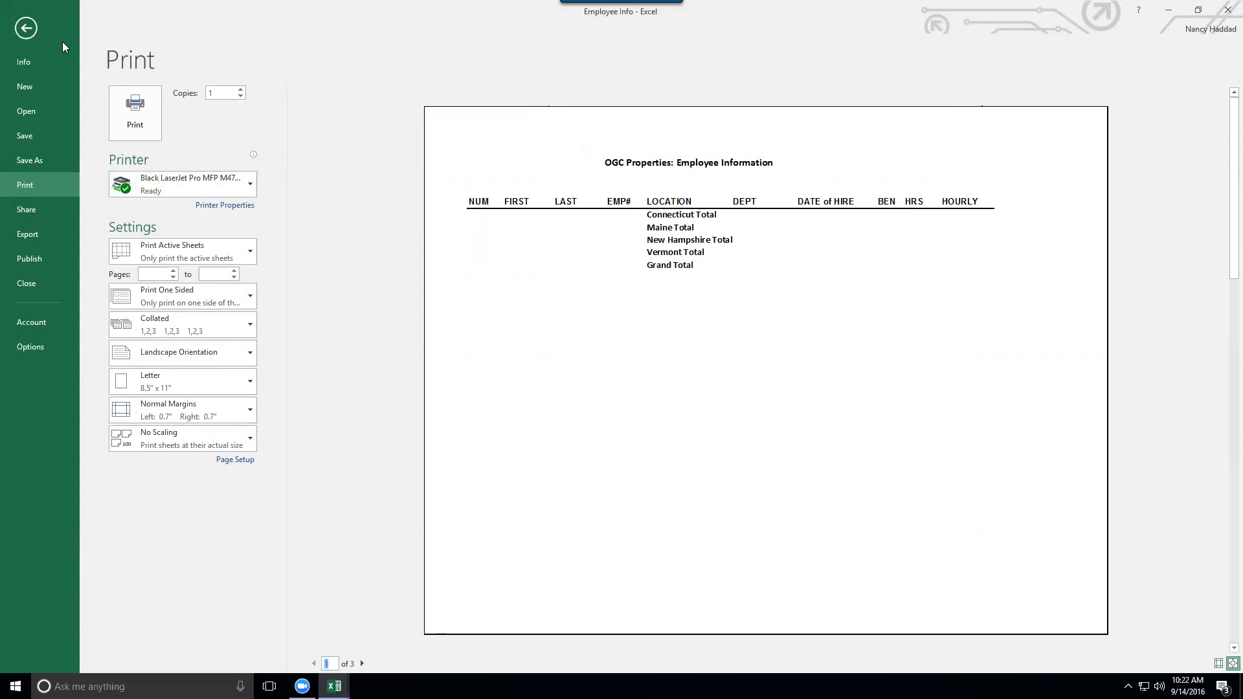
{"action": "left_click", "coordinate": [31, 28]}
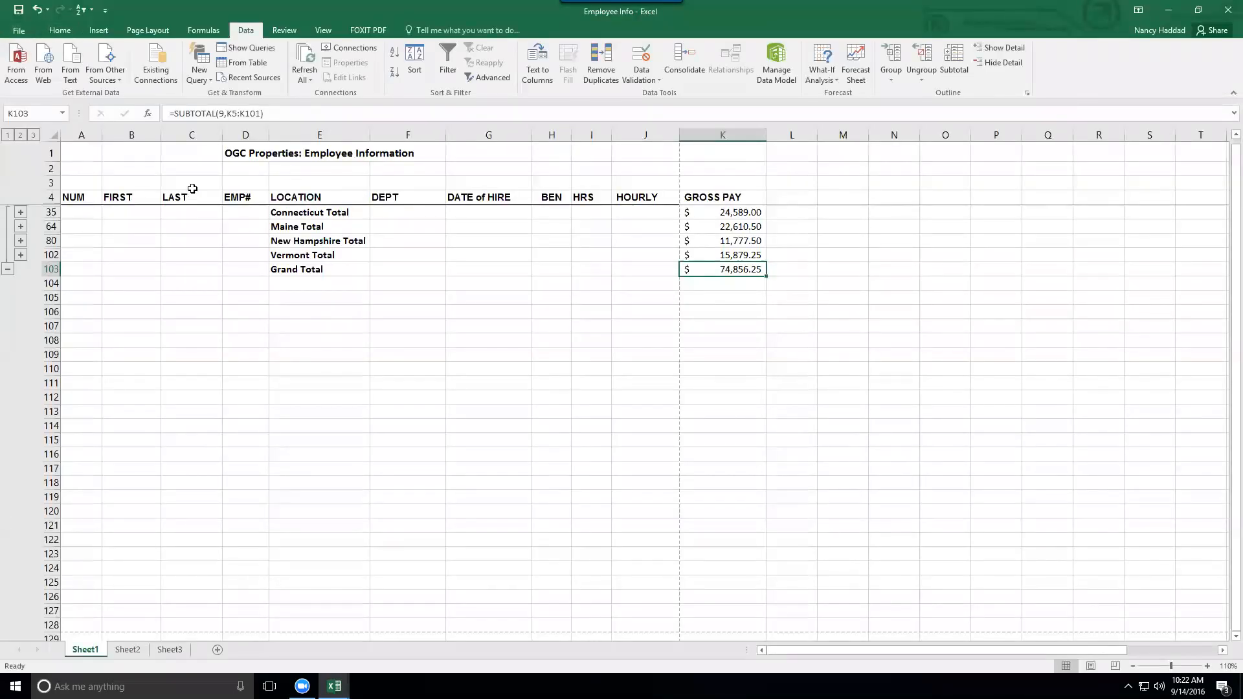
Expand the outline to all detail rows and remove all subtotals from the employee list.
{"action": "left_click", "coordinate": [33, 135]}
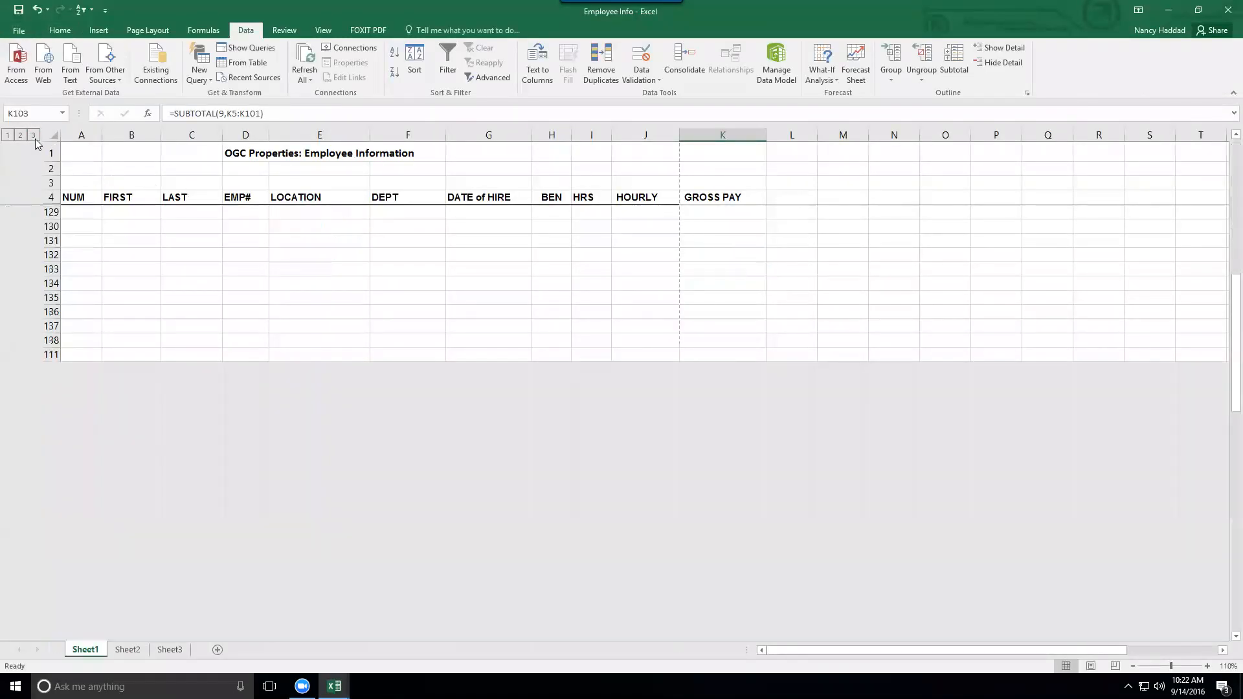
{"action": "left_click", "coordinate": [272, 357]}
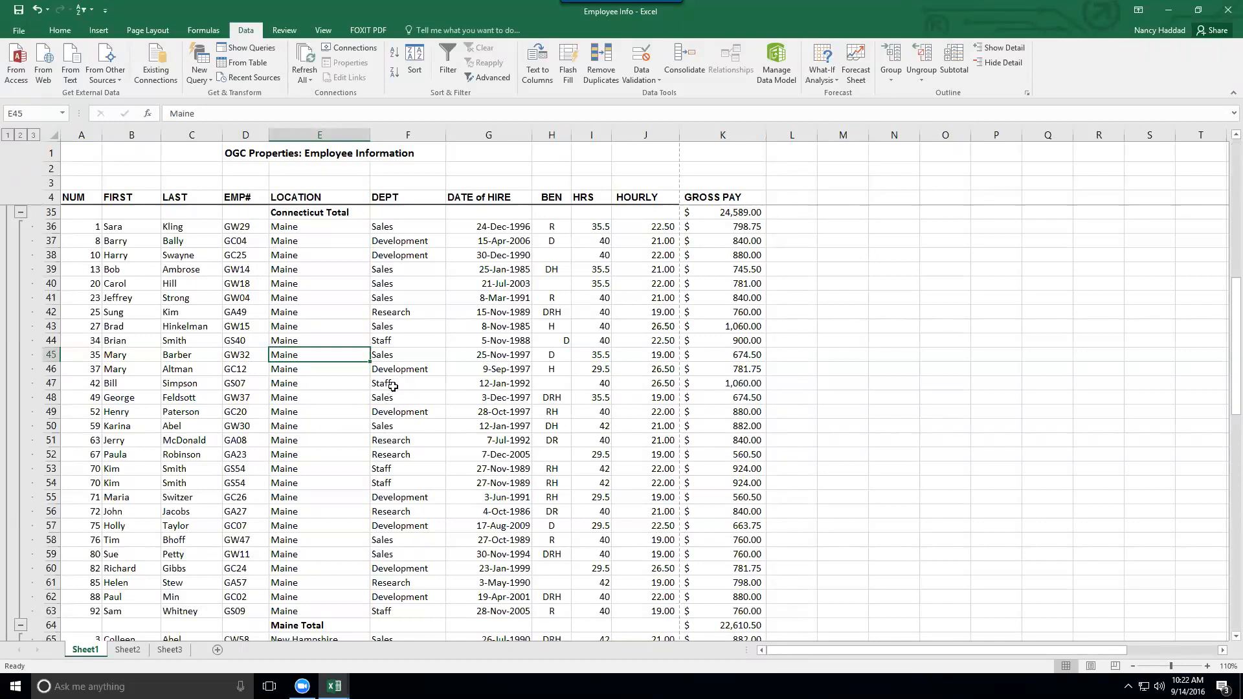
{"action": "left_click", "coordinate": [487, 295]}
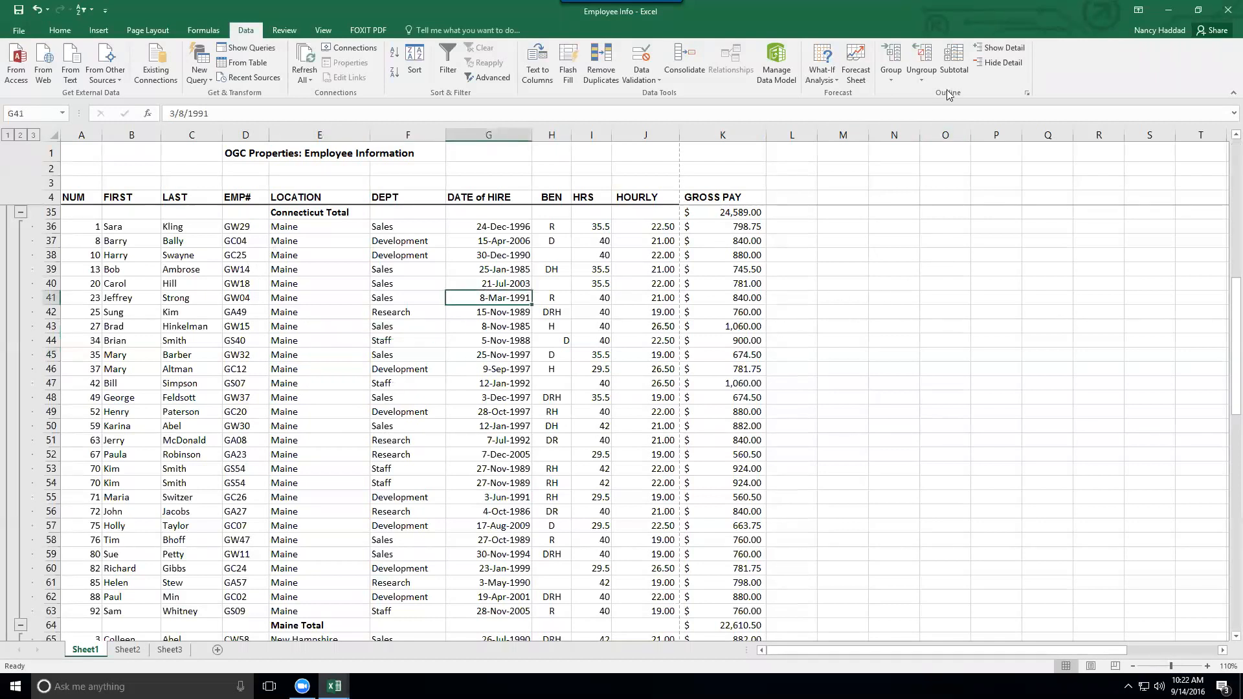
{"action": "left_click", "coordinate": [954, 68]}
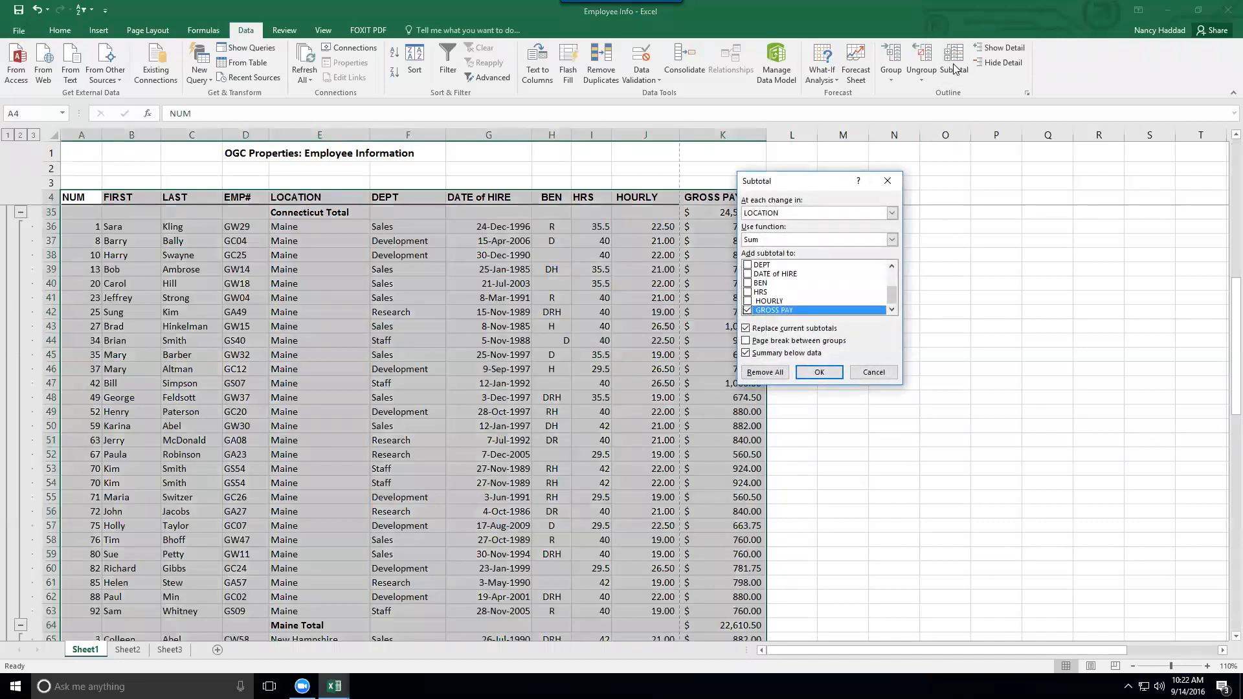
{"action": "left_click", "coordinate": [756, 375]}
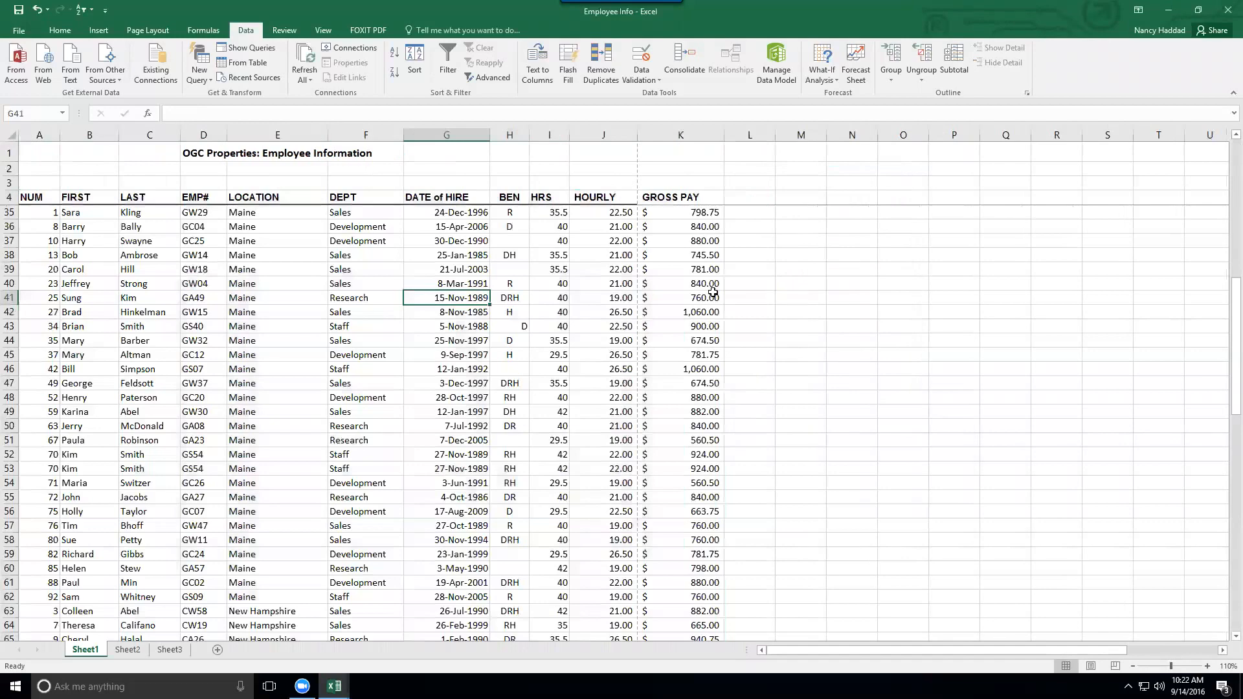
{"action": "left_click_drag", "start_coordinate": [1227, 291], "coordinate": [1210, 194]}
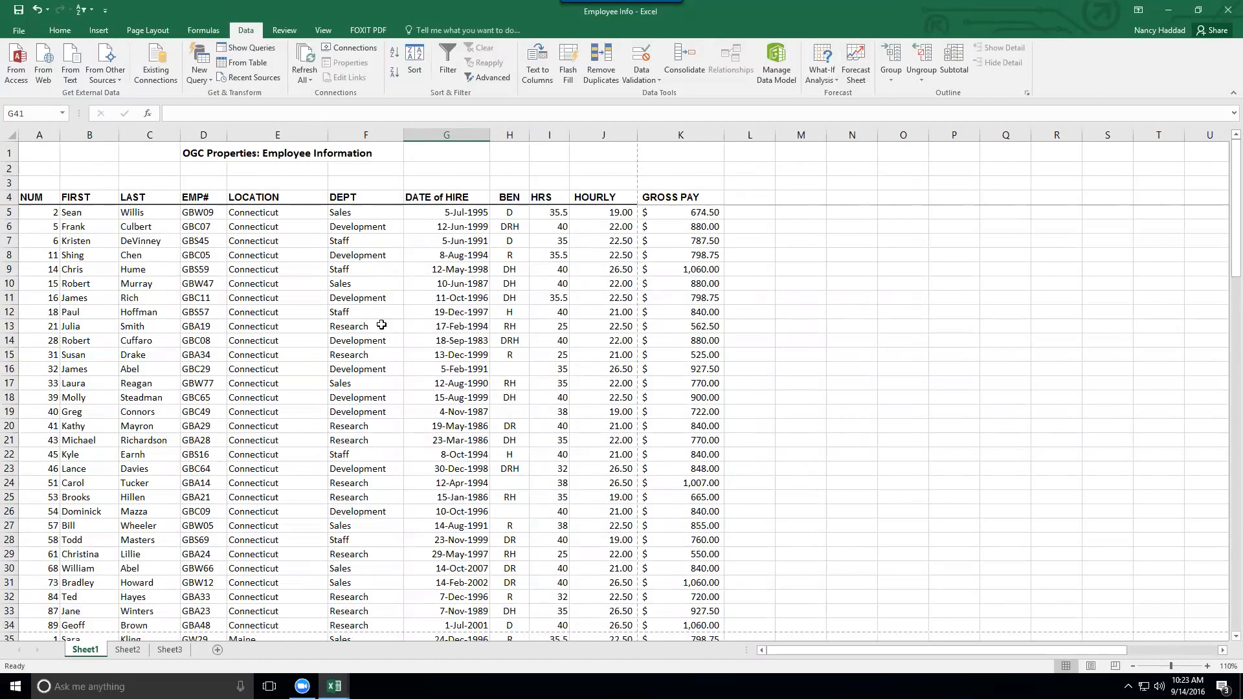
Sort the employee list by DEPT in ascending A to Z order.
{"action": "left_click", "coordinate": [355, 257]}
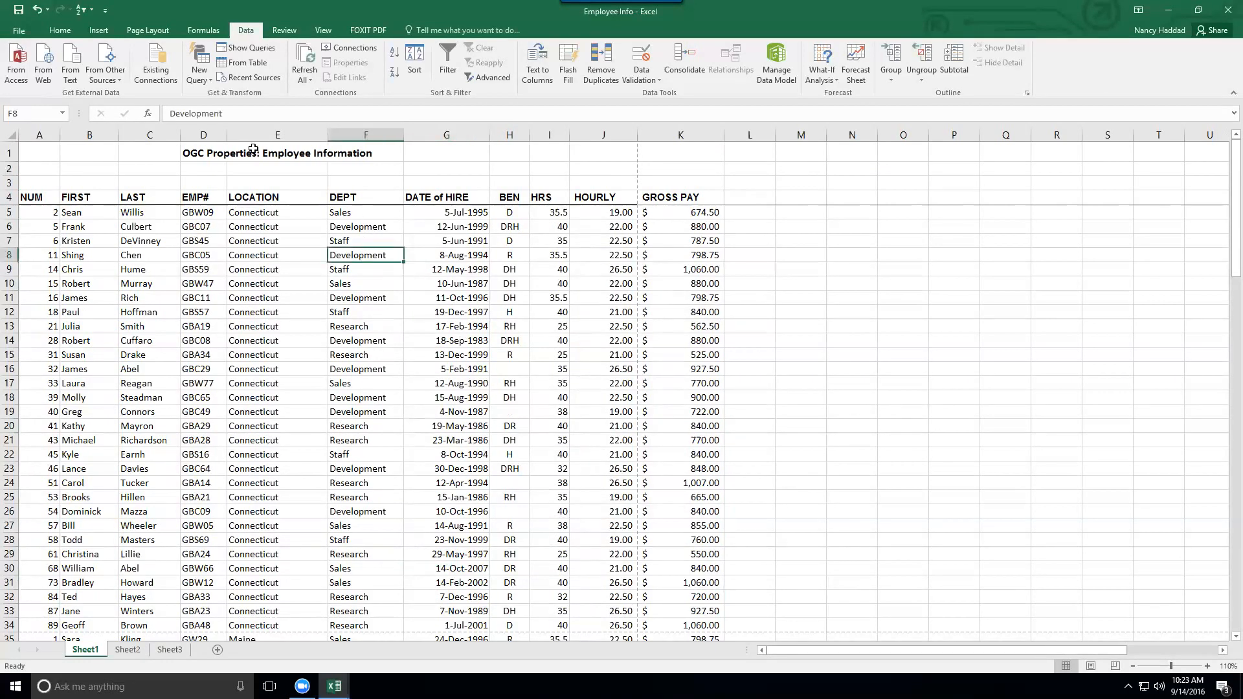
{"action": "left_click", "coordinate": [80, 10]}
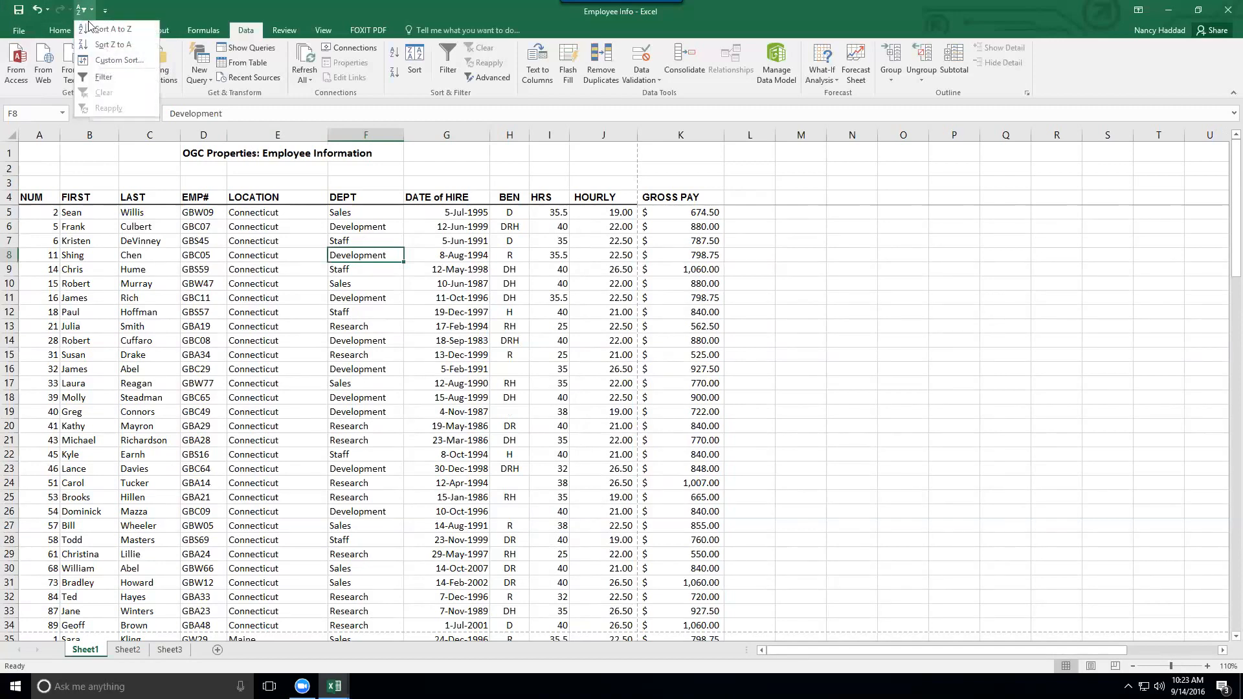
{"action": "left_click", "coordinate": [97, 29]}
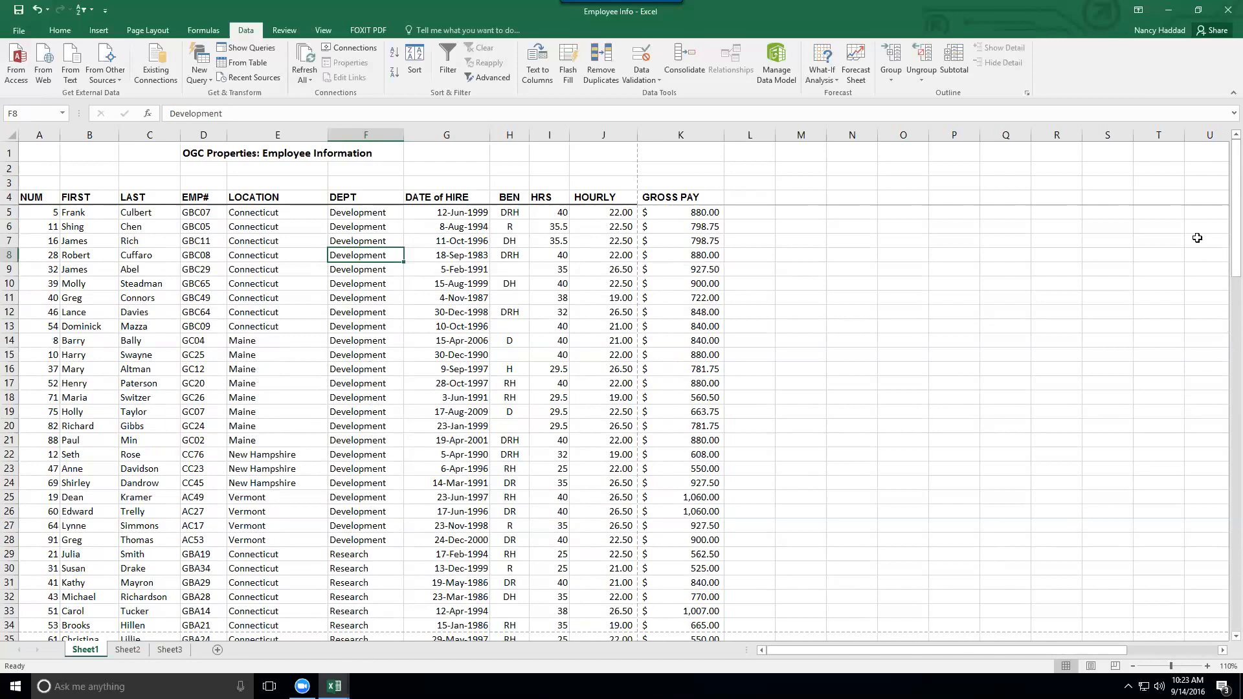
{"action": "left_click_drag", "start_coordinate": [1234, 230], "coordinate": [1233, 259]}
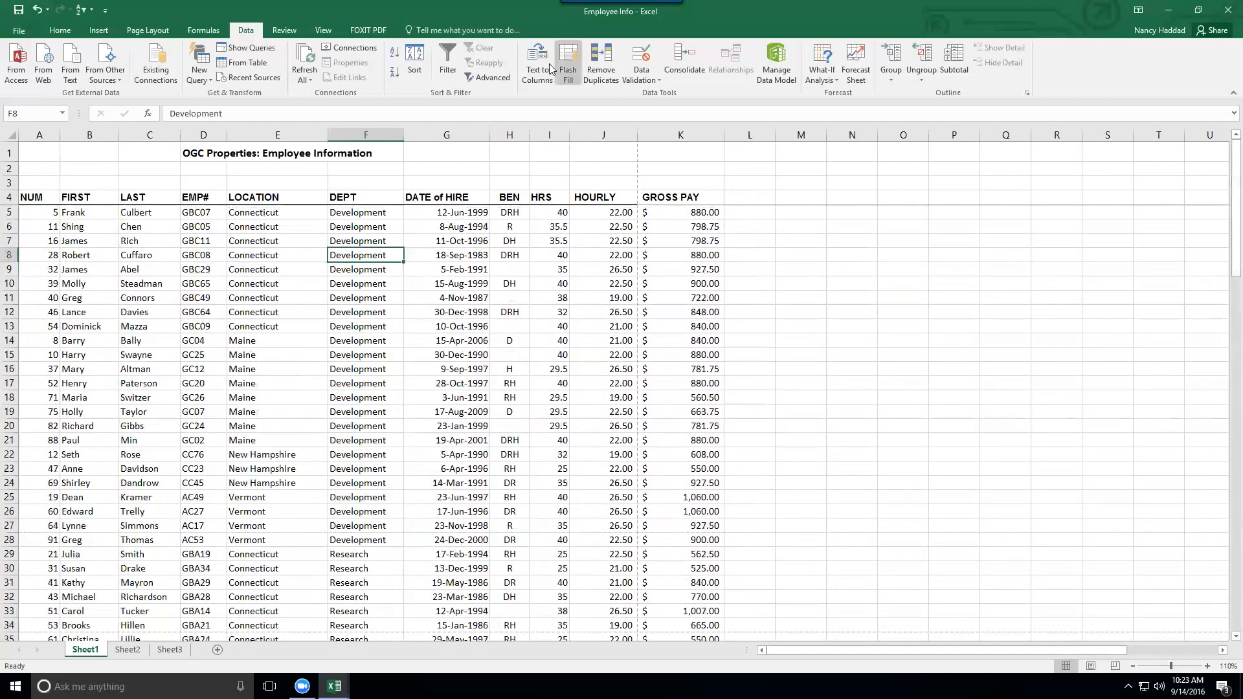
Subtotal GROSS PAY with the Sum function at each change in DEPT, and review the list down to the Grand Total.
{"action": "left_click", "coordinate": [953, 69]}
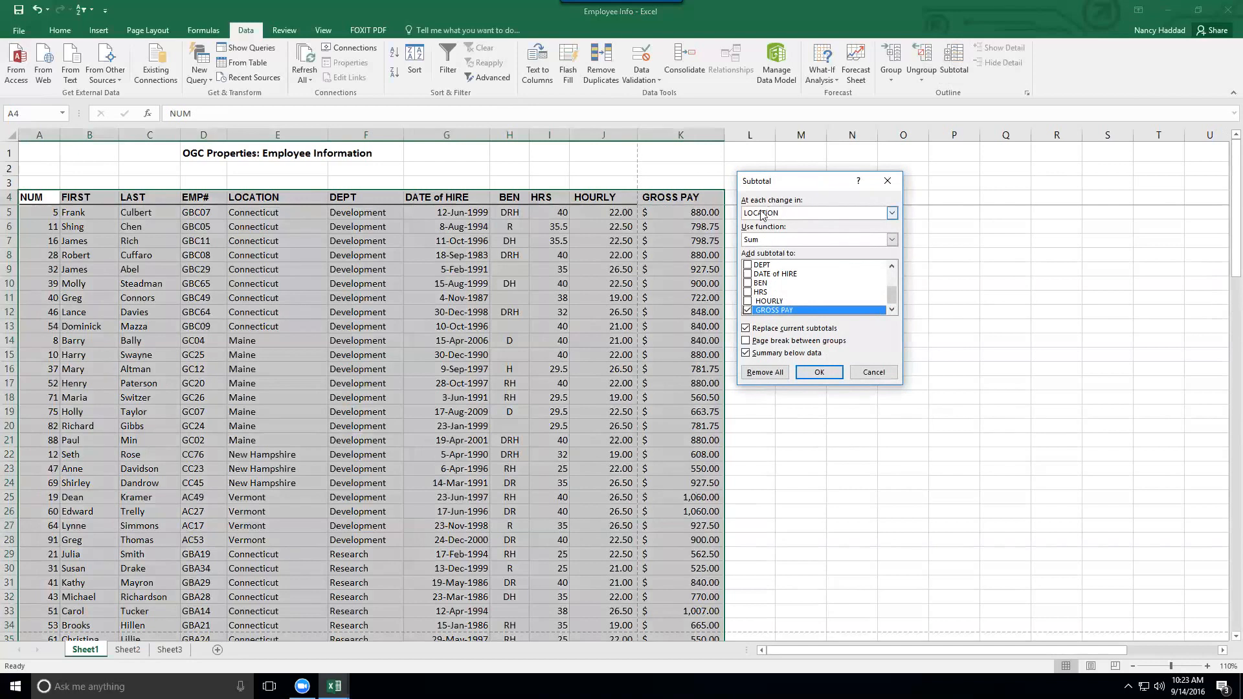
{"action": "left_click", "coordinate": [892, 213]}
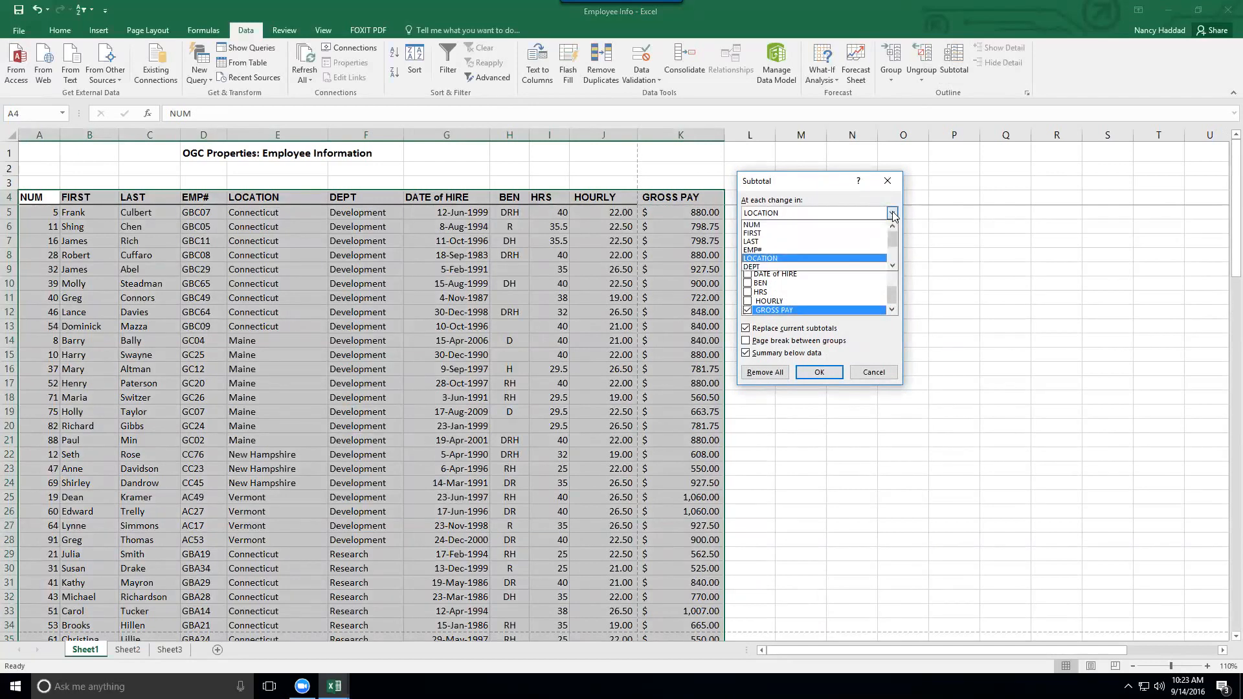
{"action": "left_click", "coordinate": [772, 267]}
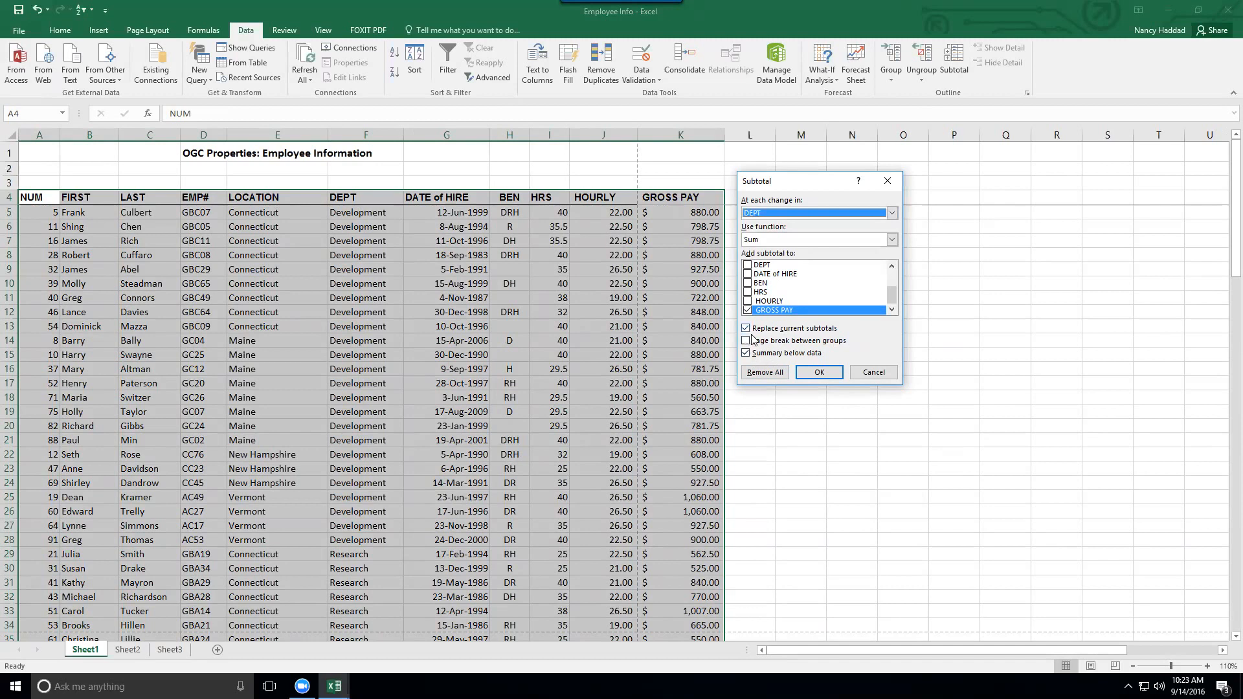
{"action": "left_click", "coordinate": [813, 376]}
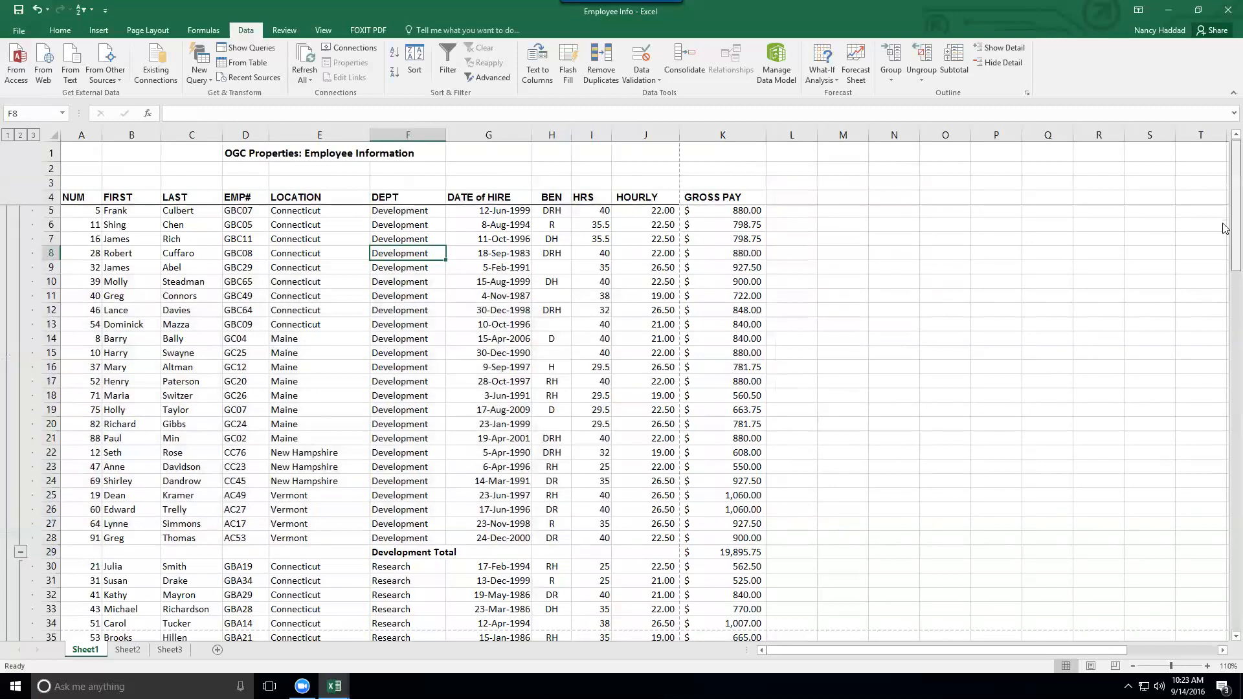
{"action": "scroll", "coordinate": [1224, 241], "scroll_direction": "down", "scroll_amount": 4}
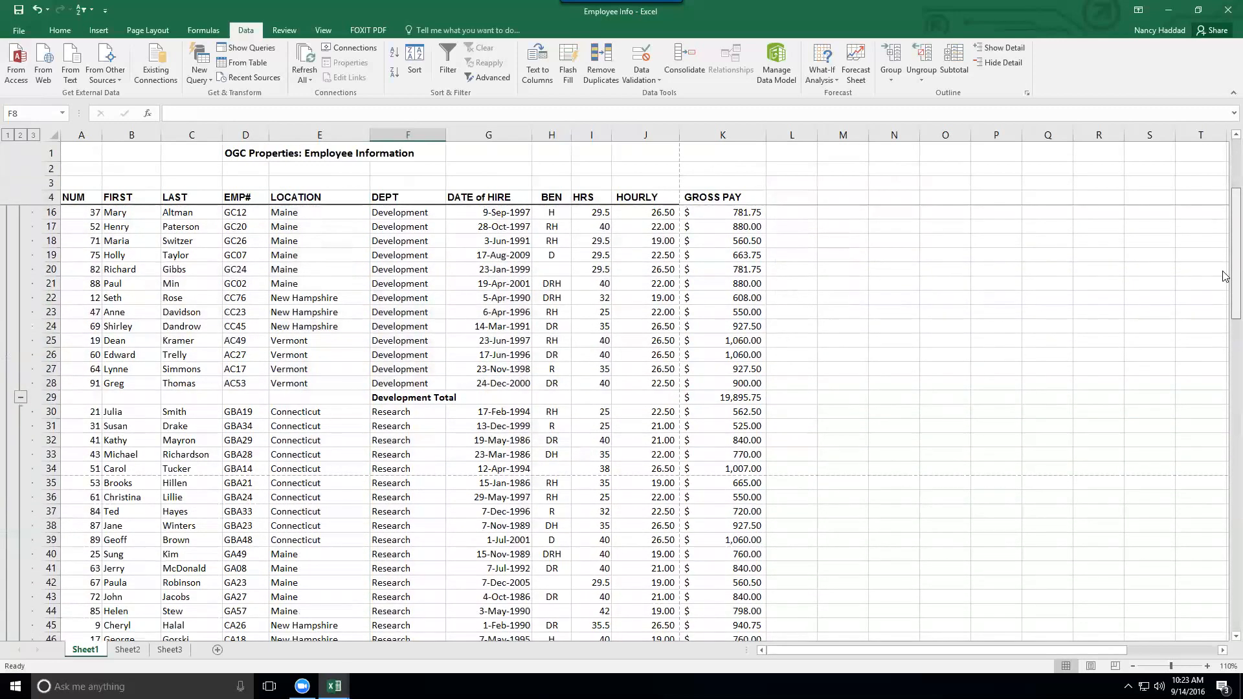
{"action": "scroll", "coordinate": [1224, 276], "scroll_direction": "down", "scroll_amount": 10}
{"action": "scroll", "coordinate": [1217, 433], "scroll_direction": "down", "scroll_amount": 11}
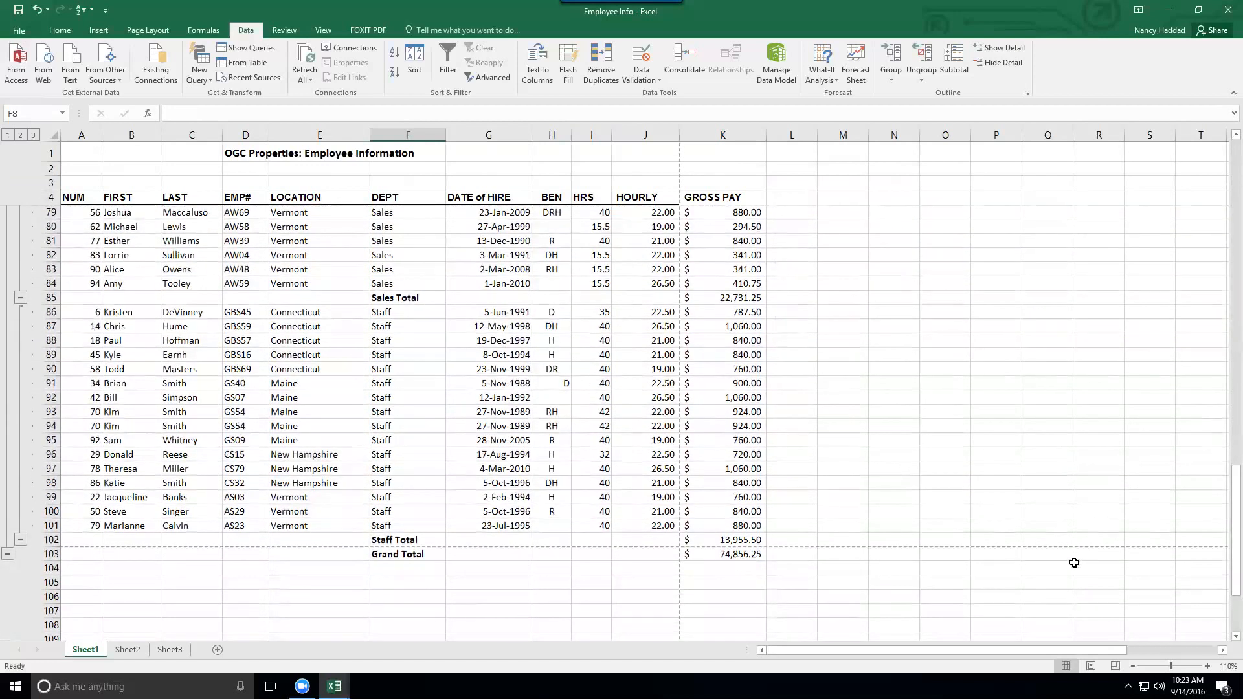
{"action": "scroll", "coordinate": [1222, 388], "scroll_direction": "up", "scroll_amount": 12}
{"action": "scroll", "coordinate": [1216, 248], "scroll_direction": "up", "scroll_amount": 13}
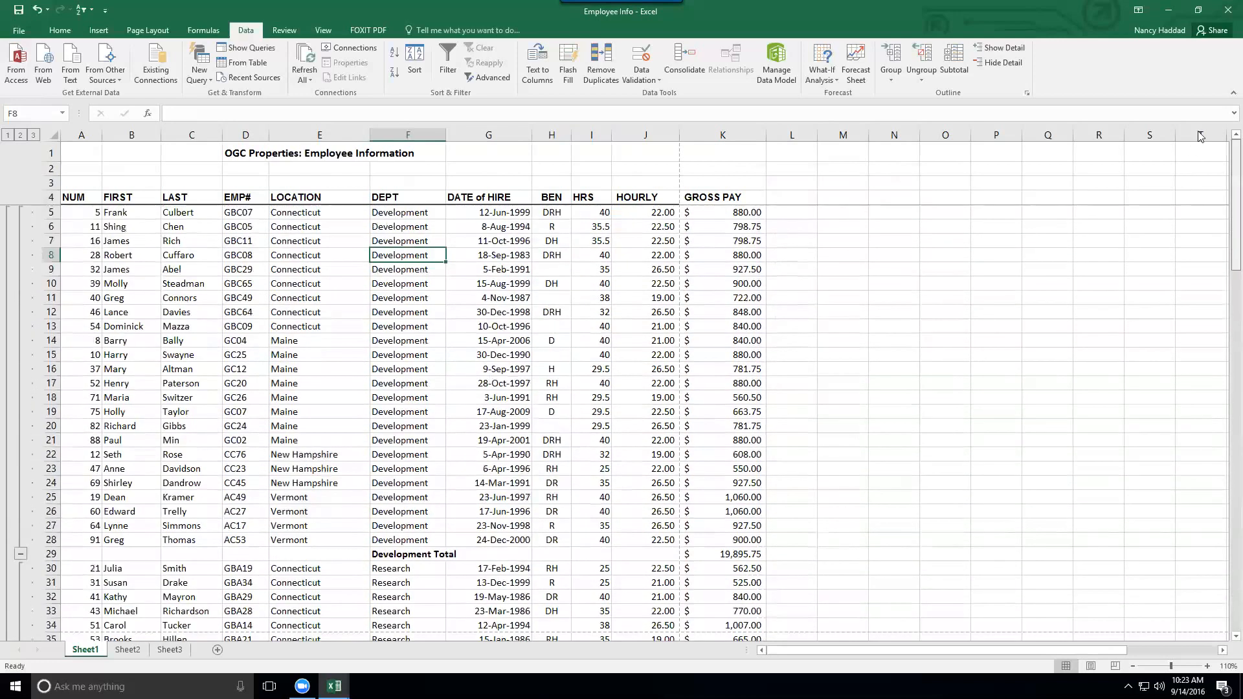
Add HRS to the summed department subtotals, and inspect the Development Total formula and the Grand Total row.
{"action": "left_click", "coordinate": [953, 62]}
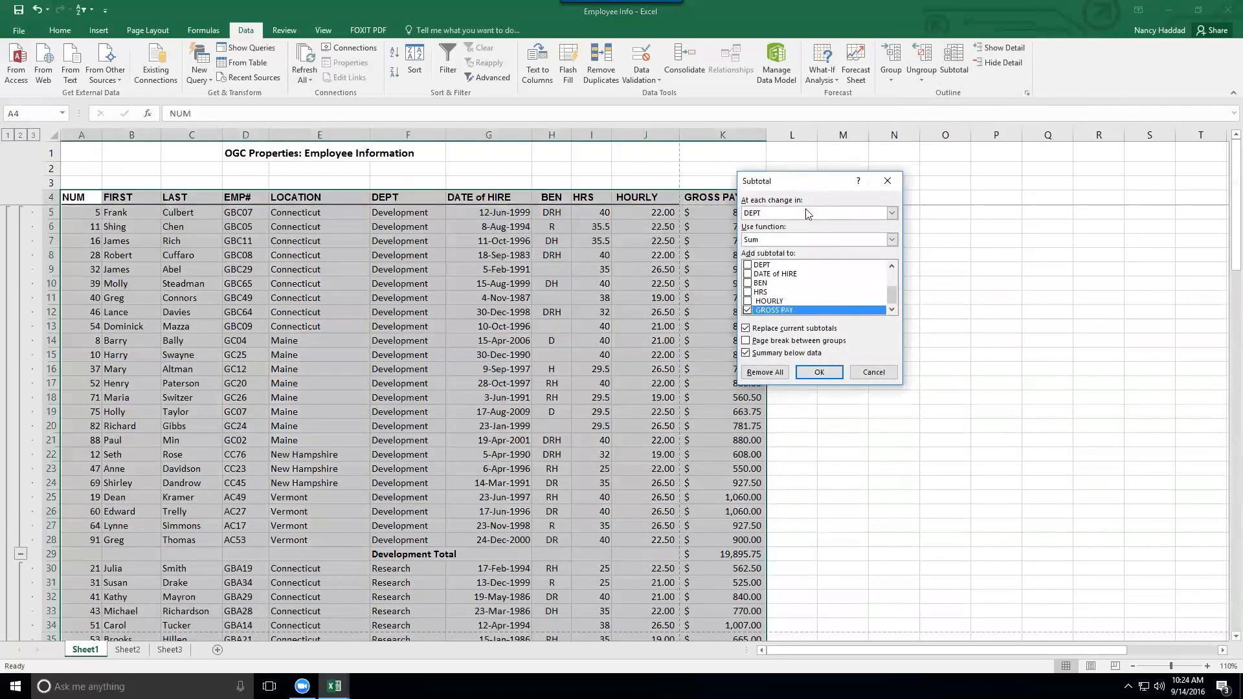
{"action": "left_click", "coordinate": [748, 292]}
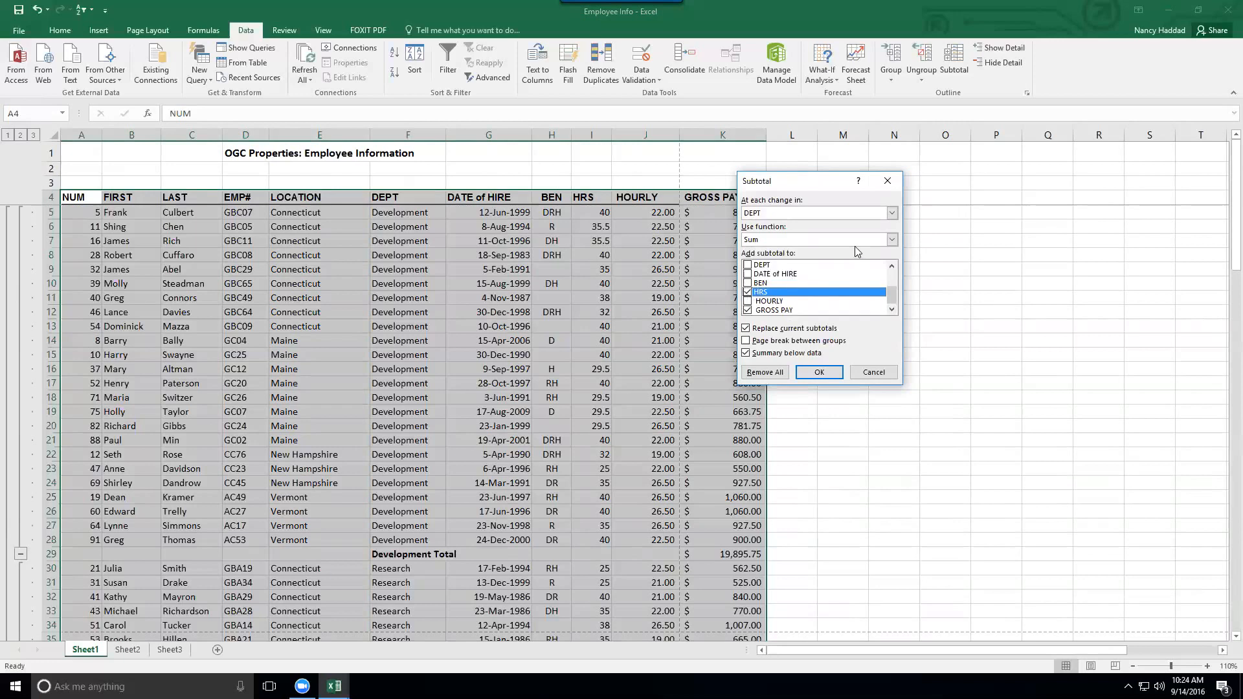
{"action": "left_click", "coordinate": [819, 372]}
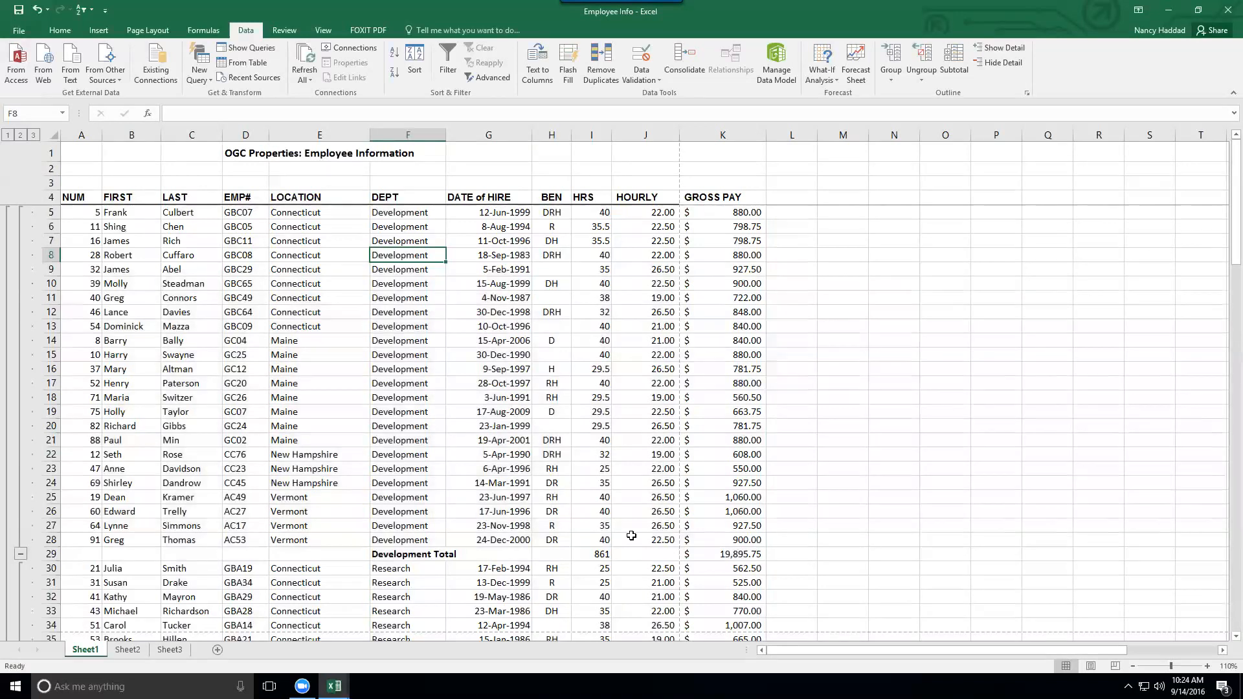
{"action": "left_click", "coordinate": [598, 556]}
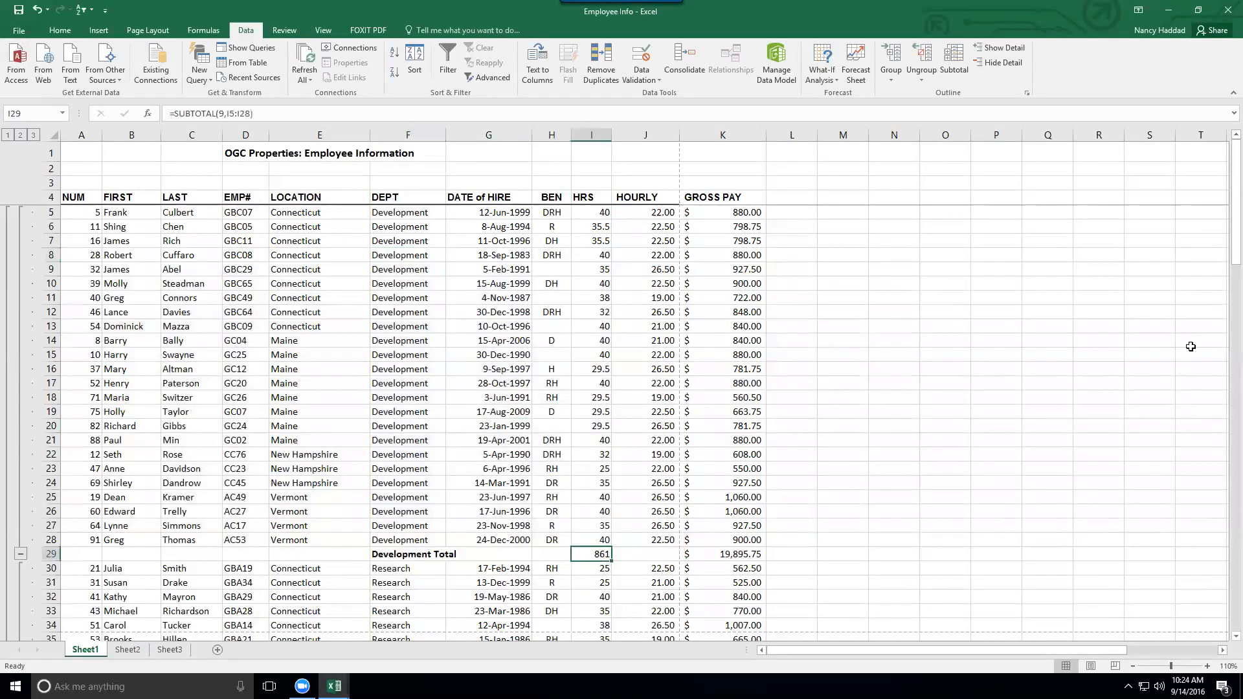
{"action": "scroll", "coordinate": [1224, 228], "scroll_direction": "down", "scroll_amount": 1}
{"action": "scroll", "coordinate": [1223, 227], "scroll_direction": "down", "scroll_amount": 20}
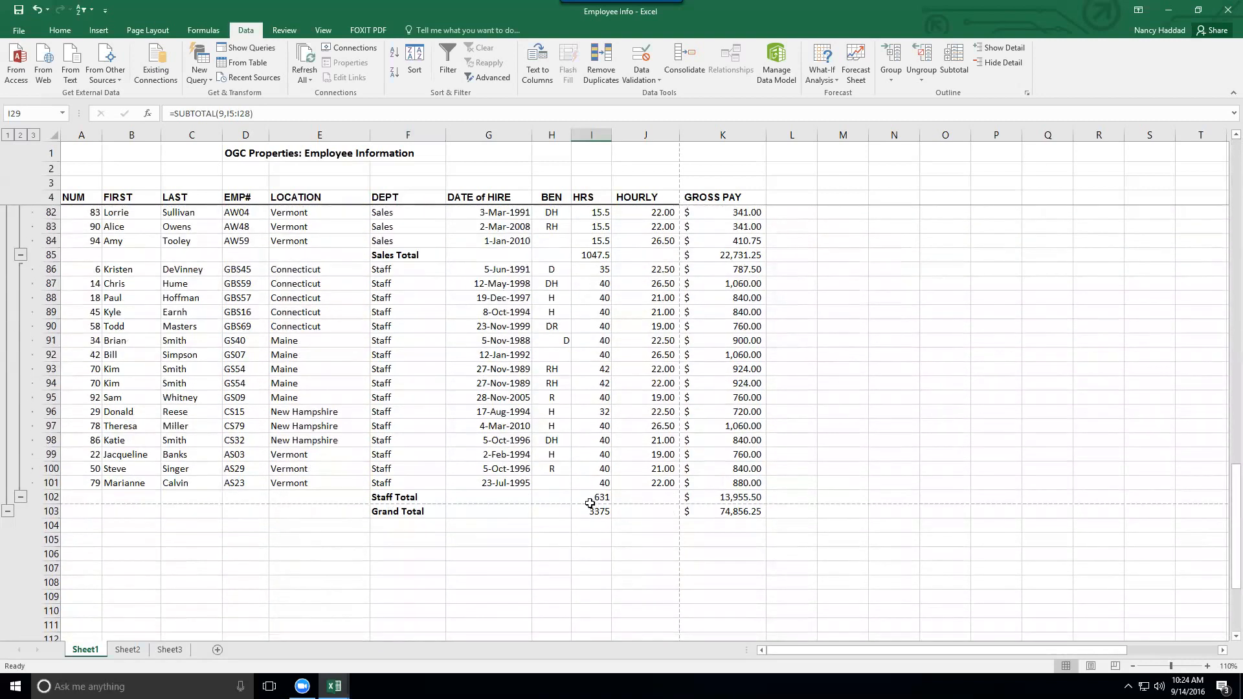
{"action": "left_click_drag", "start_coordinate": [1227, 482], "coordinate": [963, 184]}
Remove all department subtotals from the employee list.
{"action": "left_click", "coordinate": [385, 239]}
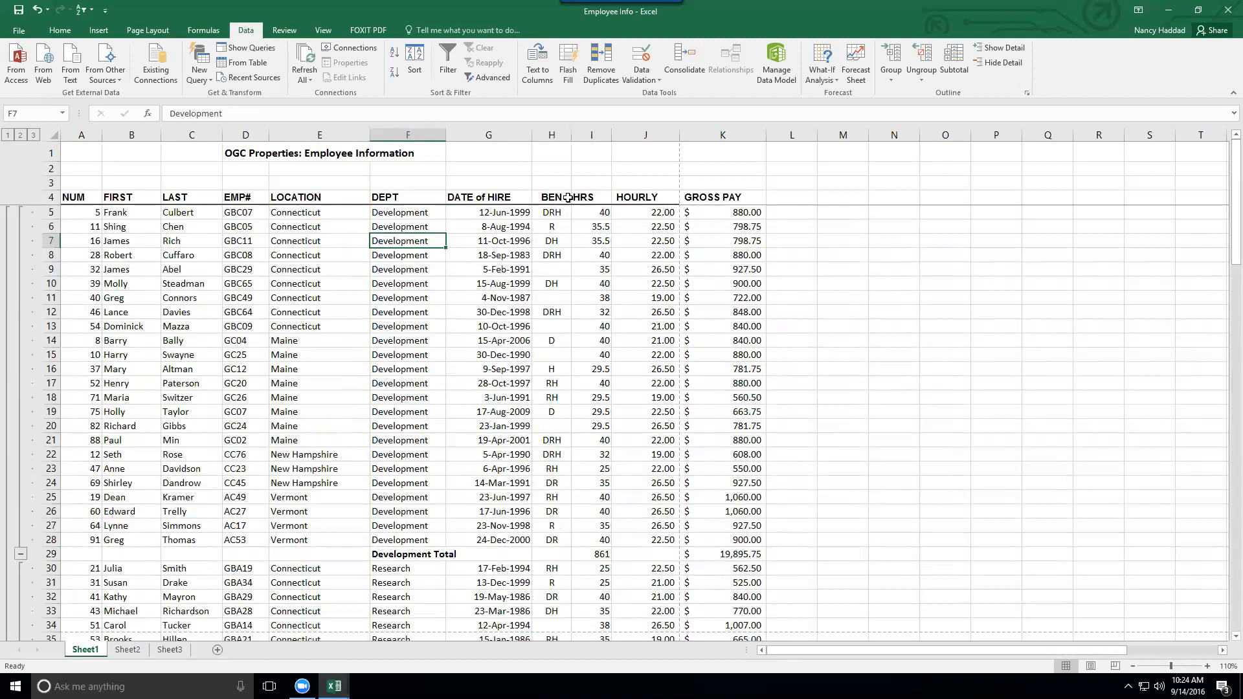
{"action": "left_click", "coordinate": [952, 65]}
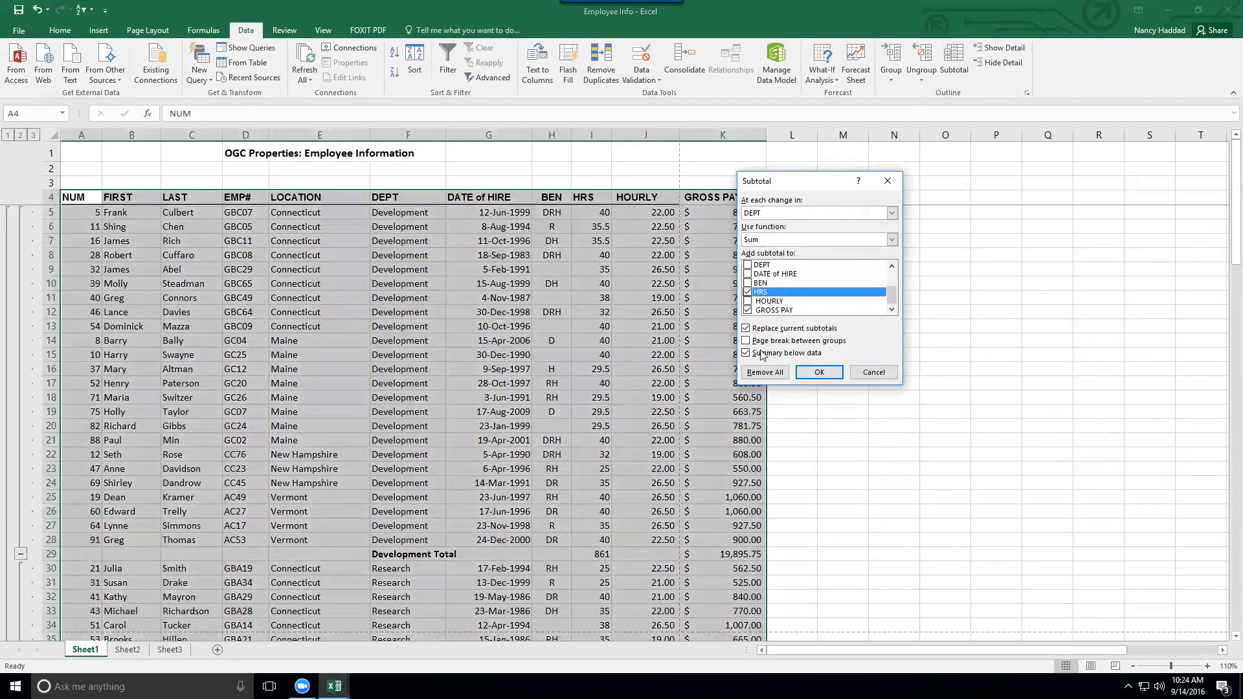
{"action": "left_click", "coordinate": [764, 371]}
{"action": "left_click", "coordinate": [388, 383]}
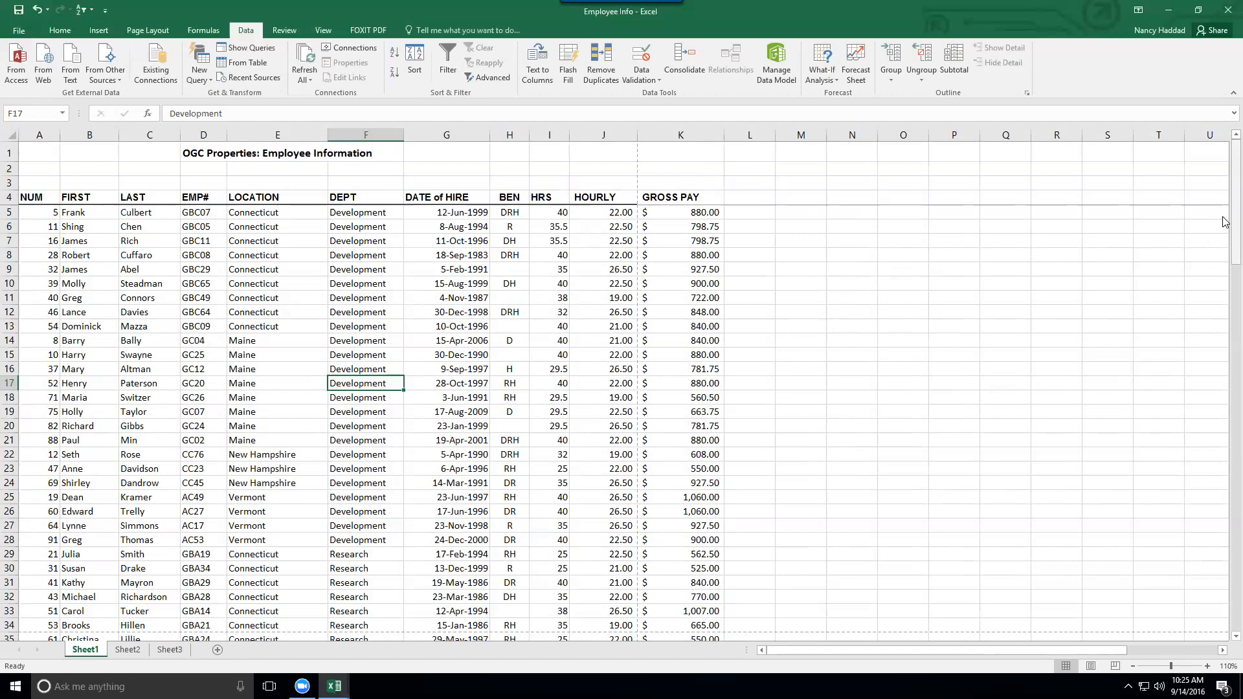
Copy the header row from NUM to GROSS PAY below the employee list, starting at cell A105.
{"action": "left_click_drag", "start_coordinate": [1223, 221], "coordinate": [1224, 436]}
{"action": "scroll", "coordinate": [513, 269], "scroll_direction": "down", "scroll_amount": 3}
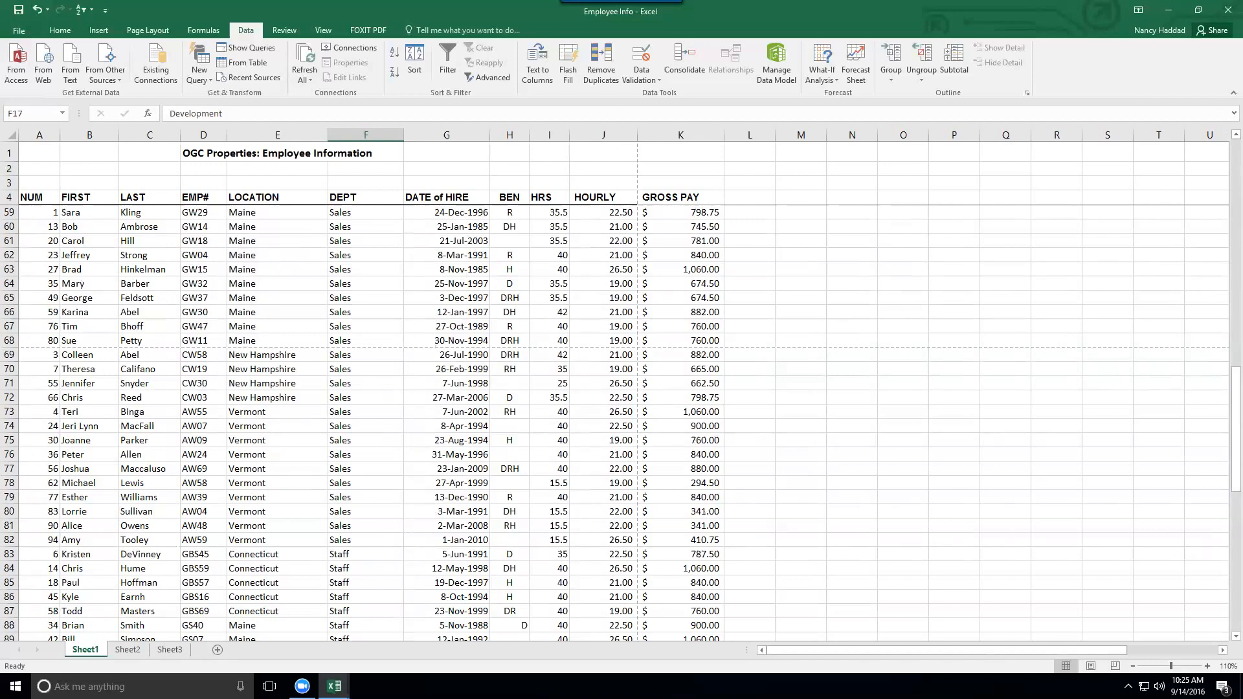
{"action": "left_click_drag", "start_coordinate": [1236, 388], "coordinate": [1235, 160]}
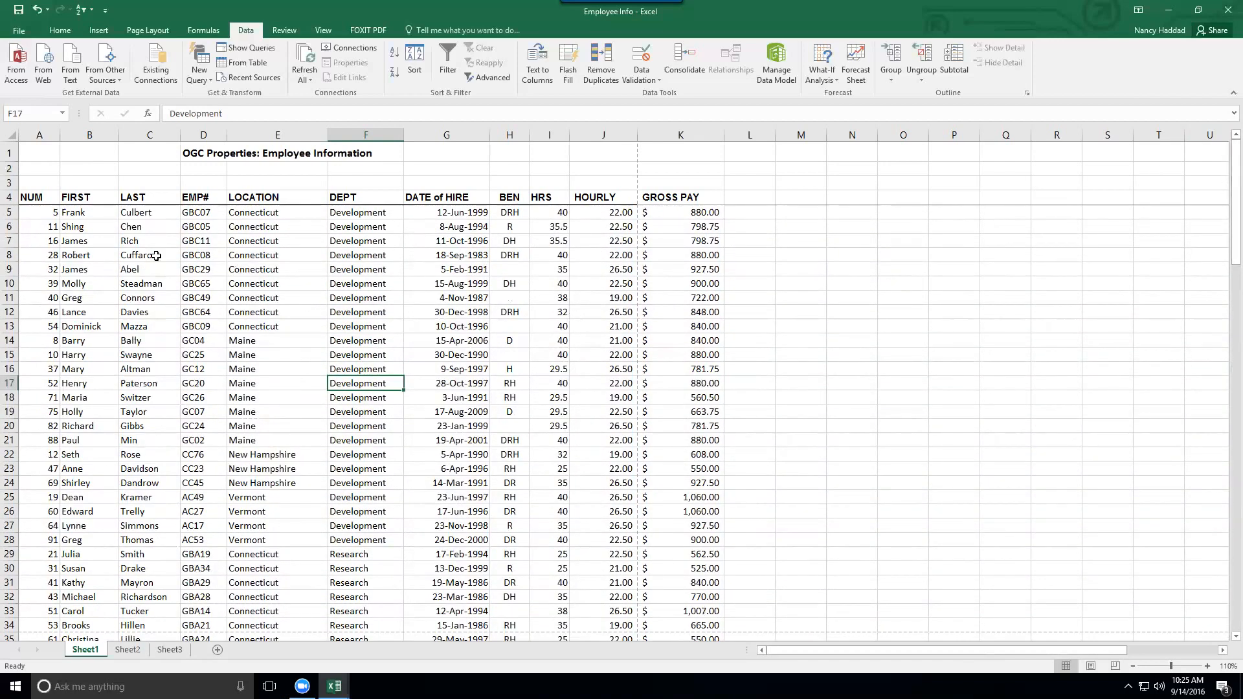
{"action": "left_click_drag", "start_coordinate": [41, 198], "coordinate": [674, 196]}
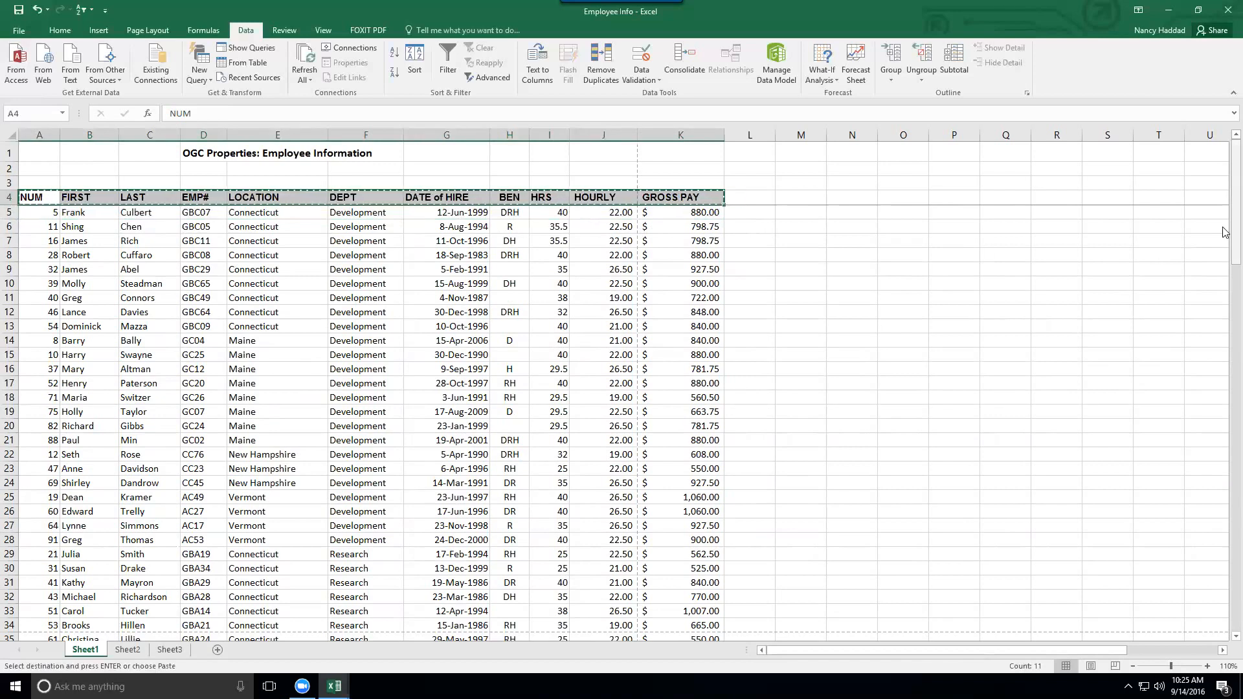
{"action": "left_click_drag", "start_coordinate": [1229, 230], "coordinate": [1212, 630]}
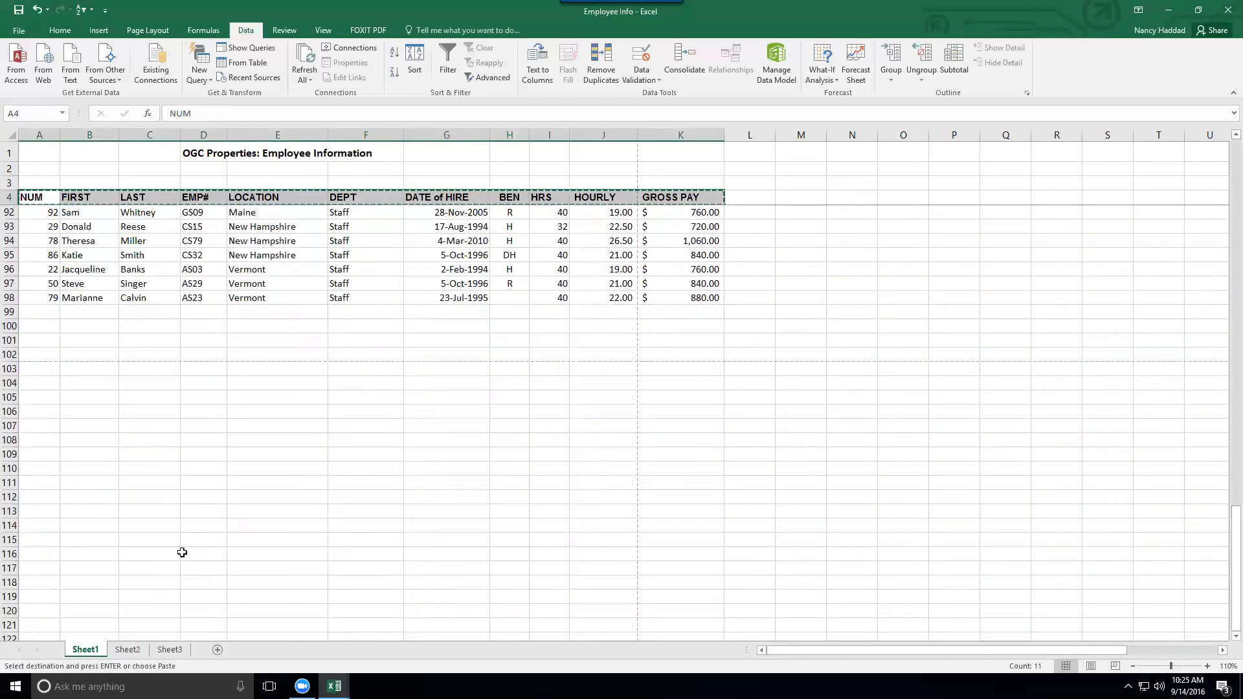
{"action": "right_click", "coordinate": [44, 399]}
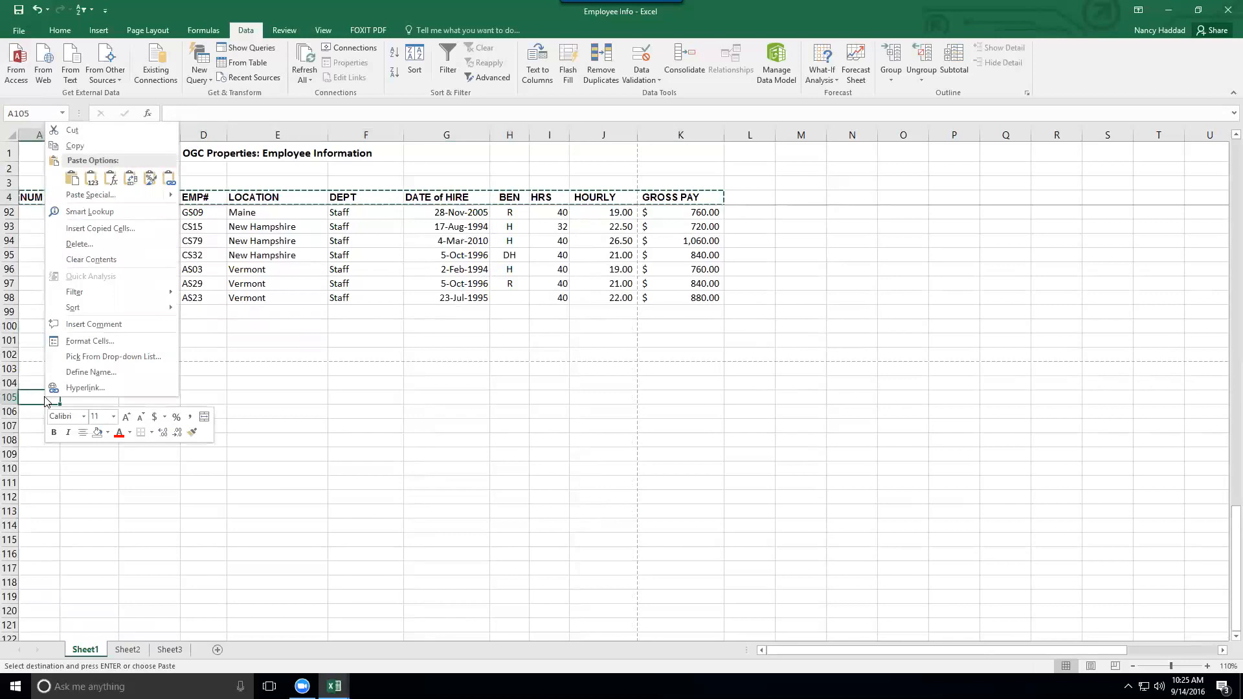
{"action": "mouse_move", "coordinate": [97, 195]}
{"action": "left_click", "coordinate": [175, 256]}
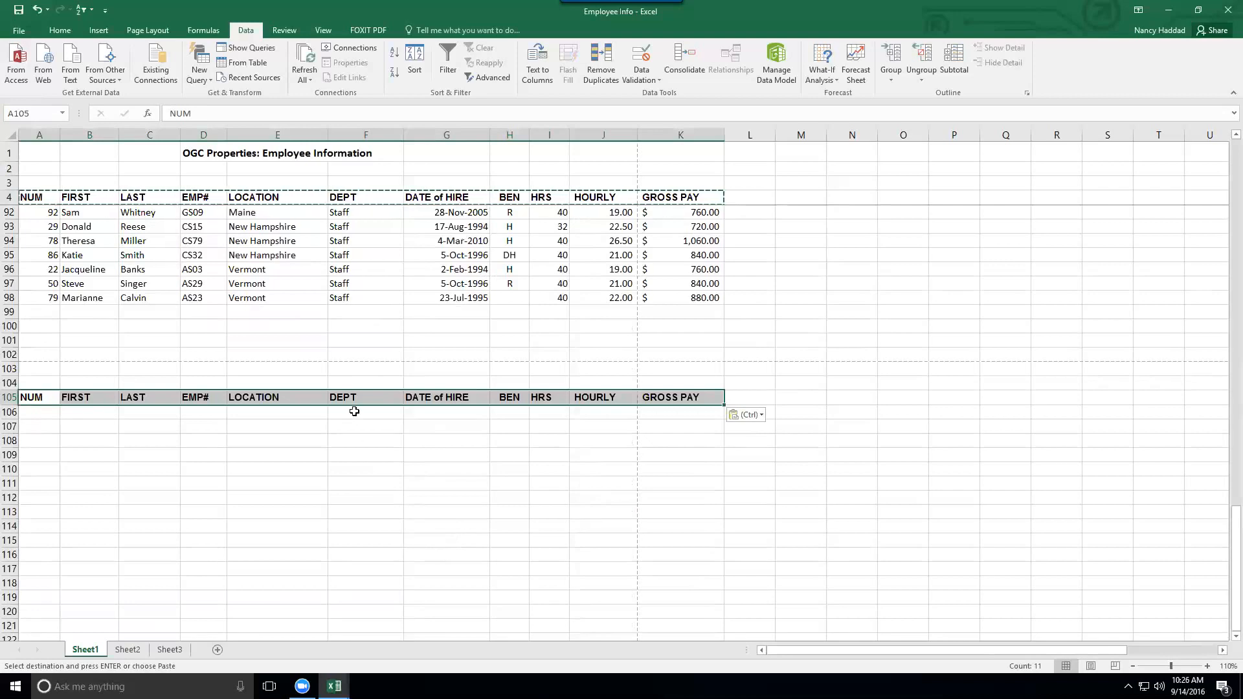
Enter Vermont as the LOCATION criterion in cell E106 under the copied headers.
{"action": "left_click", "coordinate": [307, 411]}
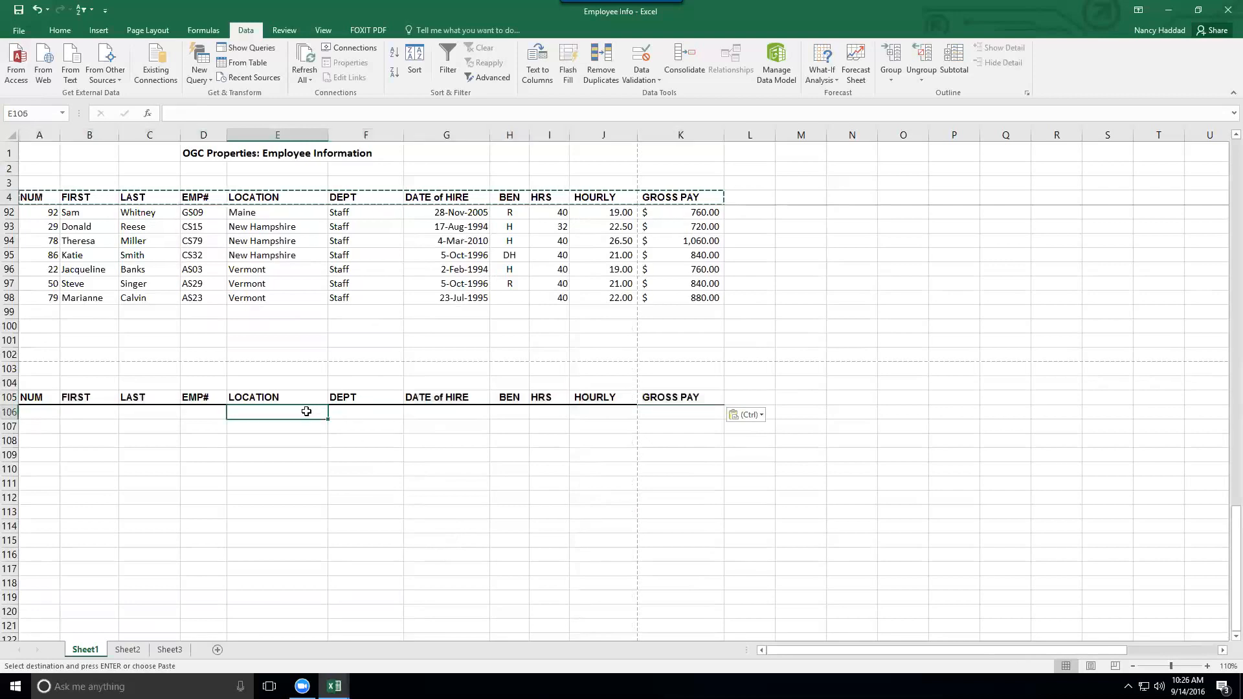
{"action": "type", "text": "Vermont"}
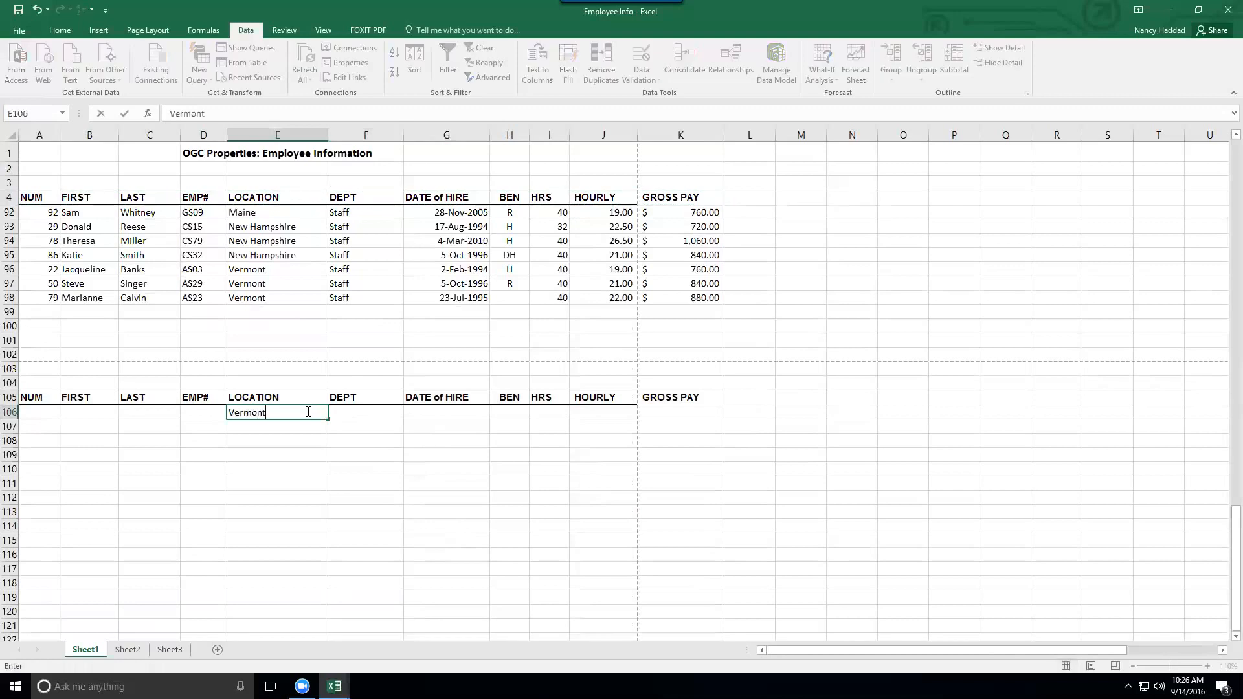
{"action": "key", "text": "Return"}
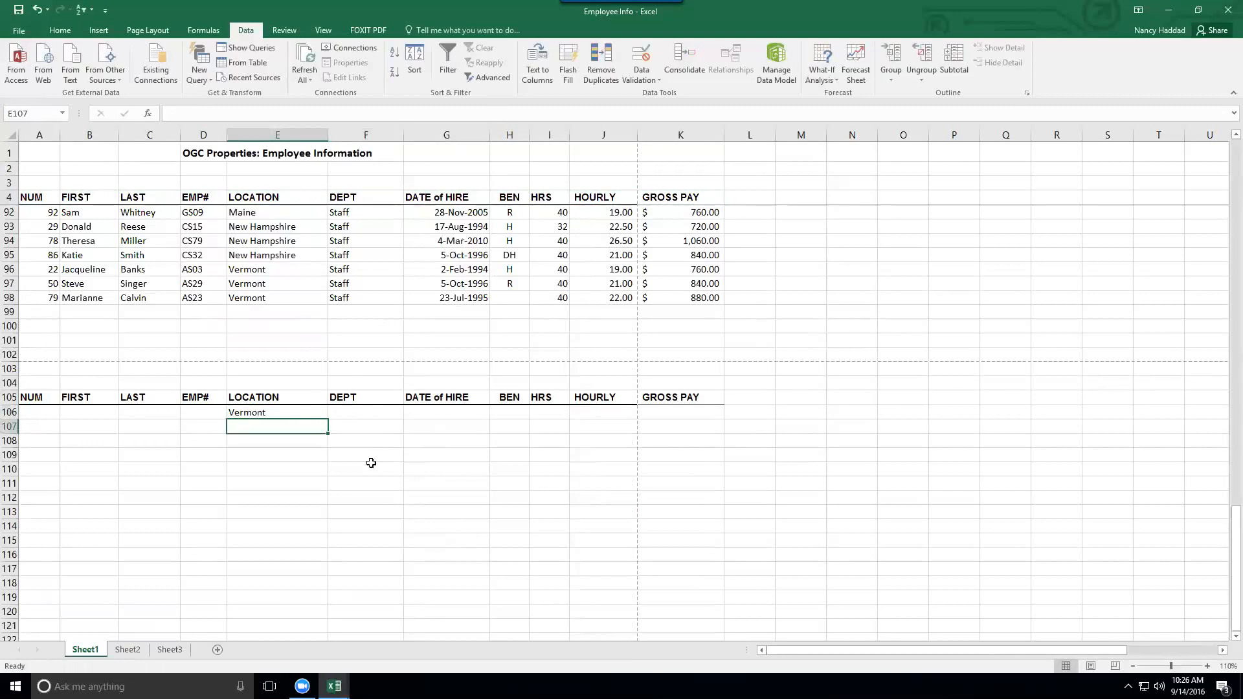
{"action": "left_click", "coordinate": [442, 455]}
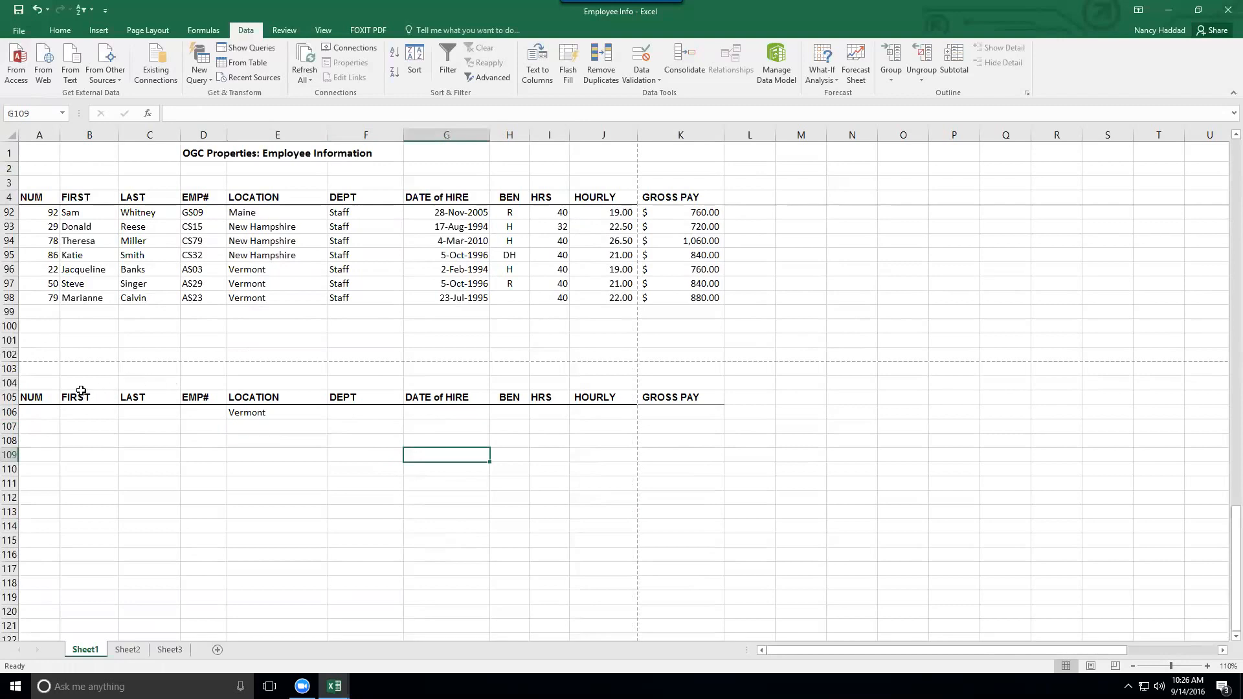
Name the criteria range A105:K106 crit1.
{"action": "left_click_drag", "start_coordinate": [47, 397], "coordinate": [673, 415]}
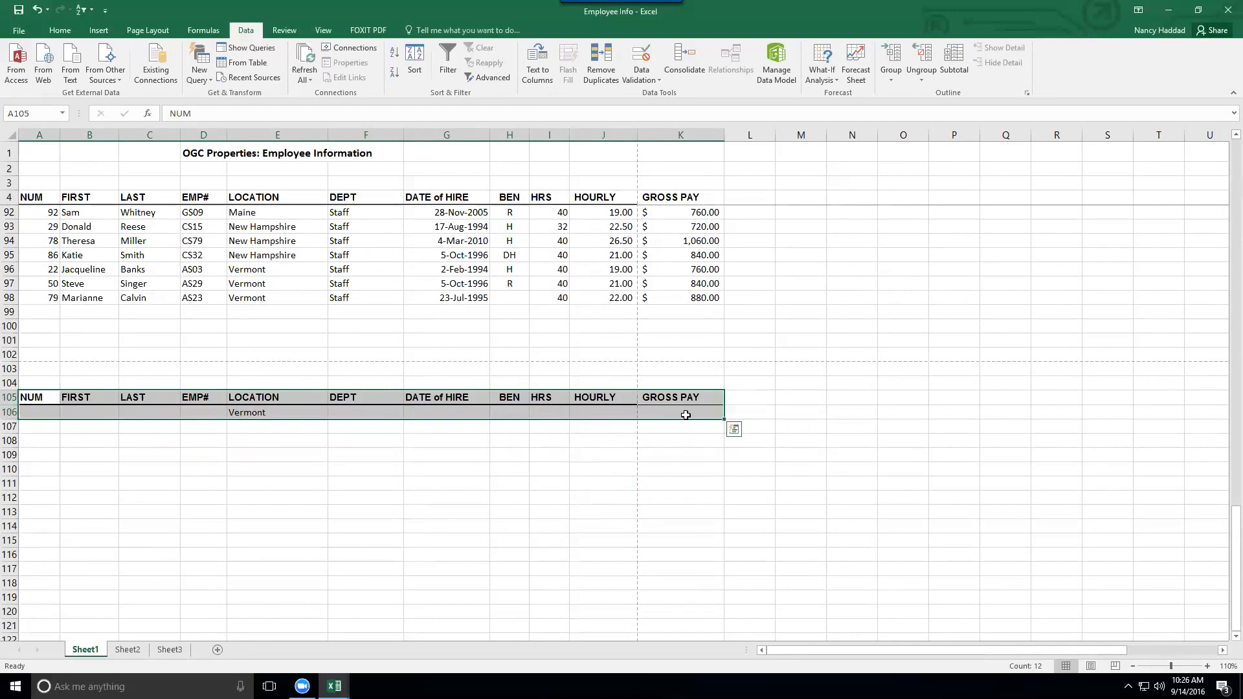
{"action": "left_click", "coordinate": [22, 112]}
{"action": "type", "text": "crit1"}
{"action": "key", "text": "Return"}
Name the entire employee list, including its header row, data.
{"action": "left_click_drag", "start_coordinate": [1225, 523], "coordinate": [1236, 318]}
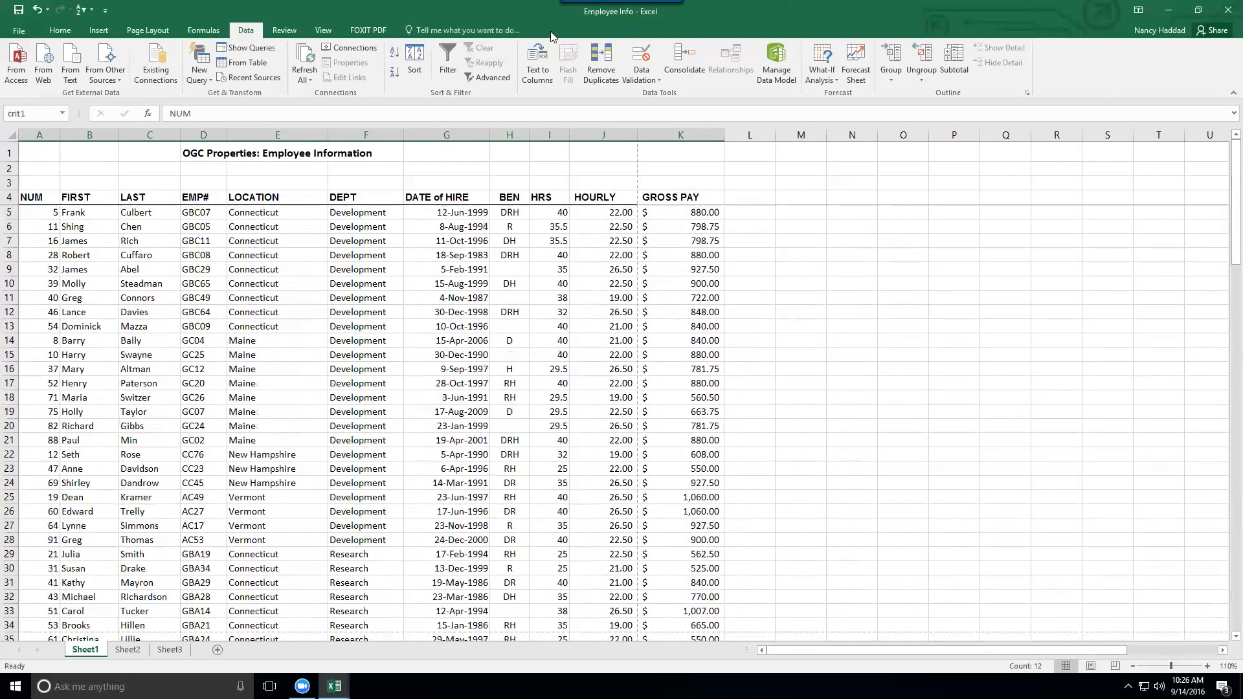
{"action": "left_click", "coordinate": [269, 269]}
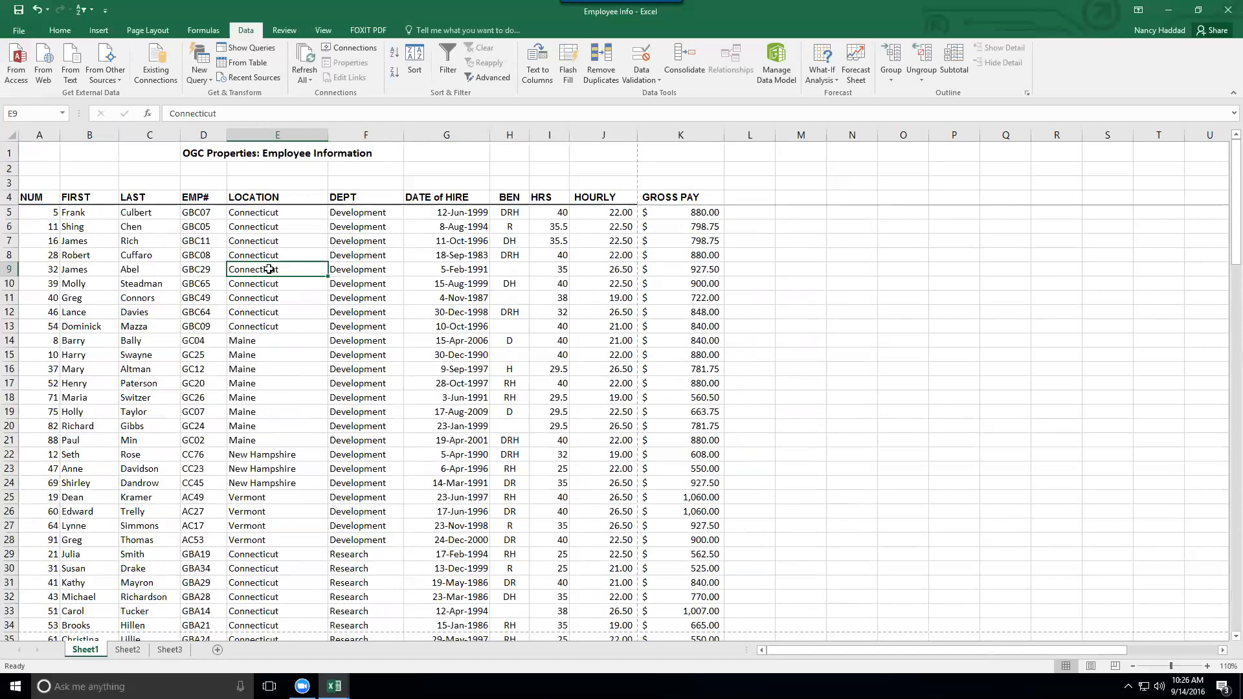
{"action": "key", "text": "ctrl+a"}
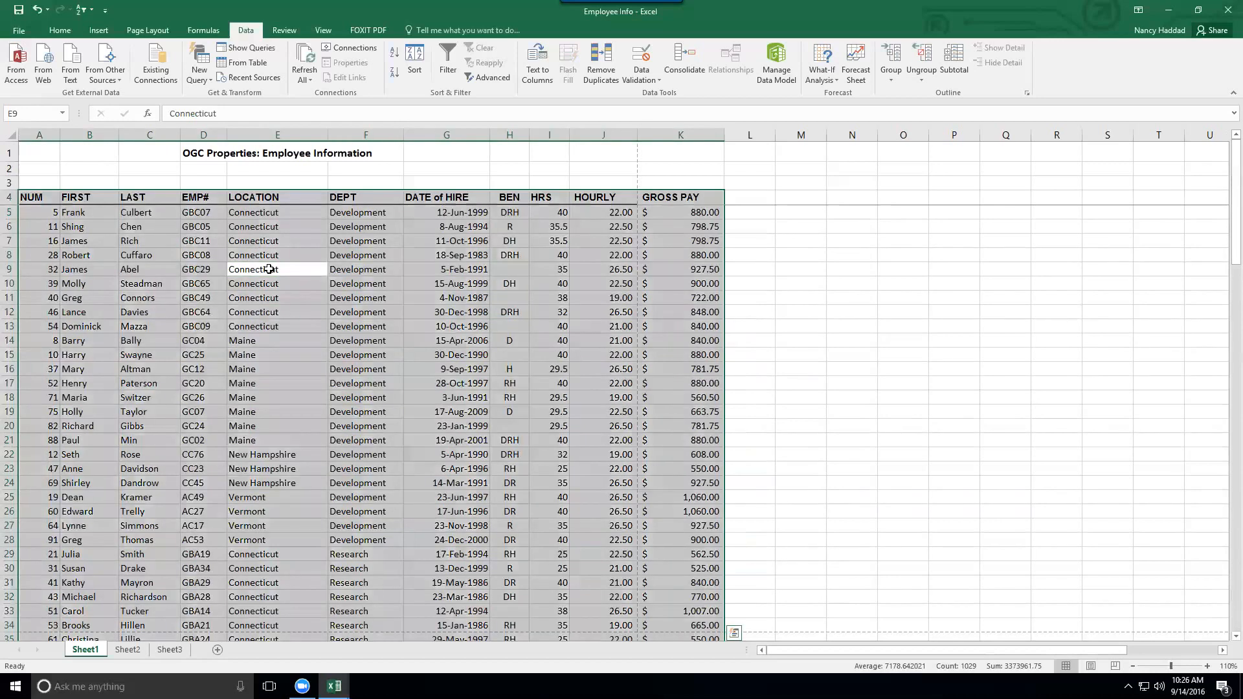
{"action": "key", "text": "ctrl+q"}
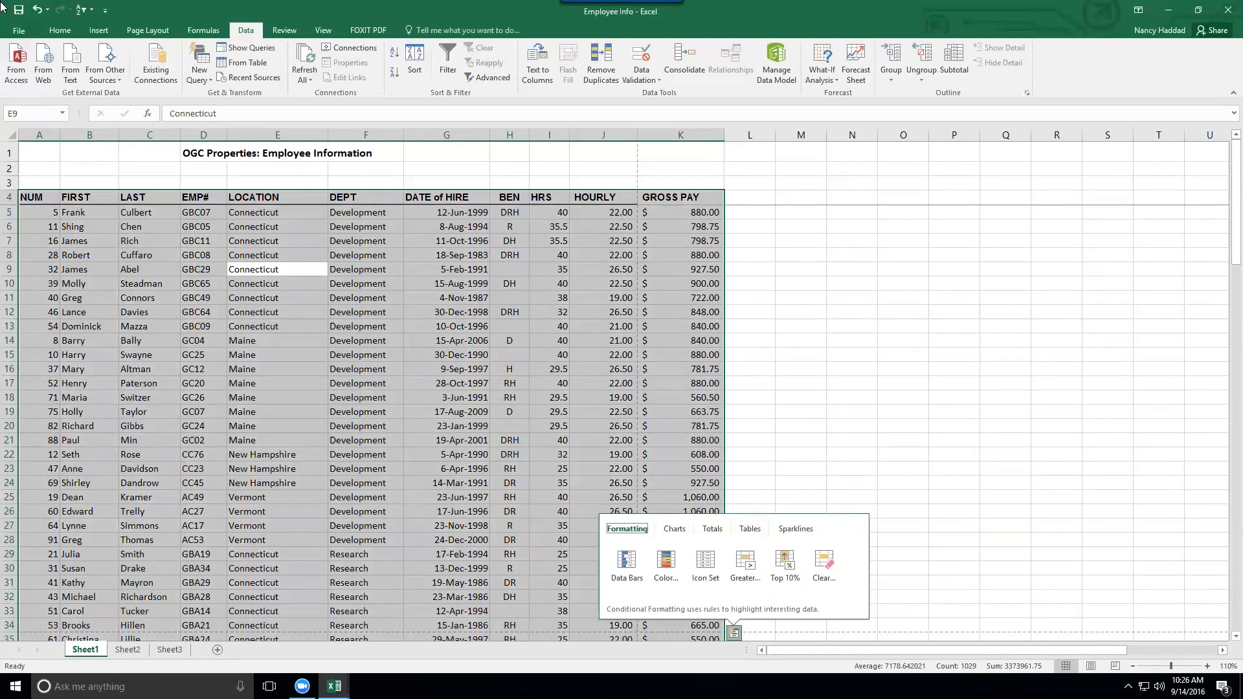
{"action": "left_click", "coordinate": [32, 110]}
{"action": "type", "text": "data"}
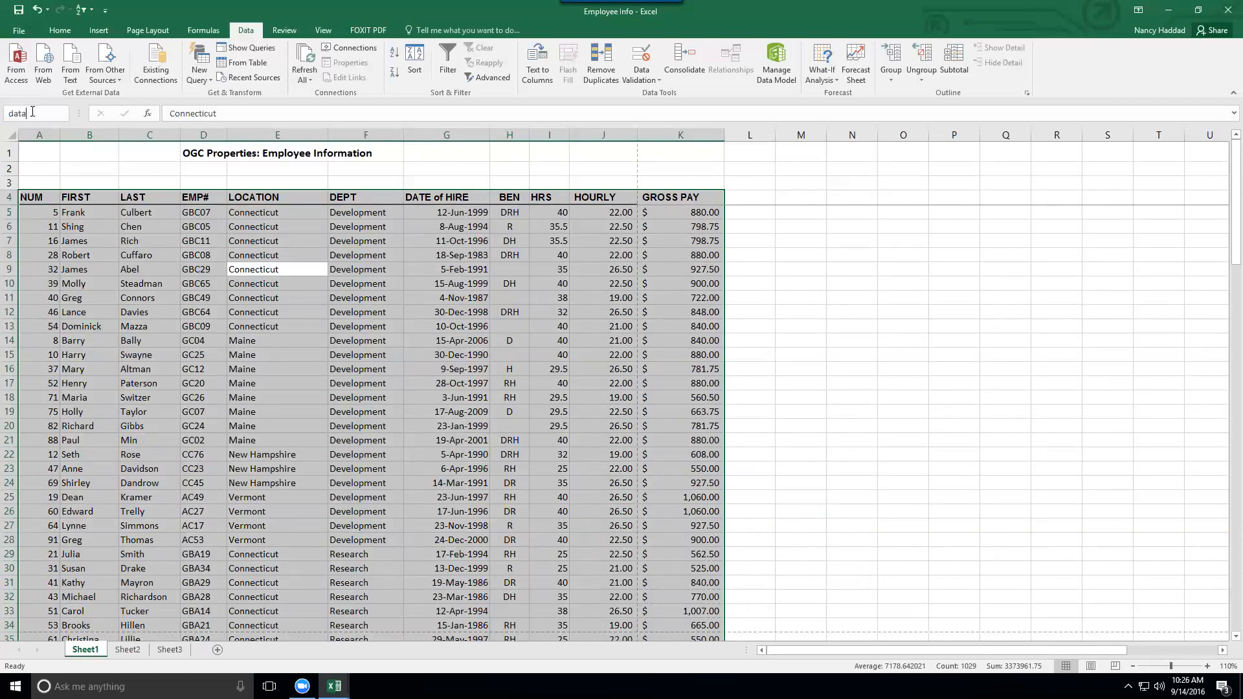
{"action": "key", "text": "Return"}
{"action": "left_click", "coordinate": [666, 194]}
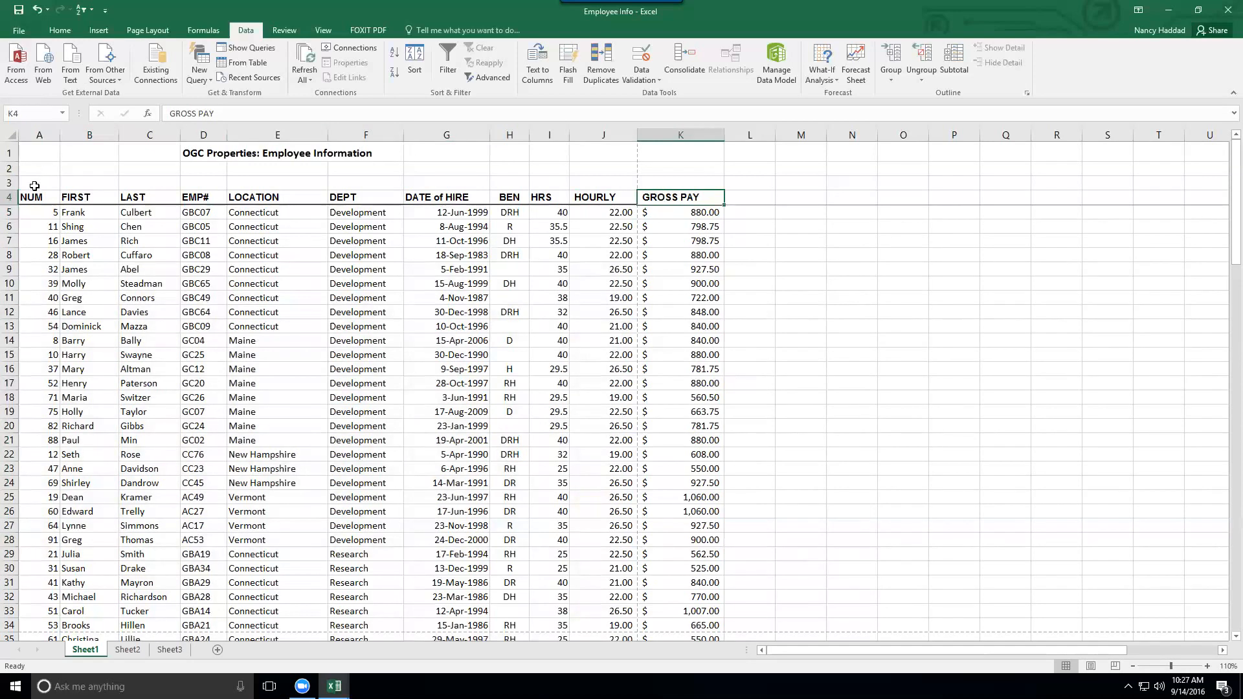
Add the labels SUM in cell A101 and AVG in cell A102 below the employee list.
{"action": "left_click_drag", "start_coordinate": [1236, 165], "coordinate": [1236, 529]}
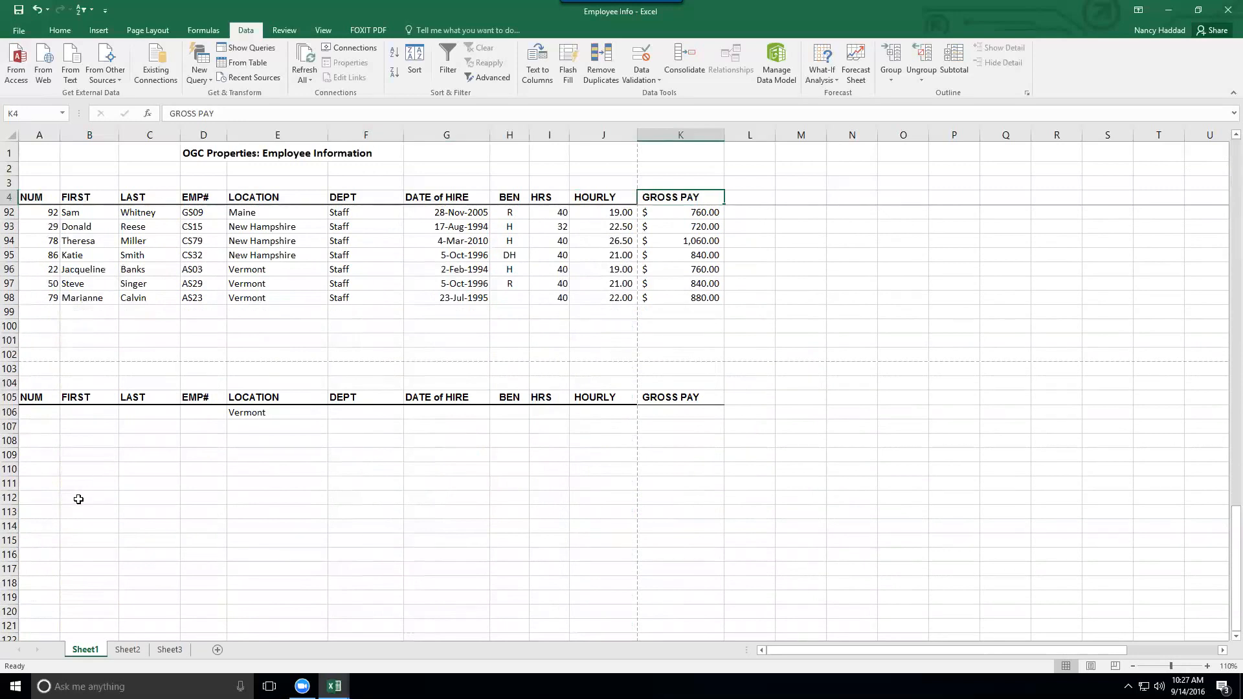
{"action": "left_click", "coordinate": [37, 339]}
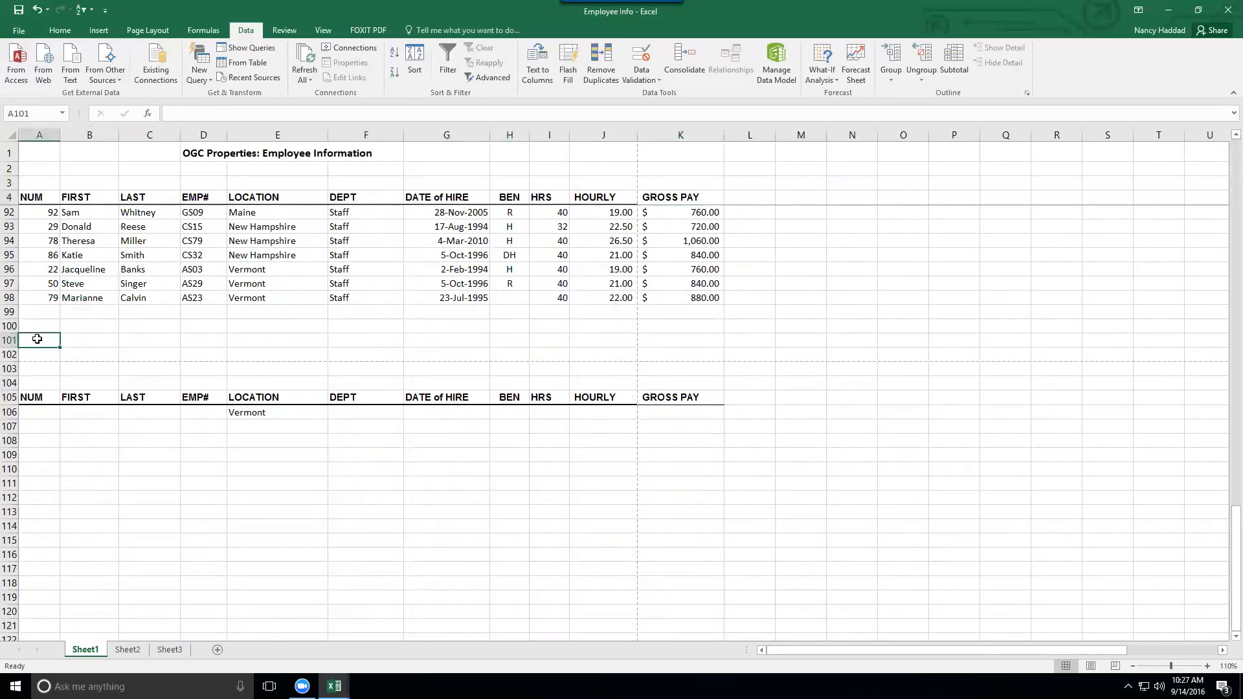
{"action": "type", "text": "SUM"}
{"action": "key", "text": "Return"}
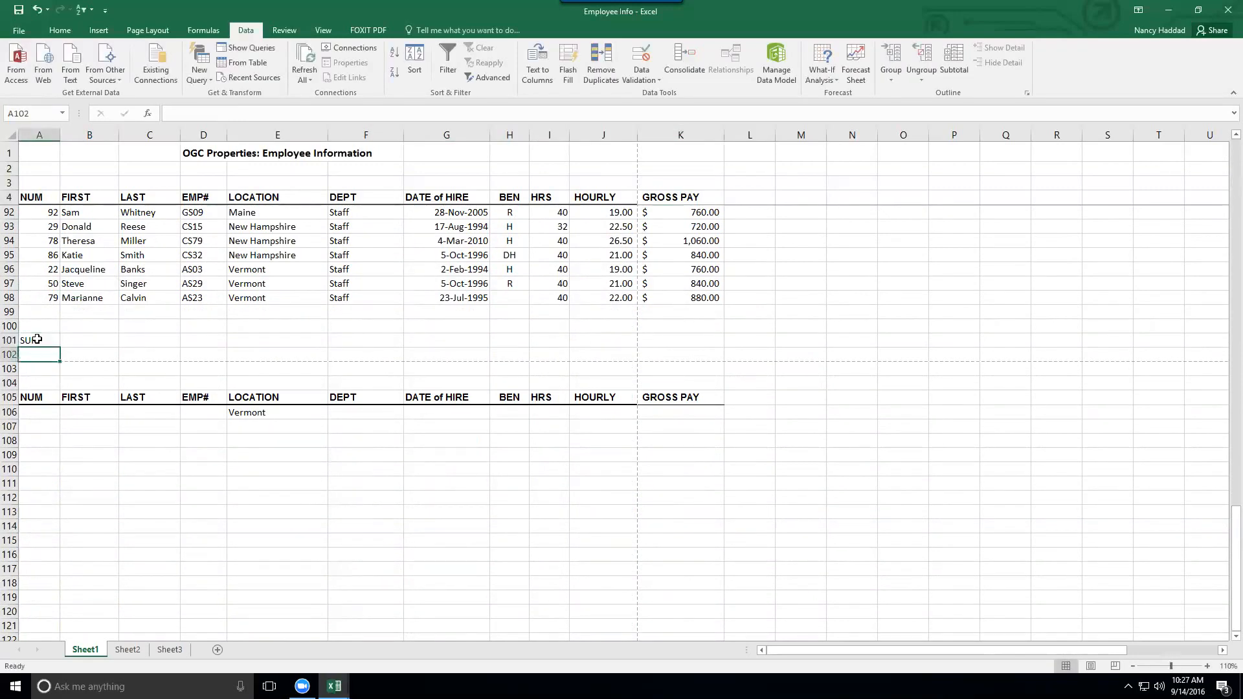
{"action": "type", "text": "Avg.3"}
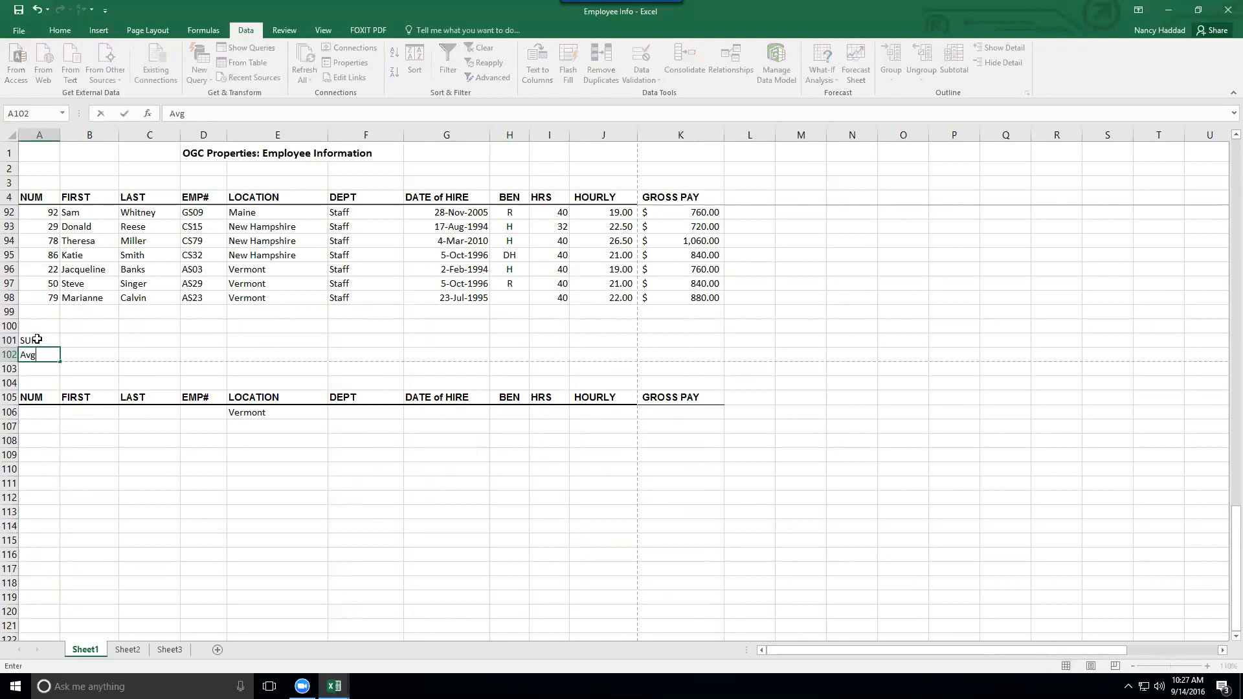
{"action": "key", "text": "Return"}
{"action": "key", "text": "Up"}
{"action": "type", "text": "AVG"}
{"action": "key", "text": "Return"}
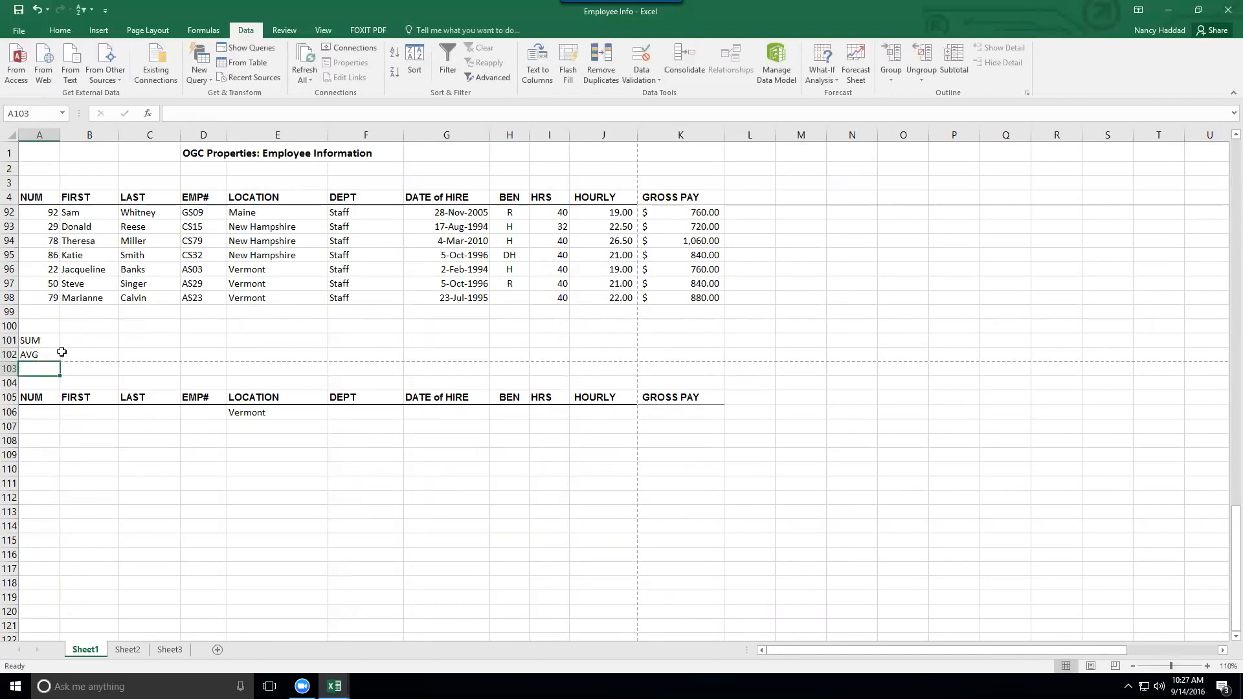
Enter a DSUM function in cell B101 with database data, field K4 and criteria crit1.
{"action": "left_click", "coordinate": [80, 339]}
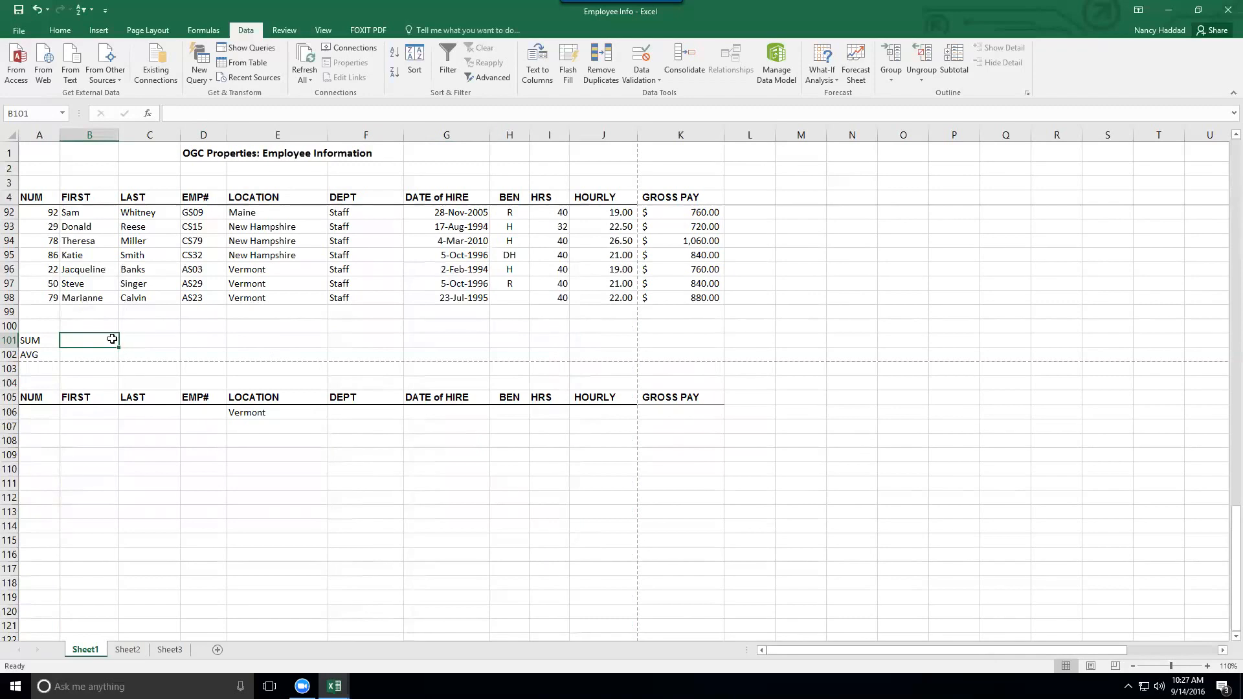
{"action": "type", "text": "="}
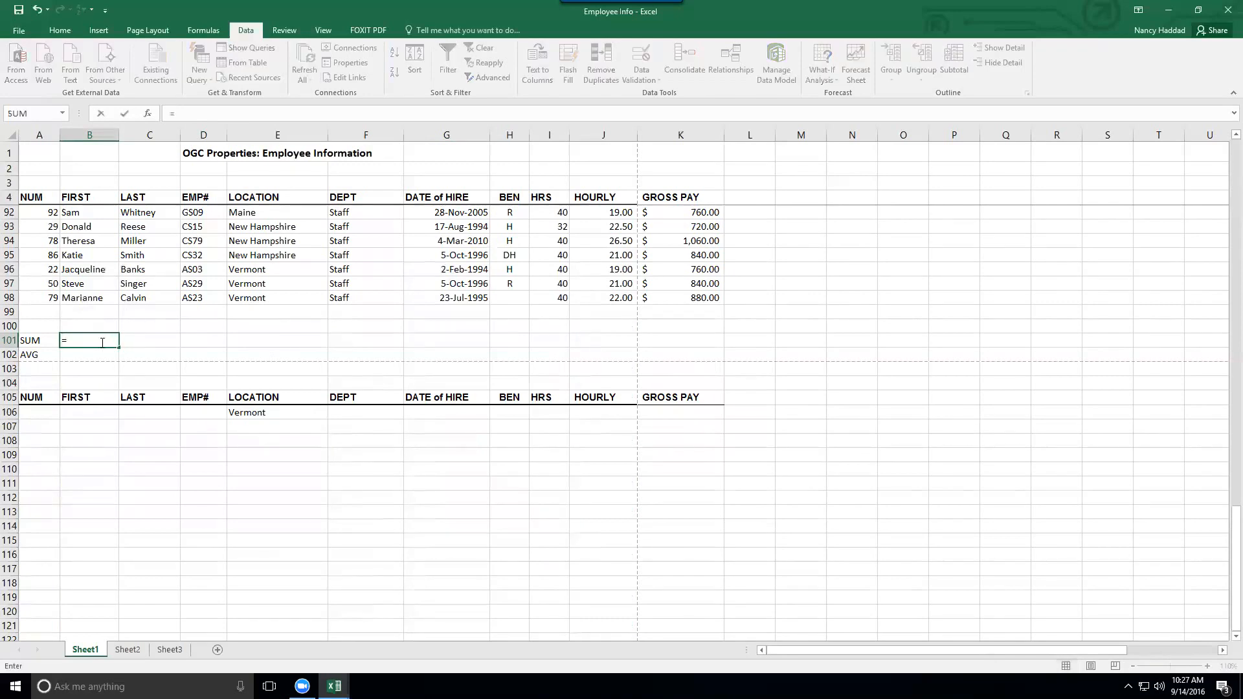
{"action": "type", "text": "ds"}
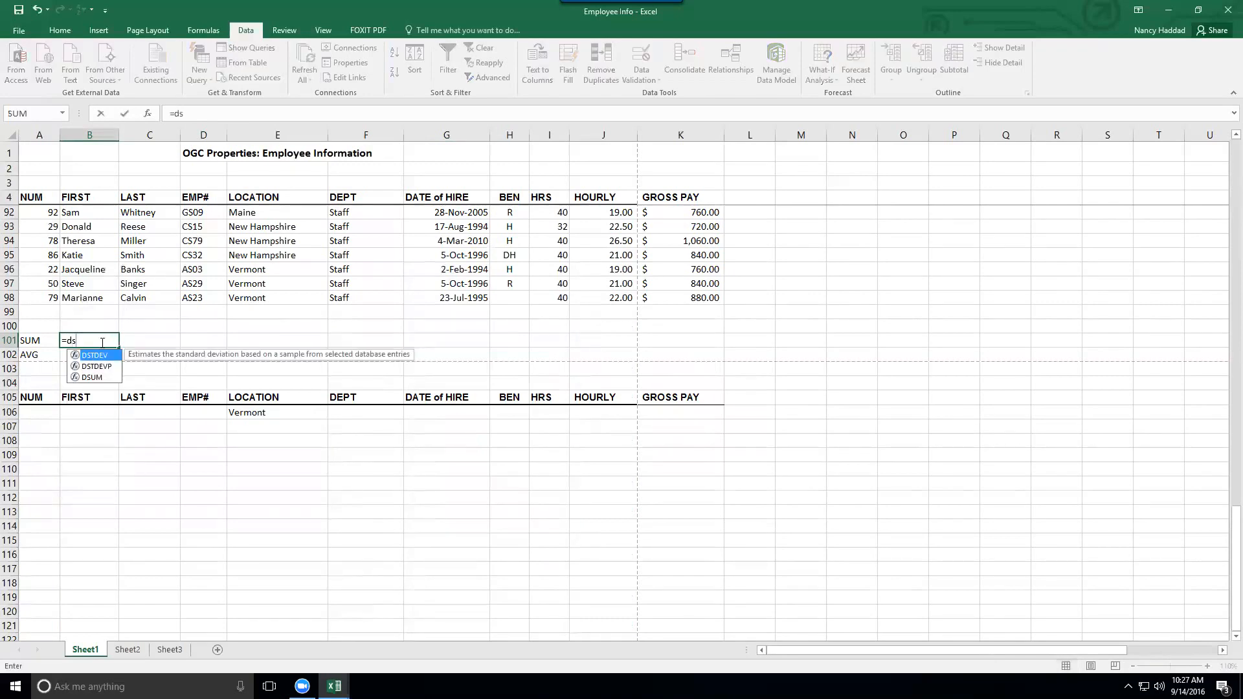
{"action": "double_click", "coordinate": [91, 377]}
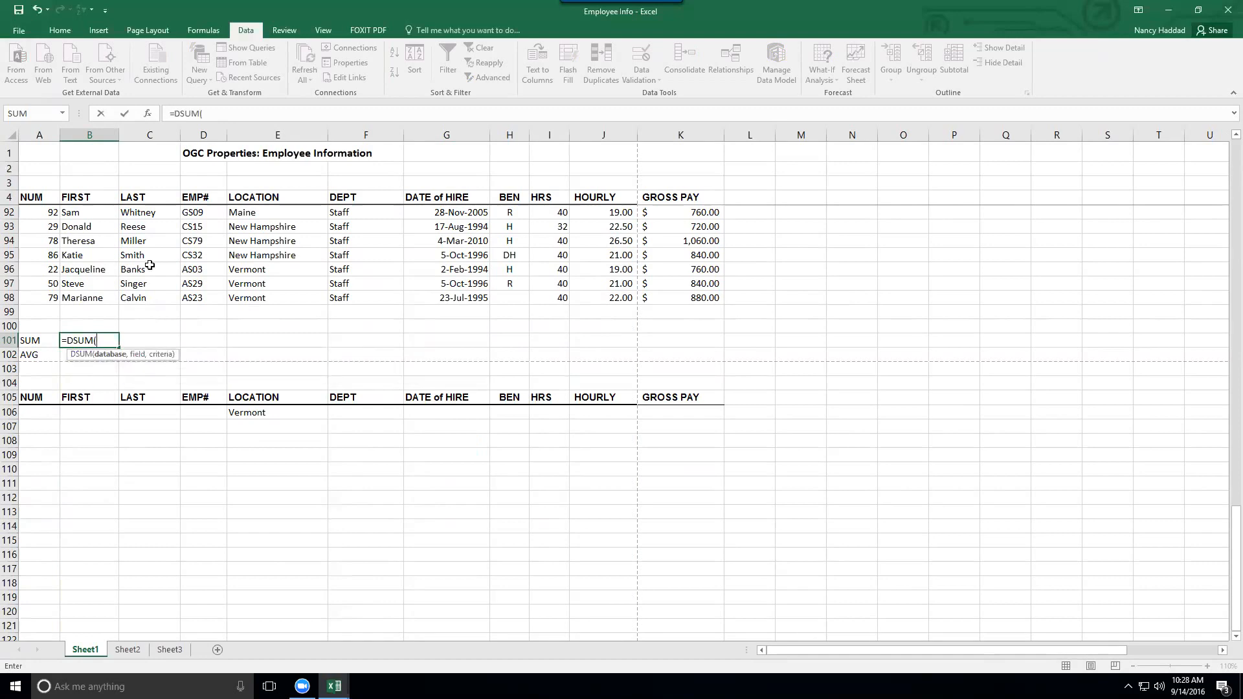
{"action": "left_click", "coordinate": [148, 115]}
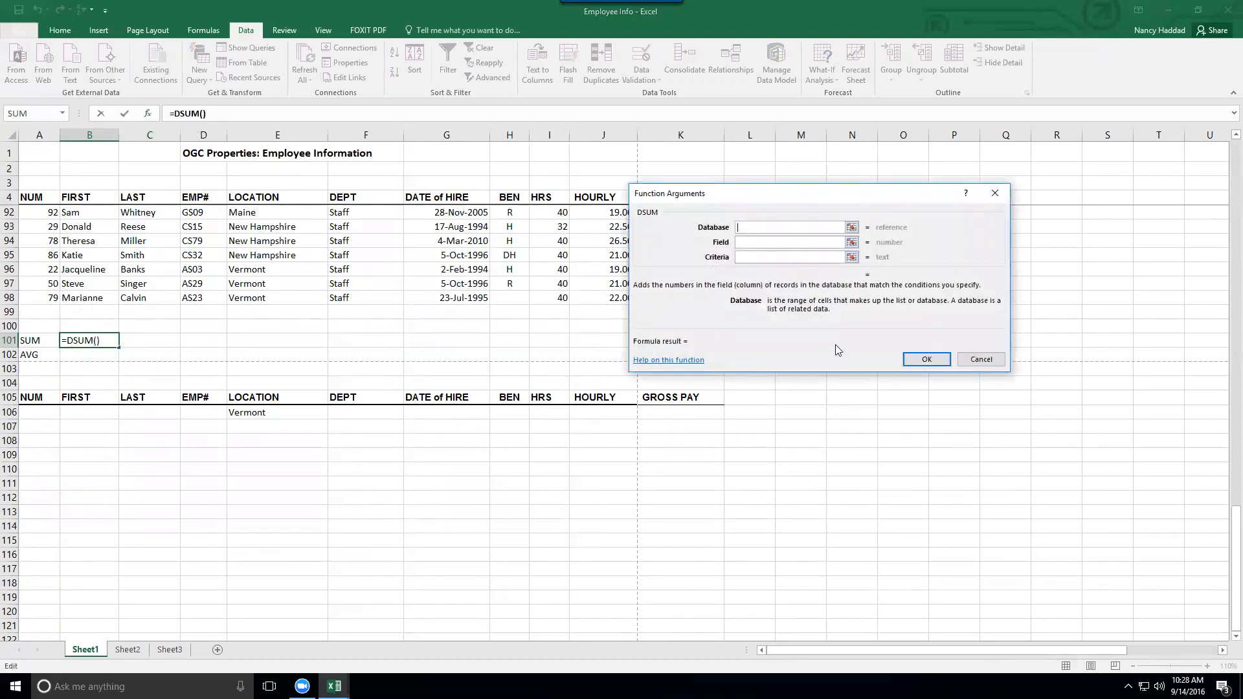
{"action": "left_click_drag", "start_coordinate": [762, 195], "coordinate": [829, 209]}
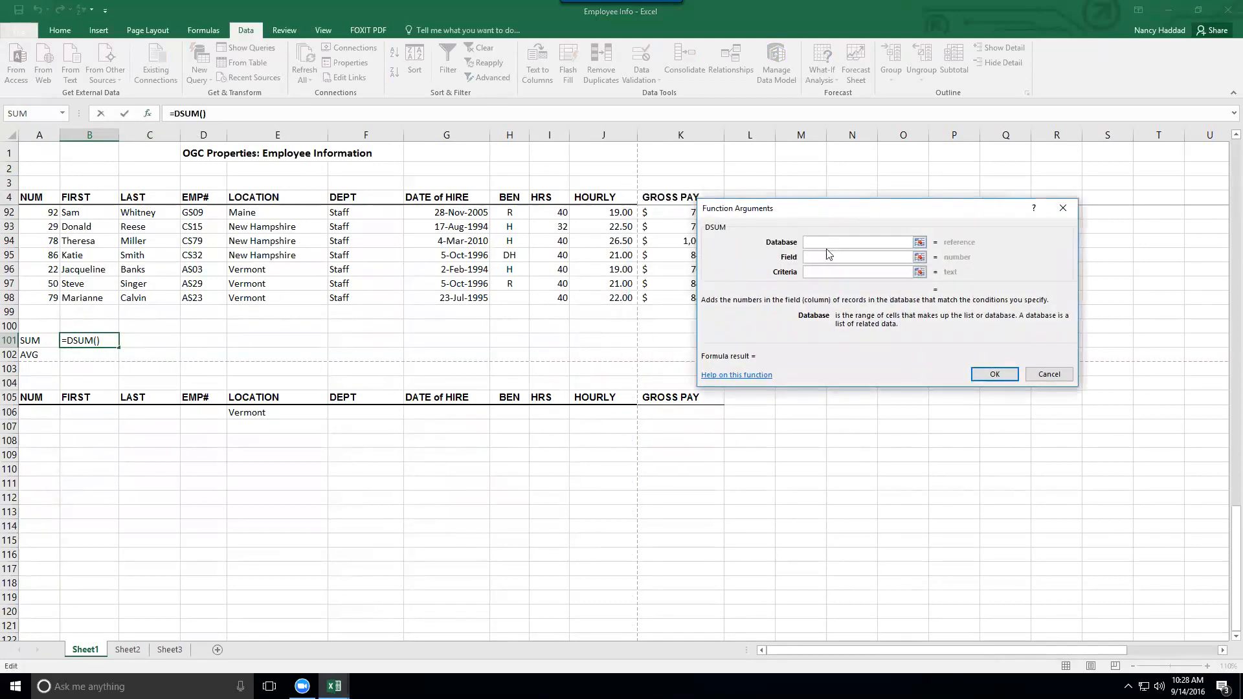
{"action": "type", "text": "data"}
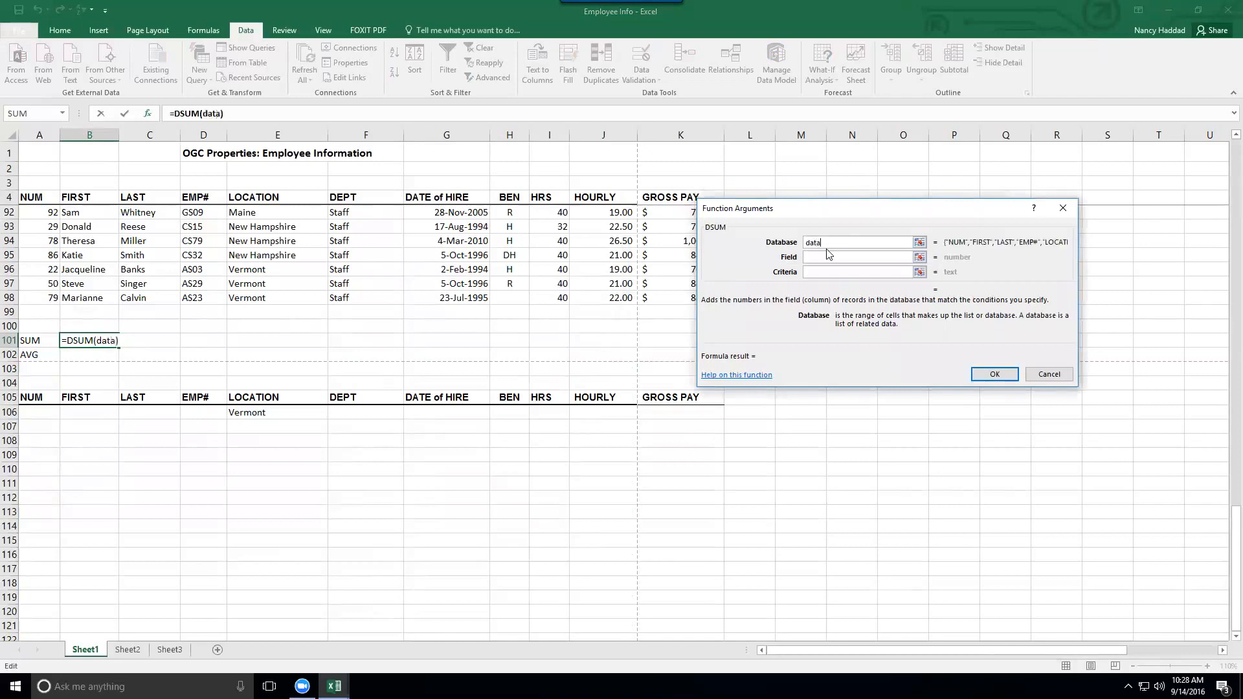
{"action": "left_click", "coordinate": [822, 258]}
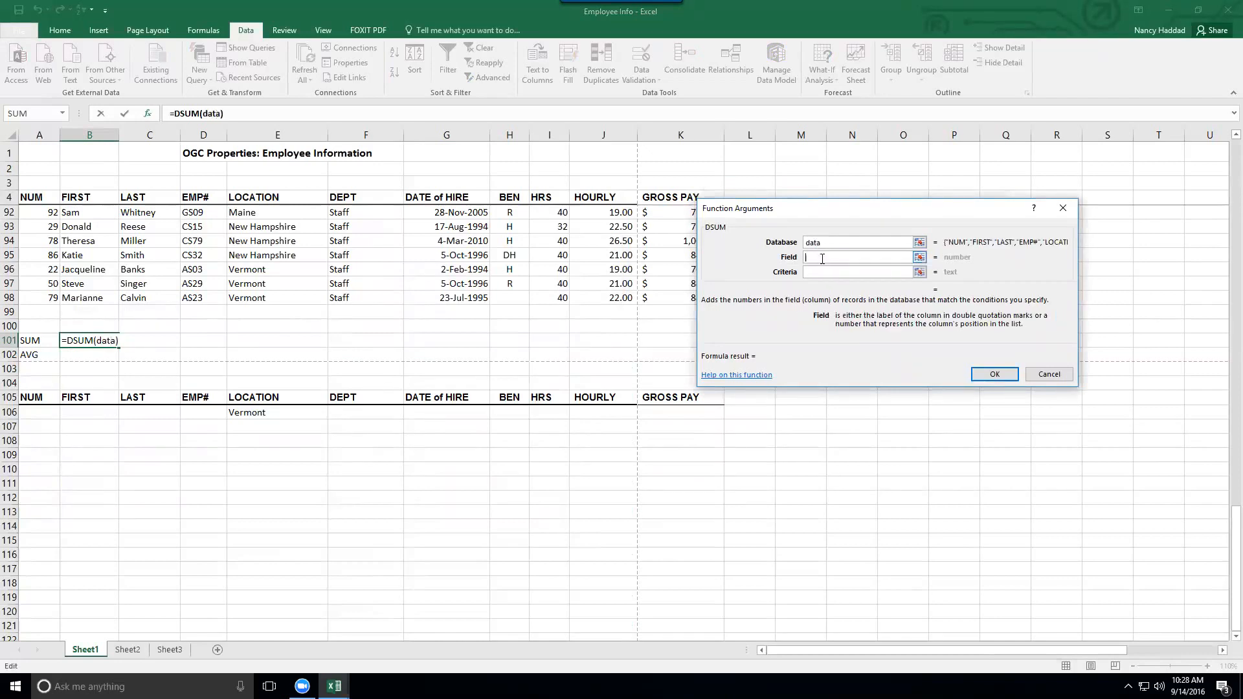
{"action": "type", "text": "k4"}
{"action": "left_click", "coordinate": [818, 271]}
{"action": "type", "text": "crit1"}
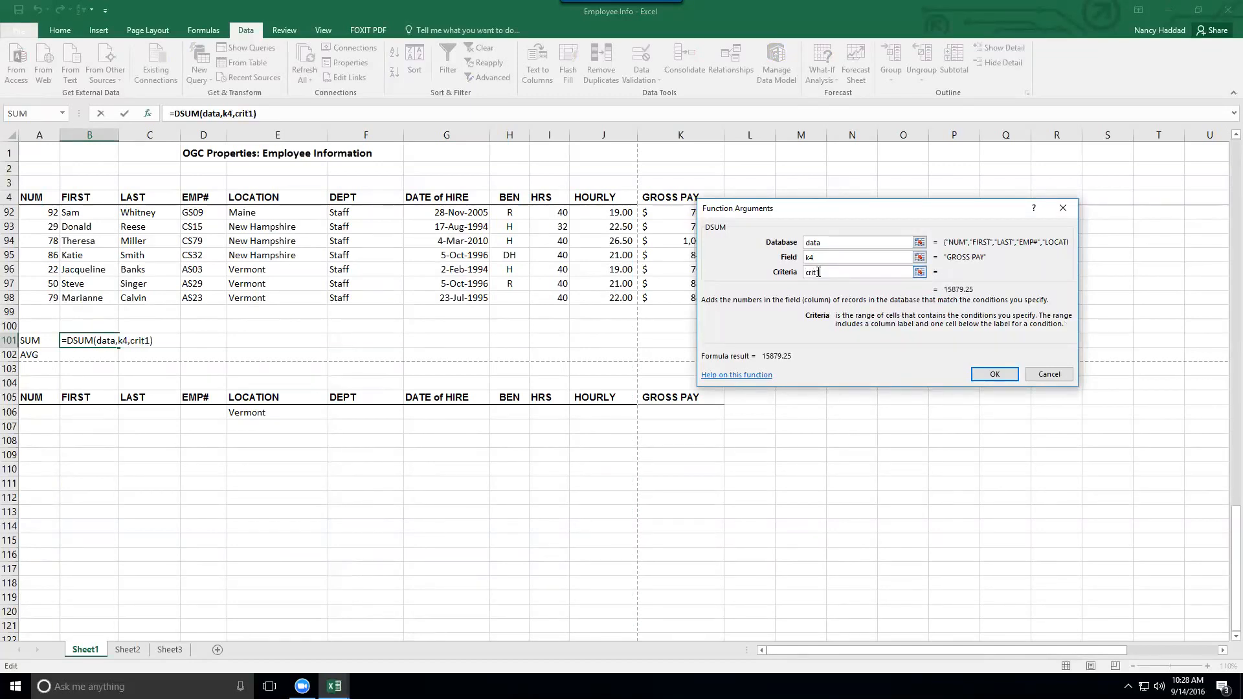
{"action": "left_click", "coordinate": [991, 374]}
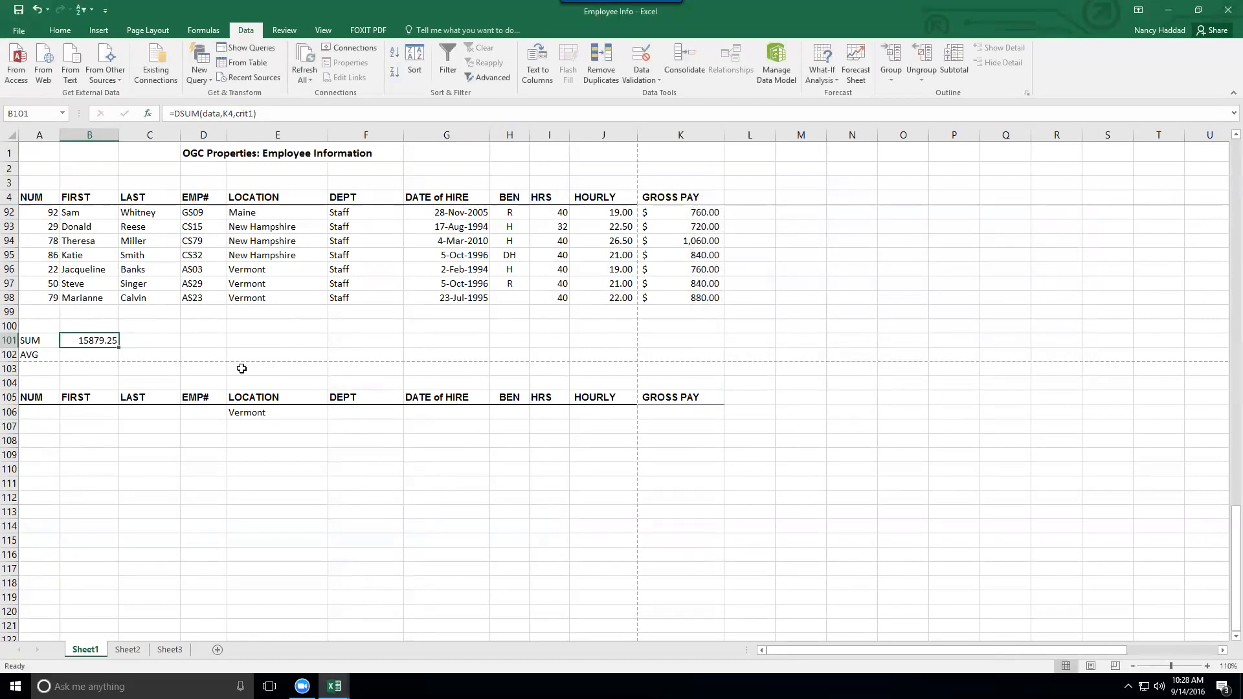
Format the result cells B101:B102 with the comma number style.
{"action": "left_click_drag", "start_coordinate": [108, 342], "coordinate": [100, 353]}
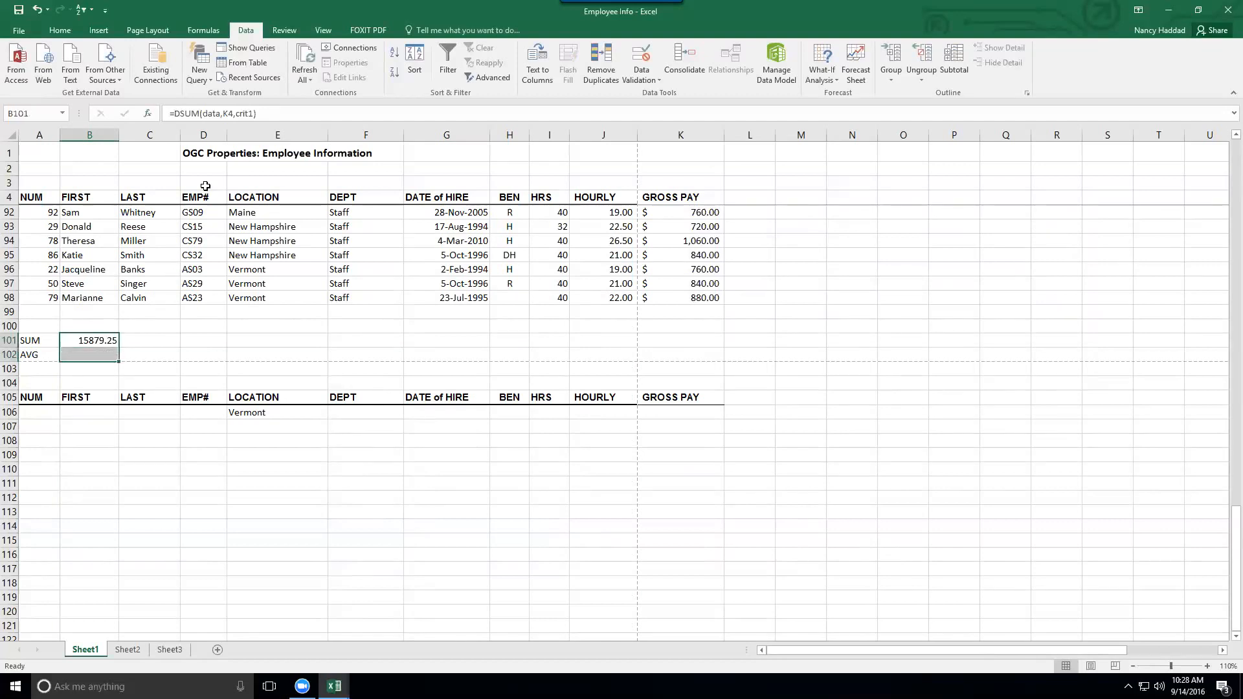
{"action": "left_click", "coordinate": [57, 31]}
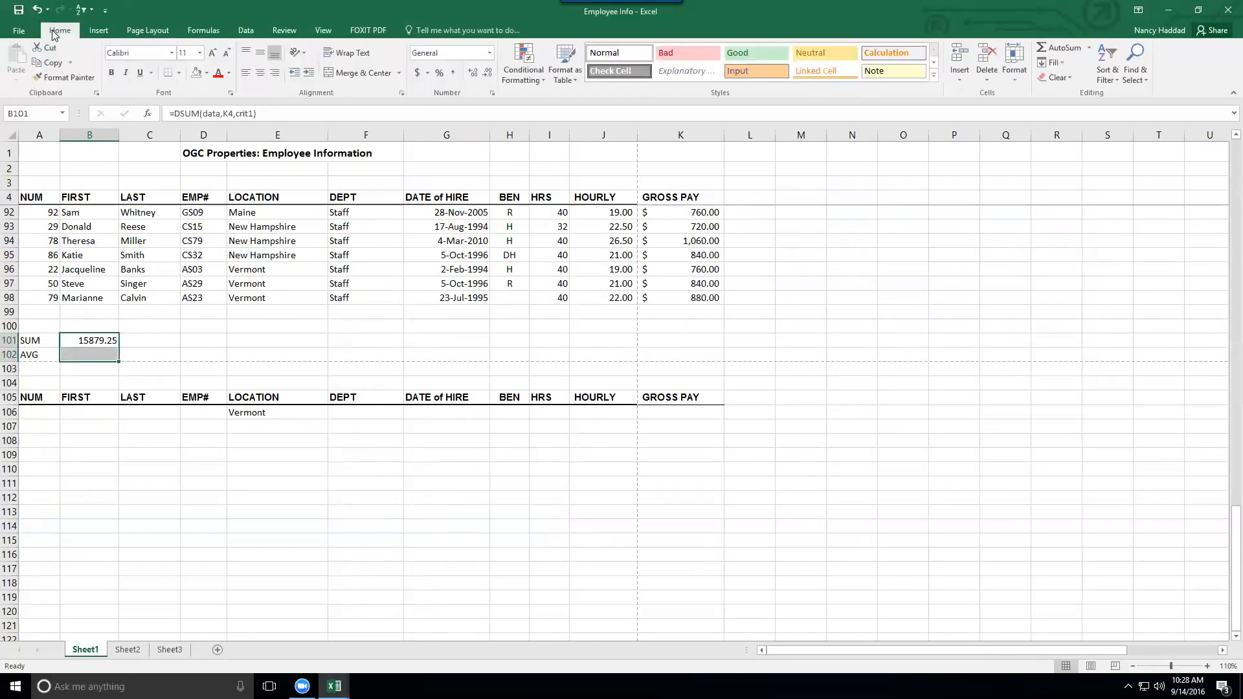
{"action": "left_click", "coordinate": [453, 75]}
{"action": "left_click", "coordinate": [105, 344]}
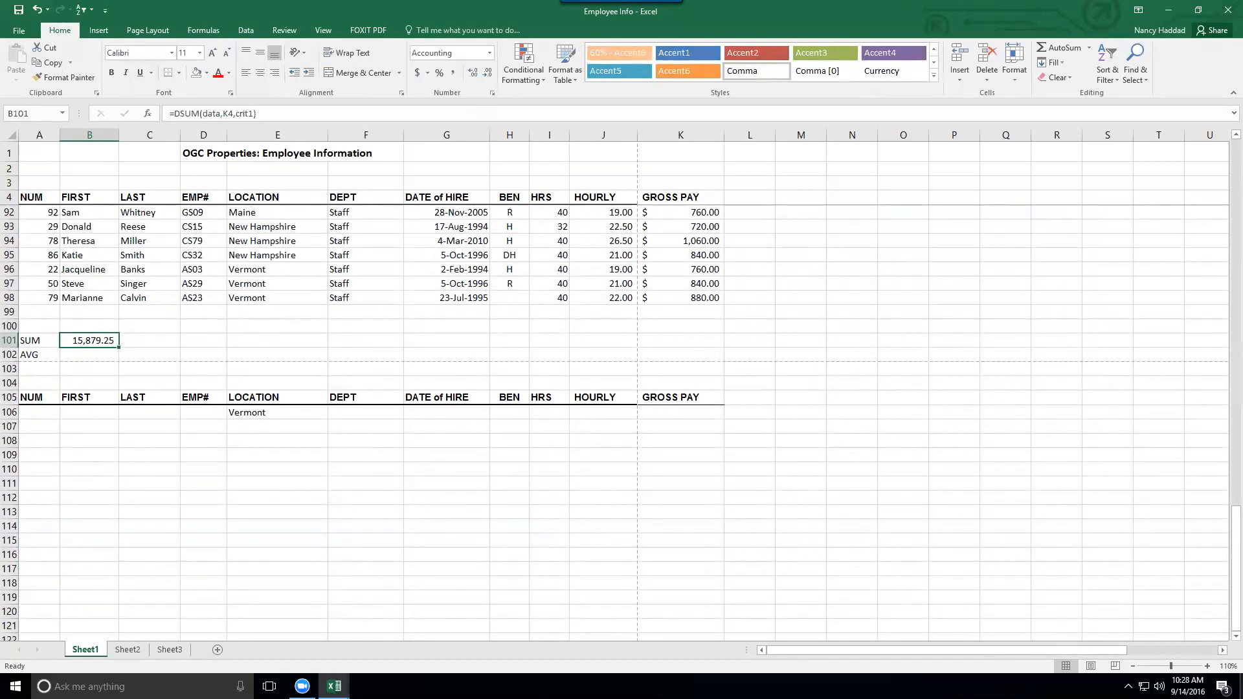
Sort the employee list by LOCATION in ascending order and select the Vermont GROSS PAY cells K78:K98 to check their sum.
{"action": "left_click_drag", "start_coordinate": [1230, 591], "coordinate": [1225, 534]}
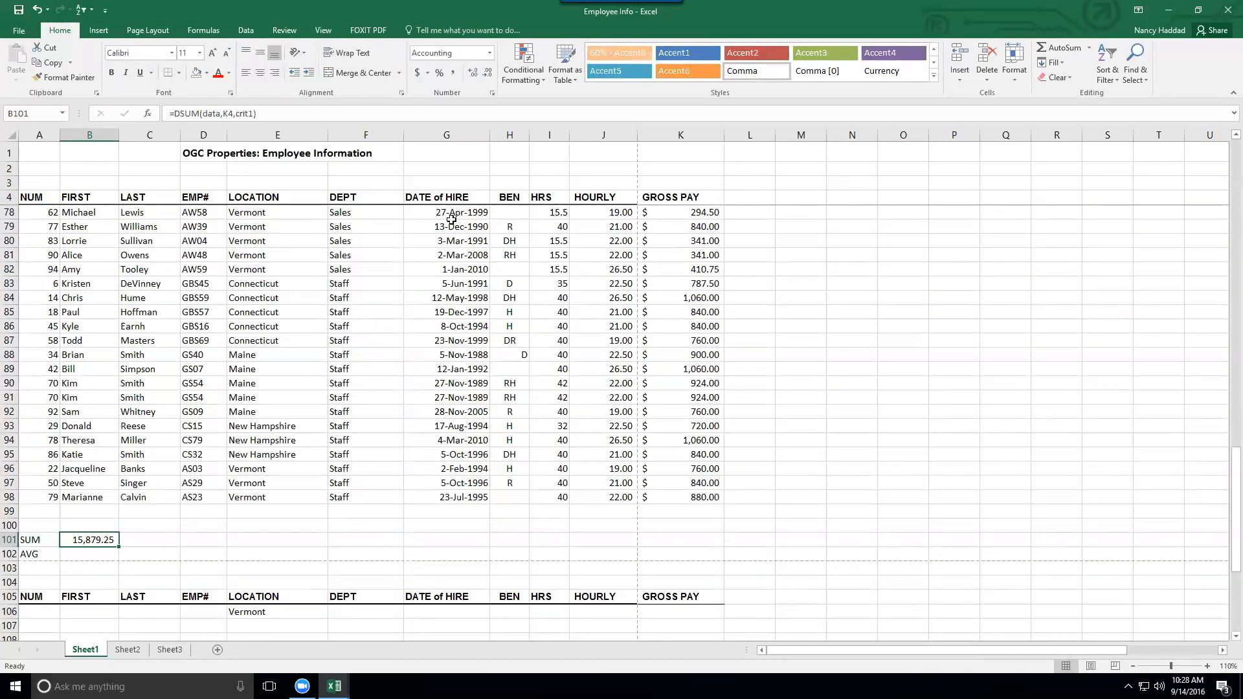
{"action": "left_click", "coordinate": [264, 228]}
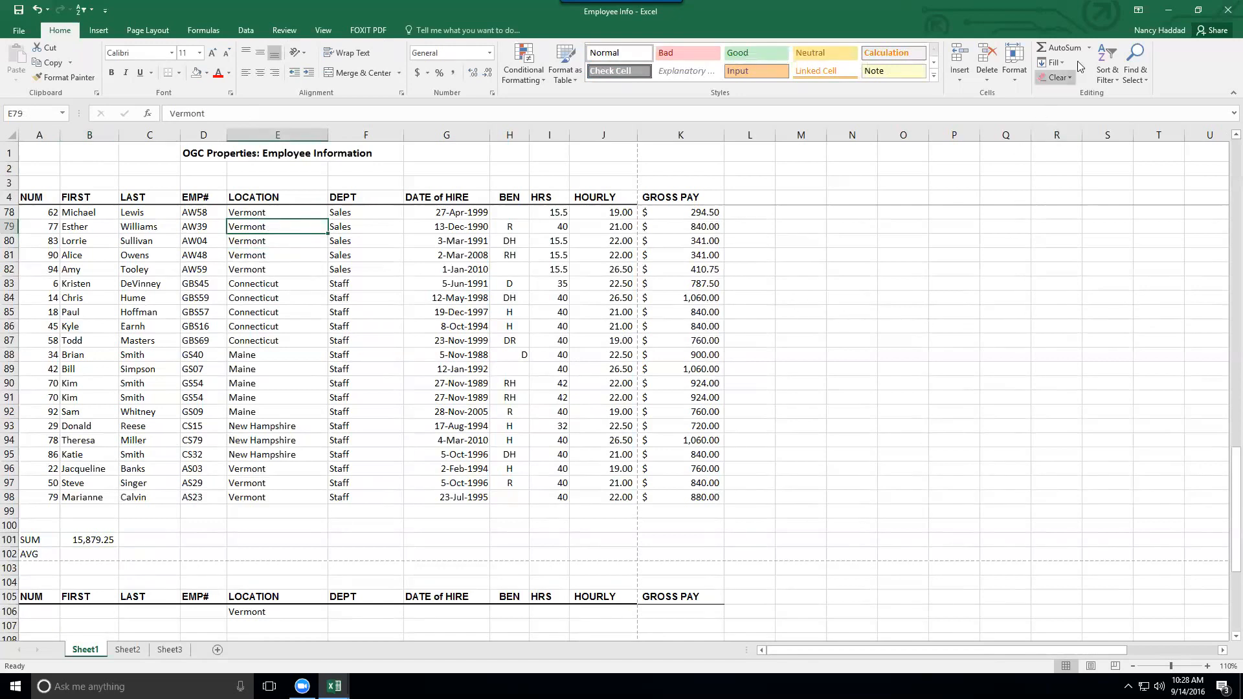
{"action": "left_click", "coordinate": [1105, 55]}
{"action": "left_click", "coordinate": [1126, 94]}
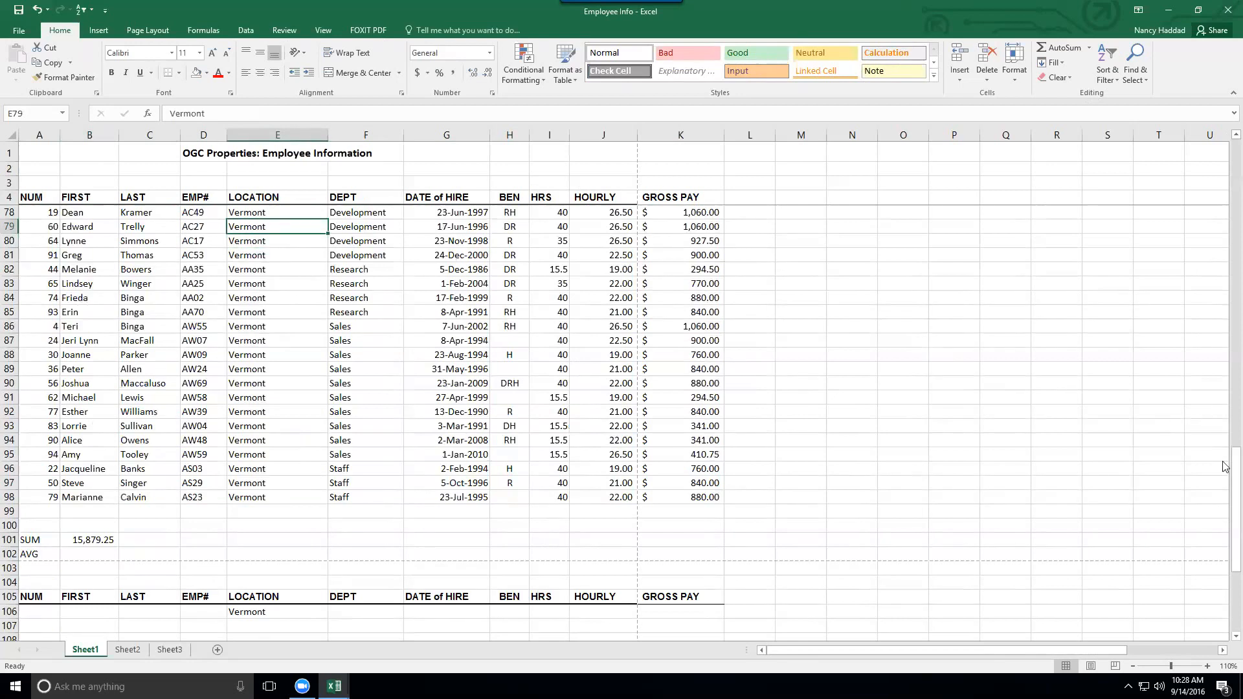
{"action": "scroll", "coordinate": [1224, 463], "scroll_direction": "up", "scroll_amount": 1}
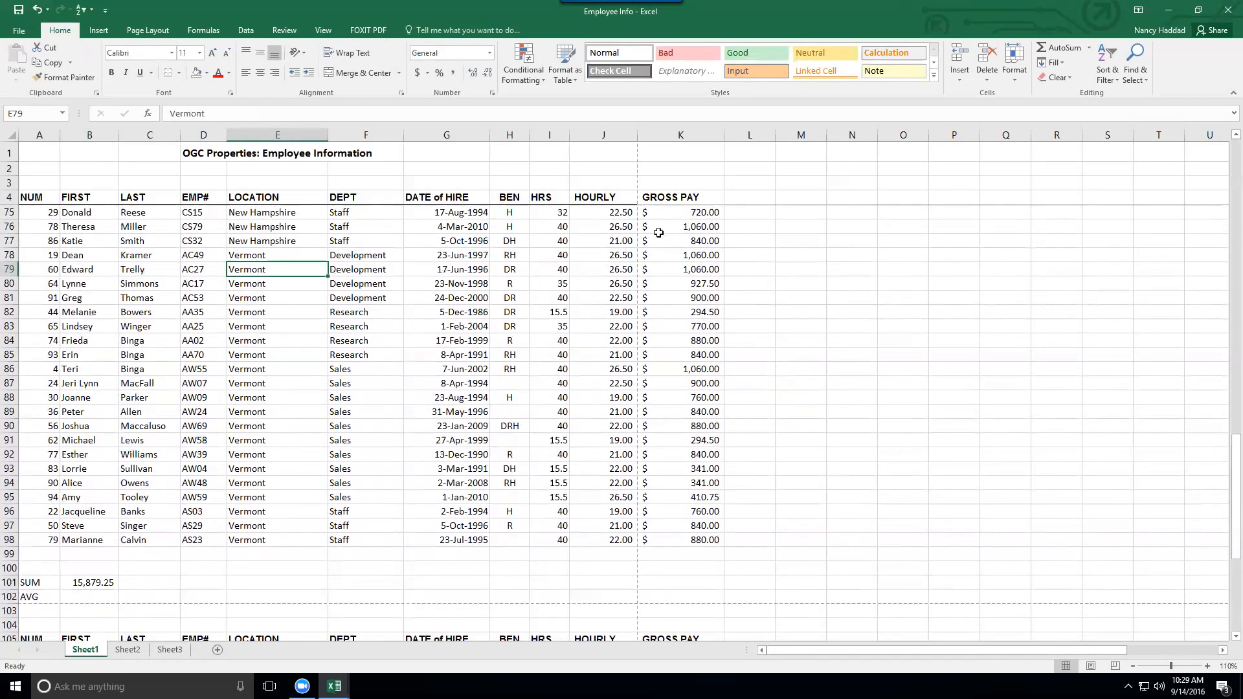
{"action": "left_click_drag", "start_coordinate": [665, 252], "coordinate": [683, 544]}
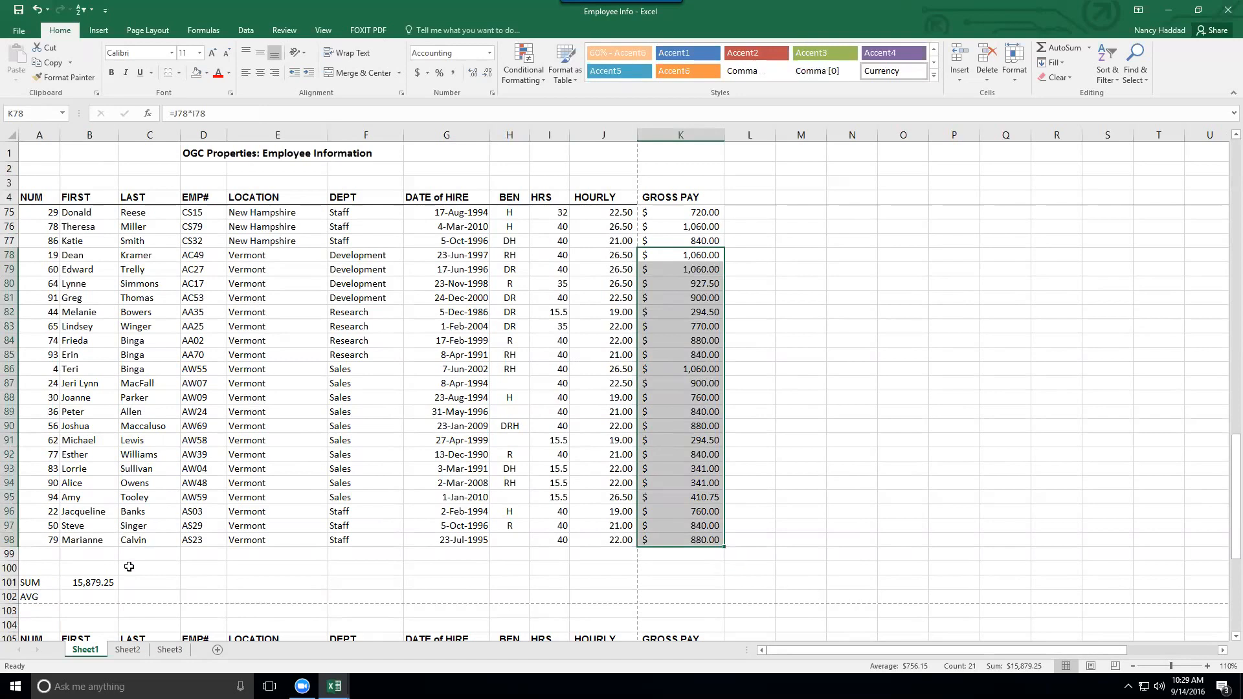
{"action": "left_click", "coordinate": [204, 441]}
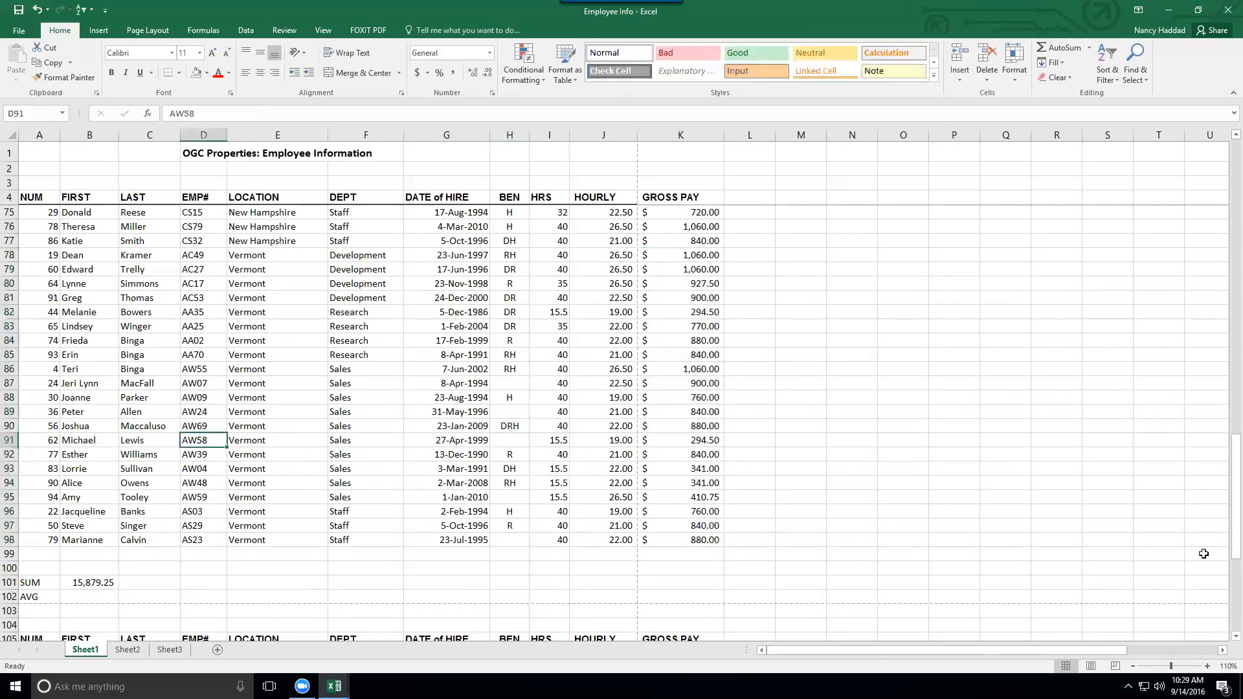
Enter staff as the DEPT criterion in cell F106.
{"action": "left_click_drag", "start_coordinate": [1233, 452], "coordinate": [1224, 515]}
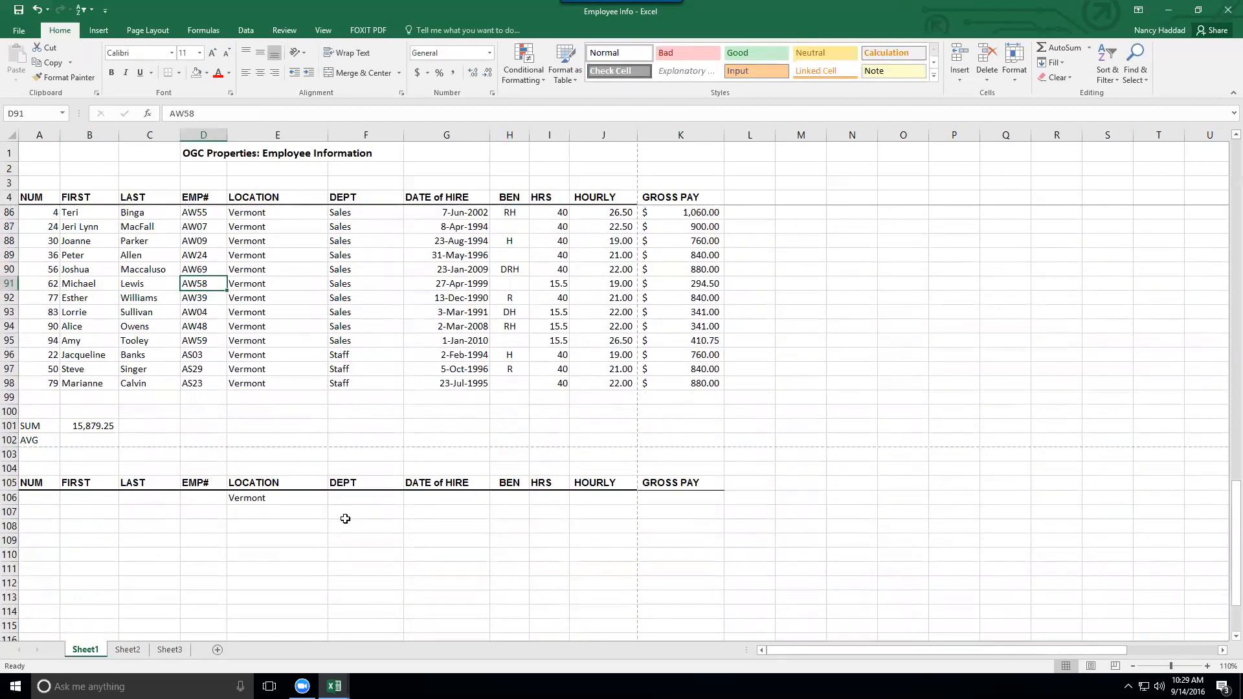
{"action": "left_click", "coordinate": [345, 497]}
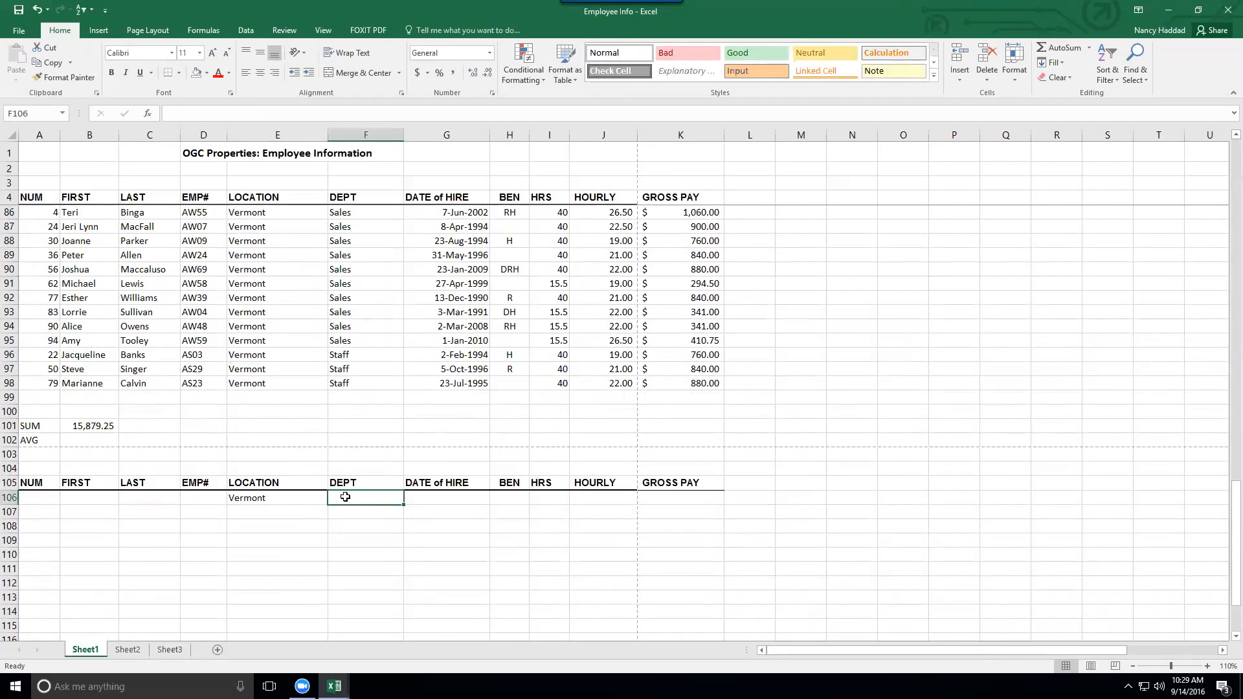
{"action": "type", "text": "staff"}
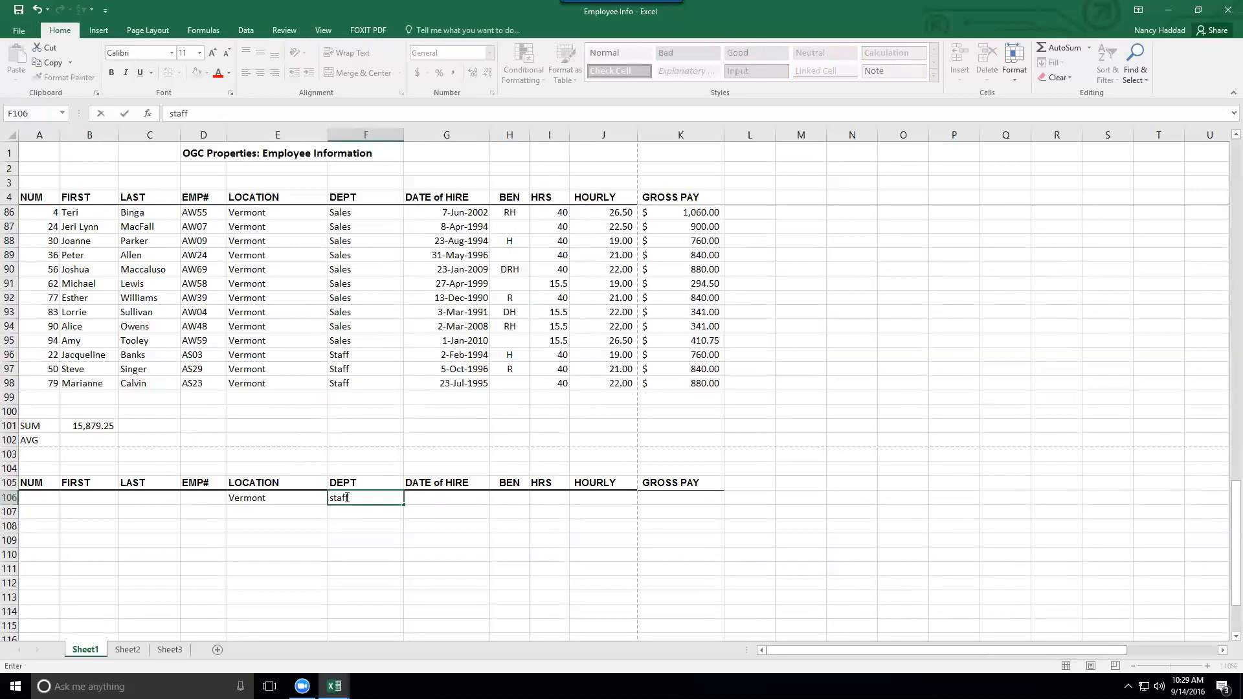
{"action": "key", "text": "Return"}
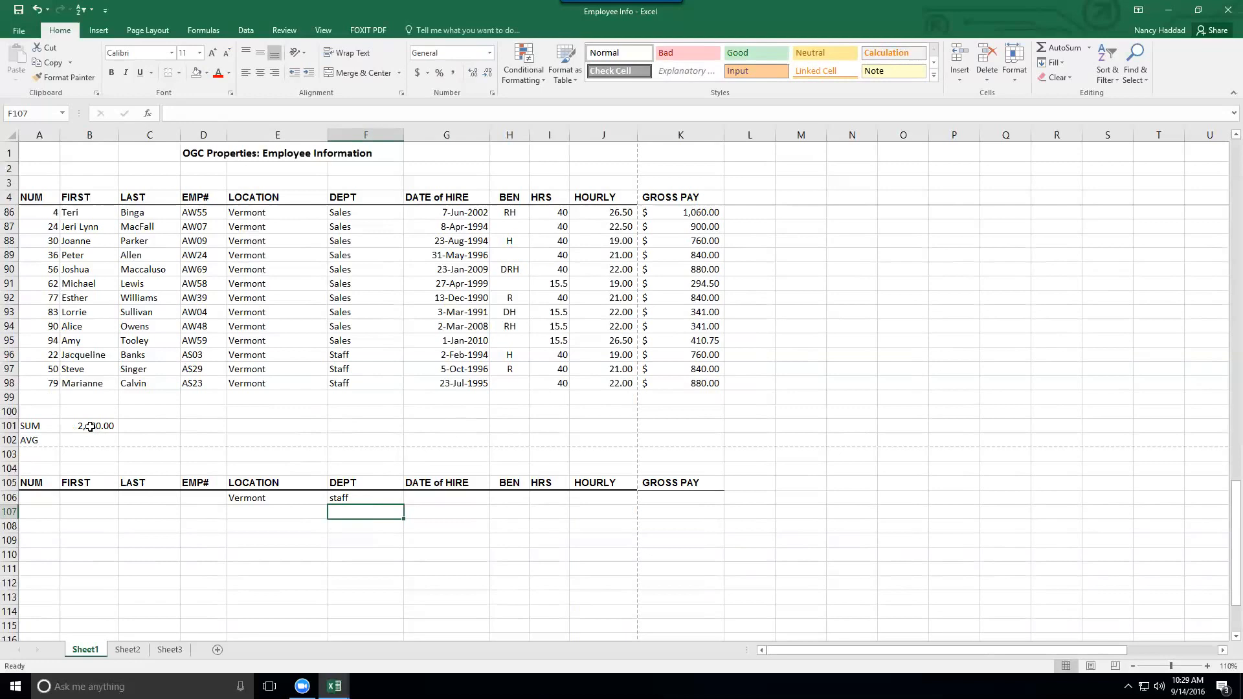
Change the criteria to Maine for LOCATION in E106 and sales for DEPT in F106.
{"action": "left_click", "coordinate": [273, 500]}
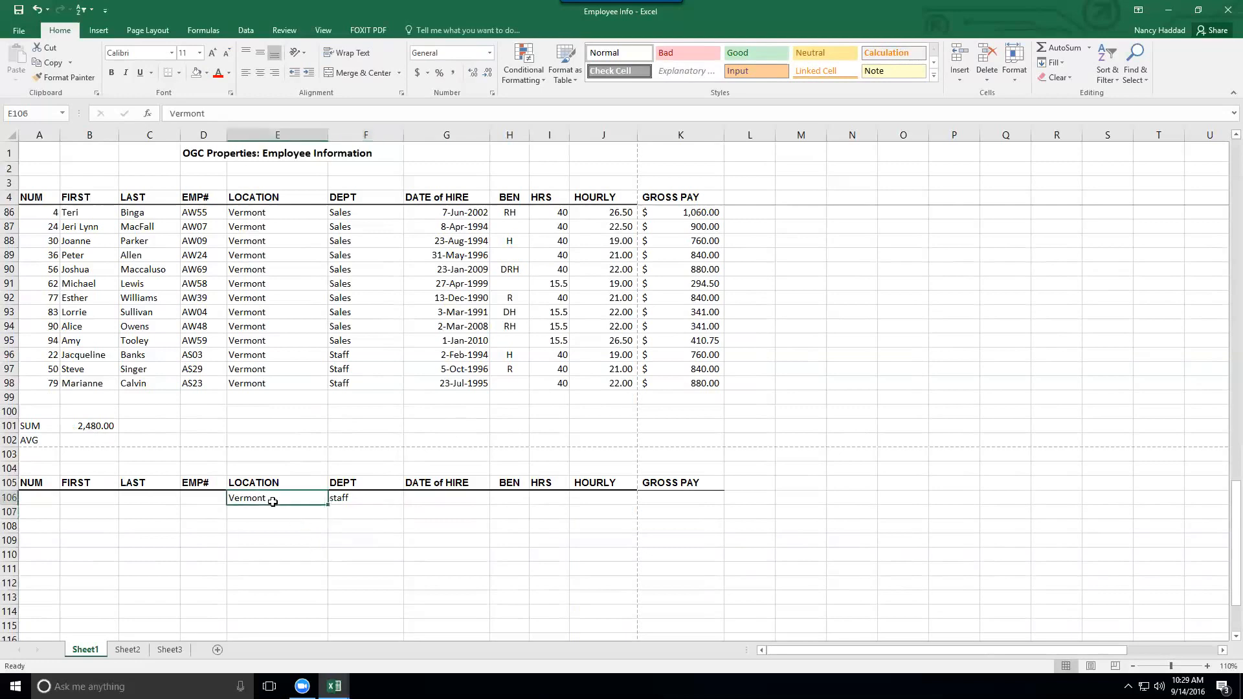
{"action": "type", "text": "Maine"}
{"action": "key", "text": "Return"}
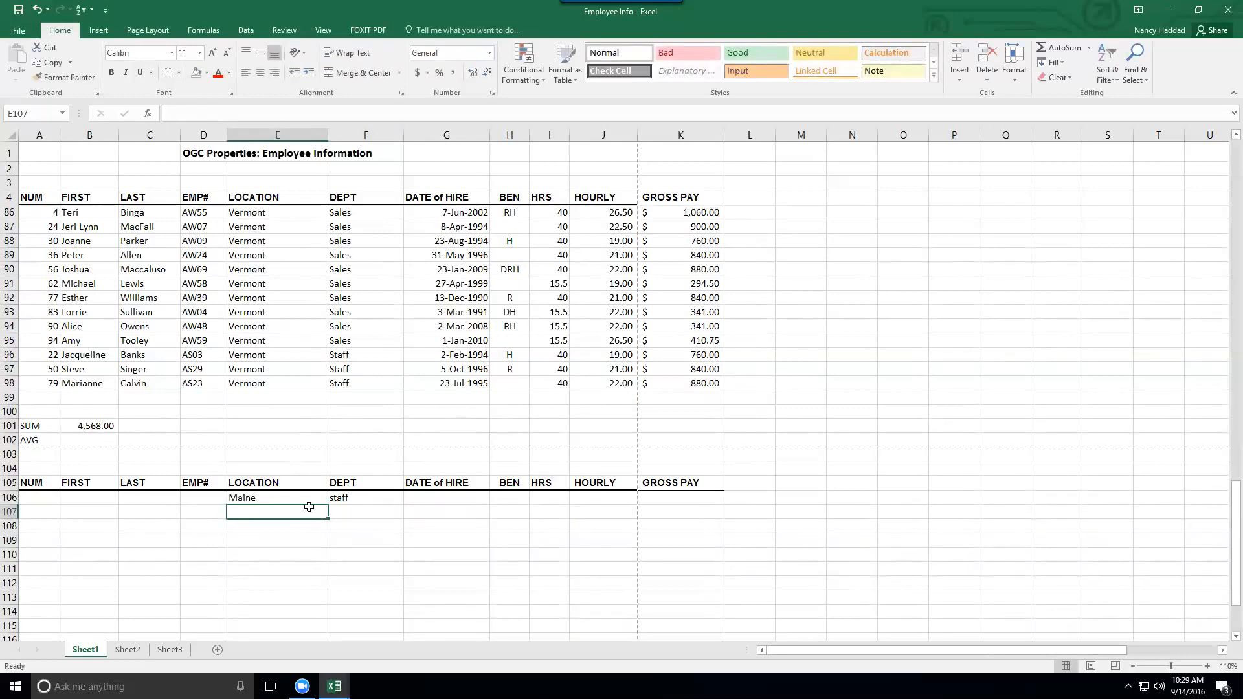
{"action": "left_click", "coordinate": [360, 496]}
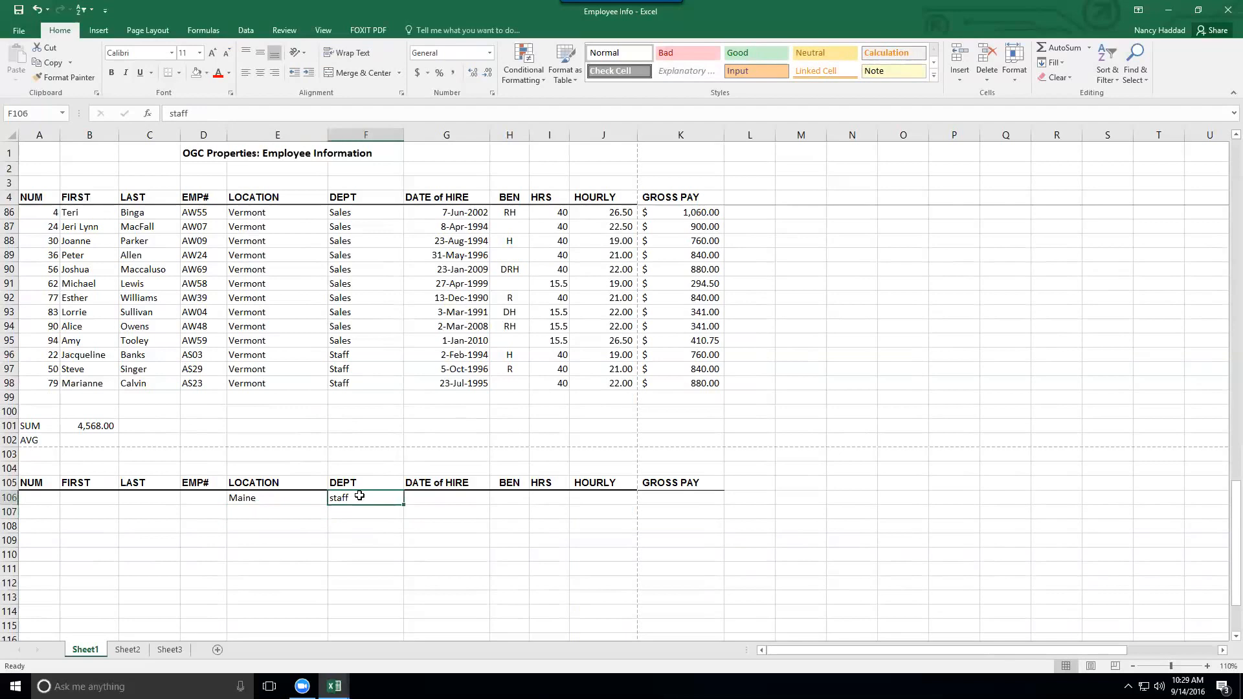
{"action": "type", "text": "sales"}
{"action": "key", "text": "Return"}
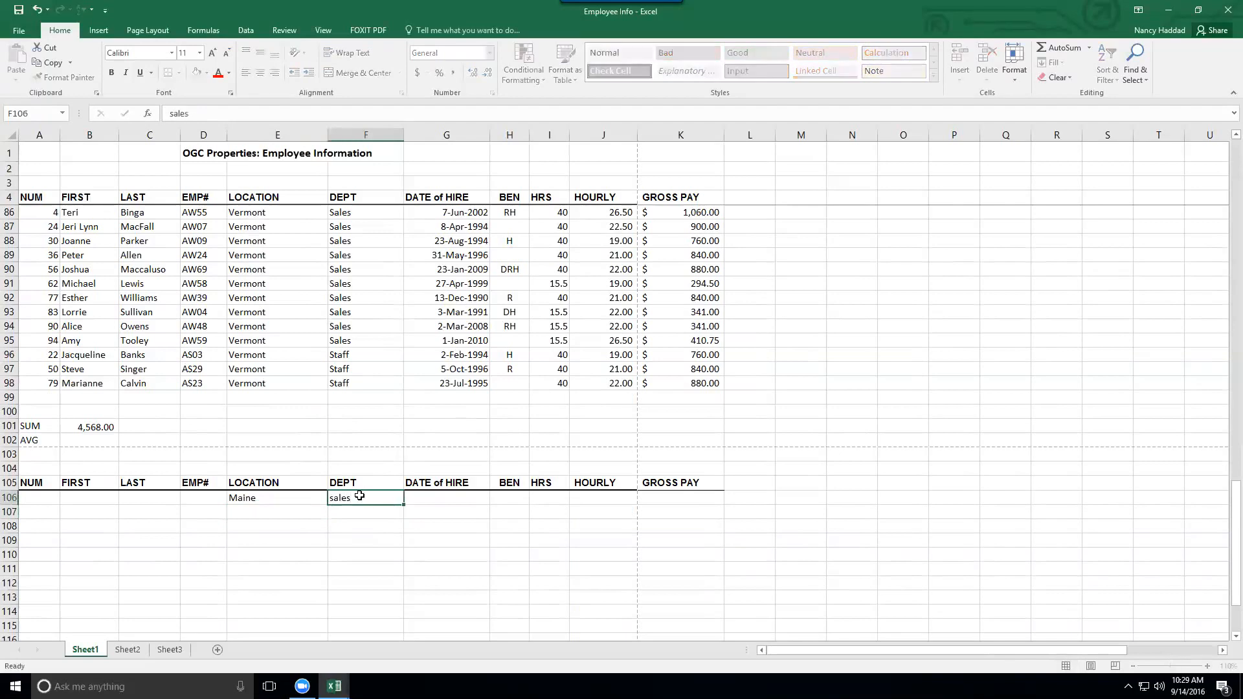